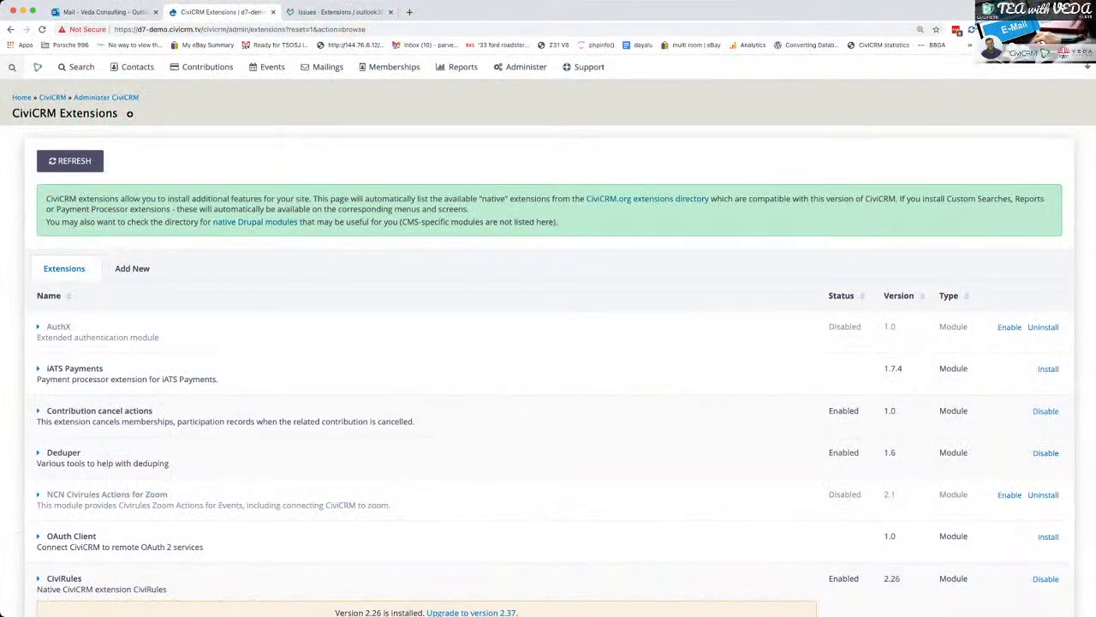
Open the outlook365 extension's project page on GitLab
{"action": "left_click", "coordinate": [333, 12]}
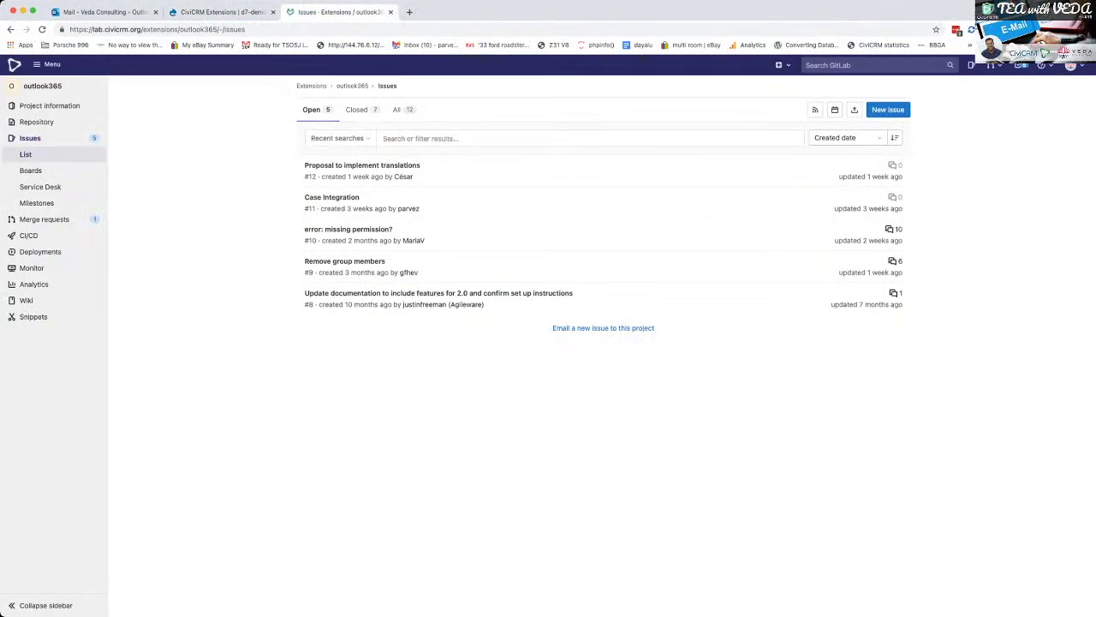
{"action": "left_click", "coordinate": [352, 86]}
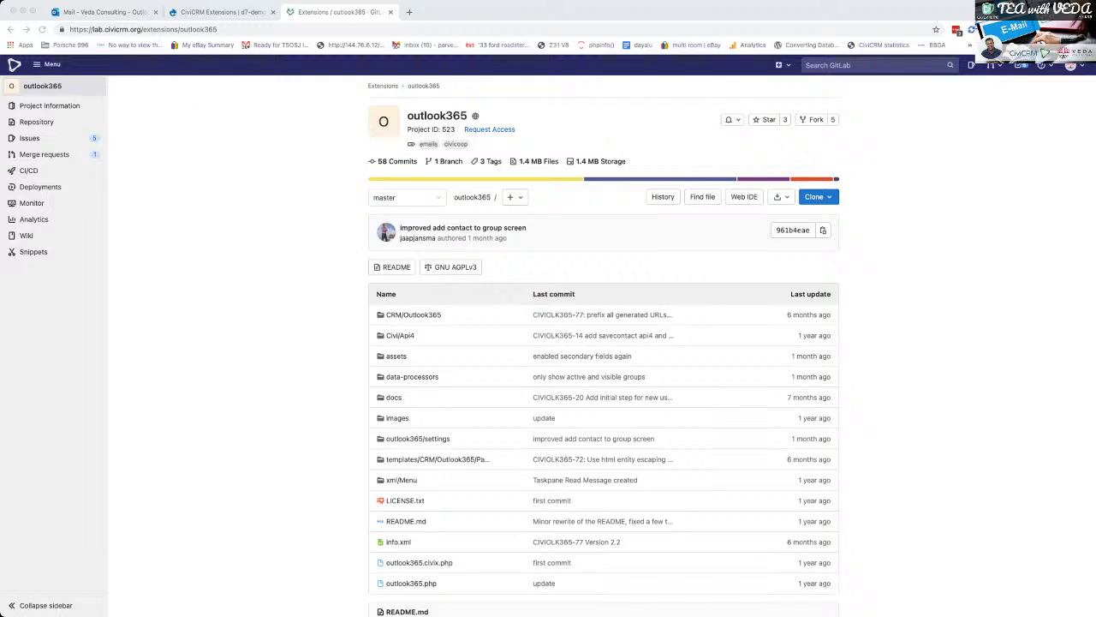
Switch to the CiviCRM Extensions page and look through the list of new extensions available for download
{"action": "left_click", "coordinate": [223, 12]}
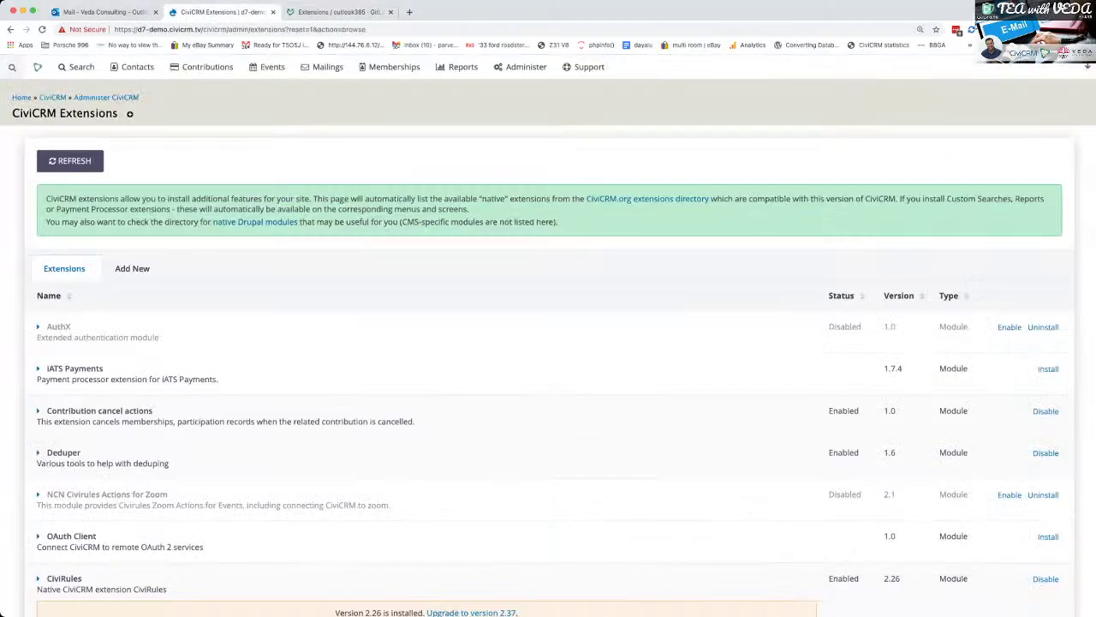
{"action": "left_click", "coordinate": [133, 269]}
{"action": "scroll", "coordinate": [548, 342], "scroll_direction": "down", "scroll_amount": 5}
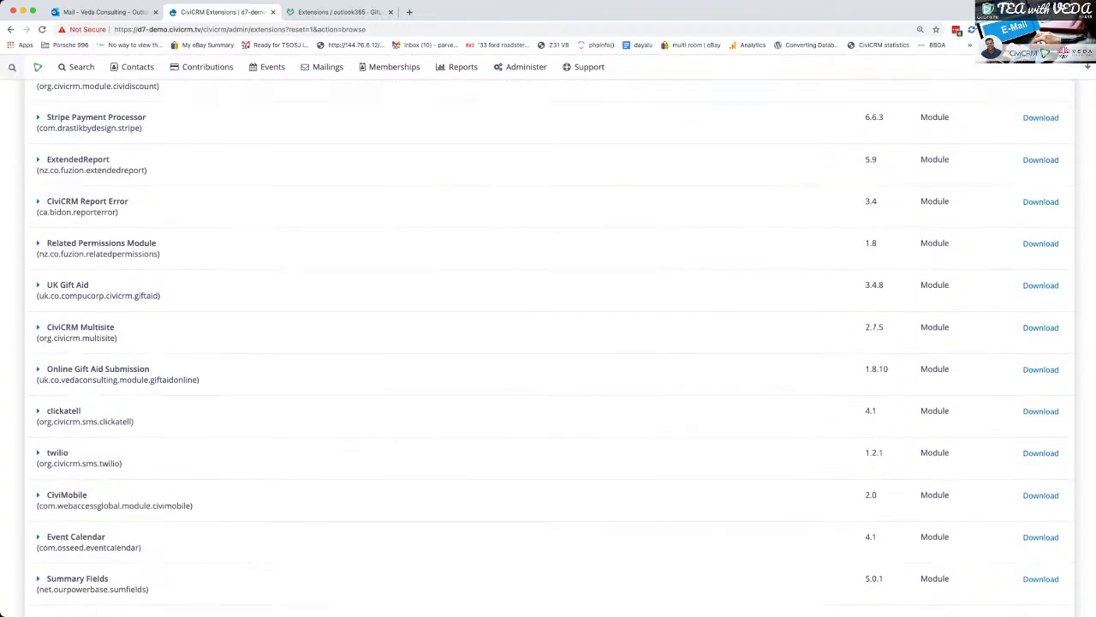
{"action": "scroll", "coordinate": [548, 342], "scroll_direction": "down", "scroll_amount": 1}
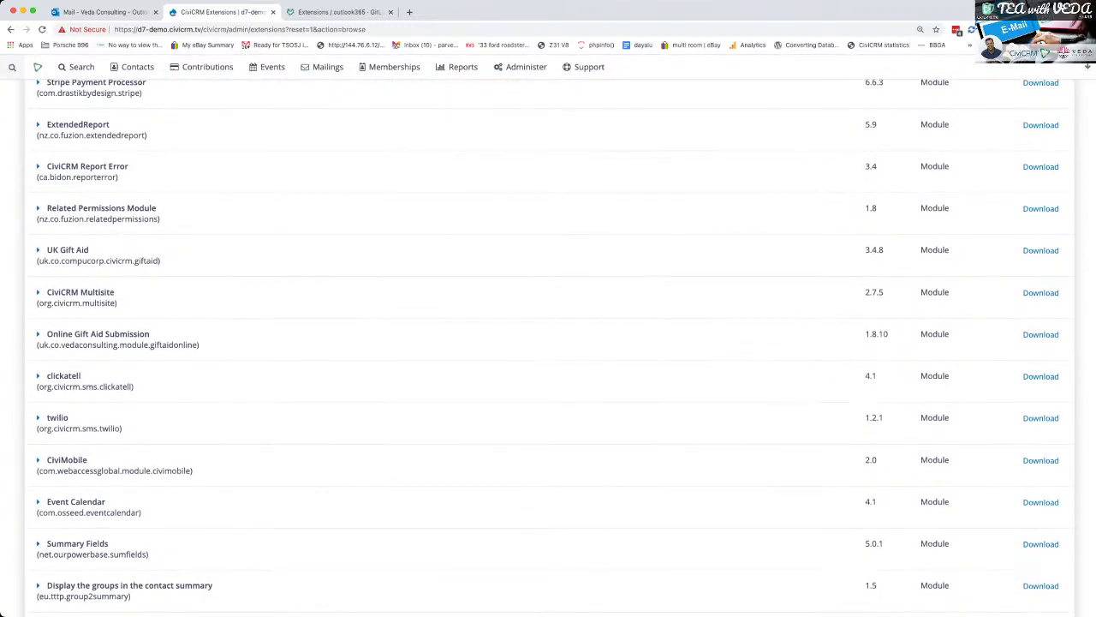
{"action": "scroll", "coordinate": [548, 343], "scroll_direction": "down", "scroll_amount": 12}
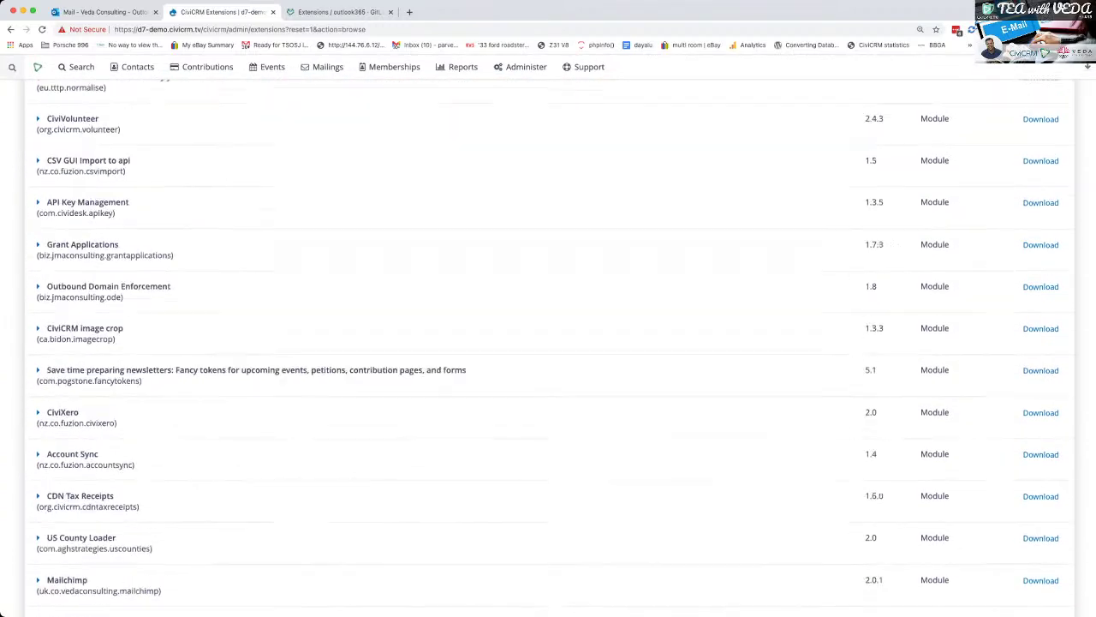
{"action": "scroll", "coordinate": [548, 343], "scroll_direction": "down", "scroll_amount": 20}
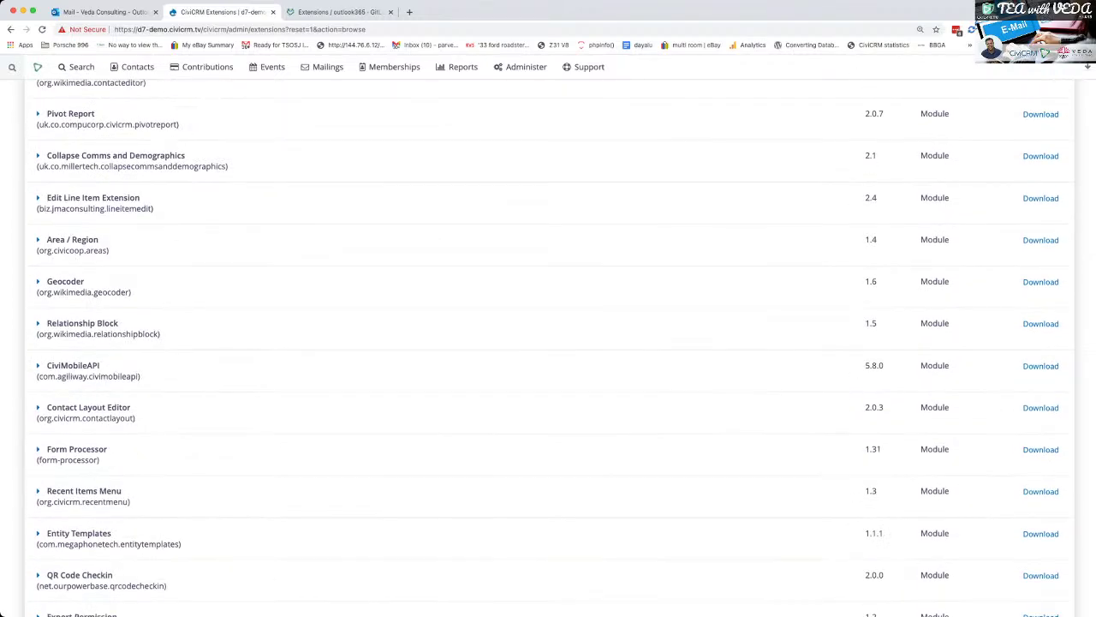
{"action": "scroll", "coordinate": [548, 343], "scroll_direction": "down", "scroll_amount": 8}
{"action": "scroll", "coordinate": [548, 342], "scroll_direction": "down", "scroll_amount": 16}
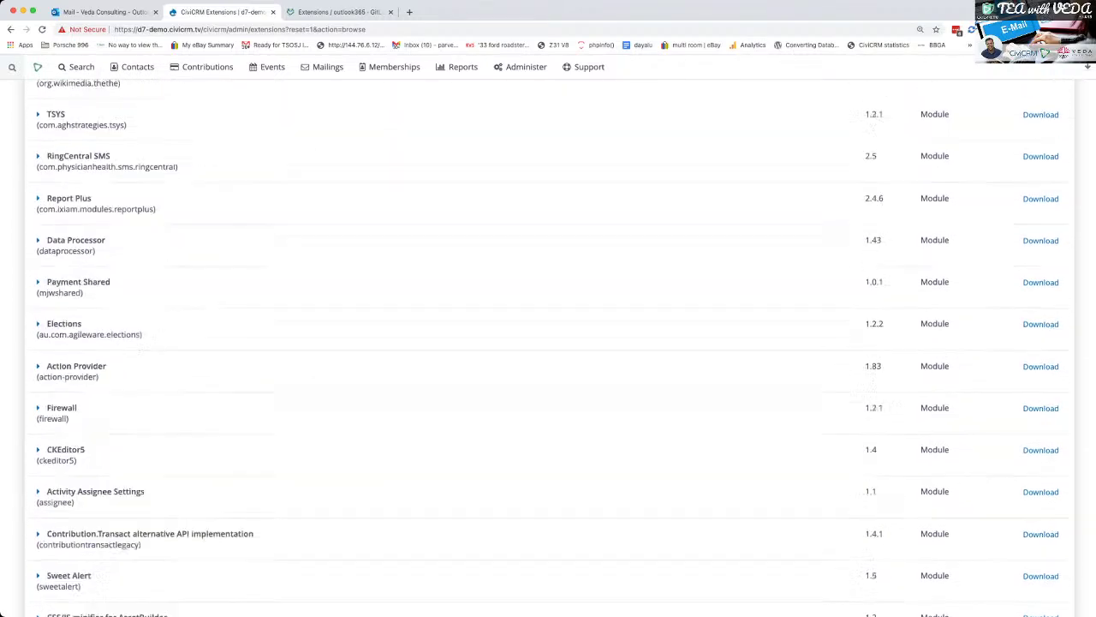
{"action": "scroll", "coordinate": [548, 342], "scroll_direction": "up", "scroll_amount": 1}
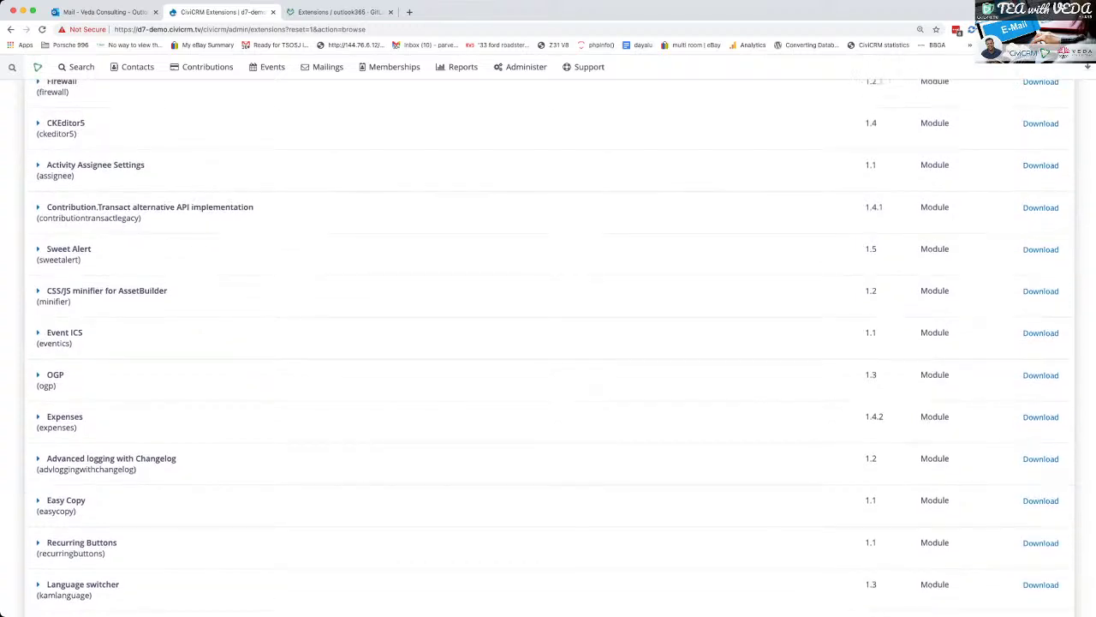
{"action": "scroll", "coordinate": [548, 342], "scroll_direction": "up", "scroll_amount": 20}
Refresh the site's extensions list and check the entry for Outlook 365 Integration
{"action": "left_click", "coordinate": [64, 269]}
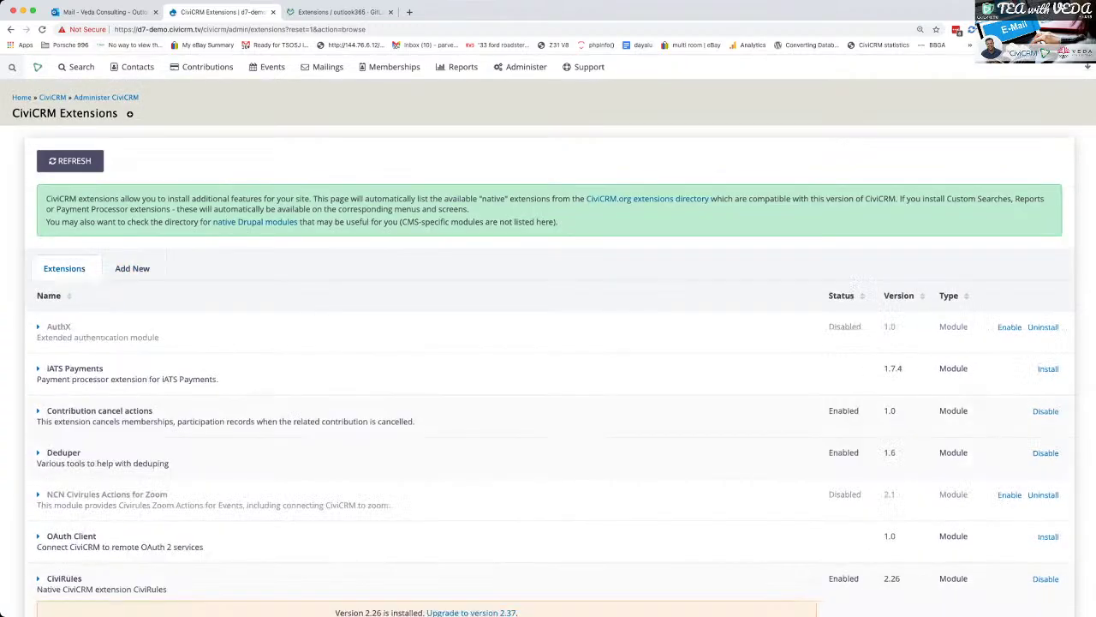
{"action": "left_click", "coordinate": [70, 160]}
{"action": "scroll", "coordinate": [548, 343], "scroll_direction": "down", "scroll_amount": 10}
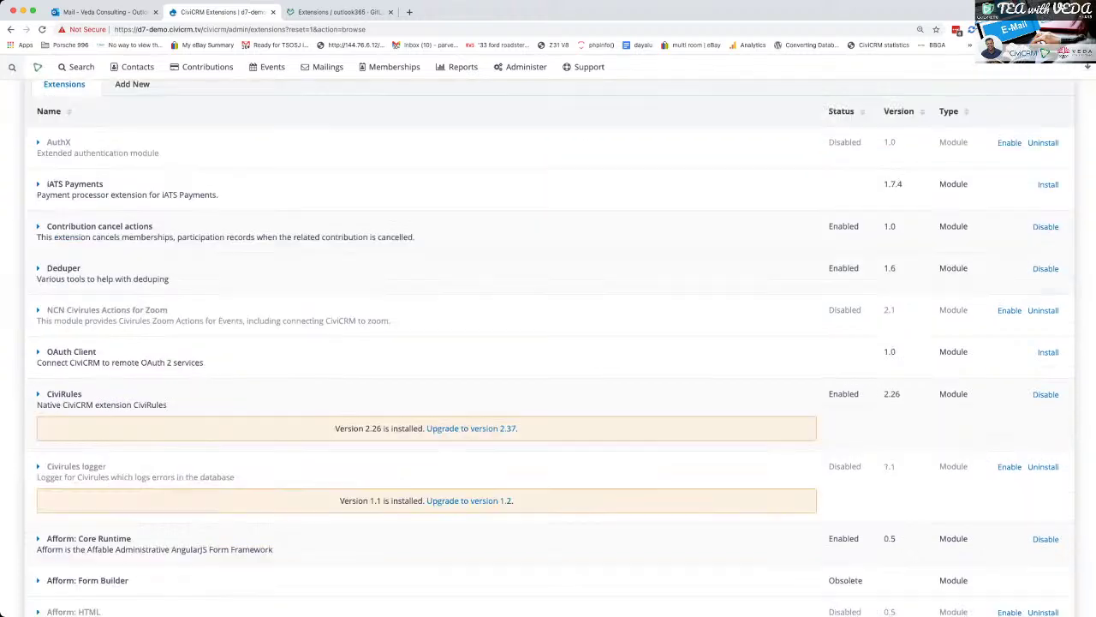
{"action": "scroll", "coordinate": [548, 343], "scroll_direction": "down", "scroll_amount": 1}
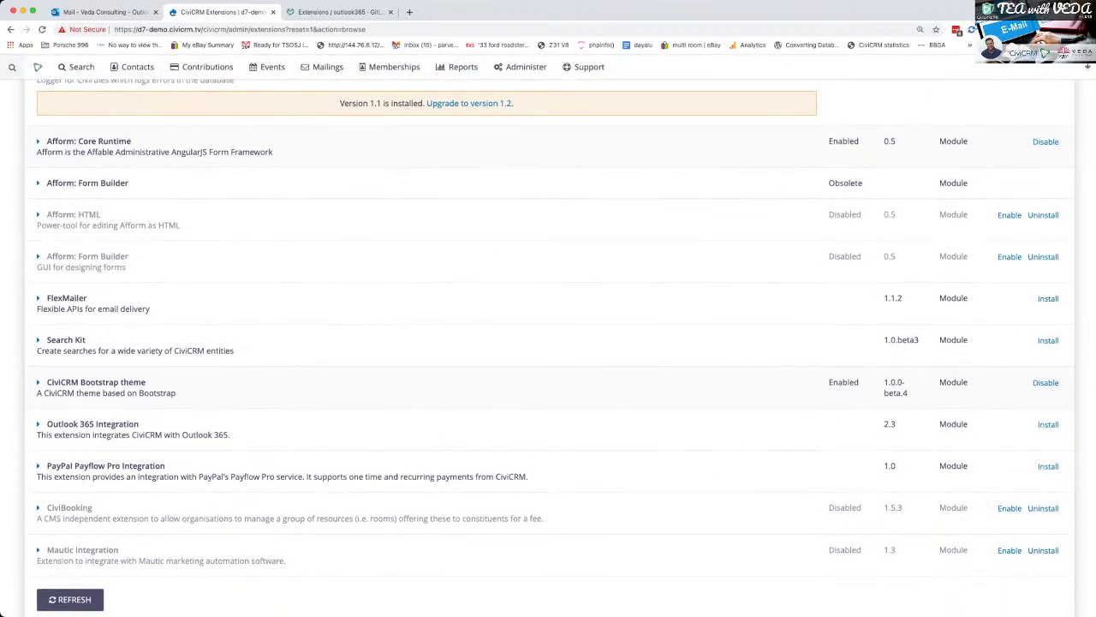
{"action": "left_click", "coordinate": [39, 424]}
{"action": "left_click", "coordinate": [38, 424]}
Review the outlook365 README on GitLab and open its Getting started guide to read the setup instructions
{"action": "left_click", "coordinate": [330, 12]}
{"action": "scroll", "coordinate": [603, 335], "scroll_direction": "down", "scroll_amount": 10}
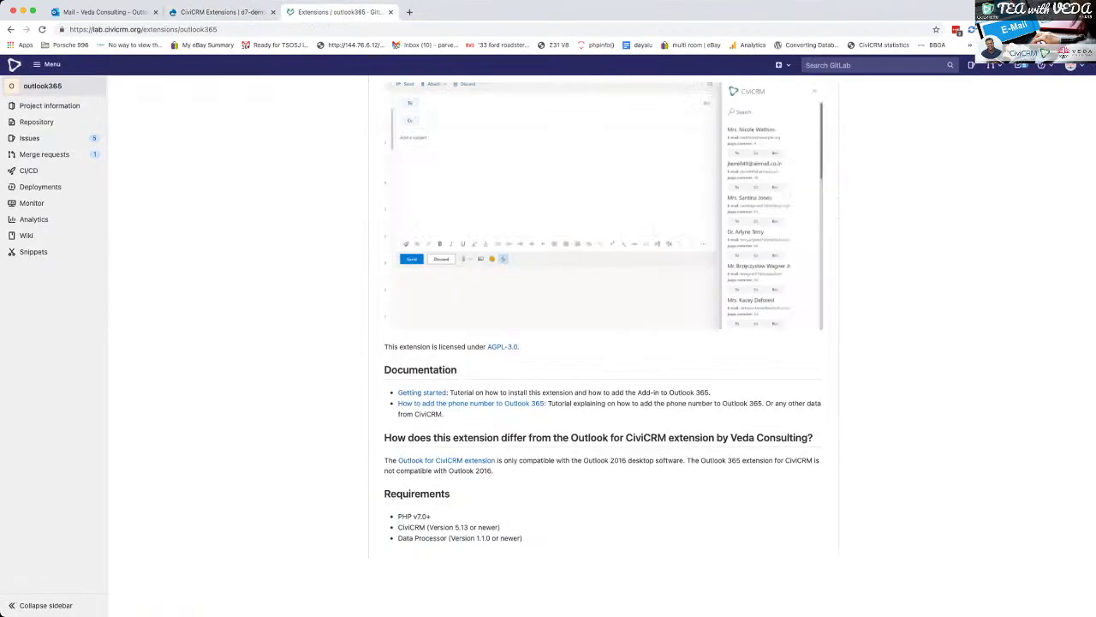
{"action": "scroll", "coordinate": [604, 343], "scroll_direction": "up", "scroll_amount": 10}
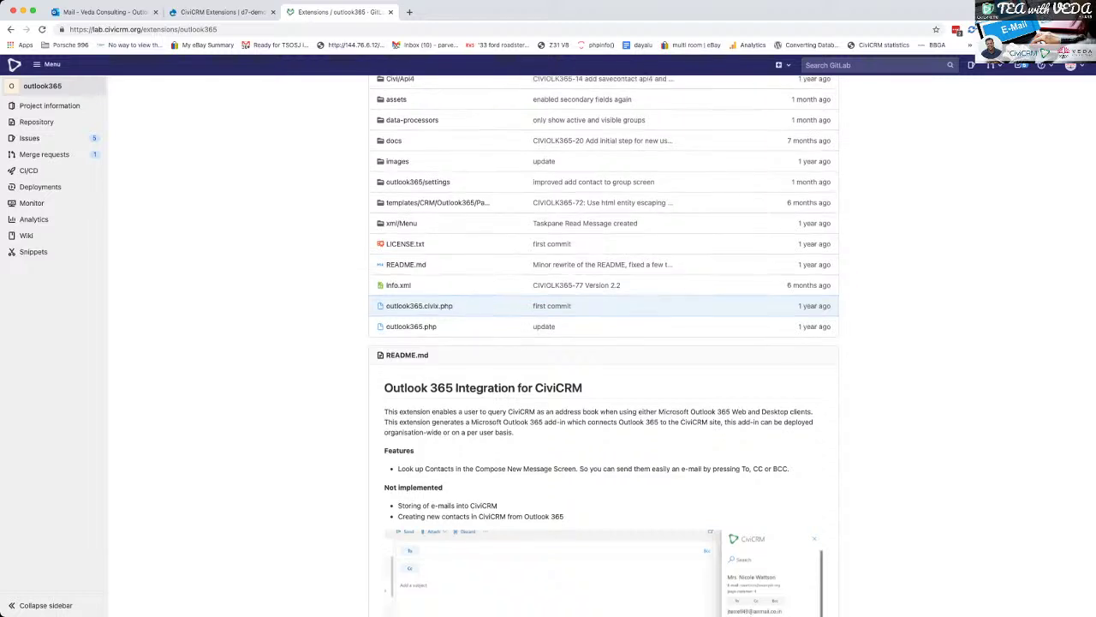
{"action": "scroll", "coordinate": [604, 342], "scroll_direction": "down", "scroll_amount": 5}
{"action": "scroll", "coordinate": [604, 342], "scroll_direction": "down", "scroll_amount": 4}
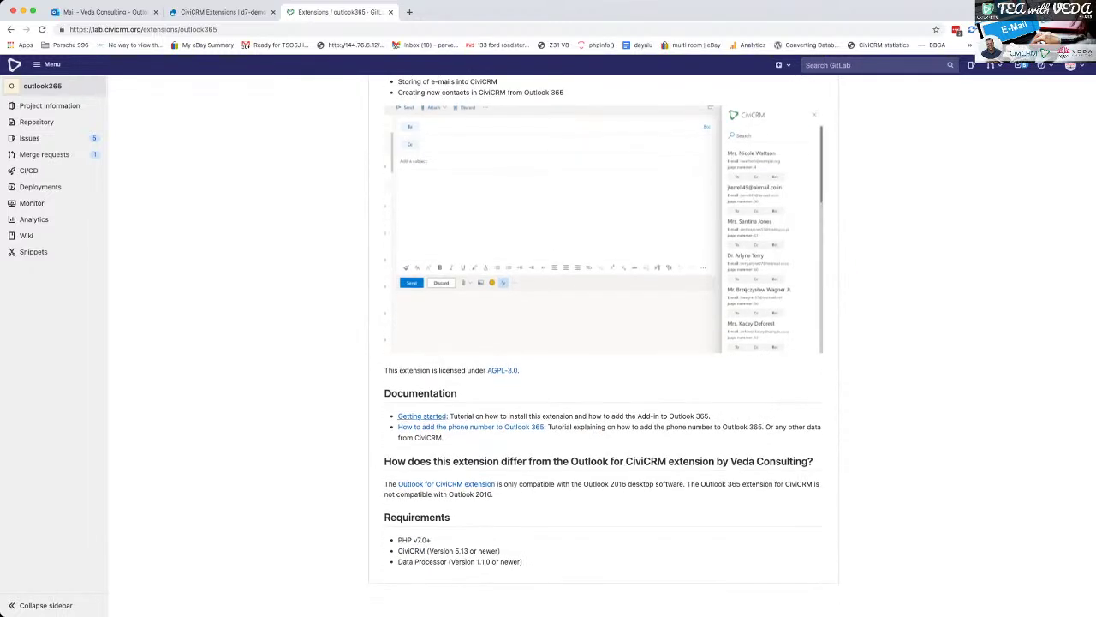
{"action": "left_click", "coordinate": [422, 415]}
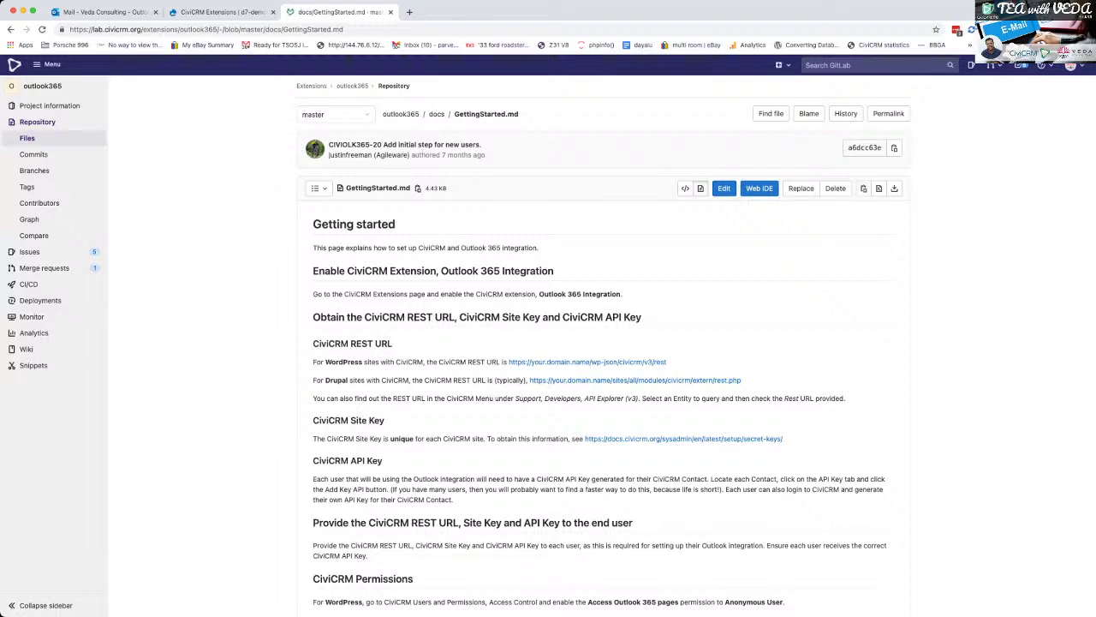
{"action": "scroll", "coordinate": [600, 343], "scroll_direction": "down", "scroll_amount": 1}
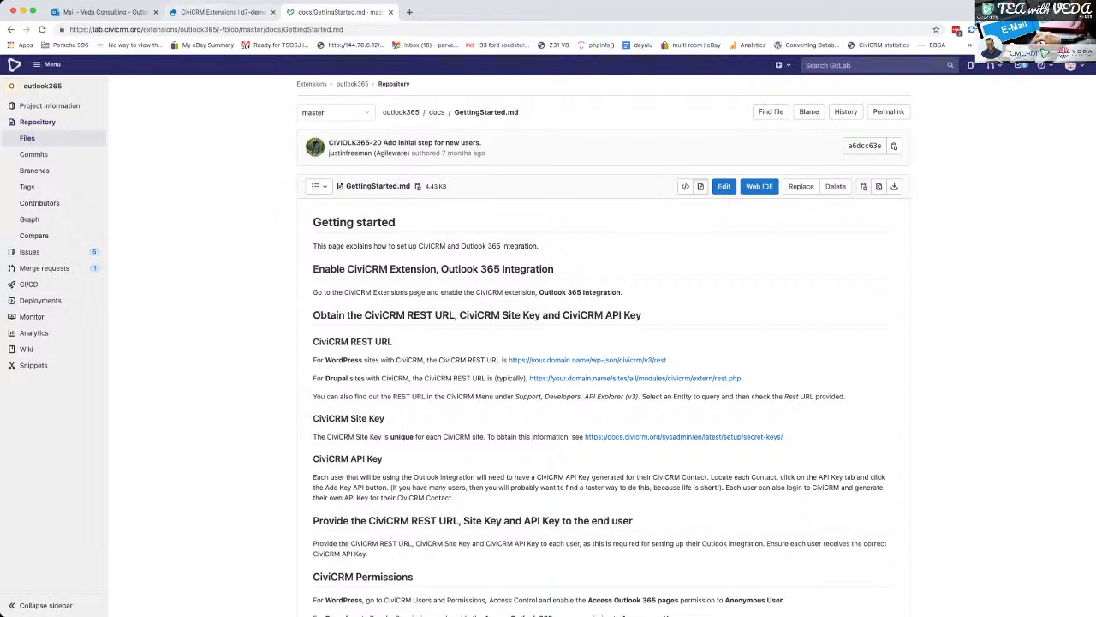
Try to install the Outlook 365 Integration extension in CiviCRM, and return to the extensions list
{"action": "left_click", "coordinate": [221, 12]}
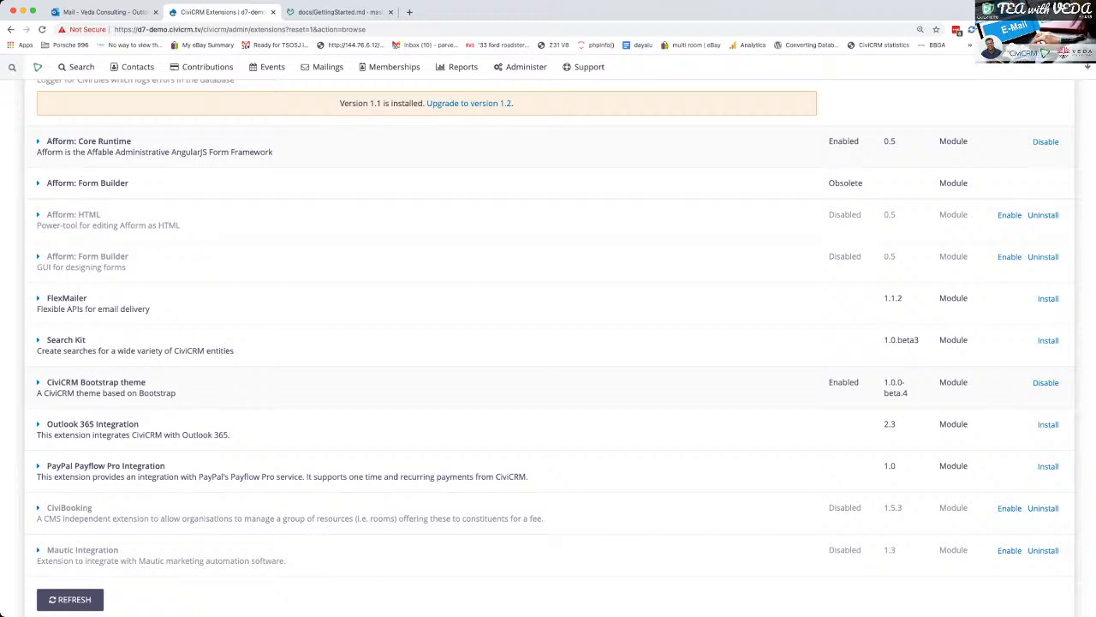
{"action": "left_click", "coordinate": [1049, 425]}
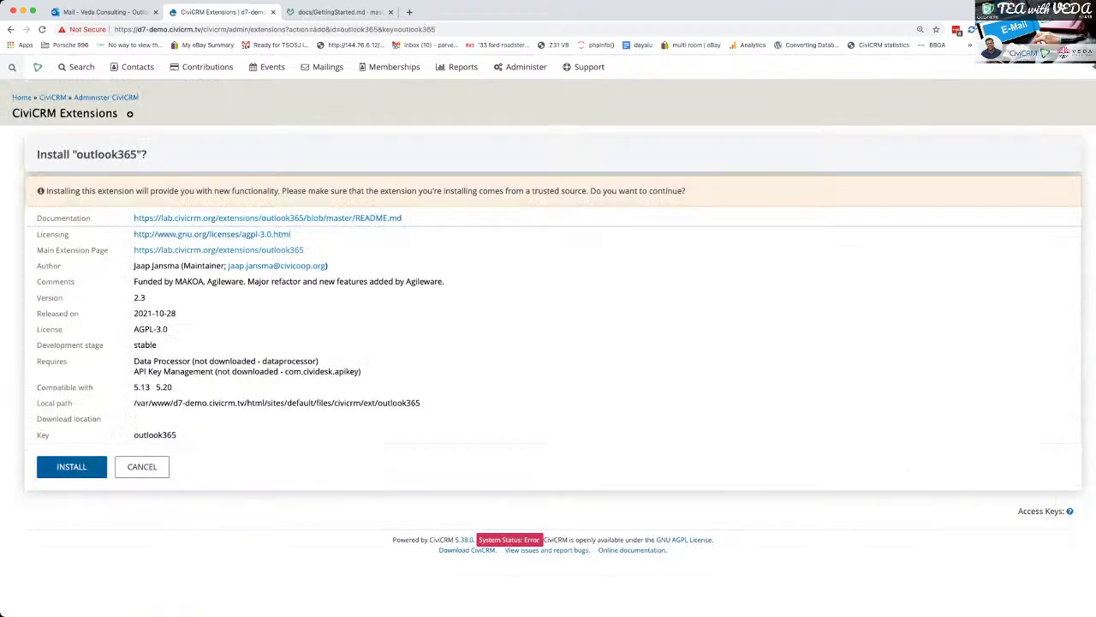
{"action": "left_click", "coordinate": [72, 466]}
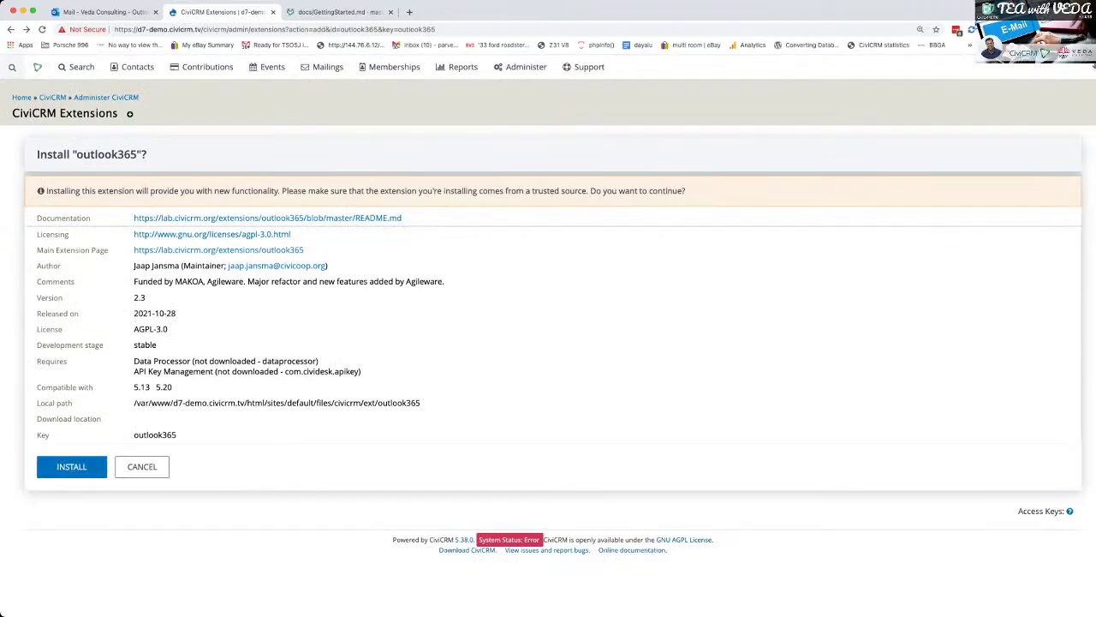
{"action": "left_click", "coordinate": [10, 29]}
{"action": "scroll", "coordinate": [549, 343], "scroll_direction": "up", "scroll_amount": 7}
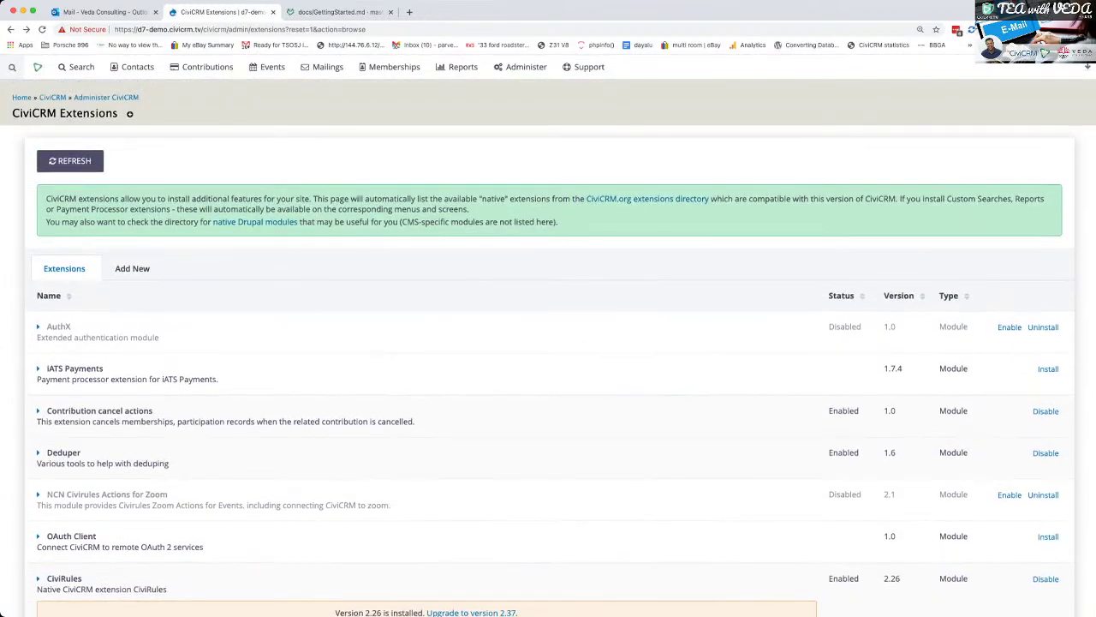
Show the new extensions available in CiviCRM, and check the Data Processor requirement in the outlook365 README on GitLab
{"action": "left_click", "coordinate": [132, 269]}
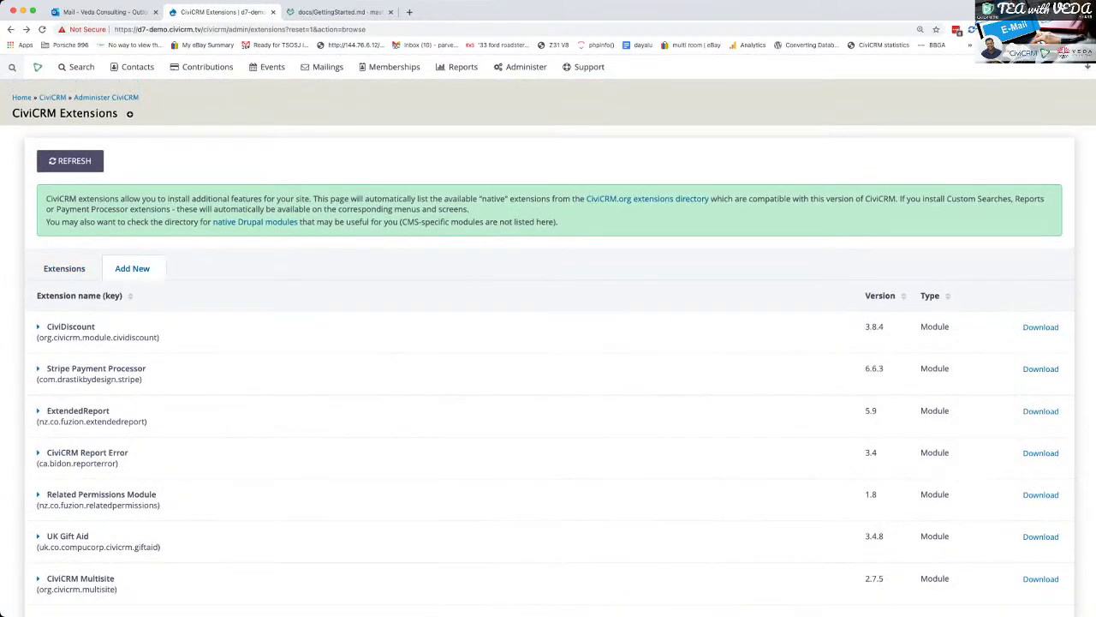
{"action": "left_click", "coordinate": [338, 12]}
{"action": "scroll", "coordinate": [599, 342], "scroll_direction": "down", "scroll_amount": 5}
{"action": "scroll", "coordinate": [600, 343], "scroll_direction": "down", "scroll_amount": 3}
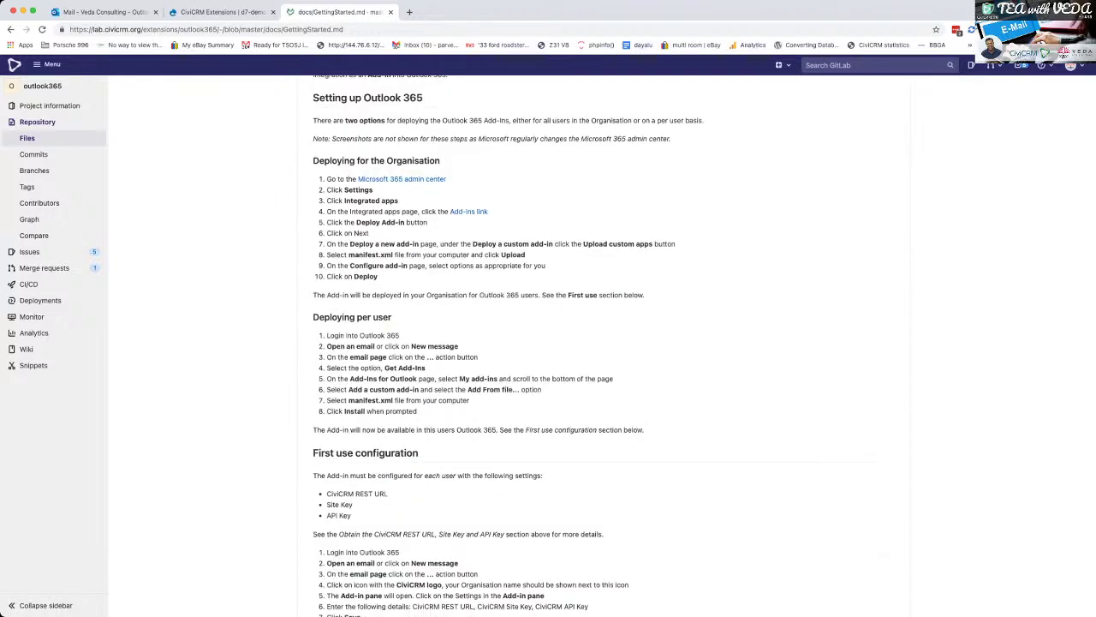
{"action": "left_click", "coordinate": [42, 85]}
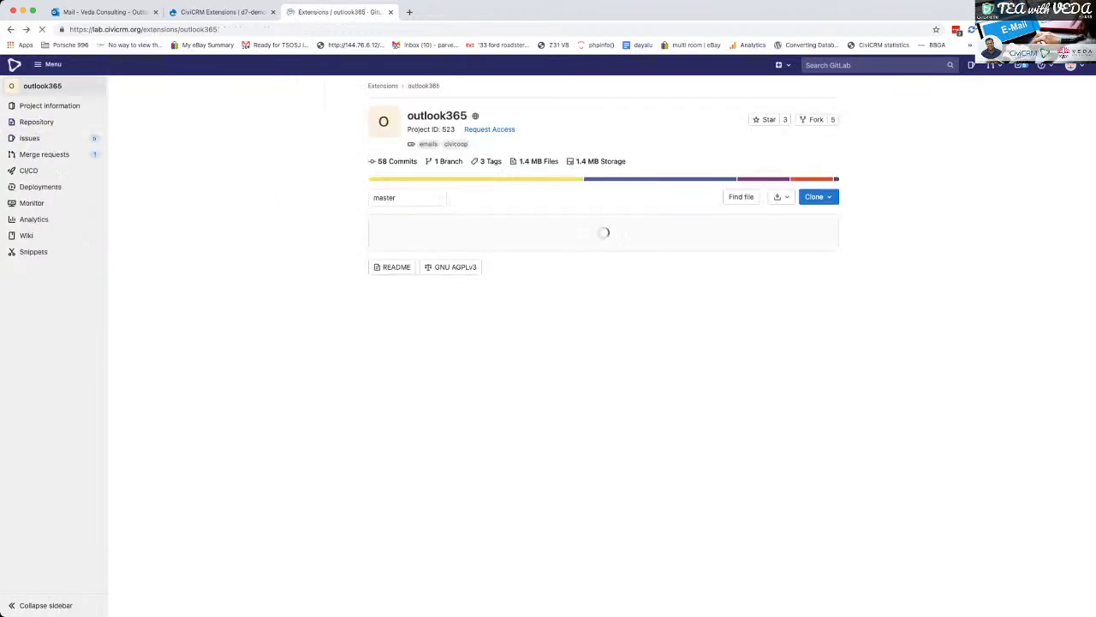
{"action": "scroll", "coordinate": [599, 342], "scroll_direction": "down", "scroll_amount": 10}
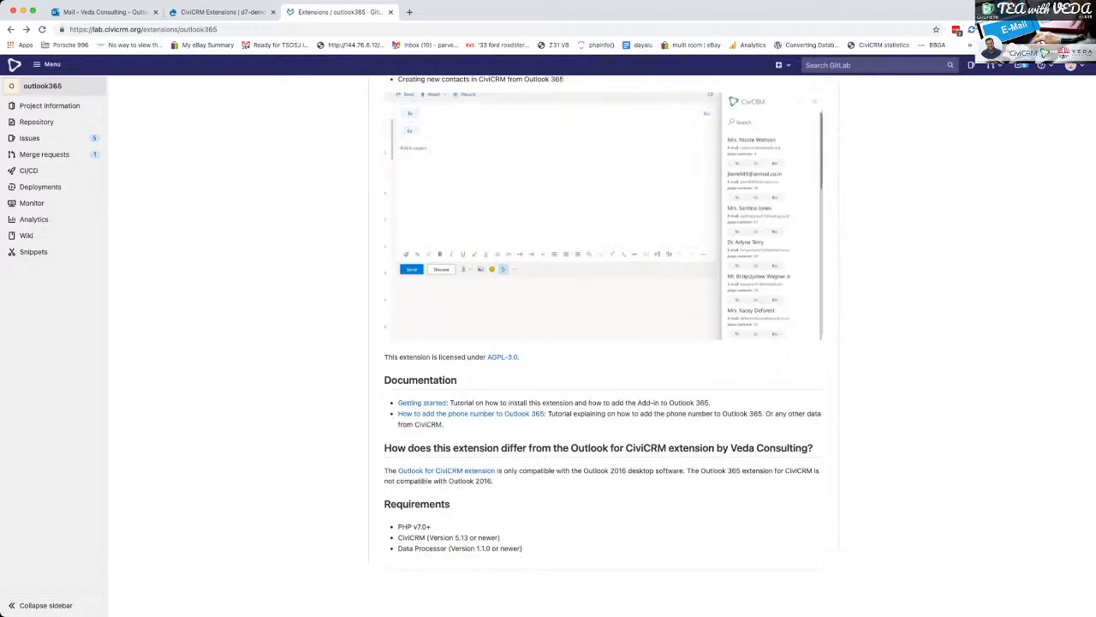
{"action": "scroll", "coordinate": [599, 343], "scroll_direction": "up", "scroll_amount": 1}
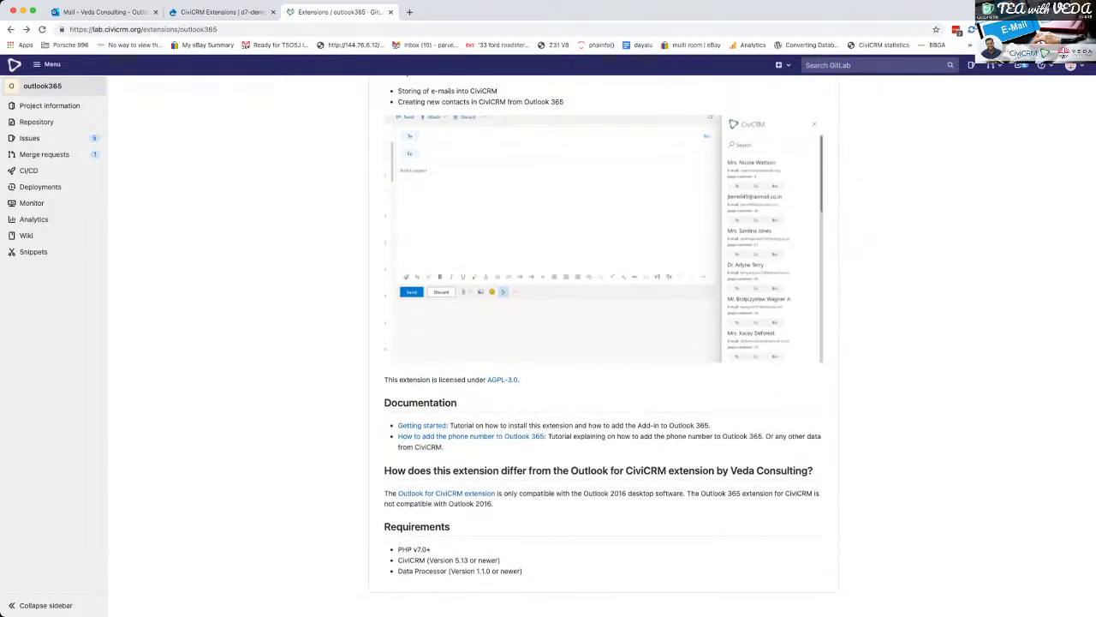
{"action": "left_click_drag", "start_coordinate": [397, 571], "coordinate": [480, 571]}
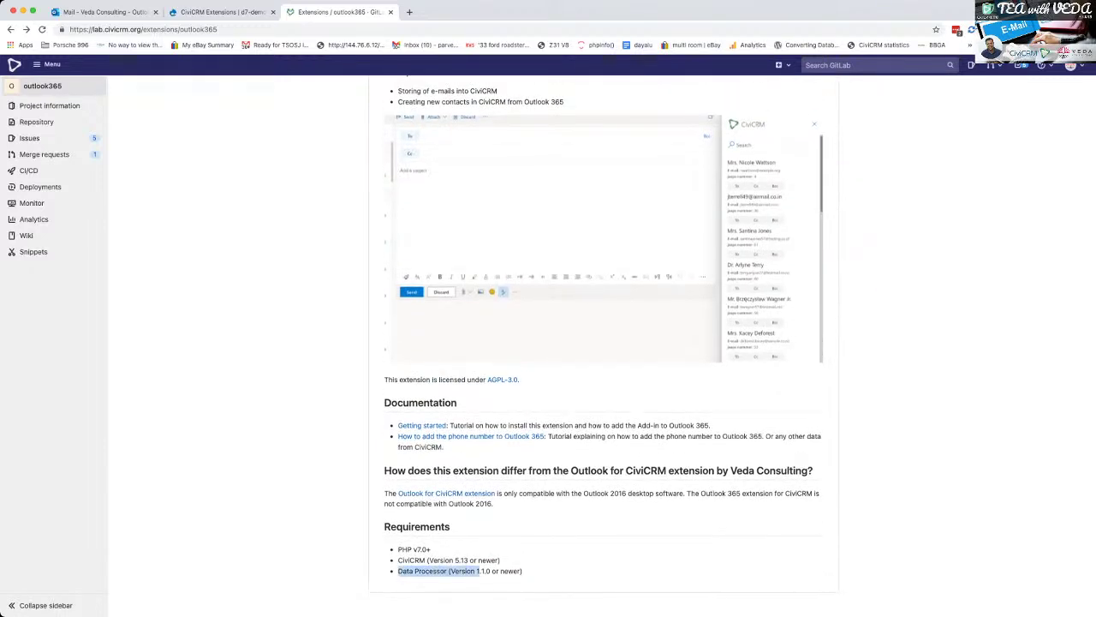
Search CiviCRM's available new extensions for "data" to locate Data Processor, and download and install it
{"action": "left_click", "coordinate": [222, 12]}
{"action": "scroll", "coordinate": [548, 385], "scroll_direction": "down", "scroll_amount": 2}
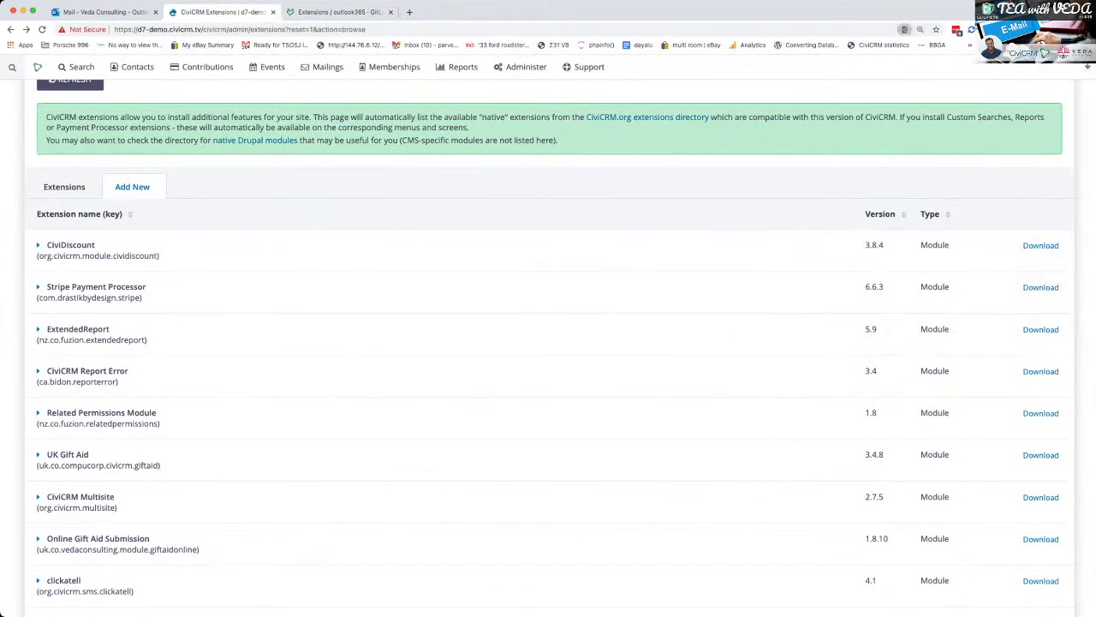
{"action": "scroll", "coordinate": [548, 385], "scroll_direction": "down", "scroll_amount": 5}
{"action": "scroll", "coordinate": [548, 385], "scroll_direction": "down", "scroll_amount": 6}
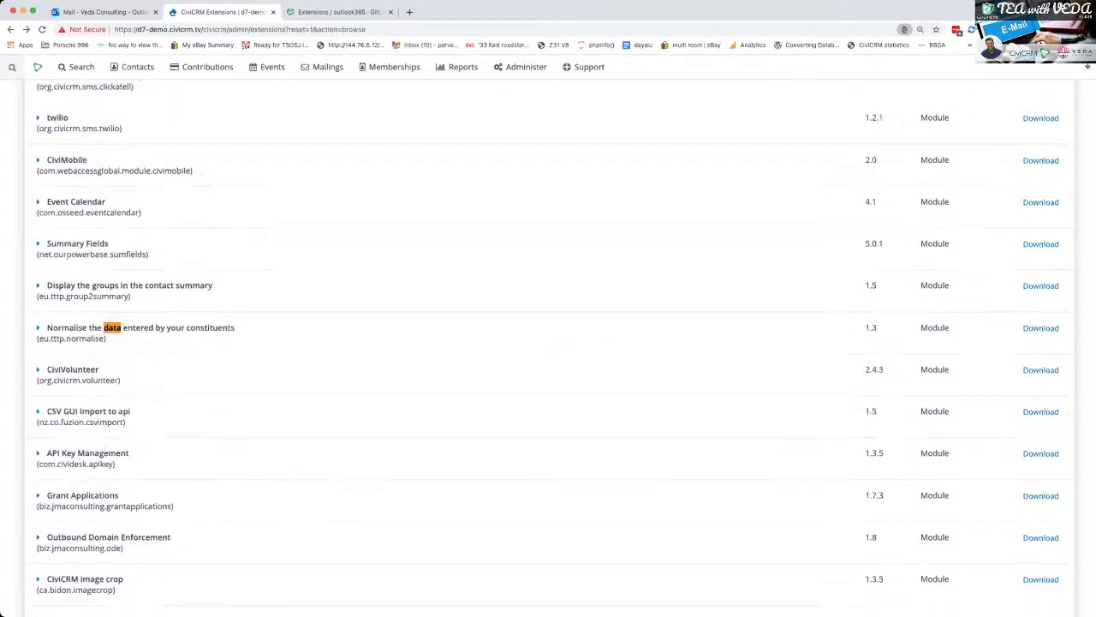
{"action": "key", "text": "Return"}
{"action": "key", "text": "Return"}
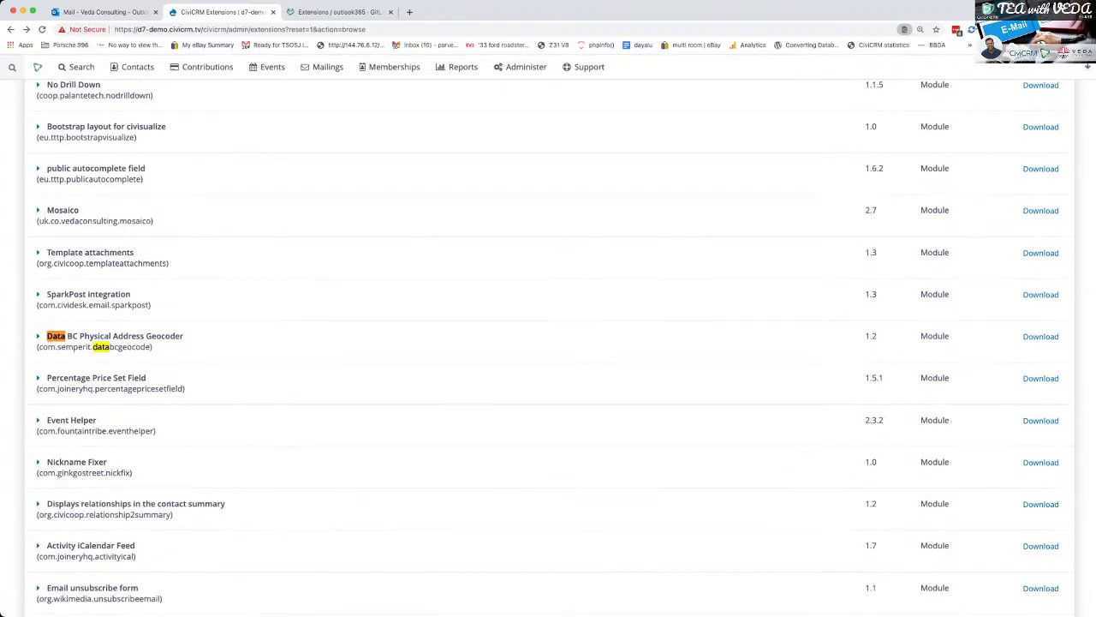
{"action": "key", "text": "Return"}
{"action": "key", "text": "Return"}
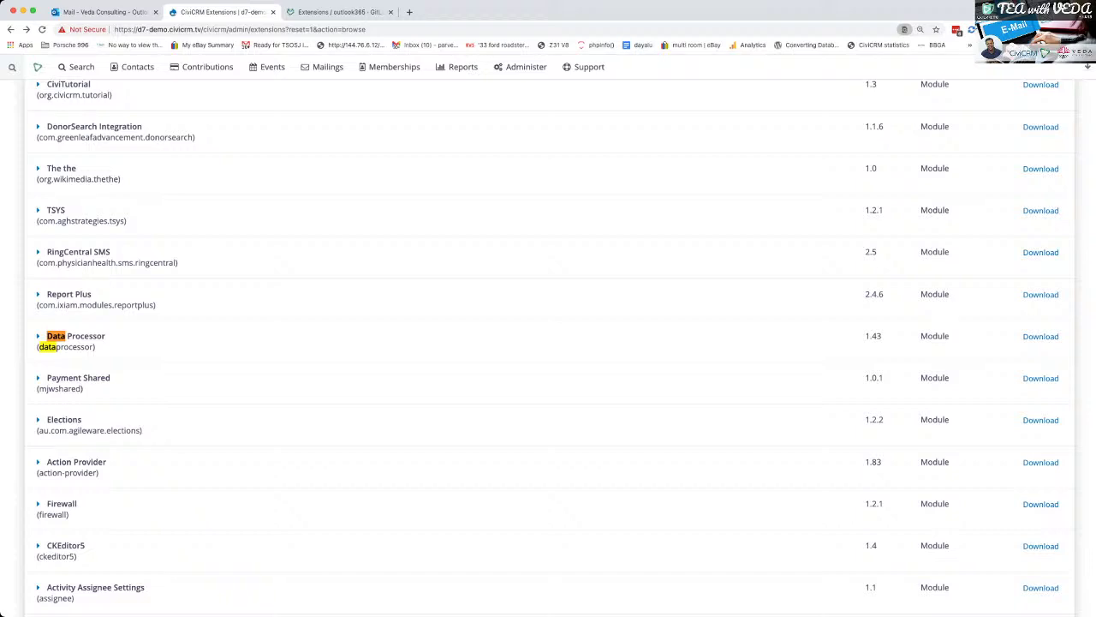
{"action": "left_click", "coordinate": [1040, 336]}
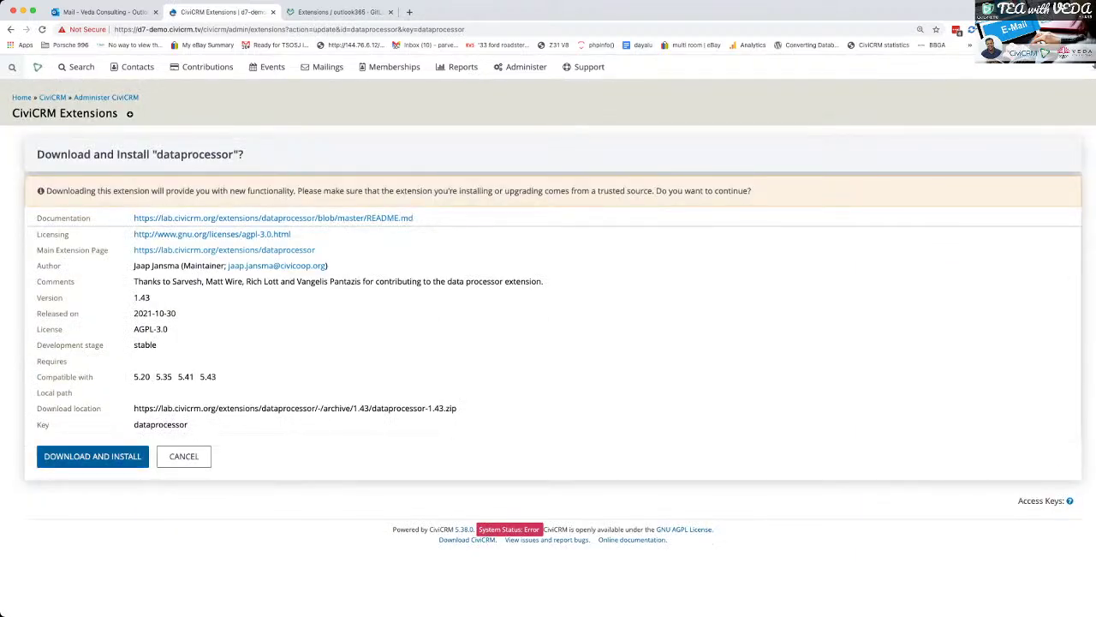
{"action": "left_click", "coordinate": [93, 456]}
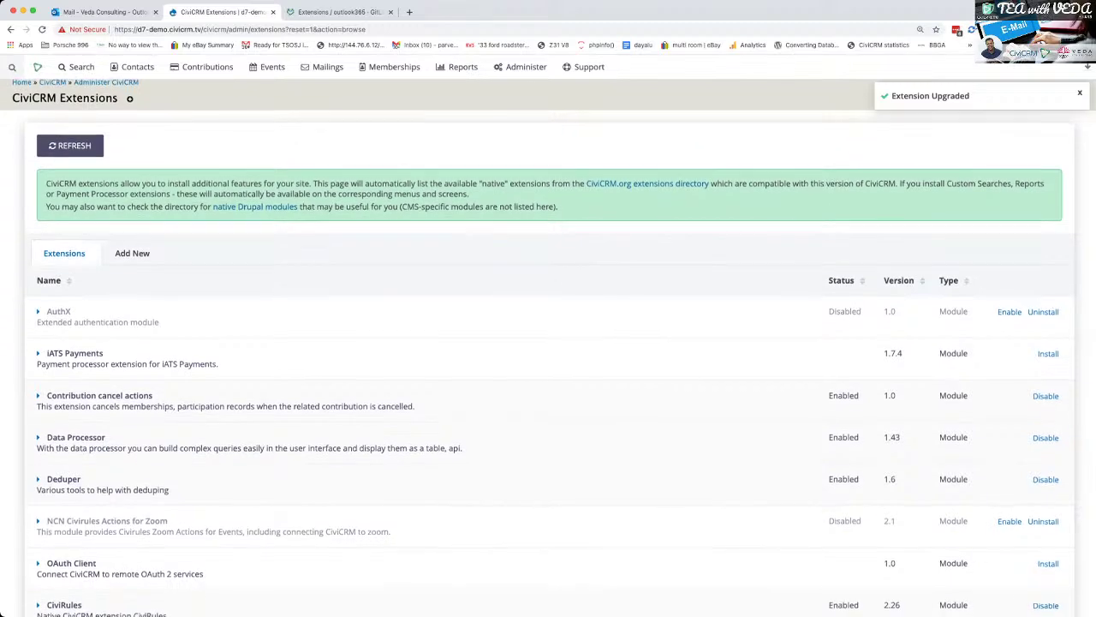
Try again to install the Outlook 365 Integration extension from the site's extensions list
{"action": "scroll", "coordinate": [548, 348], "scroll_direction": "down", "scroll_amount": 5}
{"action": "scroll", "coordinate": [548, 348], "scroll_direction": "down", "scroll_amount": 6}
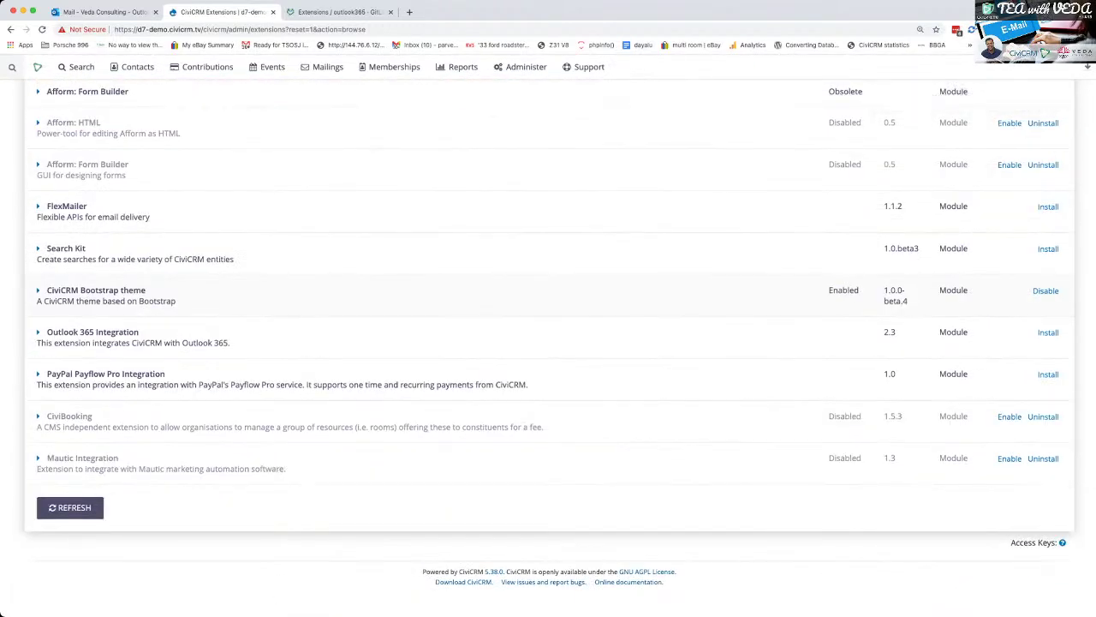
{"action": "left_click", "coordinate": [1048, 332]}
{"action": "left_click", "coordinate": [72, 466]}
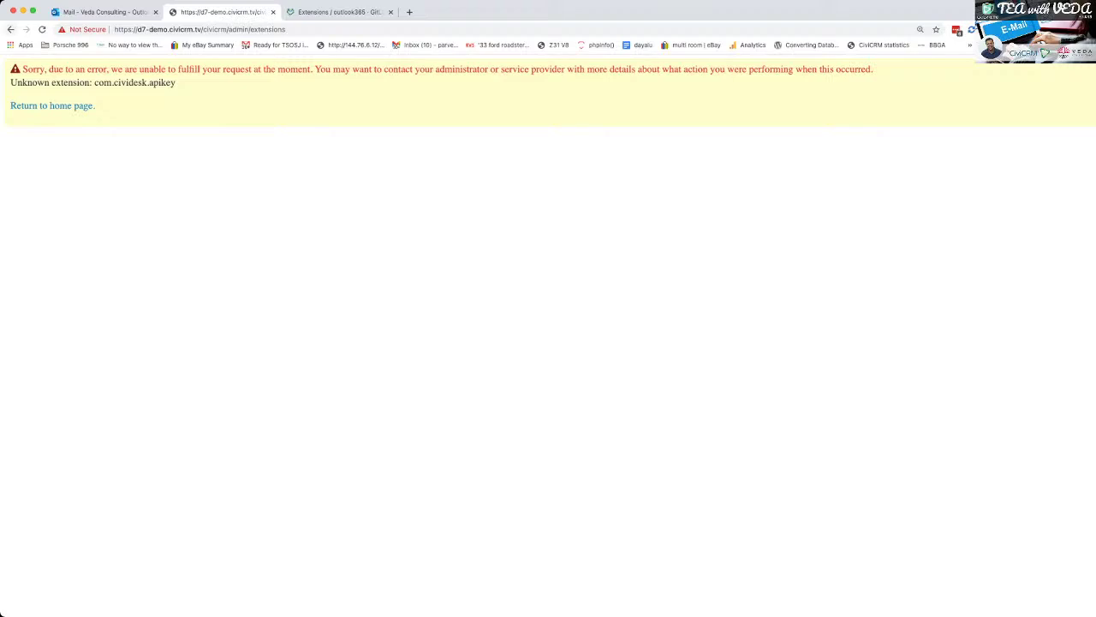
Go back from the error to the CiviCRM extensions list, show the new extensions available, and refresh them
{"action": "left_click", "coordinate": [10, 29]}
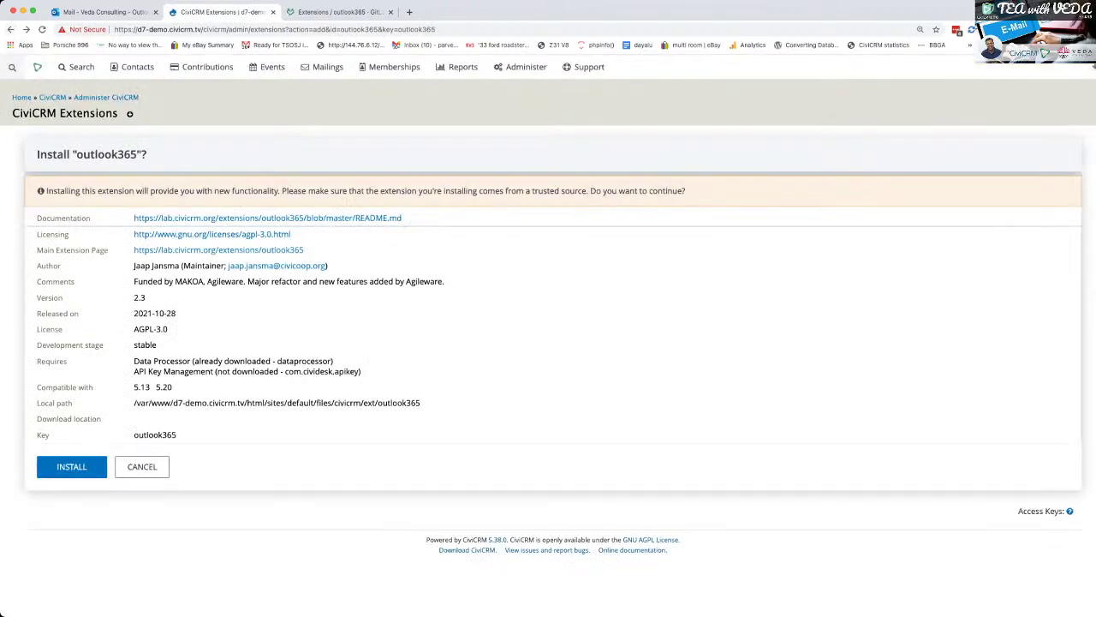
{"action": "left_click", "coordinate": [10, 29]}
{"action": "scroll", "coordinate": [549, 342], "scroll_direction": "up", "scroll_amount": 10}
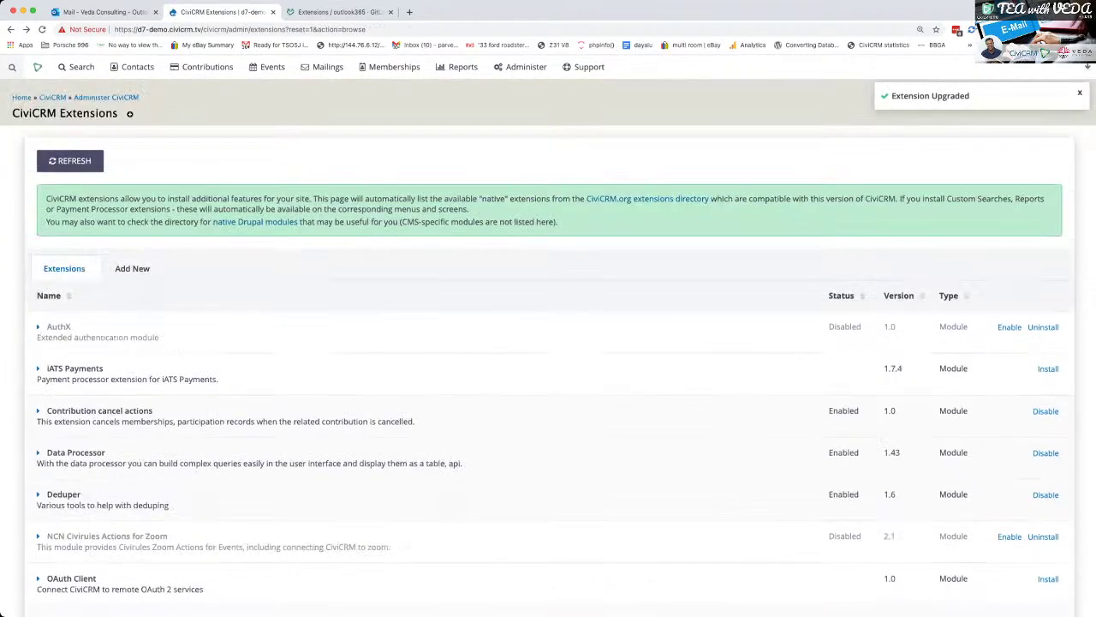
{"action": "left_click", "coordinate": [133, 269]}
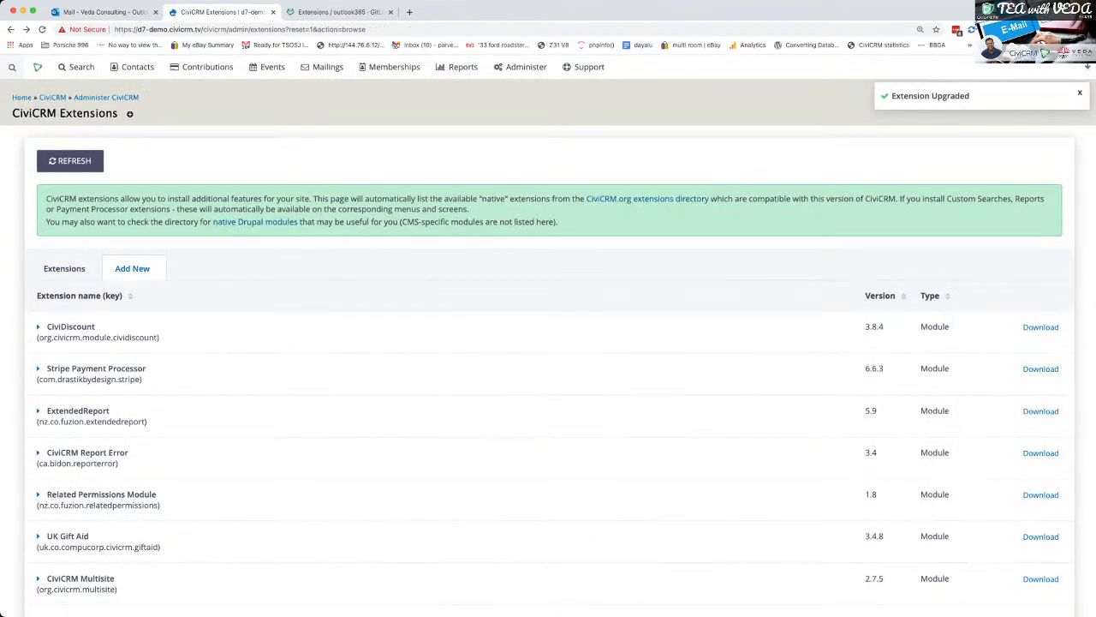
{"action": "left_click", "coordinate": [71, 162]}
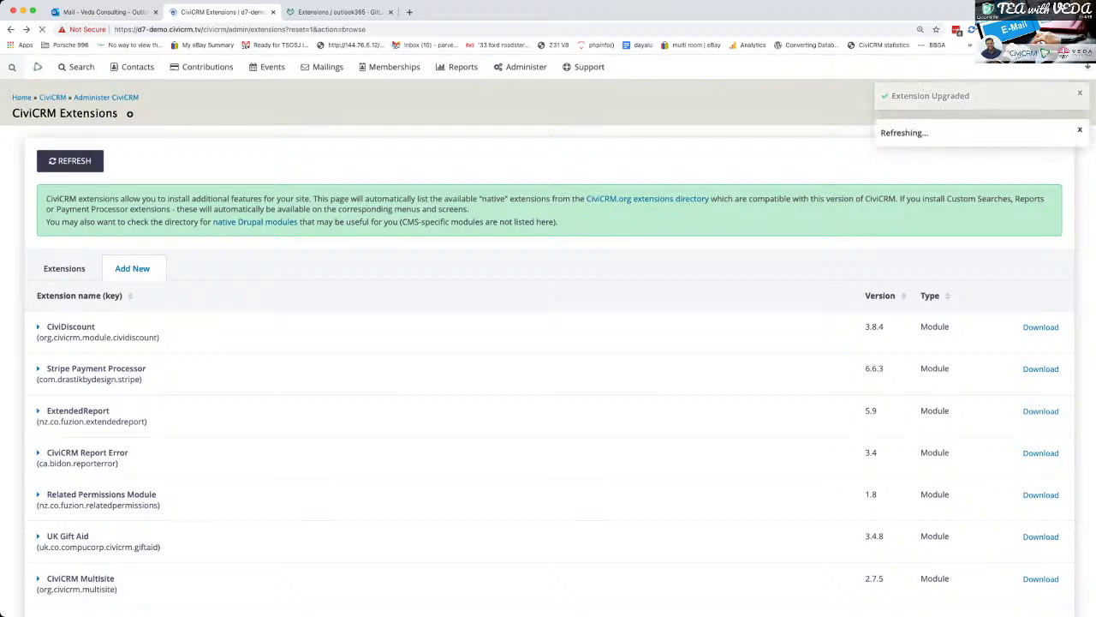
Search the available new extensions for "api" to locate API Key Management, and download and install it
{"action": "left_click", "coordinate": [133, 269]}
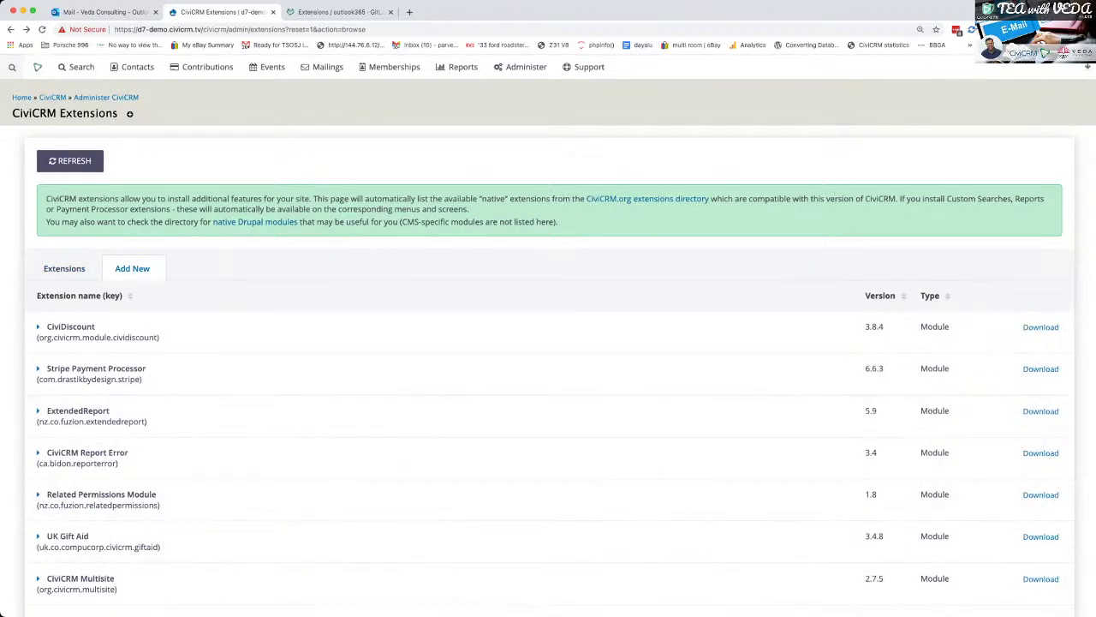
{"action": "type", "text": "api"}
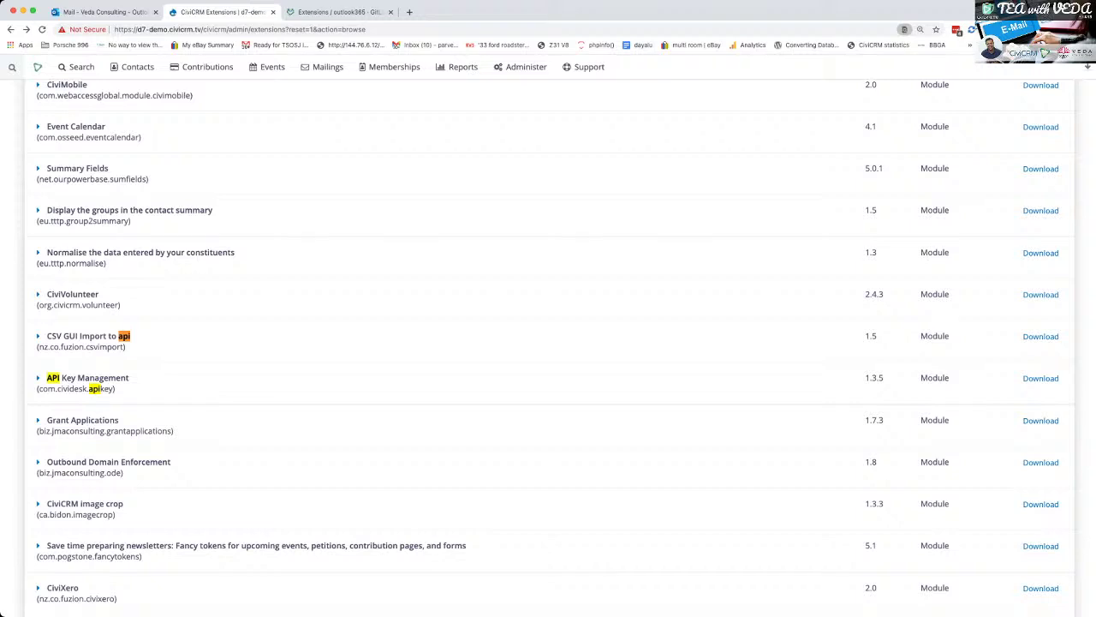
{"action": "left_click", "coordinate": [1040, 379]}
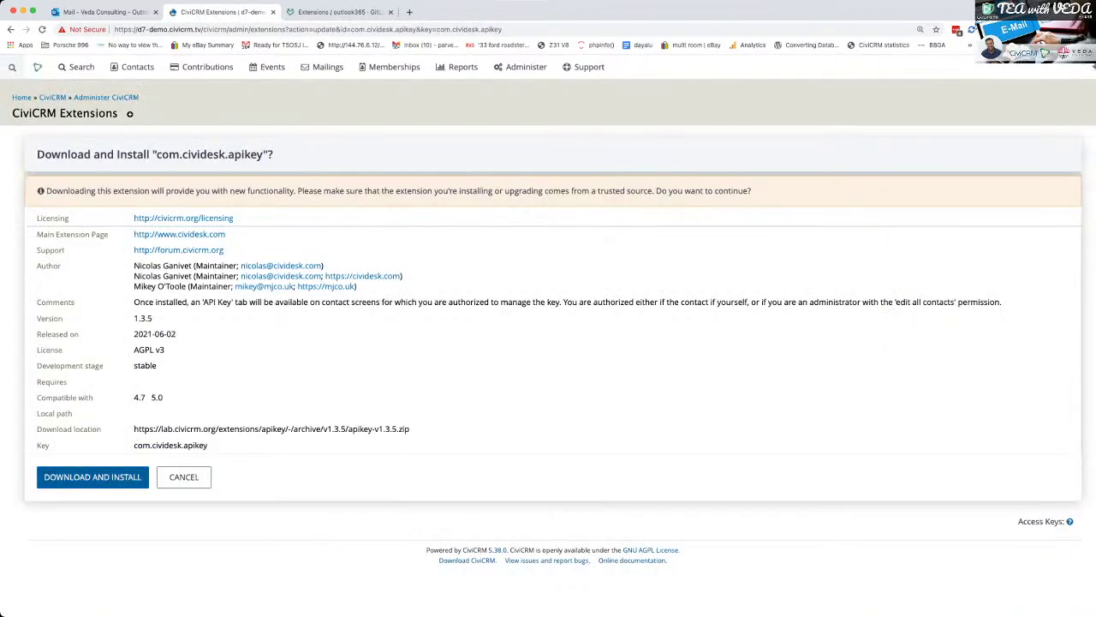
{"action": "left_click", "coordinate": [92, 477]}
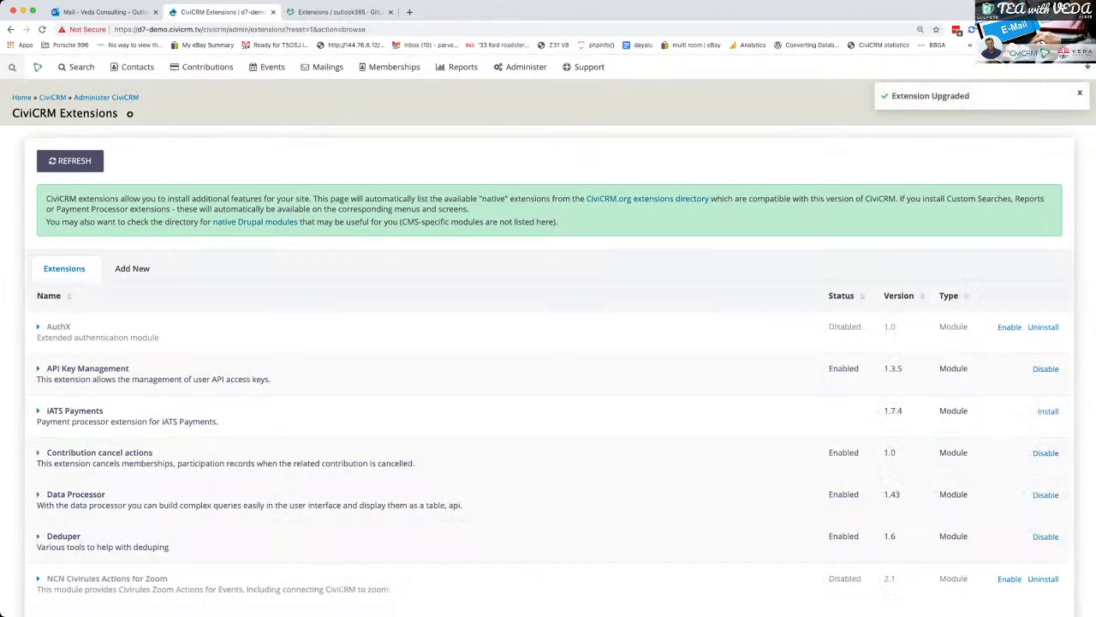
Install the Outlook 365 Integration extension from the site's extensions list, and check its status there
{"action": "scroll", "coordinate": [549, 342], "scroll_direction": "down", "scroll_amount": 5}
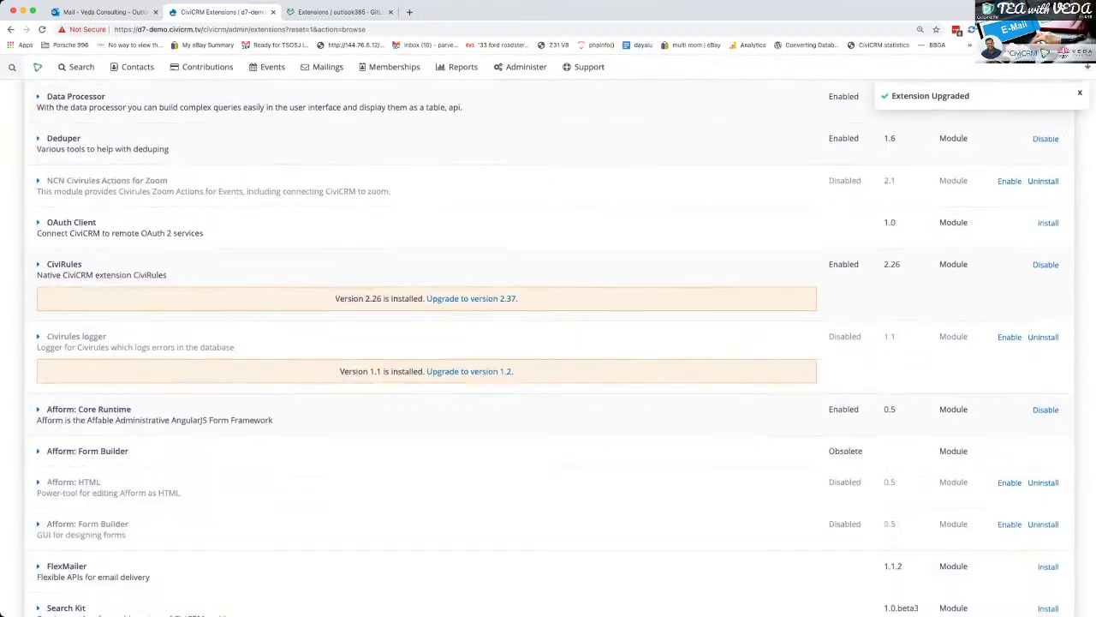
{"action": "scroll", "coordinate": [548, 343], "scroll_direction": "down", "scroll_amount": 4}
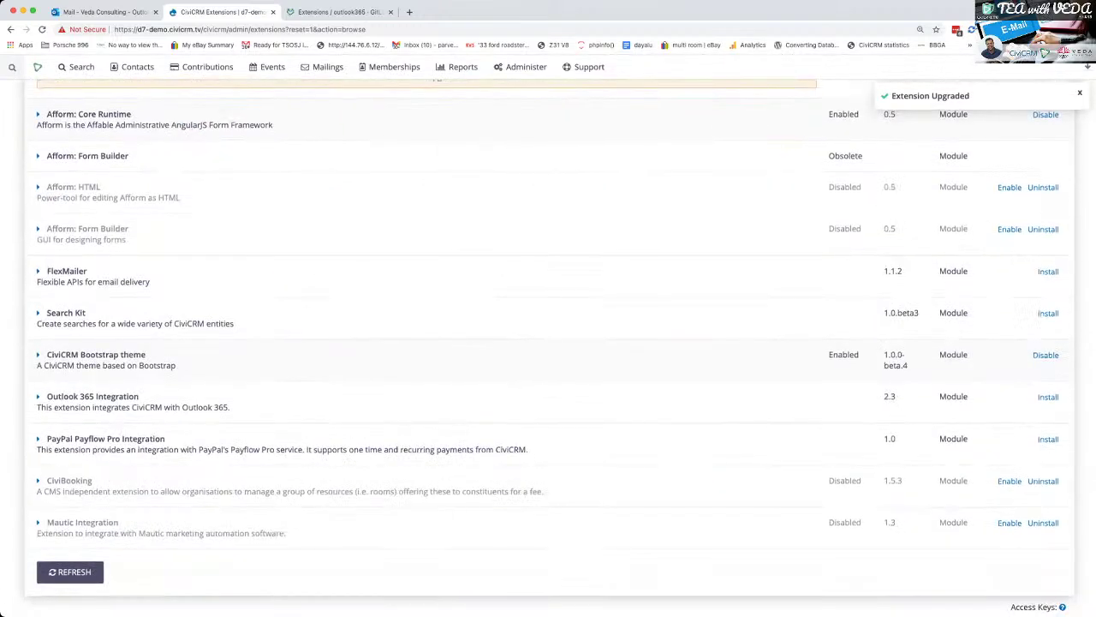
{"action": "scroll", "coordinate": [548, 342], "scroll_direction": "down", "scroll_amount": 1}
{"action": "left_click", "coordinate": [1048, 371]}
{"action": "left_click", "coordinate": [72, 467]}
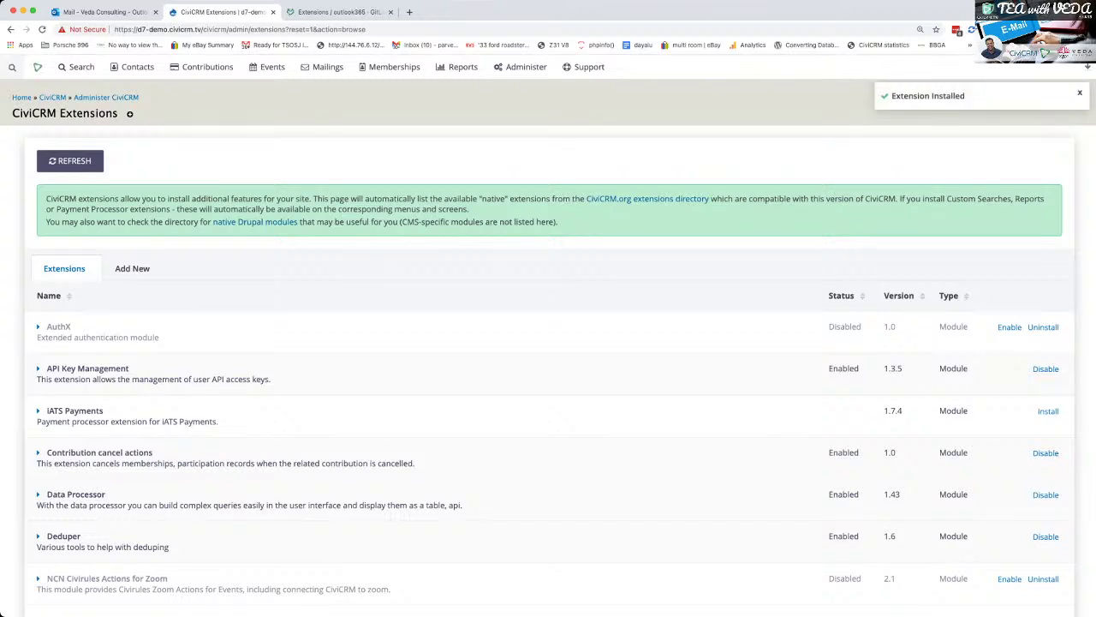
{"action": "scroll", "coordinate": [548, 343], "scroll_direction": "down", "scroll_amount": 15}
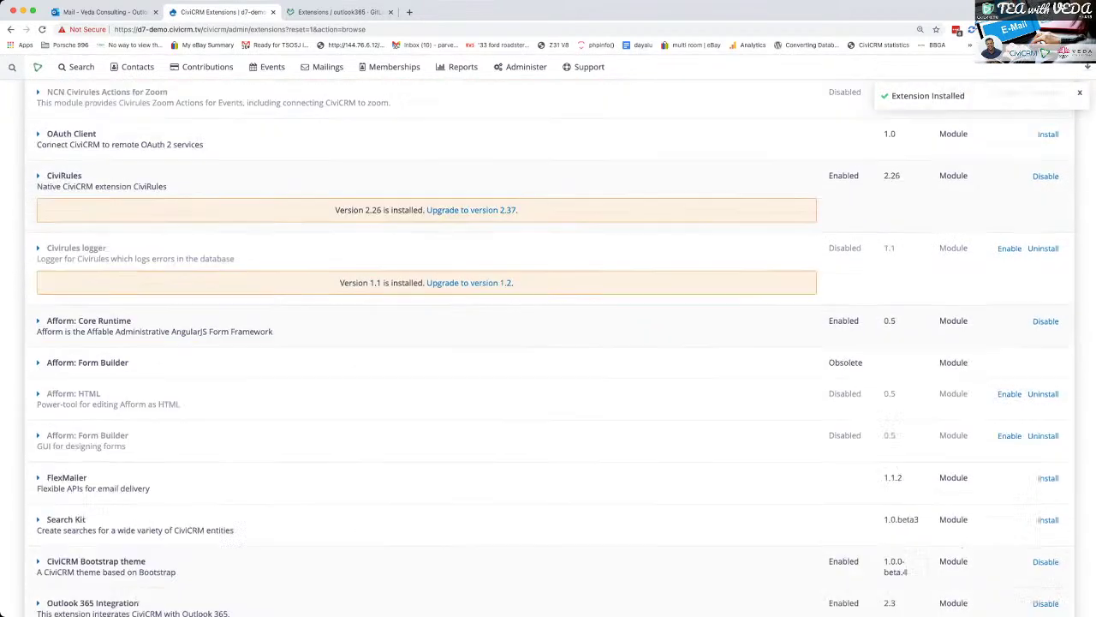
{"action": "scroll", "coordinate": [548, 343], "scroll_direction": "down", "scroll_amount": 1}
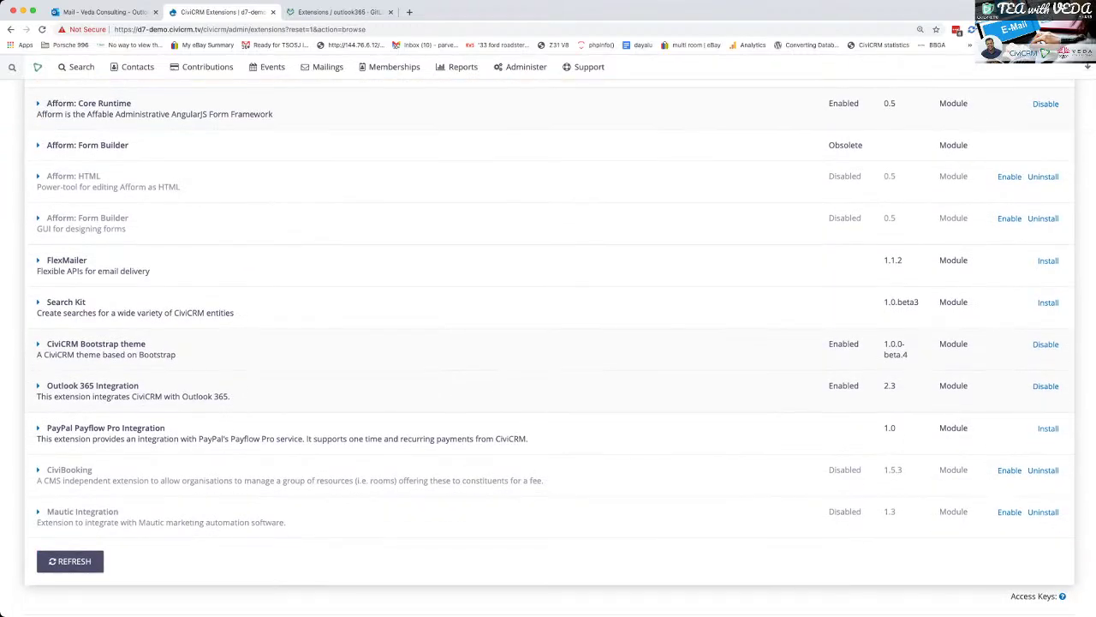
{"action": "scroll", "coordinate": [548, 343], "scroll_direction": "up", "scroll_amount": 15}
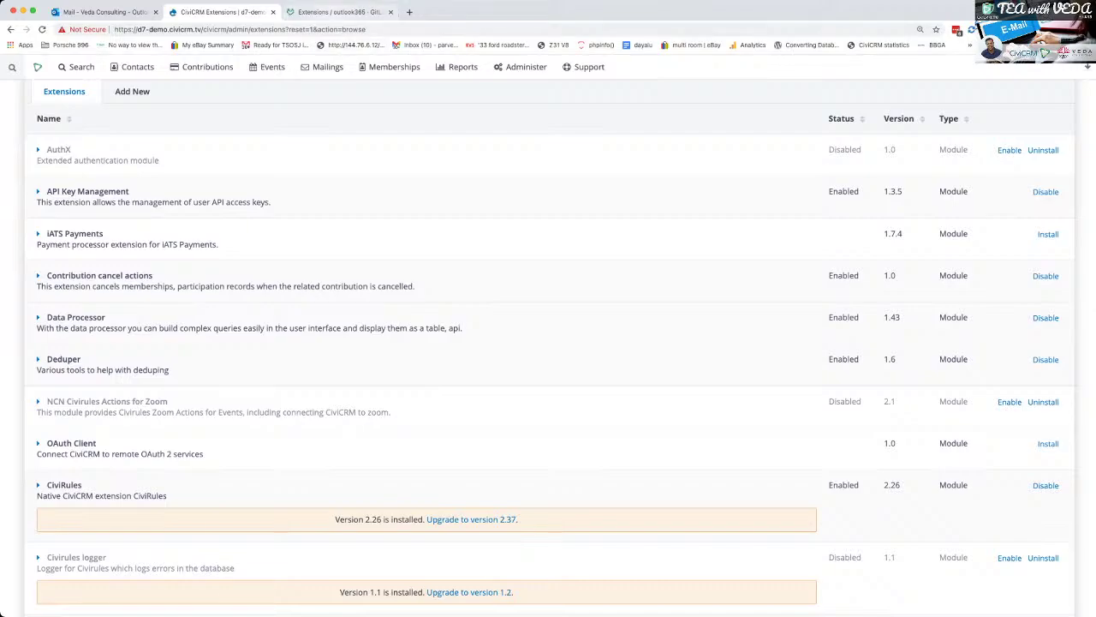
Open the Getting started guide from the outlook365 README on GitLab, and read its key, permission and manifest instructions
{"action": "key", "text": "ctrl+Tab"}
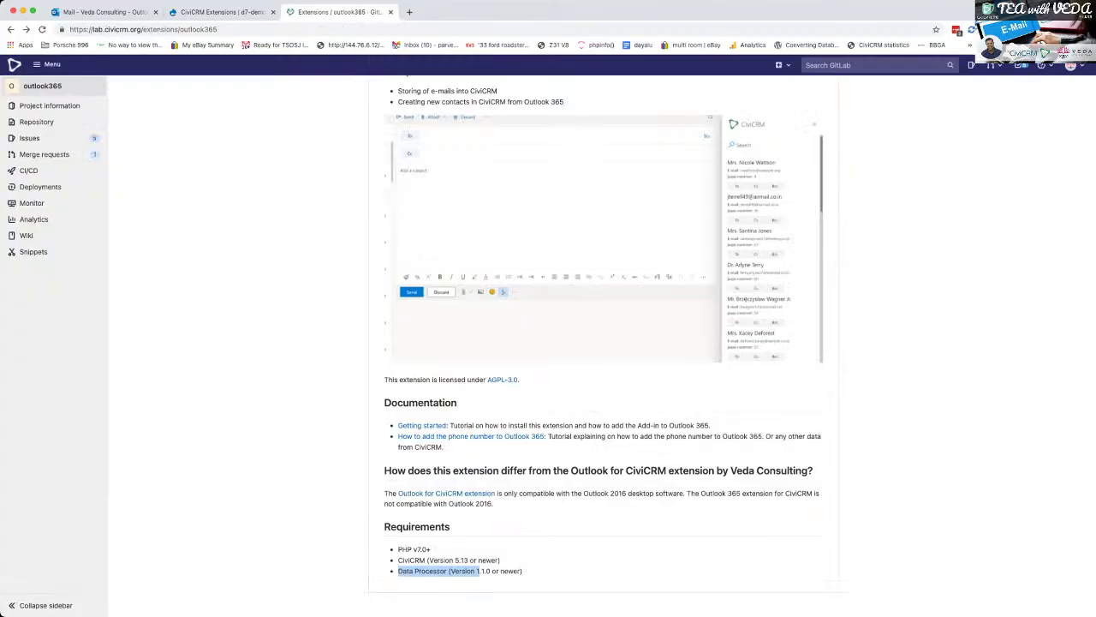
{"action": "left_click", "coordinate": [428, 424]}
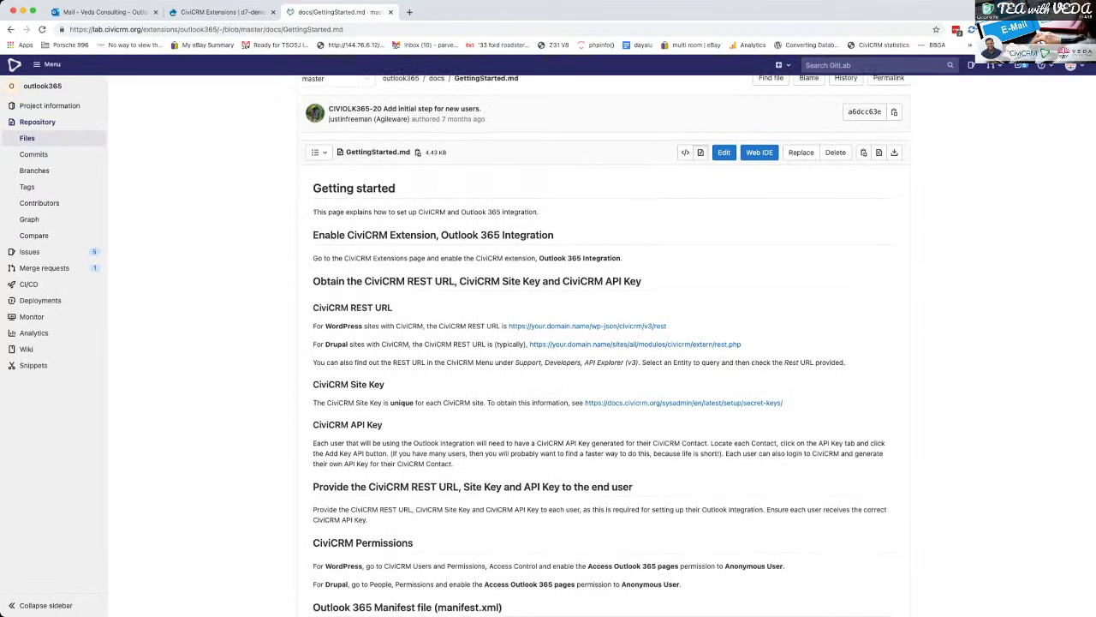
{"action": "scroll", "coordinate": [603, 347], "scroll_direction": "down", "scroll_amount": 1}
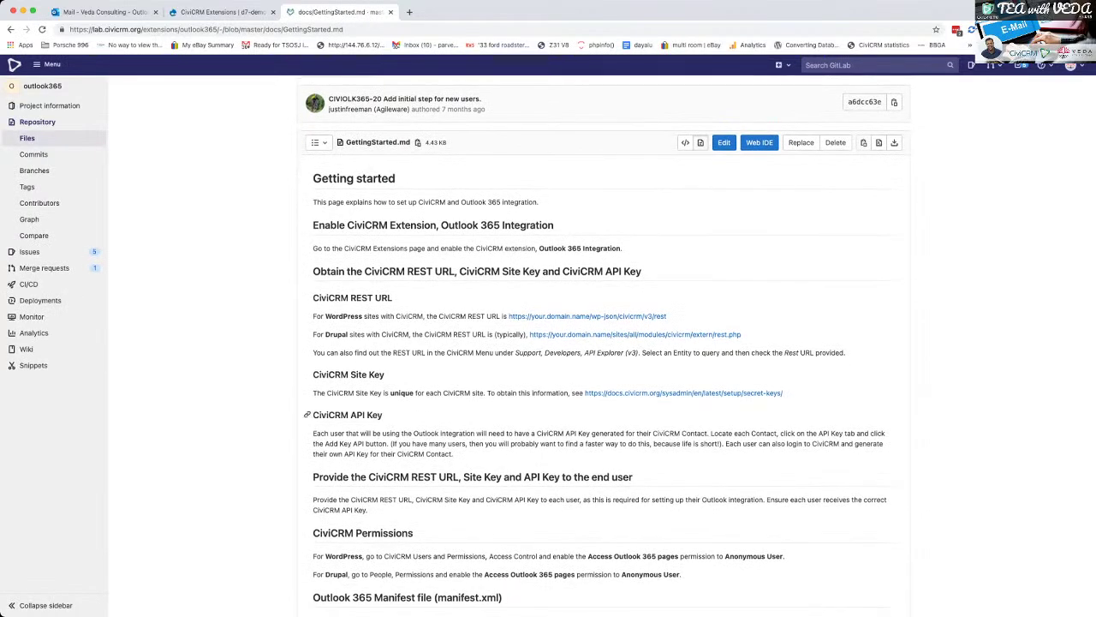
{"action": "scroll", "coordinate": [604, 347], "scroll_direction": "down", "scroll_amount": 3}
{"action": "scroll", "coordinate": [604, 347], "scroll_direction": "down", "scroll_amount": 5}
{"action": "scroll", "coordinate": [604, 347], "scroll_direction": "down", "scroll_amount": 2}
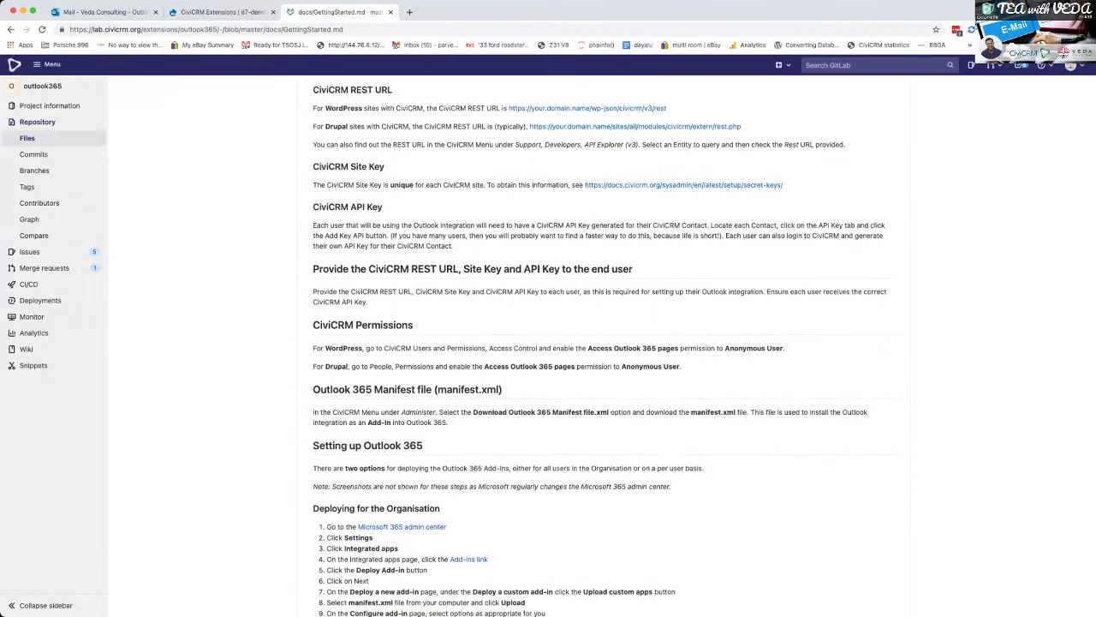
{"action": "scroll", "coordinate": [599, 347], "scroll_direction": "up", "scroll_amount": 2}
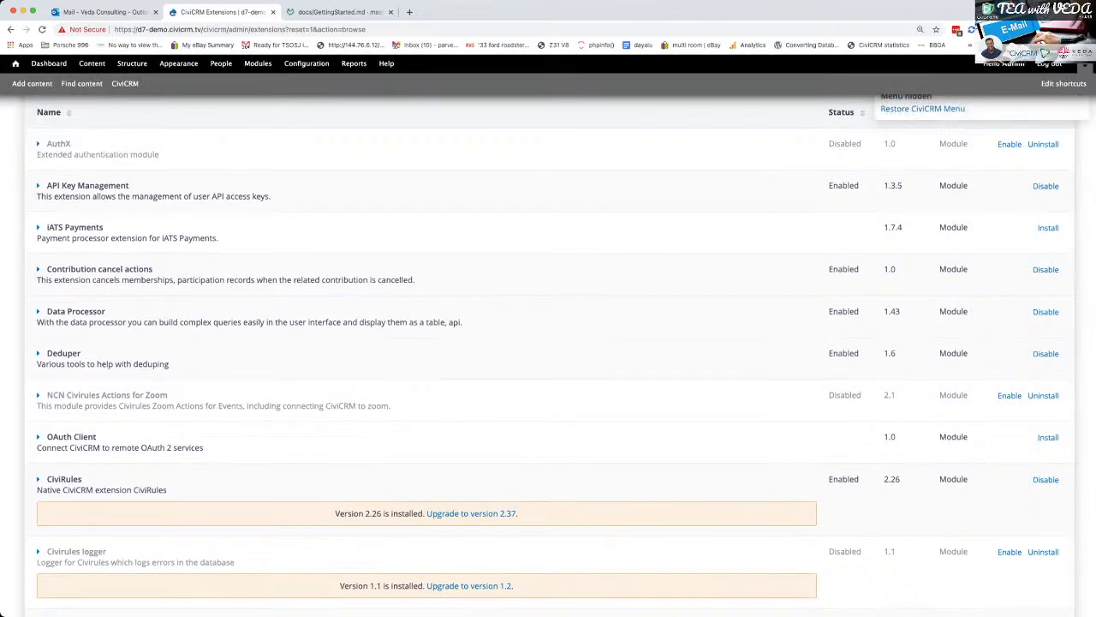
In the Drupal people permissions on the demo site, find "outlook" and enable Access Outlook 365 pages for Anonymous User
{"action": "left_click", "coordinate": [221, 63]}
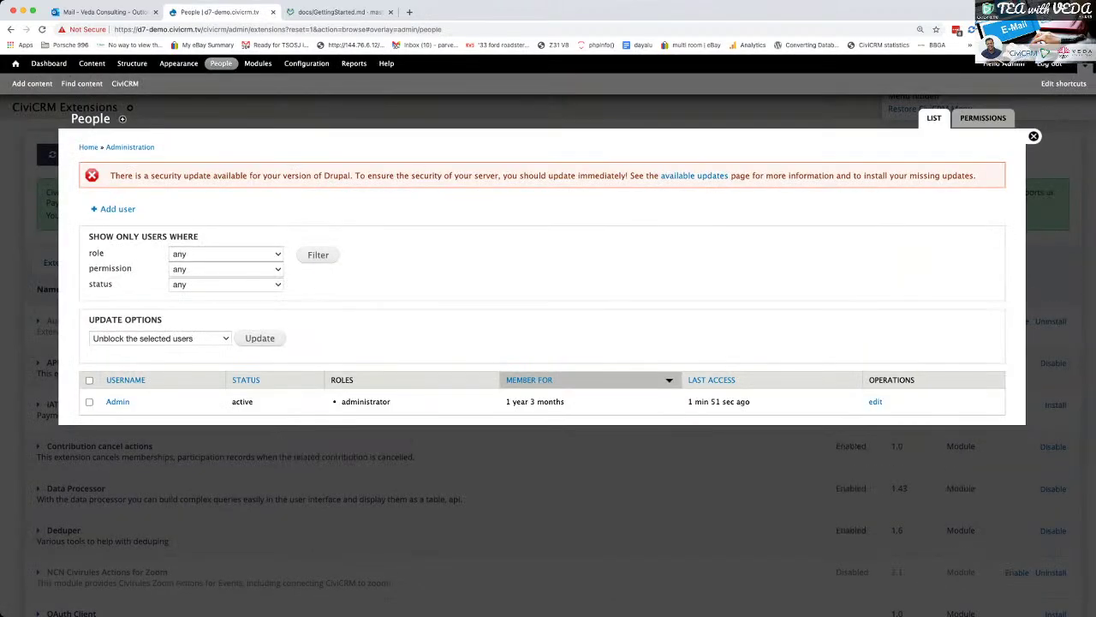
{"action": "left_click", "coordinate": [983, 119]}
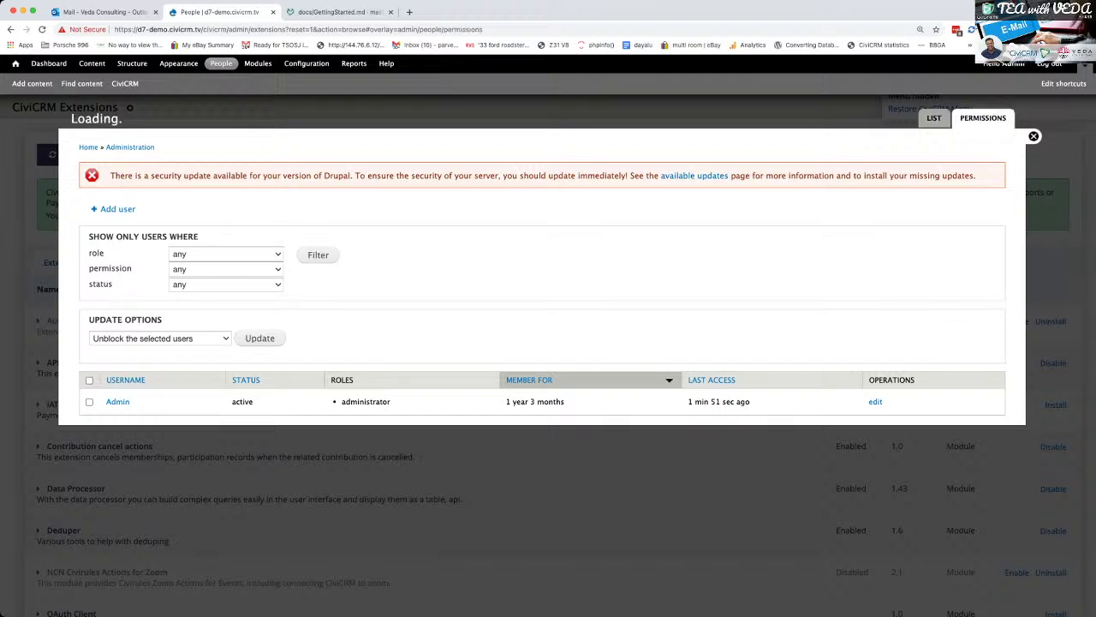
{"action": "key", "text": "super+f"}
{"action": "type", "text": "outlook"}
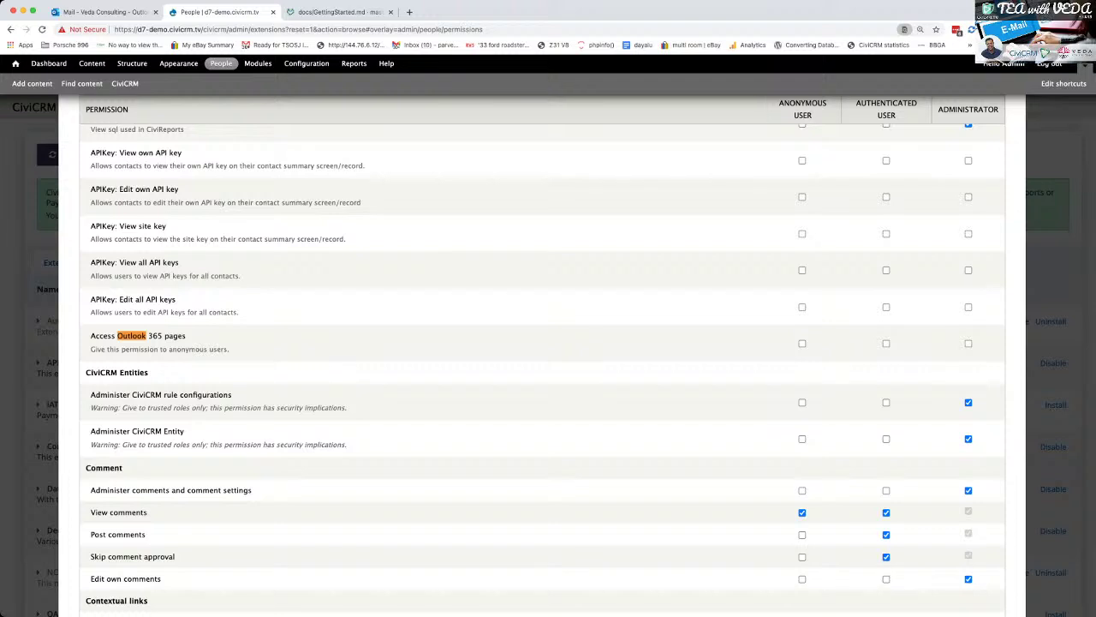
{"action": "left_click", "coordinate": [801, 343]}
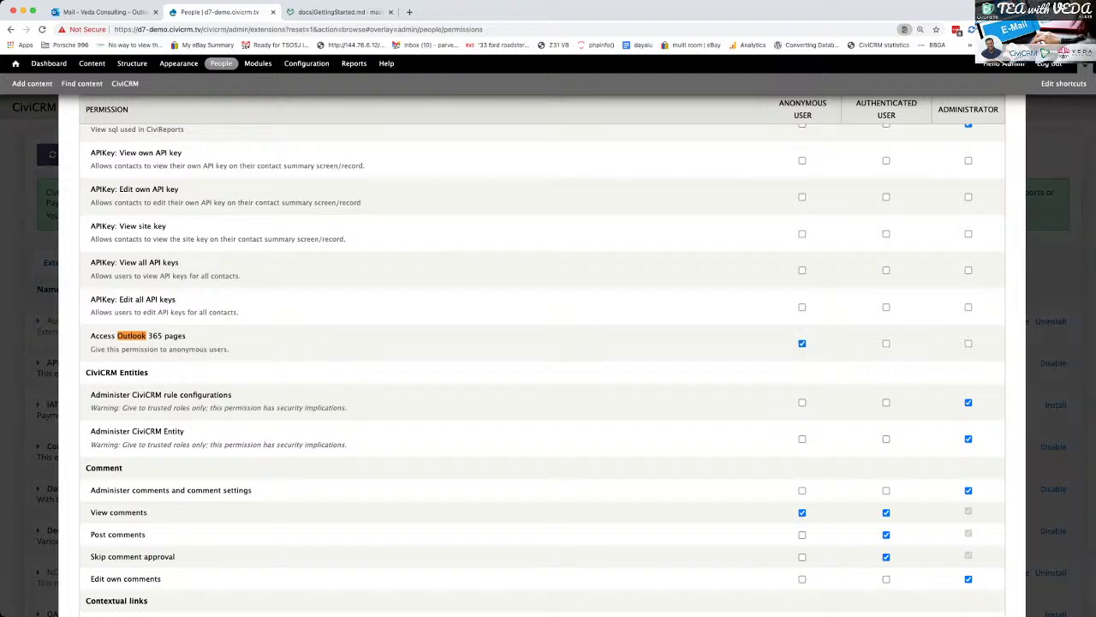
Save the Drupal permissions, check that the changes were stored, and close the People overlay
{"action": "scroll", "coordinate": [549, 360], "scroll_direction": "up", "scroll_amount": 2}
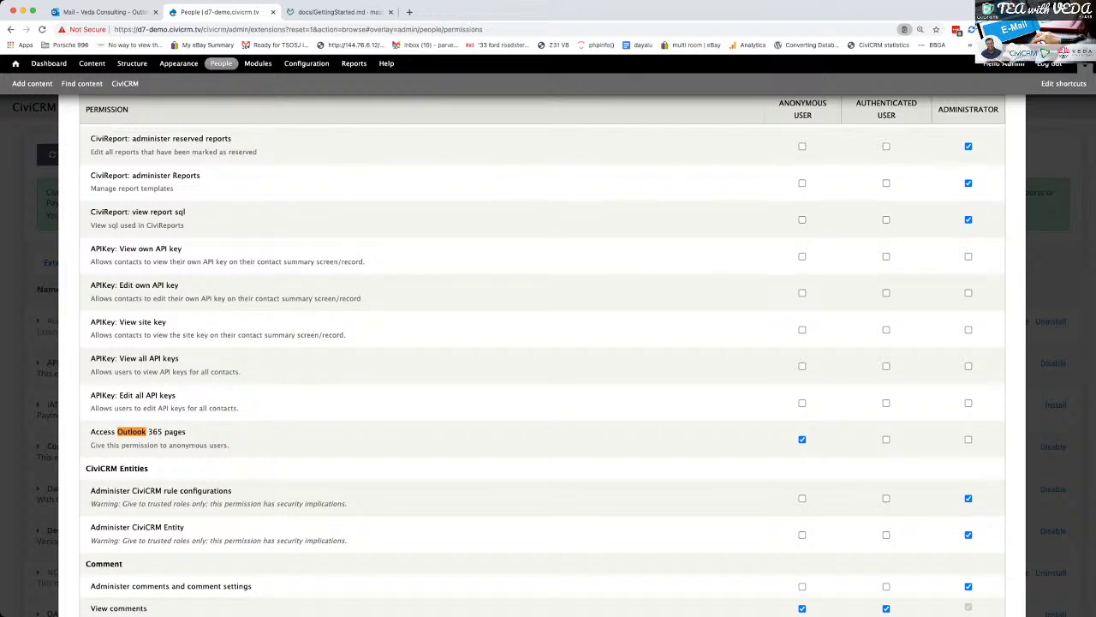
{"action": "scroll", "coordinate": [548, 360], "scroll_direction": "down", "scroll_amount": 20}
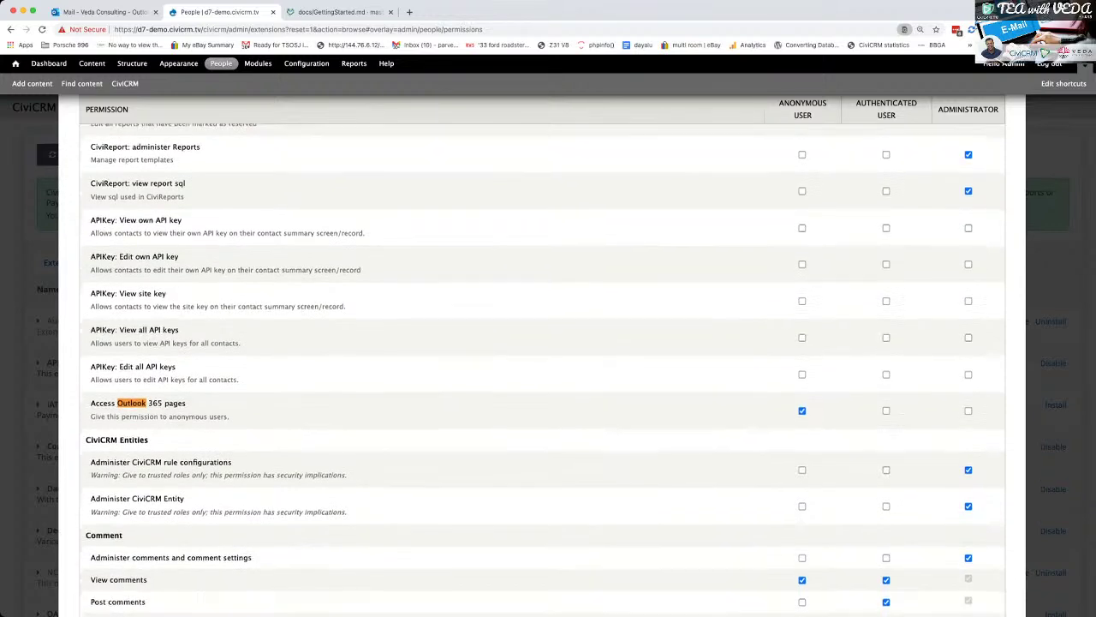
{"action": "scroll", "coordinate": [548, 360], "scroll_direction": "down", "scroll_amount": 5}
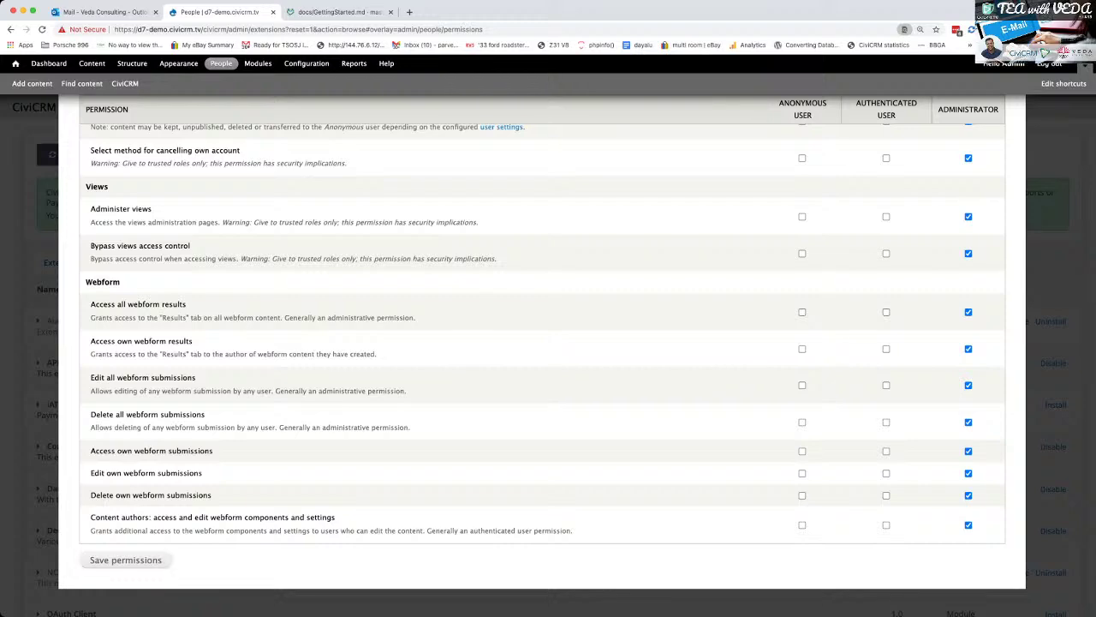
{"action": "left_click", "coordinate": [126, 560]}
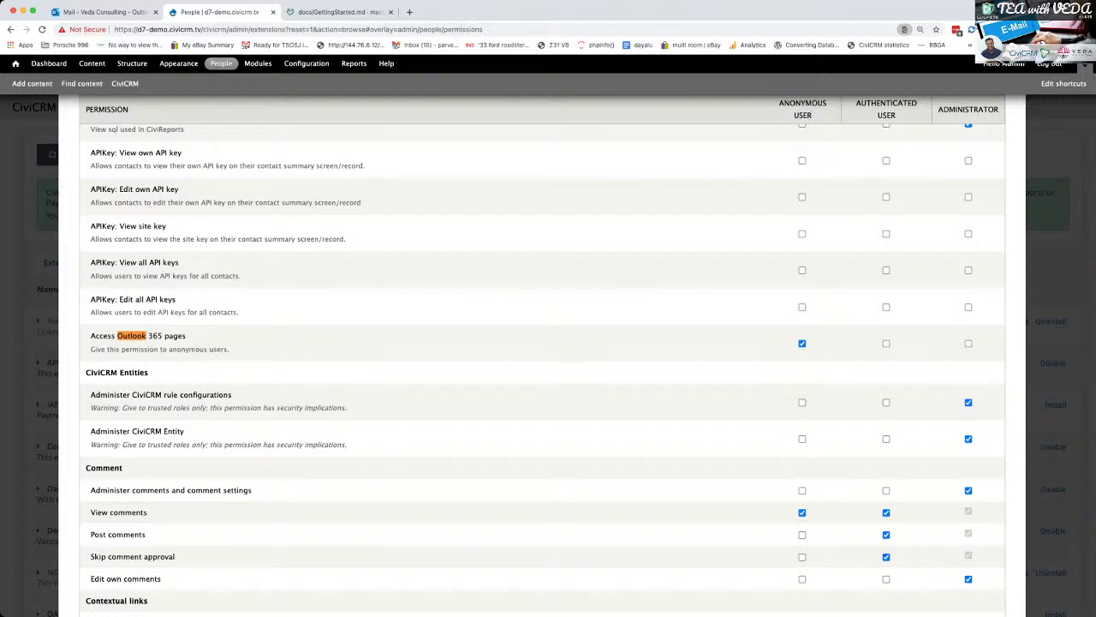
{"action": "scroll", "coordinate": [542, 356], "scroll_direction": "up", "scroll_amount": 20}
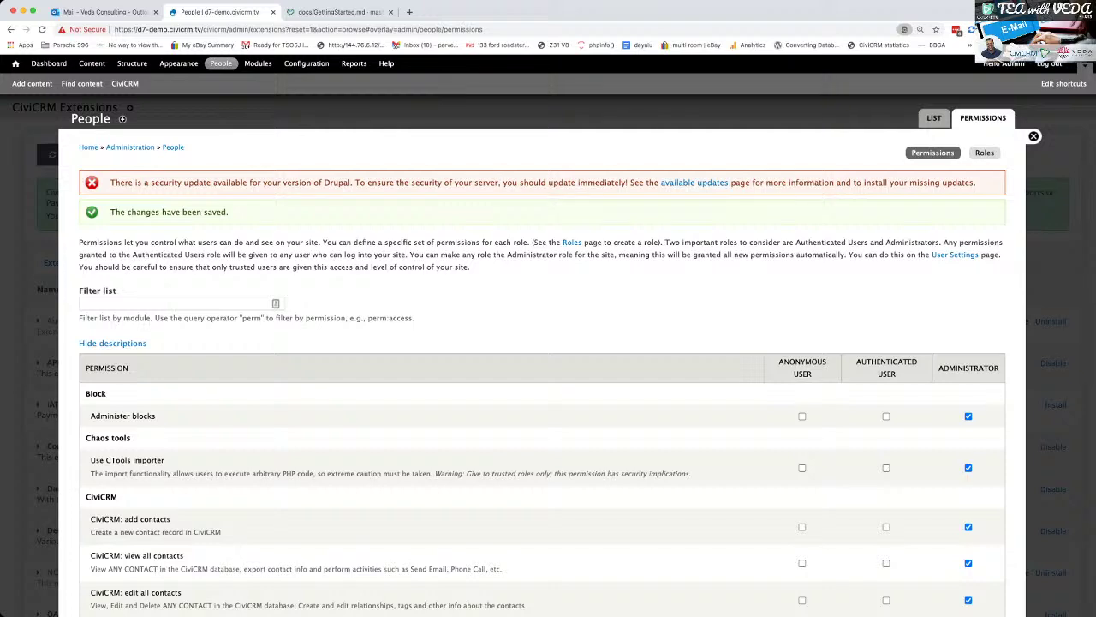
{"action": "scroll", "coordinate": [548, 368], "scroll_direction": "down", "scroll_amount": 20}
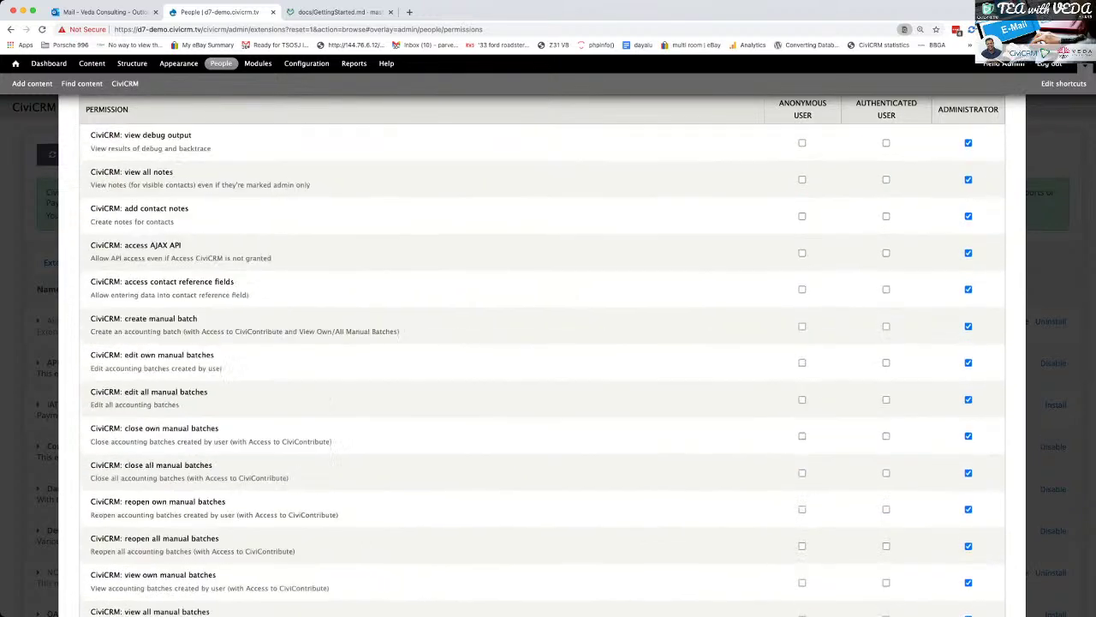
{"action": "scroll", "coordinate": [548, 369], "scroll_direction": "down", "scroll_amount": 2}
{"action": "scroll", "coordinate": [549, 368], "scroll_direction": "up", "scroll_amount": 20}
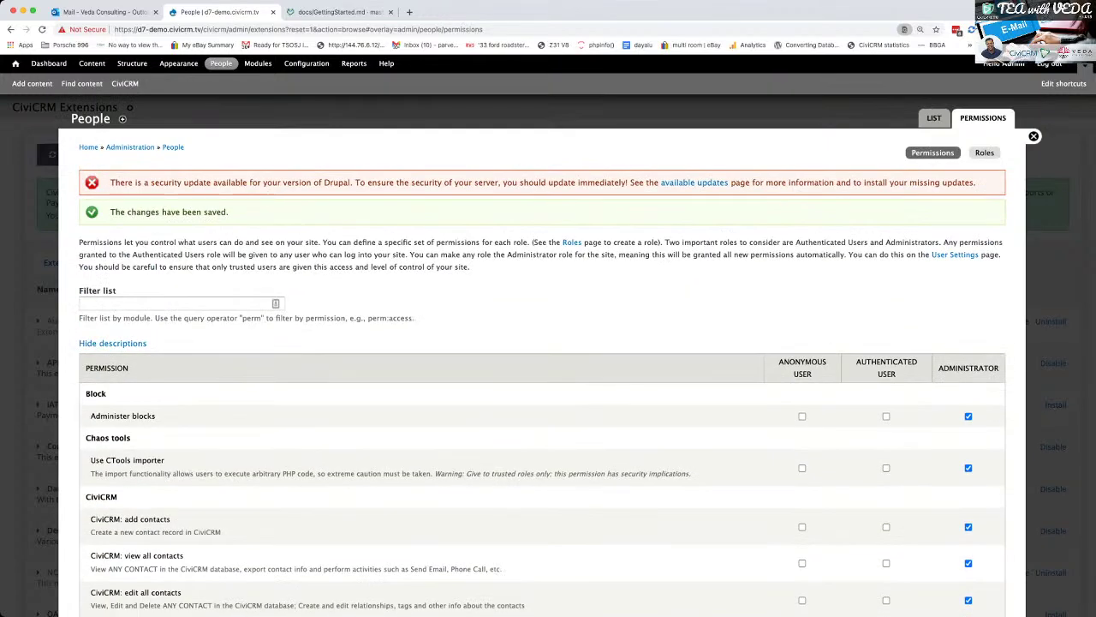
{"action": "left_click", "coordinate": [1033, 135]}
Consult the permissions and manifest sections of the GitLab guide, and review the installed extensions in CiviCRM again
{"action": "left_click", "coordinate": [340, 12]}
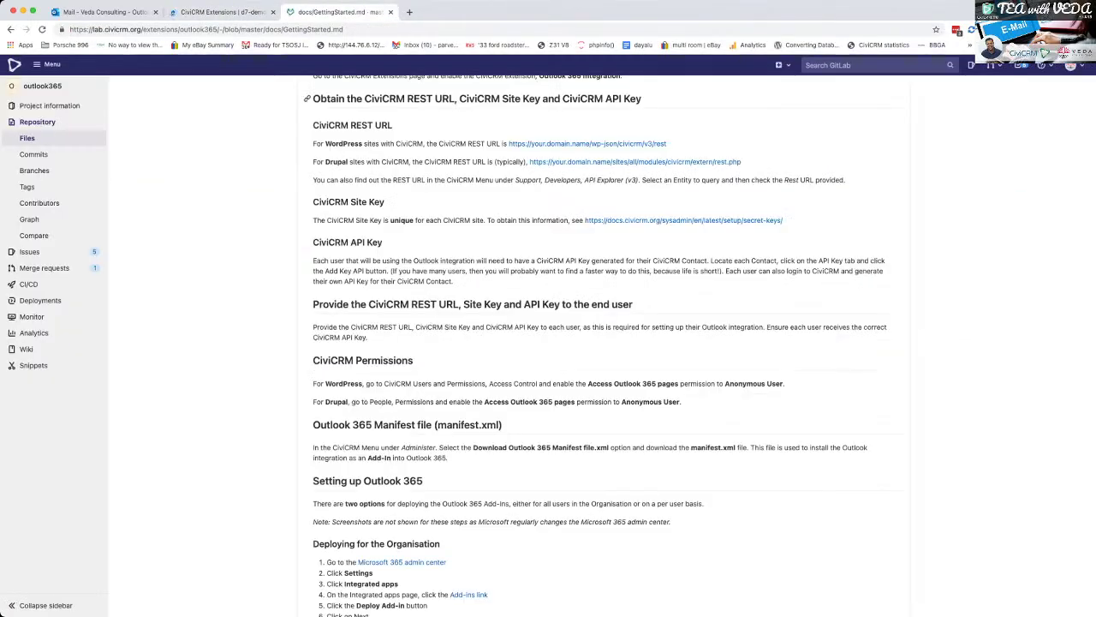
{"action": "scroll", "coordinate": [600, 342], "scroll_direction": "down", "scroll_amount": 1}
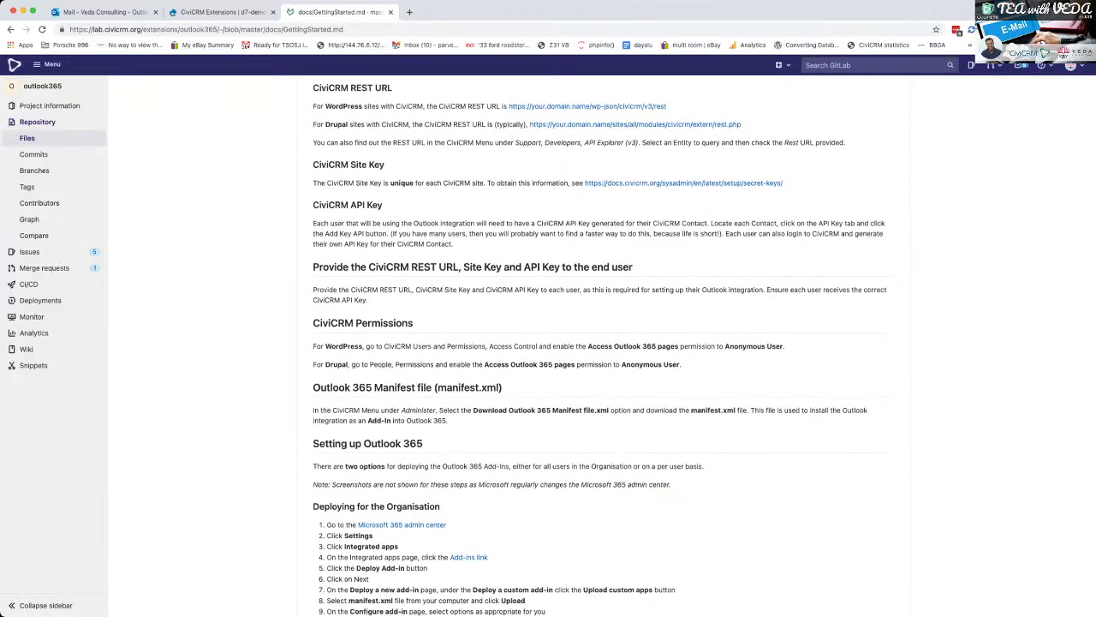
{"action": "left_click", "coordinate": [221, 12]}
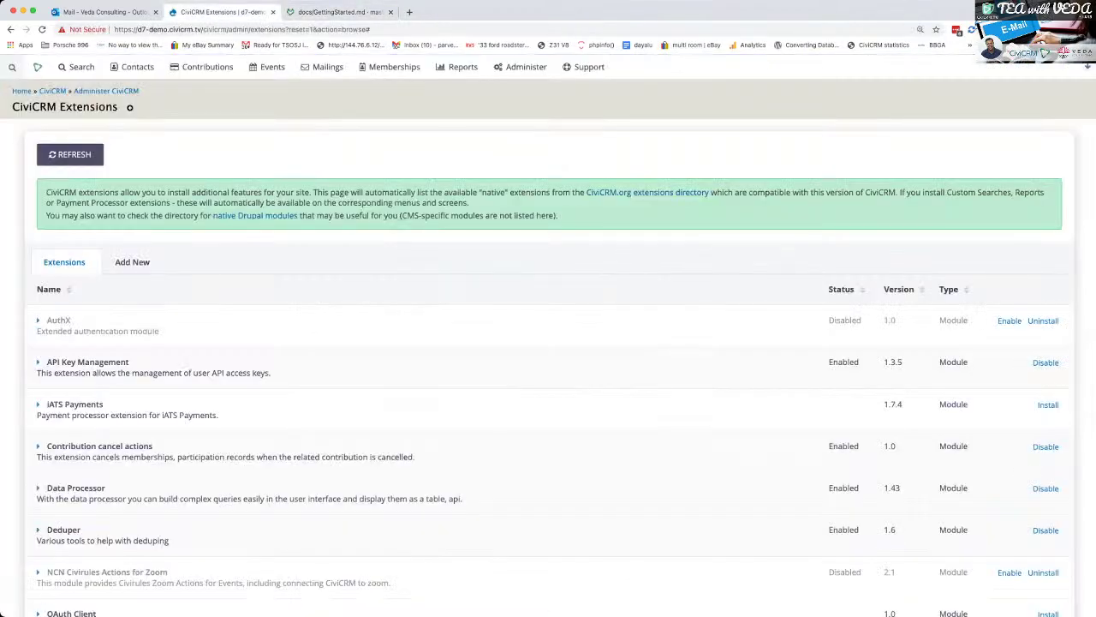
{"action": "scroll", "coordinate": [548, 342], "scroll_direction": "down", "scroll_amount": 5}
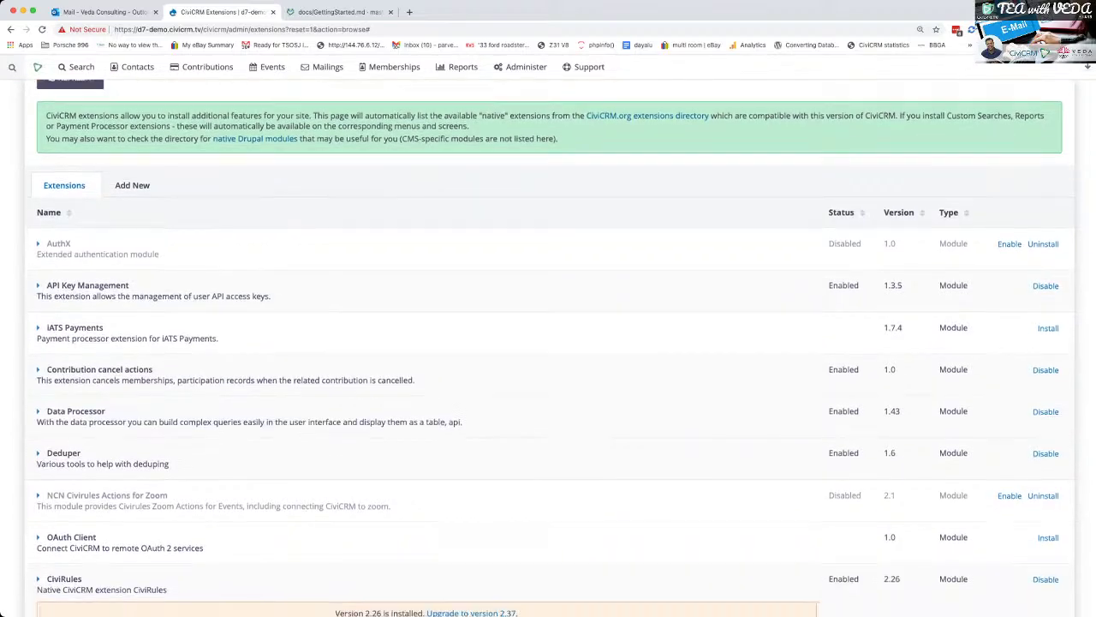
{"action": "scroll", "coordinate": [548, 342], "scroll_direction": "down", "scroll_amount": 10}
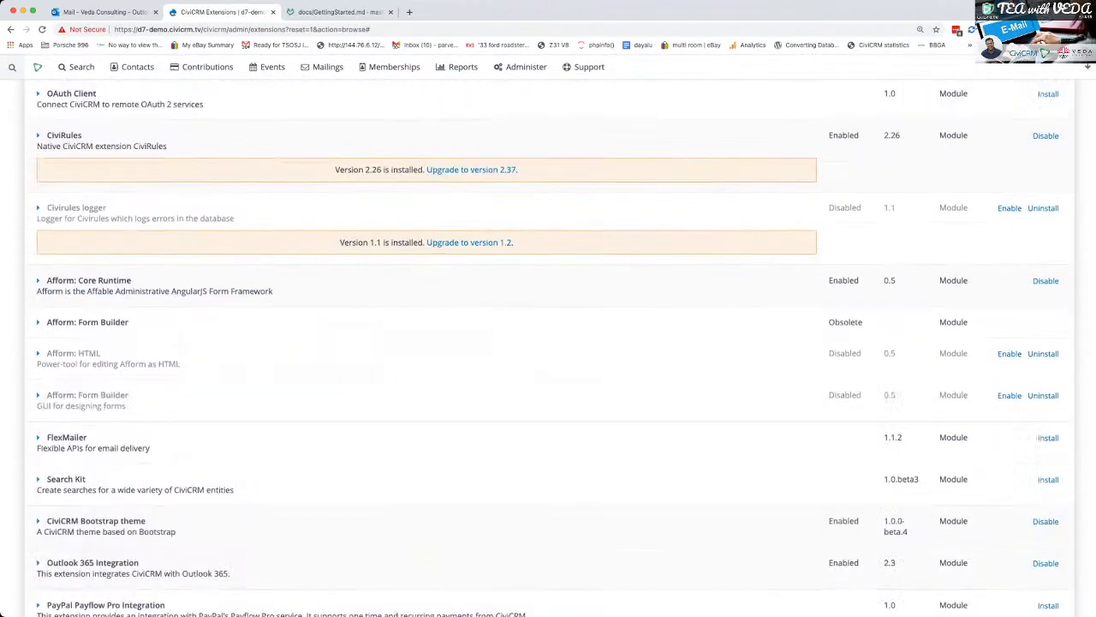
Download the Outlook 365 Manifest.xml file from the CiviCRM administration options
{"action": "scroll", "coordinate": [548, 342], "scroll_direction": "down", "scroll_amount": 1}
{"action": "scroll", "coordinate": [549, 343], "scroll_direction": "up", "scroll_amount": 15}
{"action": "mouse_move", "coordinate": [521, 68]}
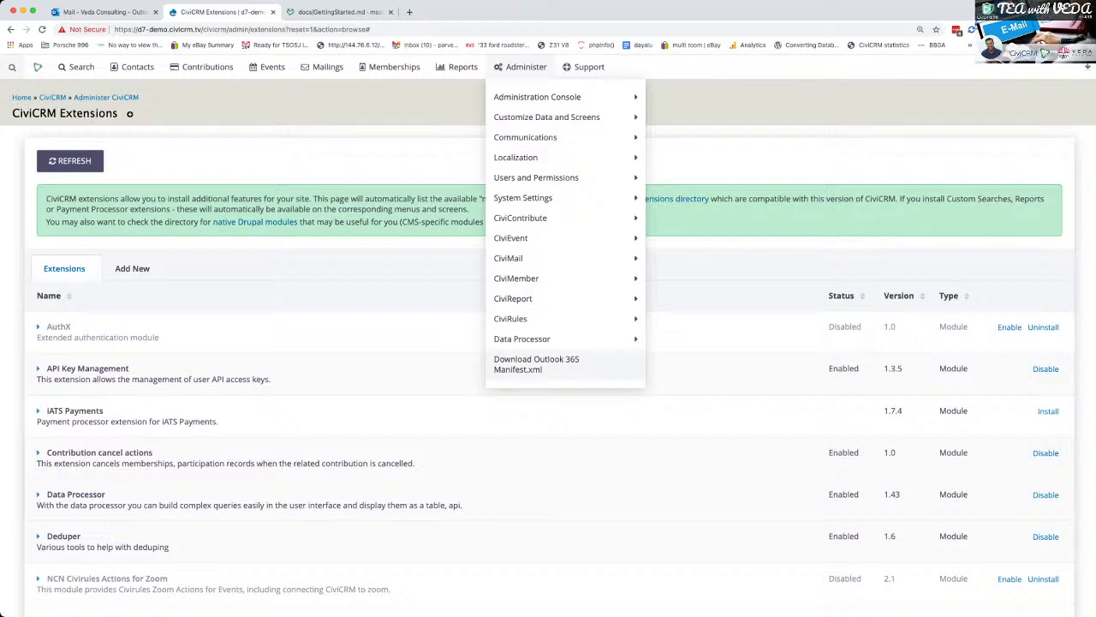
{"action": "left_click", "coordinate": [536, 364]}
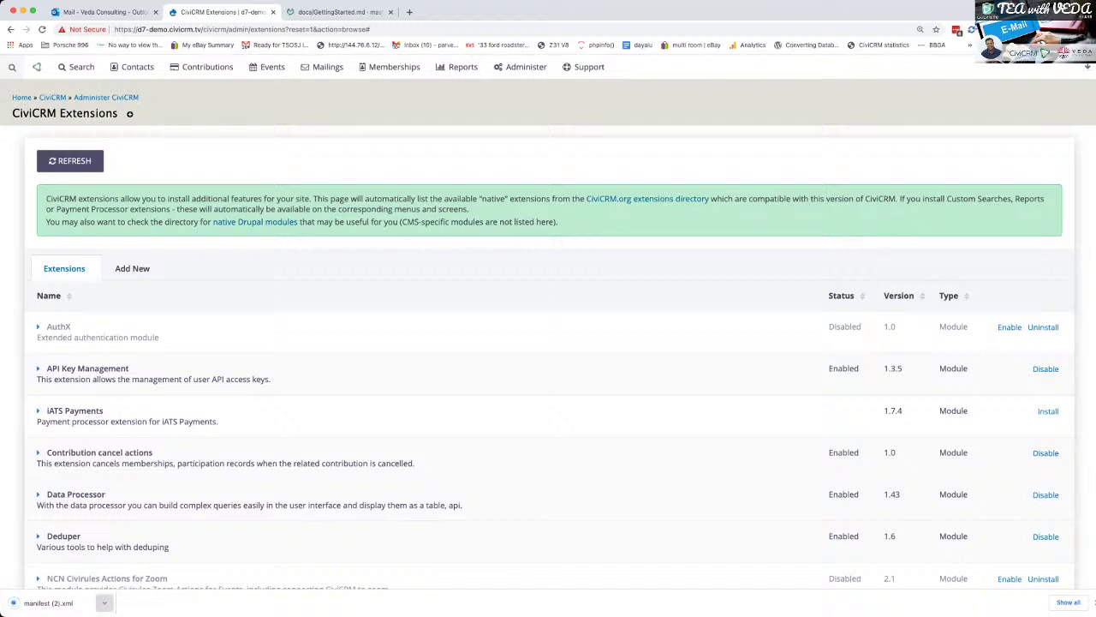
Search the web for "notes" in a new browser tab, look at the Standard Notes result and return to the results
{"action": "left_click", "coordinate": [409, 12]}
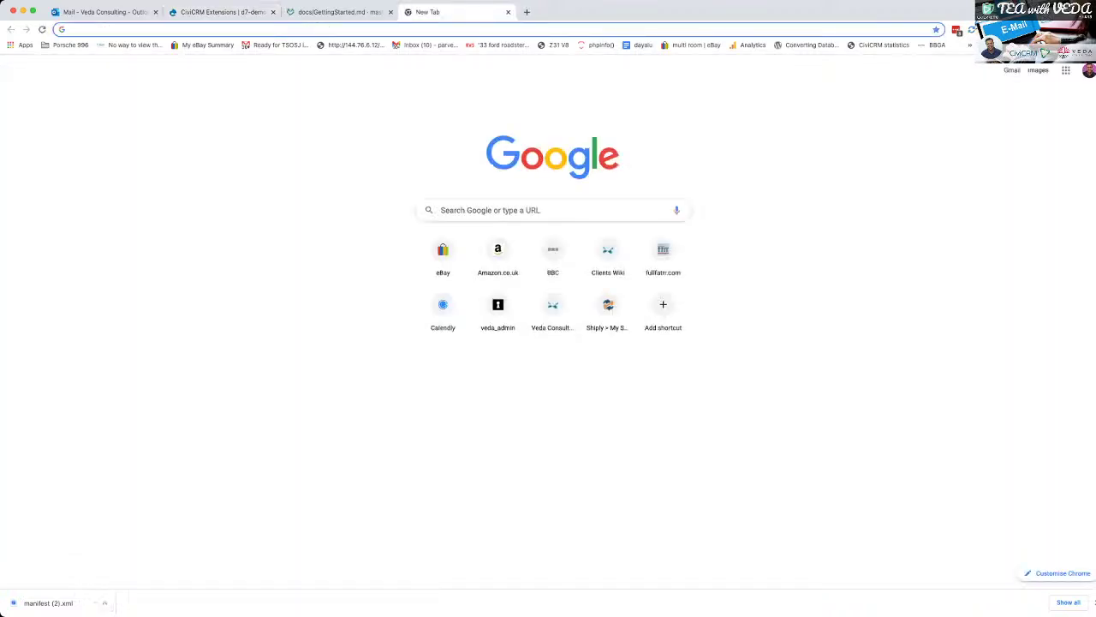
{"action": "type", "text": "sc"}
{"action": "key", "text": "BackSpace"}
{"action": "key", "text": "BackSpace"}
{"action": "key", "text": "BackSpace"}
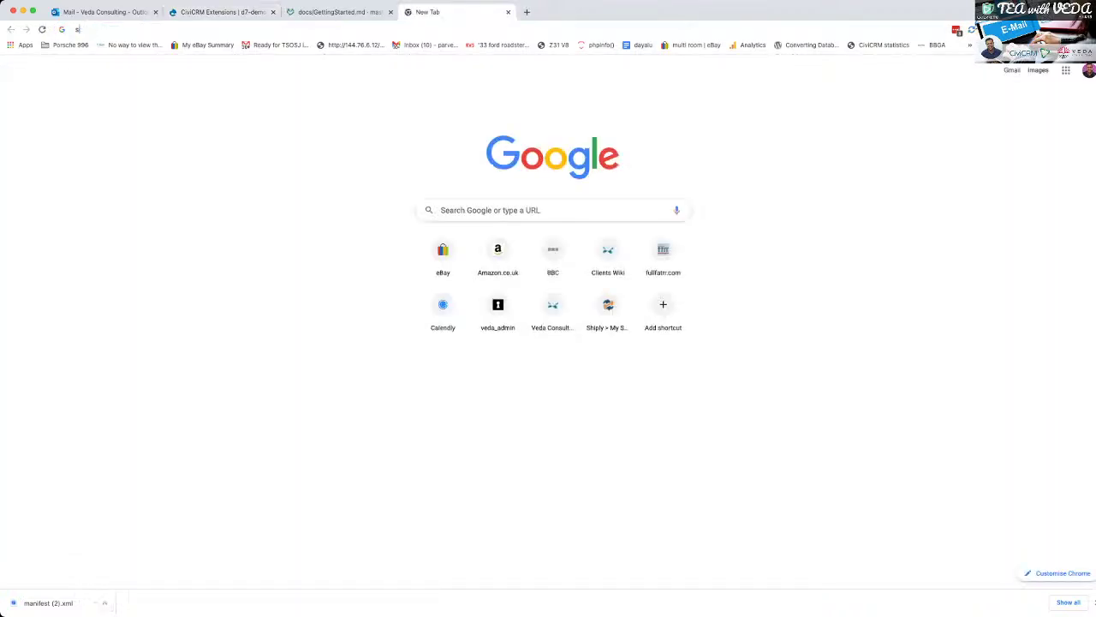
{"action": "type", "text": "notes"}
{"action": "key", "text": "Return"}
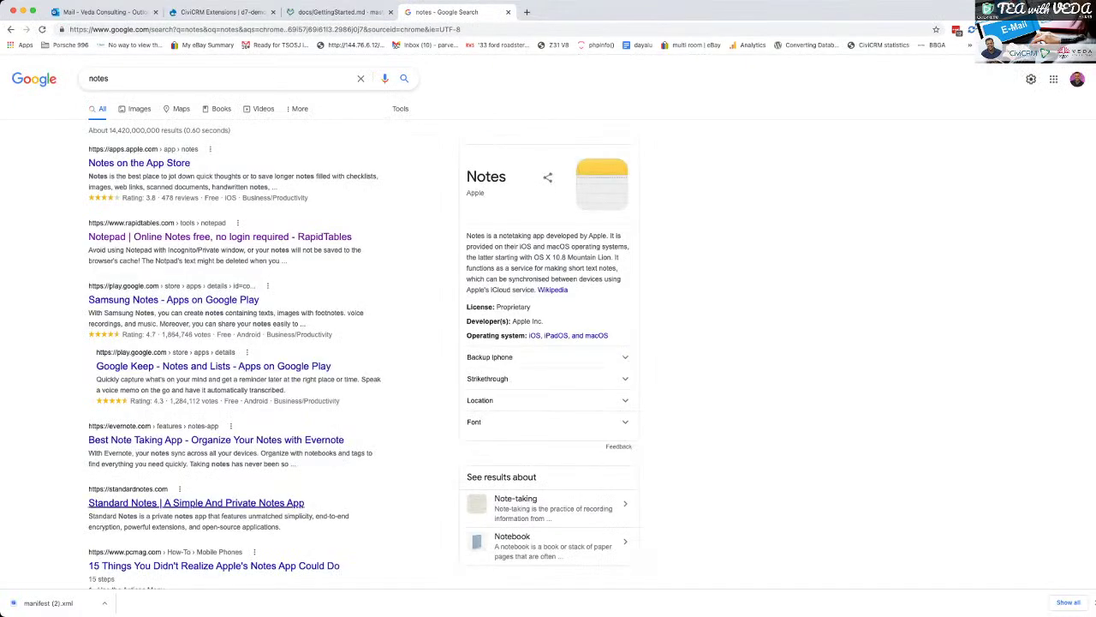
{"action": "left_click", "coordinate": [196, 503]}
{"action": "left_click", "coordinate": [11, 29]}
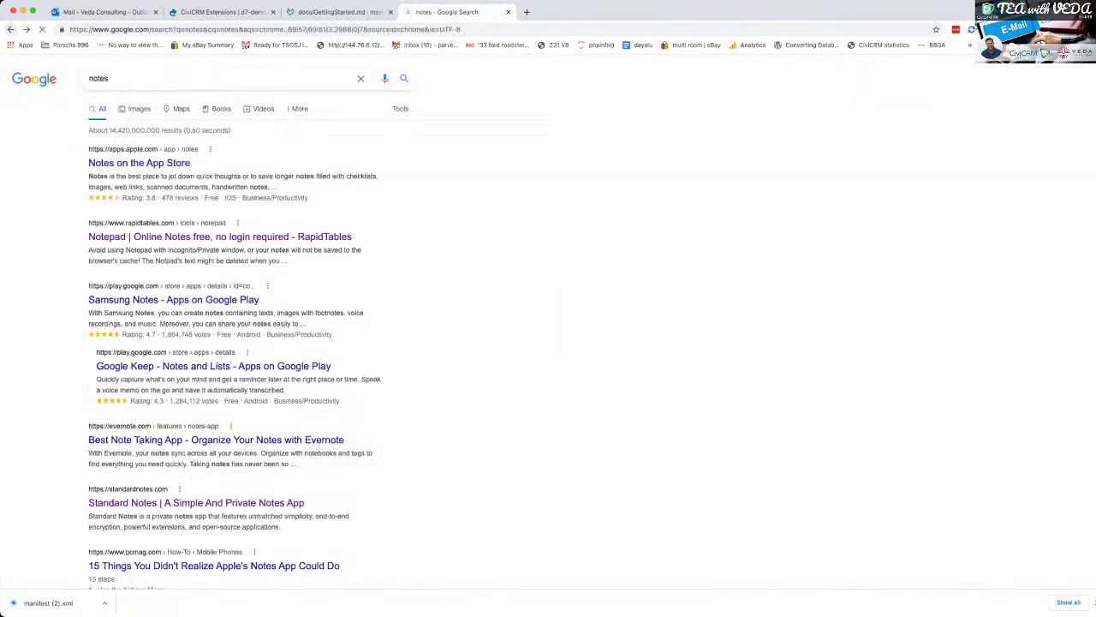
Search the web for "scratchpad", try the Scratchpad website and look through the other results for an online text pad
{"action": "double_click", "coordinate": [98, 79]}
{"action": "type", "text": "scratchpas"}
{"action": "key", "text": "BackSpace"}
{"action": "type", "text": "d"}
{"action": "key", "text": "Return"}
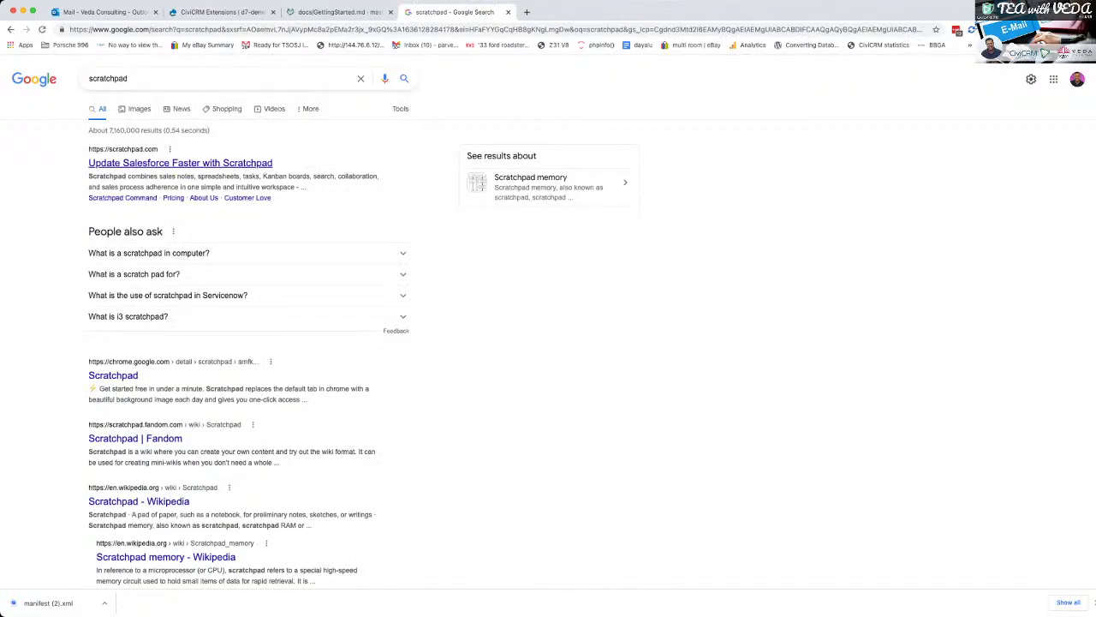
{"action": "left_click", "coordinate": [181, 163]}
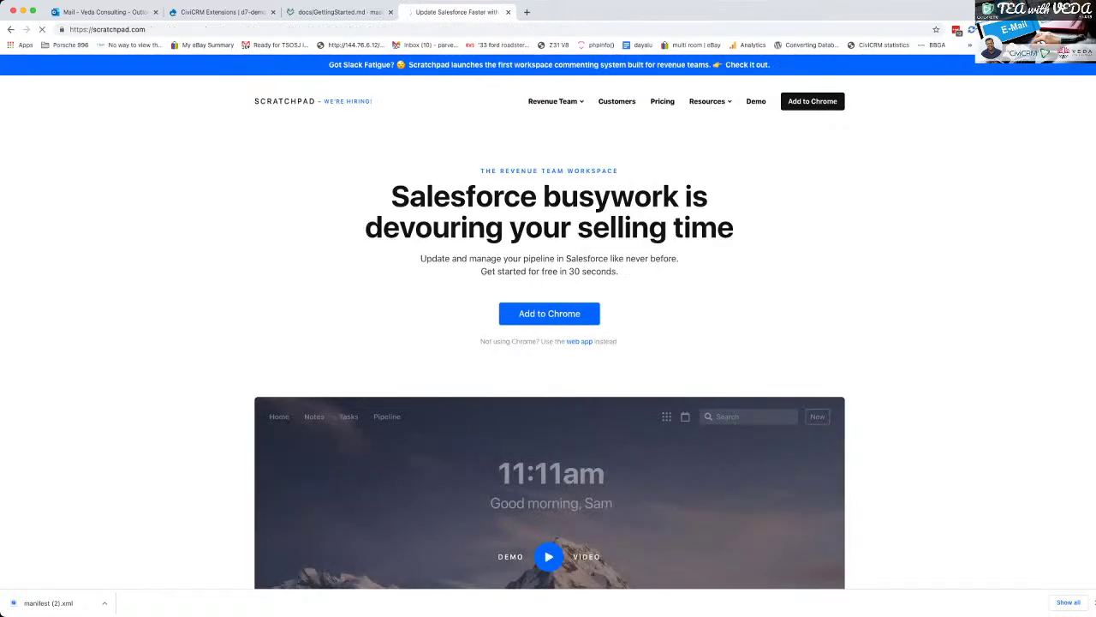
{"action": "key", "text": "super+Left"}
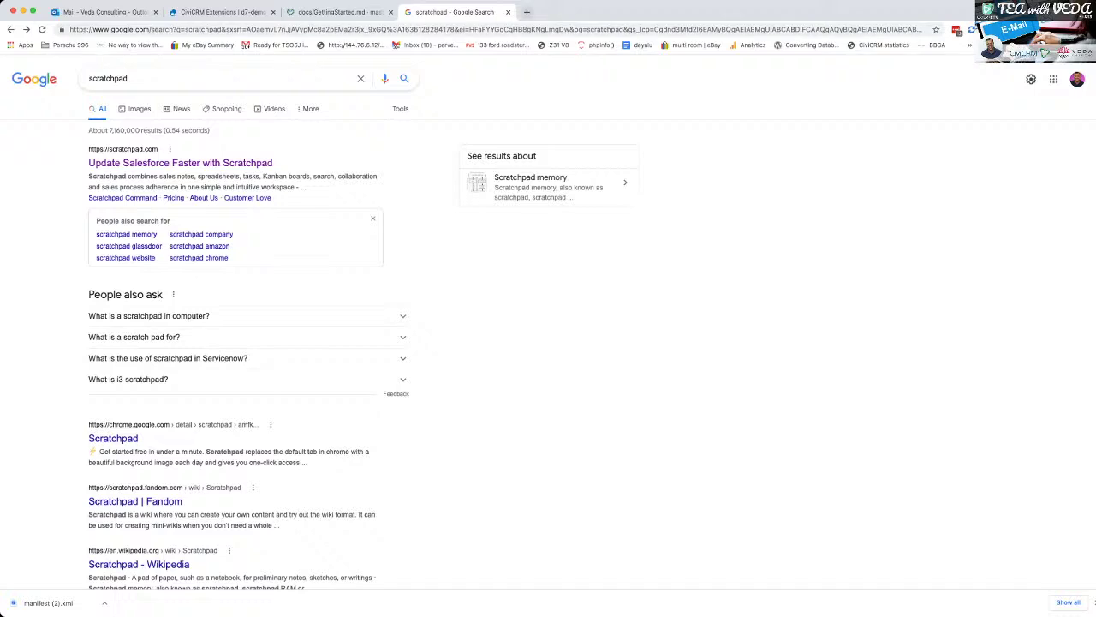
{"action": "scroll", "coordinate": [113, 412], "scroll_direction": "down", "scroll_amount": 1}
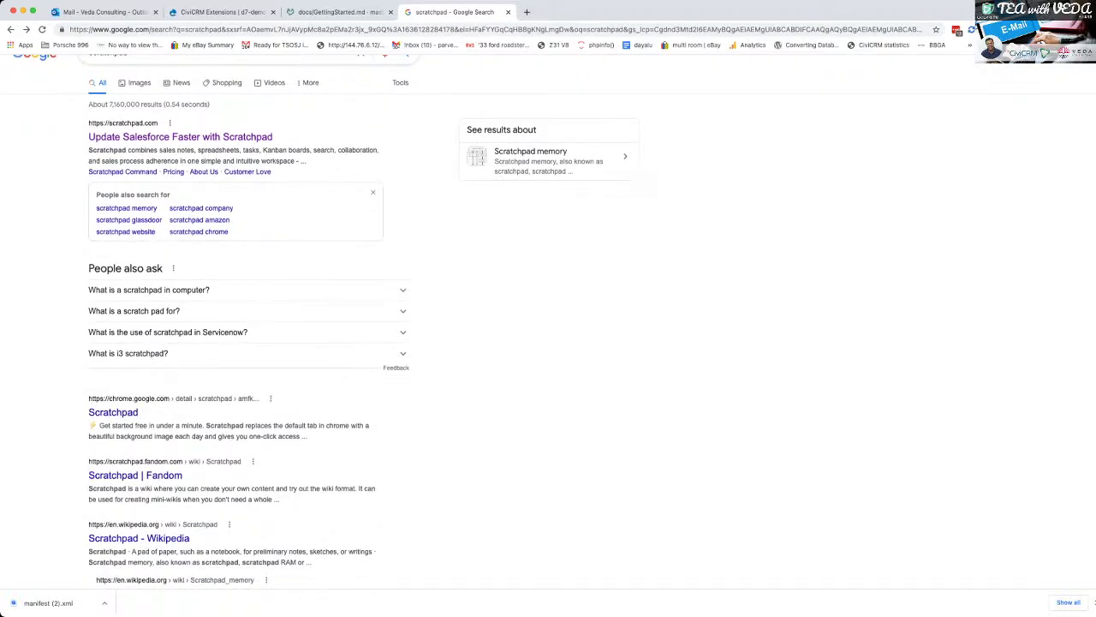
{"action": "scroll", "coordinate": [113, 412], "scroll_direction": "down", "scroll_amount": 5}
{"action": "scroll", "coordinate": [114, 412], "scroll_direction": "up", "scroll_amount": 5}
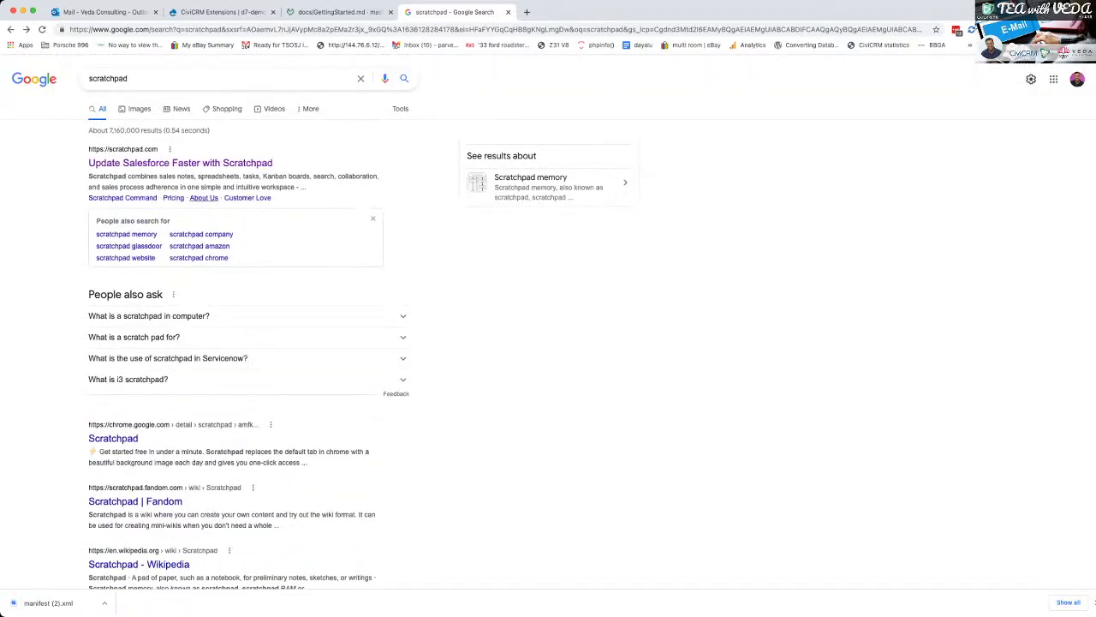
Search the web for "notes online" and open the Memo Notepad website
{"action": "double_click", "coordinate": [110, 79]}
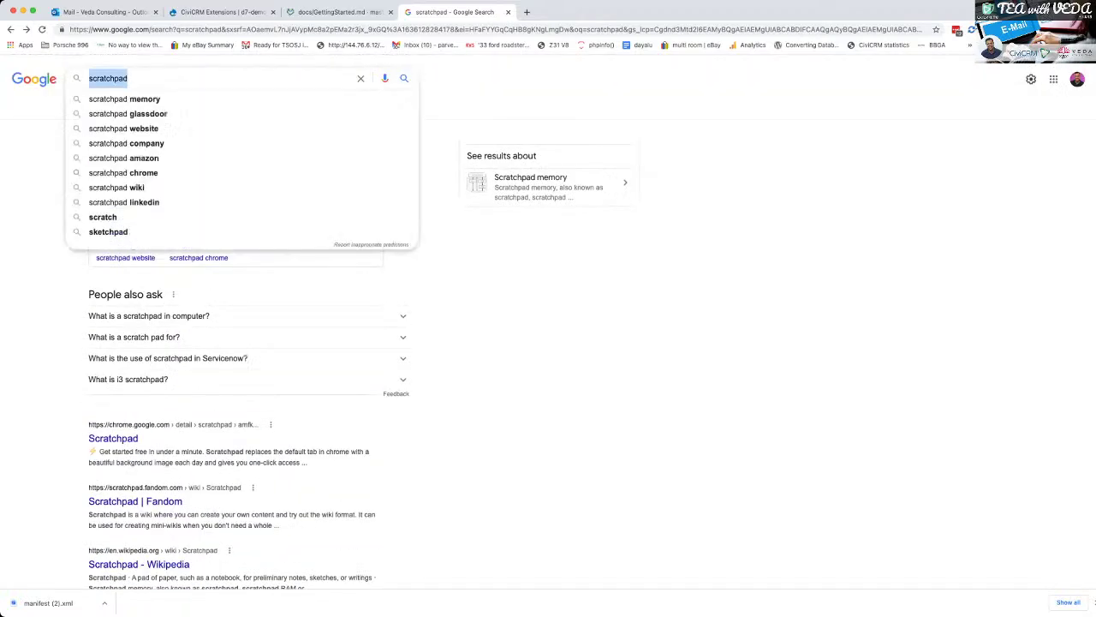
{"action": "type", "text": "note"}
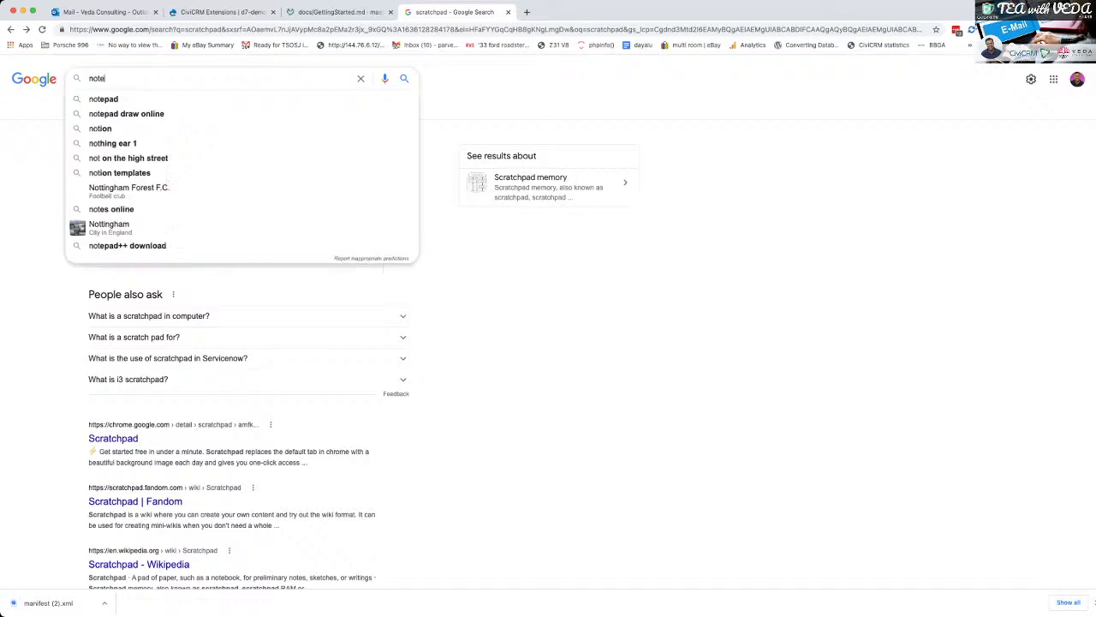
{"action": "type", "text": "s online"}
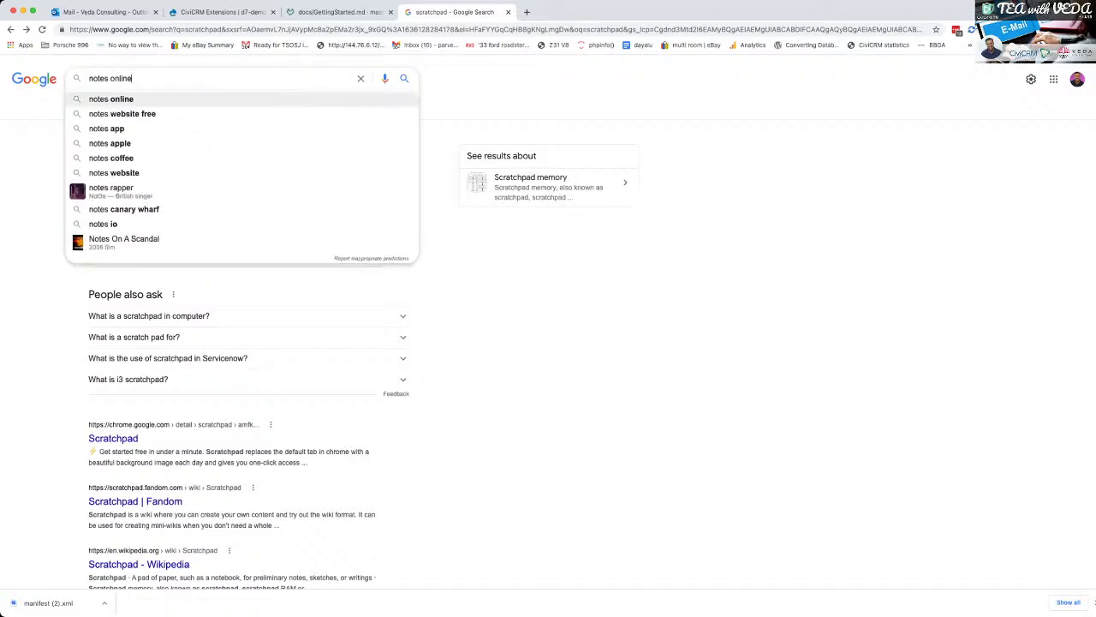
{"action": "key", "text": "Return"}
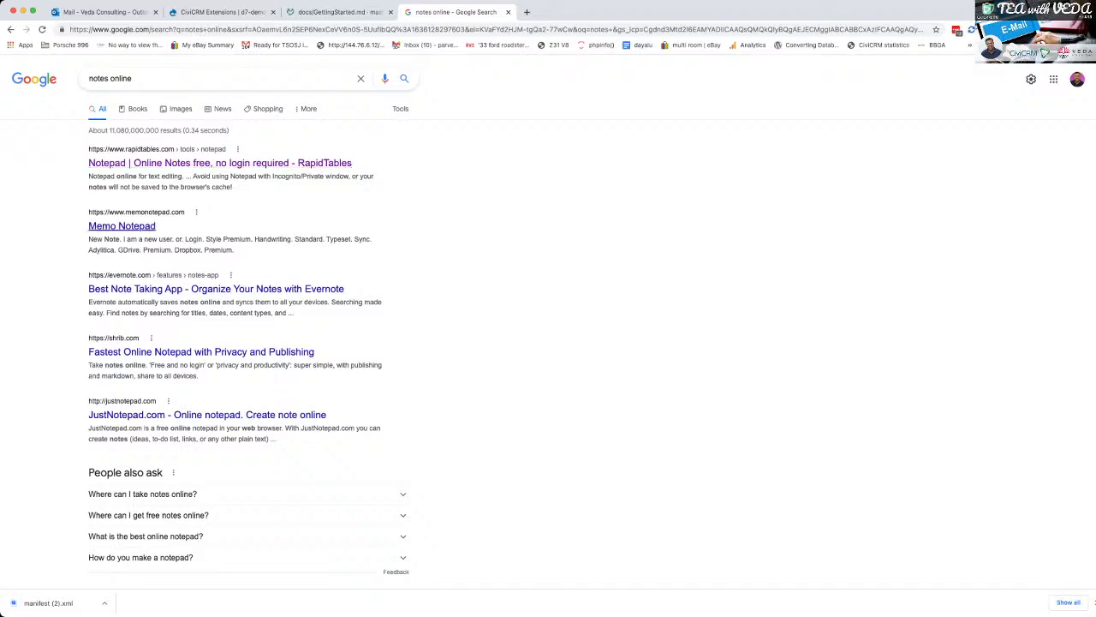
{"action": "left_click", "coordinate": [122, 225]}
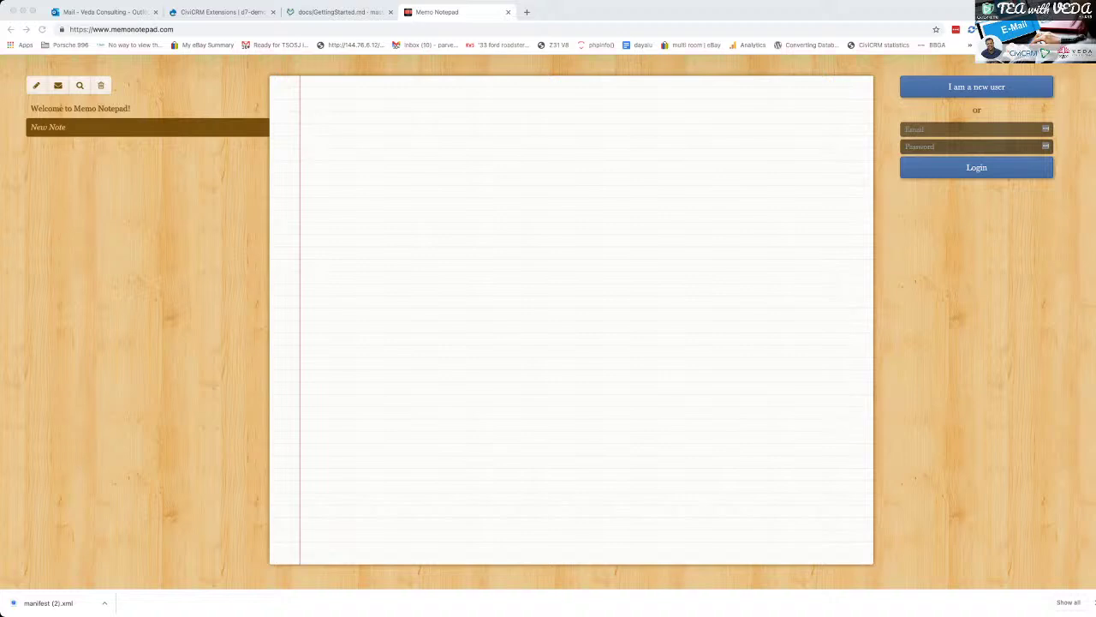
Paste the manifest XML into the blank Memo Notepad note and look through its content
{"action": "left_click", "coordinate": [308, 96]}
{"action": "key", "text": "super+v"}
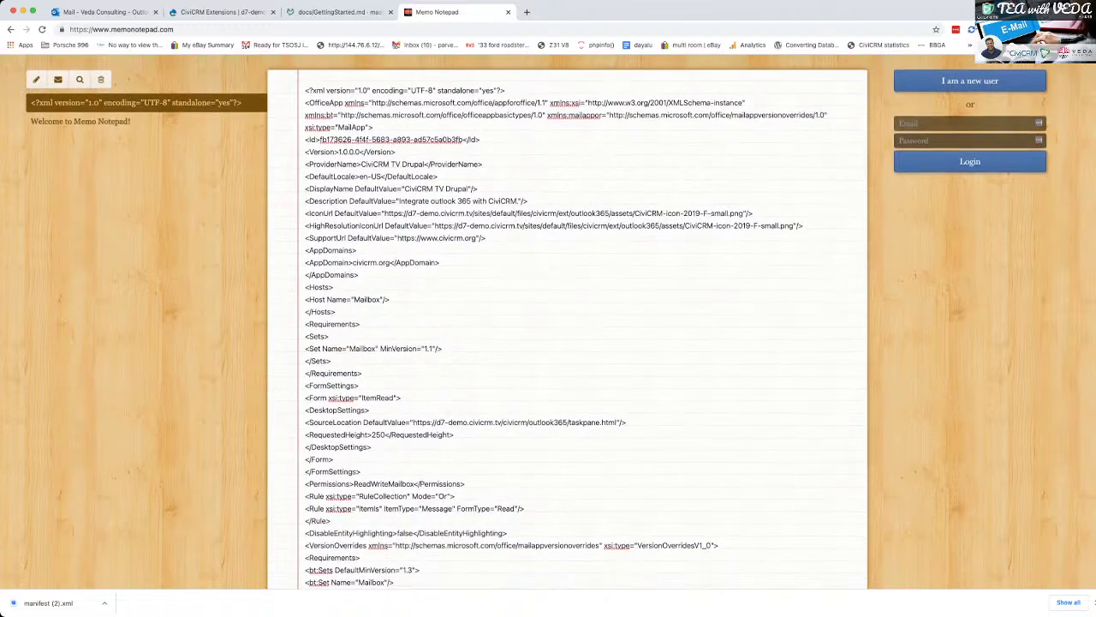
{"action": "scroll", "coordinate": [567, 325], "scroll_direction": "down", "scroll_amount": 2}
{"action": "scroll", "coordinate": [567, 325], "scroll_direction": "down", "scroll_amount": 8}
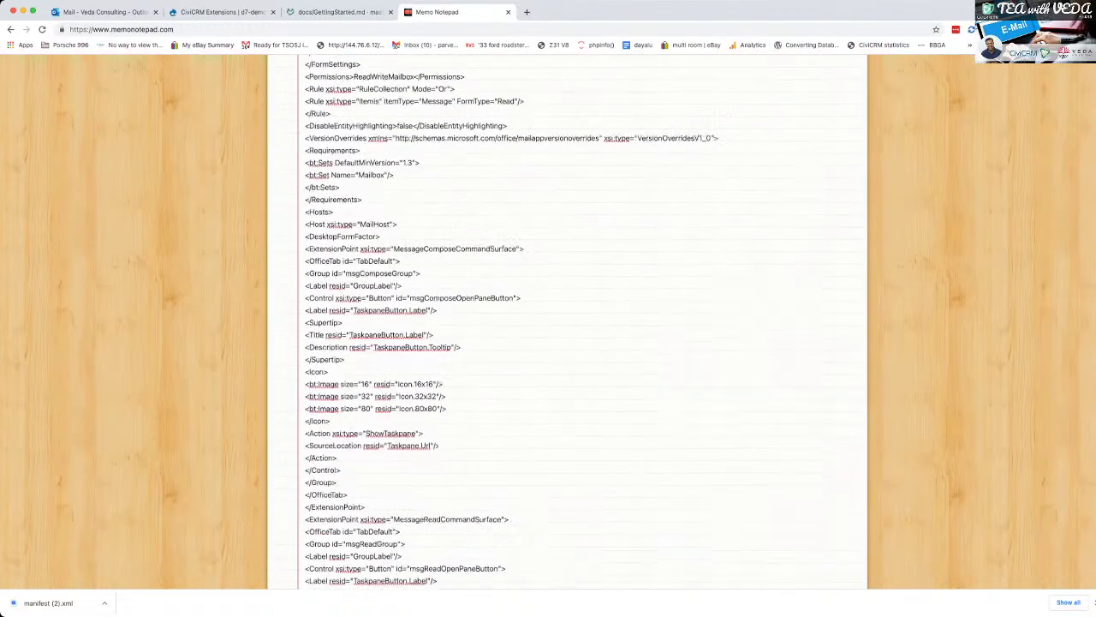
{"action": "scroll", "coordinate": [567, 325], "scroll_direction": "down", "scroll_amount": 4}
{"action": "scroll", "coordinate": [567, 325], "scroll_direction": "up", "scroll_amount": 12}
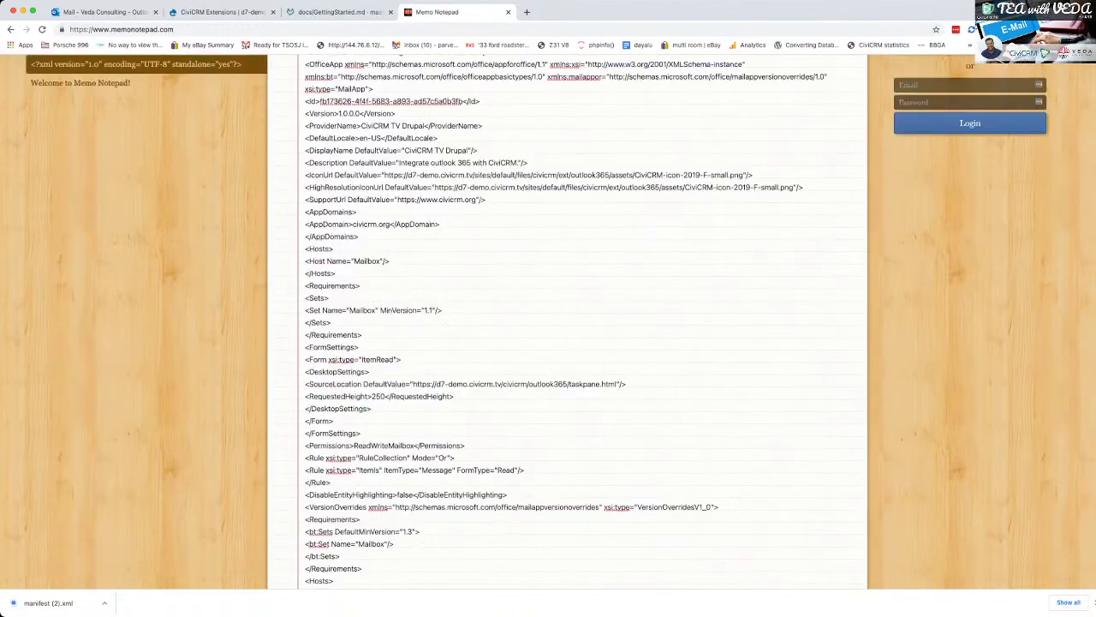
{"action": "scroll", "coordinate": [567, 325], "scroll_direction": "up", "scroll_amount": 1}
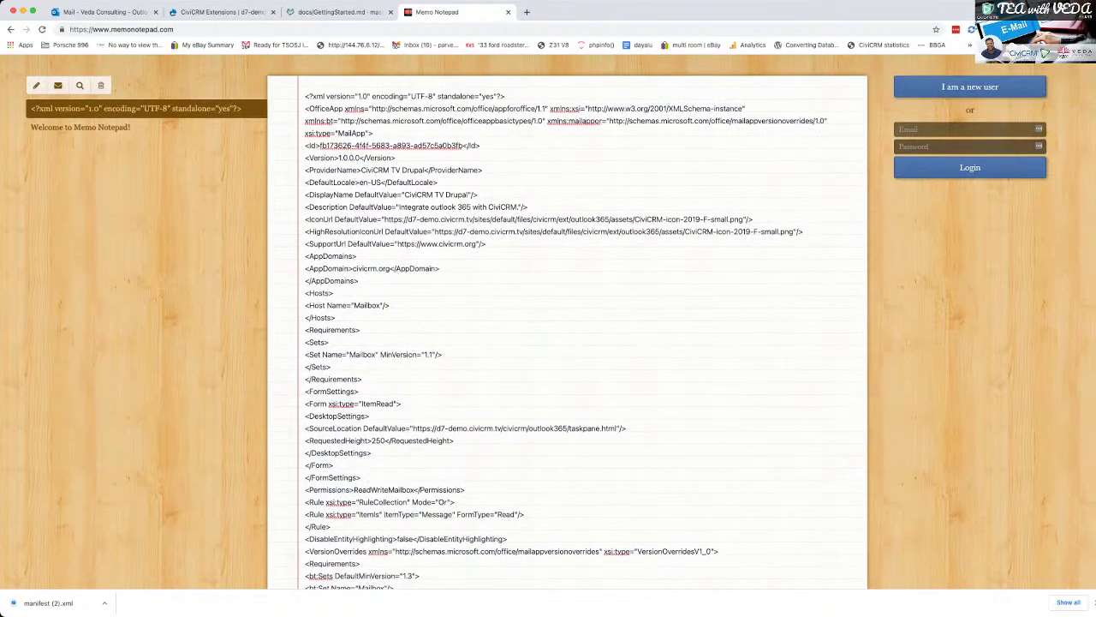
Remove "TV" from the manifest's DisplayName value so it reads CiviCRM Drupal
{"action": "left_click_drag", "start_coordinate": [403, 195], "coordinate": [467, 194]}
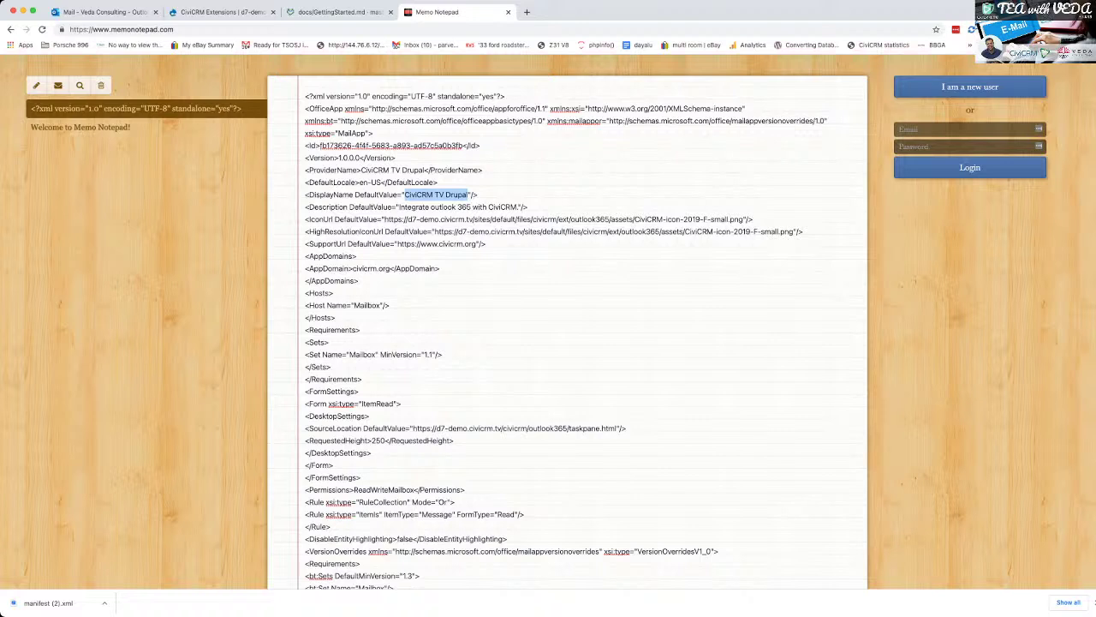
{"action": "left_click_drag", "start_coordinate": [406, 196], "coordinate": [469, 195]}
{"action": "left_click", "coordinate": [469, 195]}
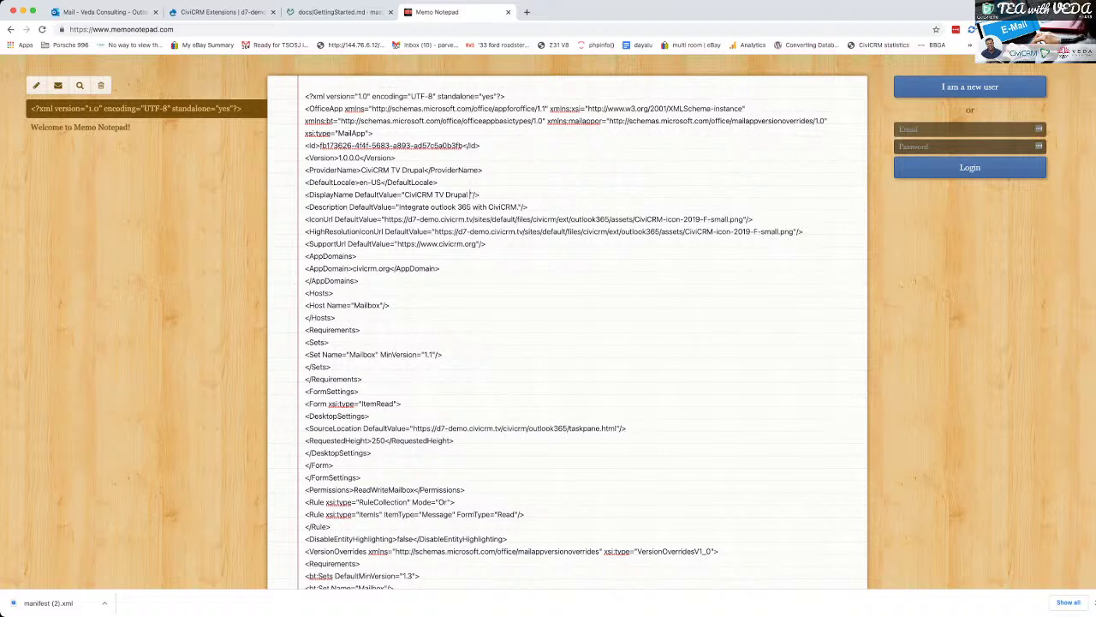
{"action": "key", "text": "Left"}
{"action": "key", "text": "Left"}
{"action": "key", "text": "shift+Left"}
{"action": "key", "text": "shift+Left"}
{"action": "key", "text": "shift+Left"}
{"action": "key", "text": "BackSpace"}
{"action": "key", "text": "super+Tab"}
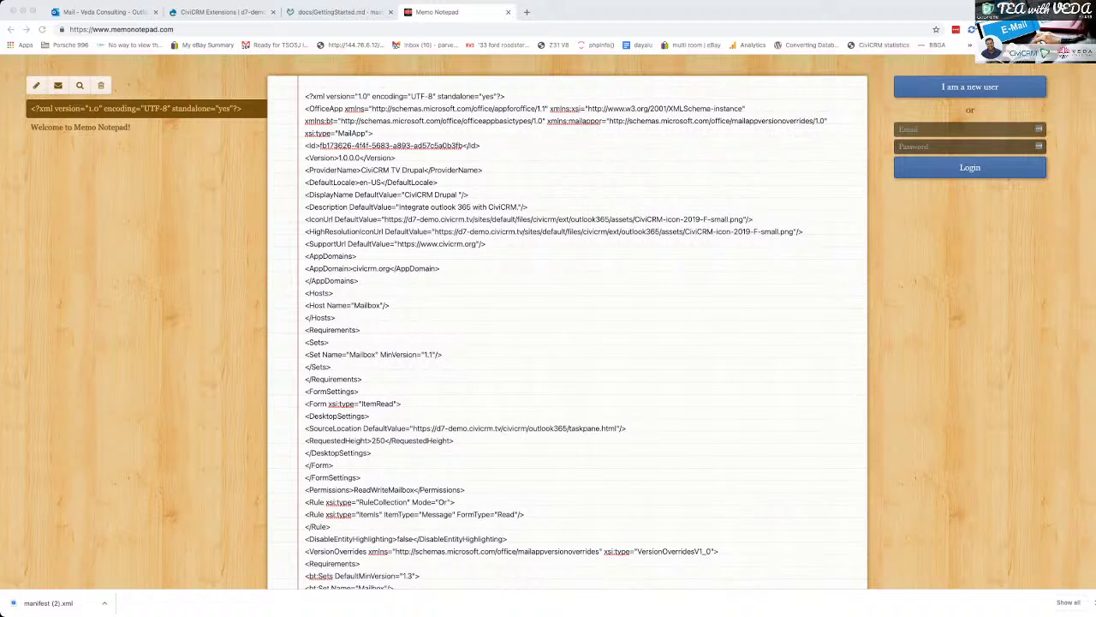
Delete "Drupal" from the manifest's DisplayName value, leaving CiviCRM, and review the rest of the XML
{"action": "double_click", "coordinate": [445, 194]}
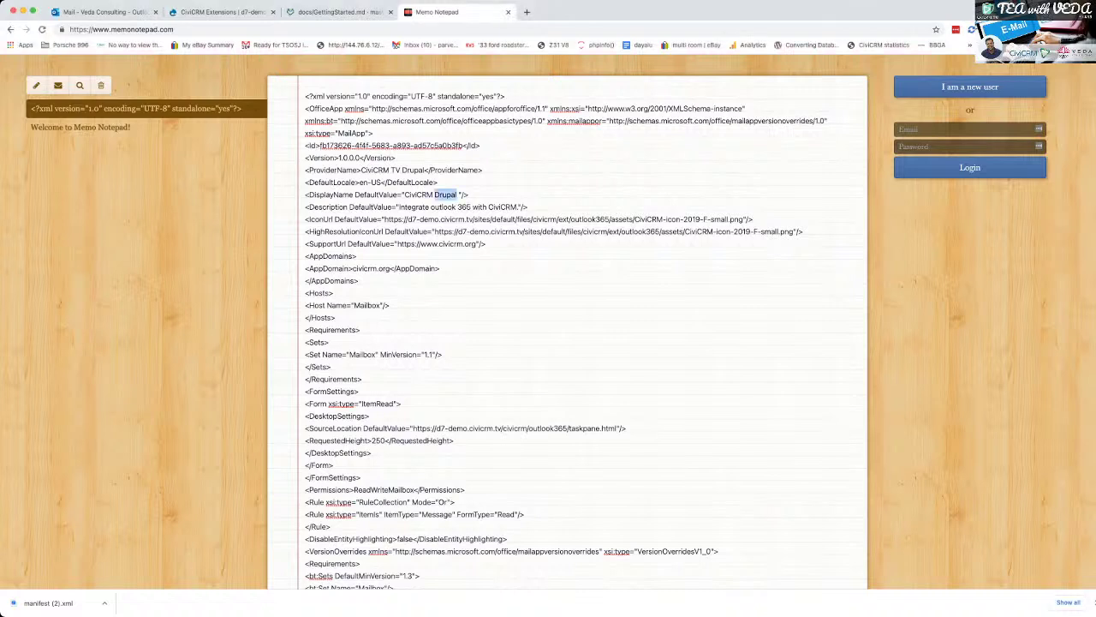
{"action": "key", "text": "BackSpace"}
{"action": "key", "text": "BackSpace"}
{"action": "scroll", "coordinate": [565, 325], "scroll_direction": "down", "scroll_amount": 5}
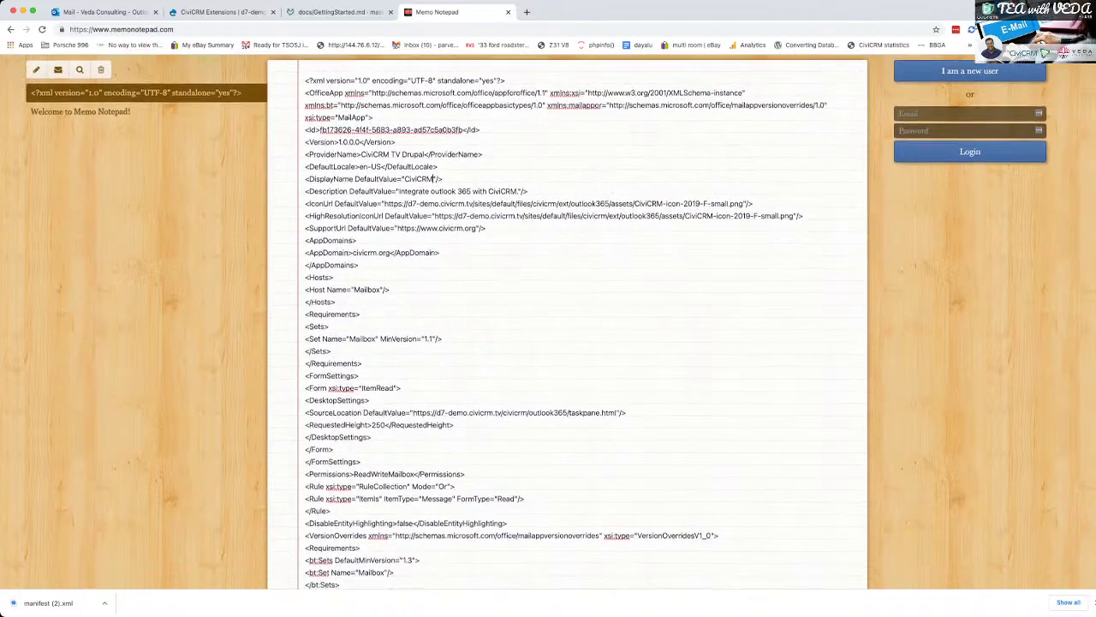
{"action": "scroll", "coordinate": [566, 325], "scroll_direction": "down", "scroll_amount": 5}
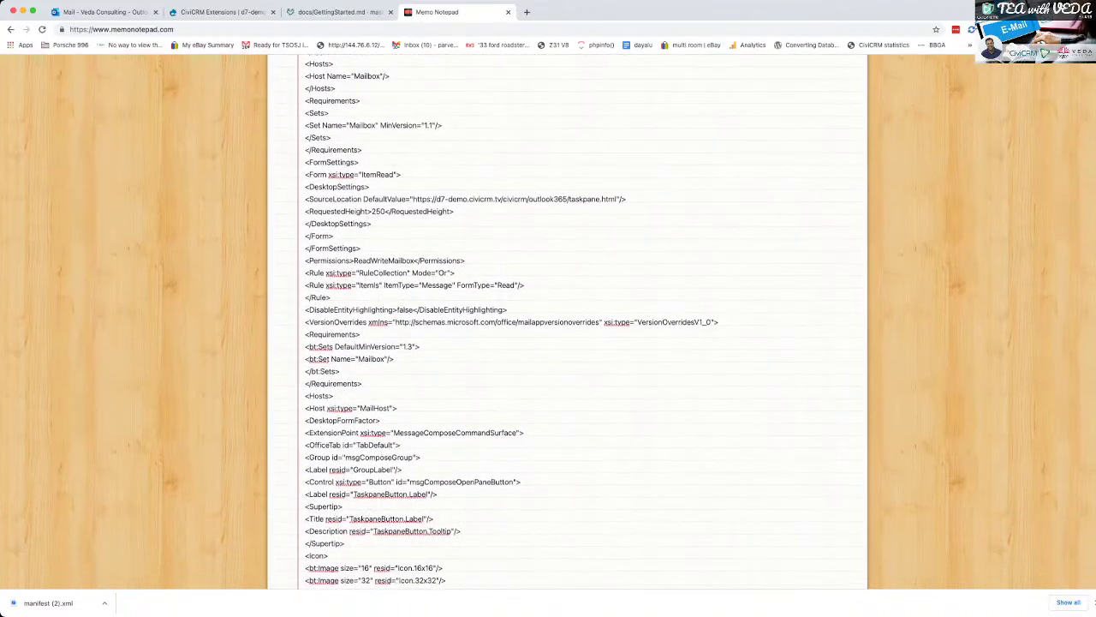
{"action": "scroll", "coordinate": [565, 326], "scroll_direction": "down", "scroll_amount": 12}
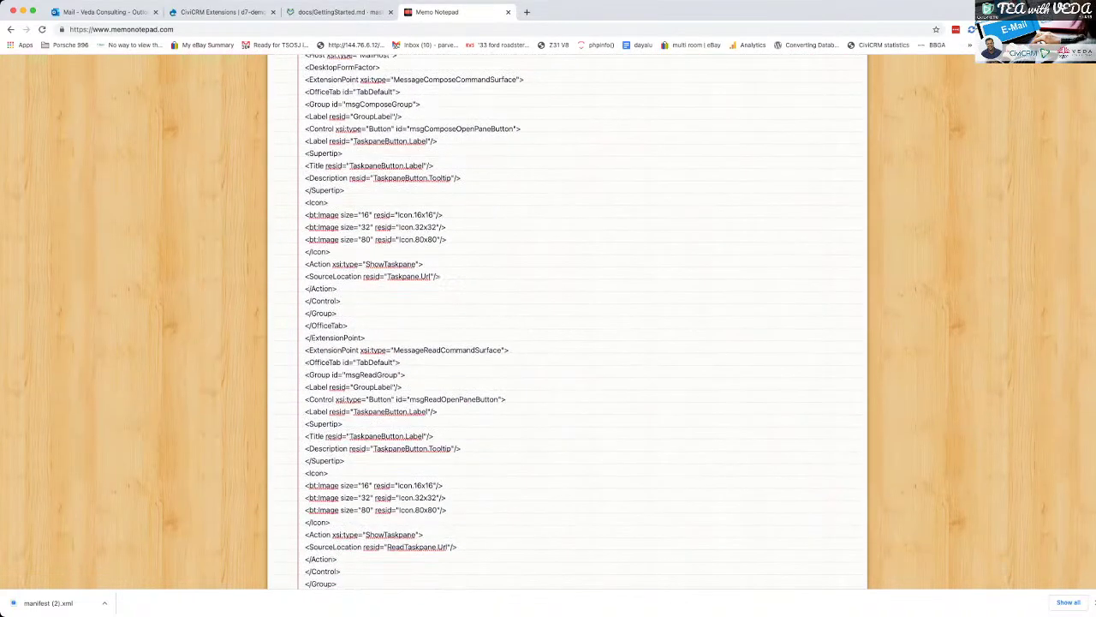
{"action": "scroll", "coordinate": [565, 326], "scroll_direction": "up", "scroll_amount": 20}
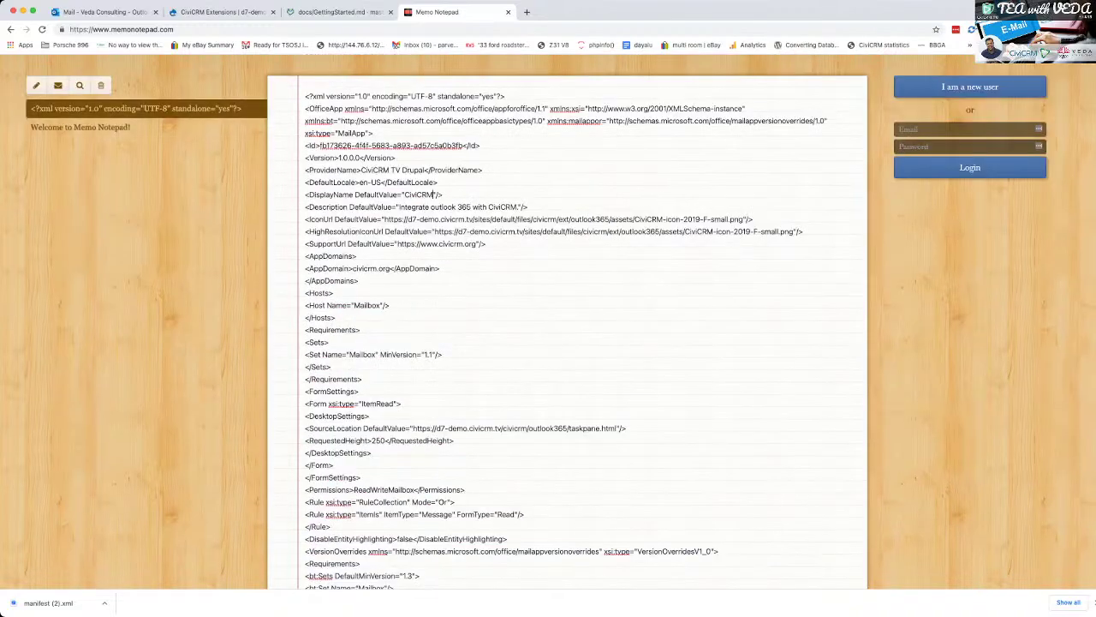
{"action": "key", "text": "super+Tab"}
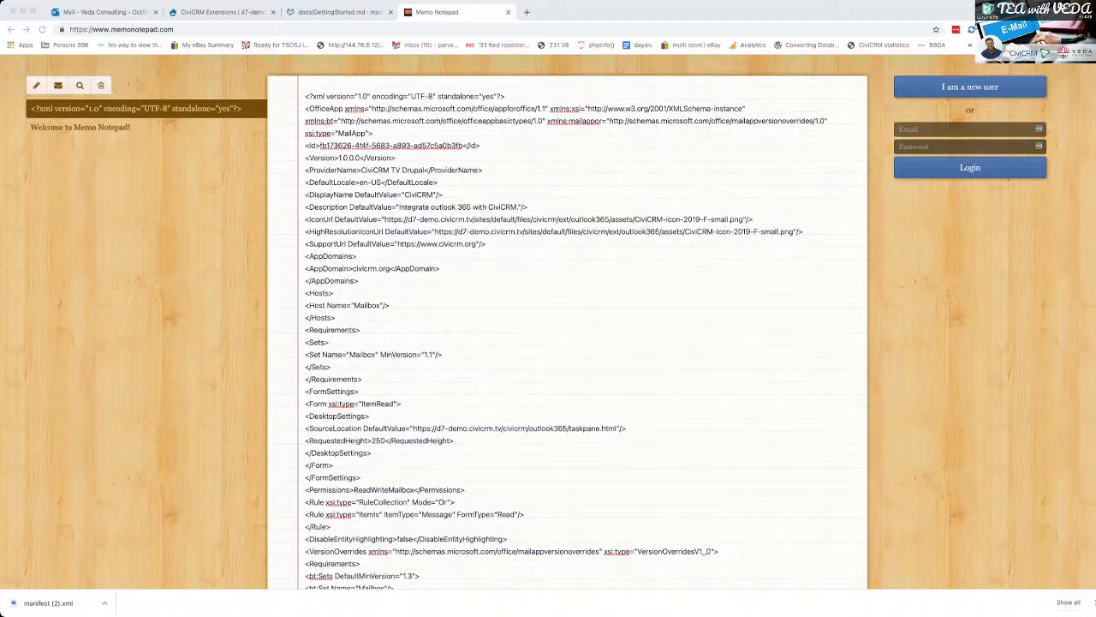
Go back to the GitLab guide and read the Setting up Outlook 365 instructions, focusing on the Deploying per user section
{"action": "left_click", "coordinate": [341, 12]}
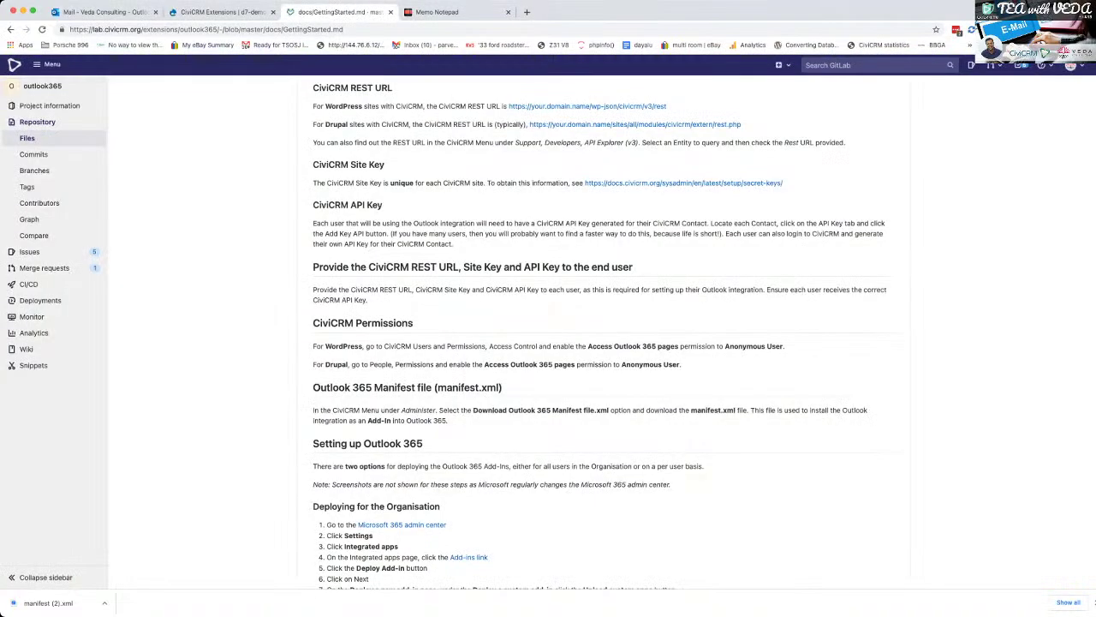
{"action": "scroll", "coordinate": [600, 332], "scroll_direction": "down", "scroll_amount": 3}
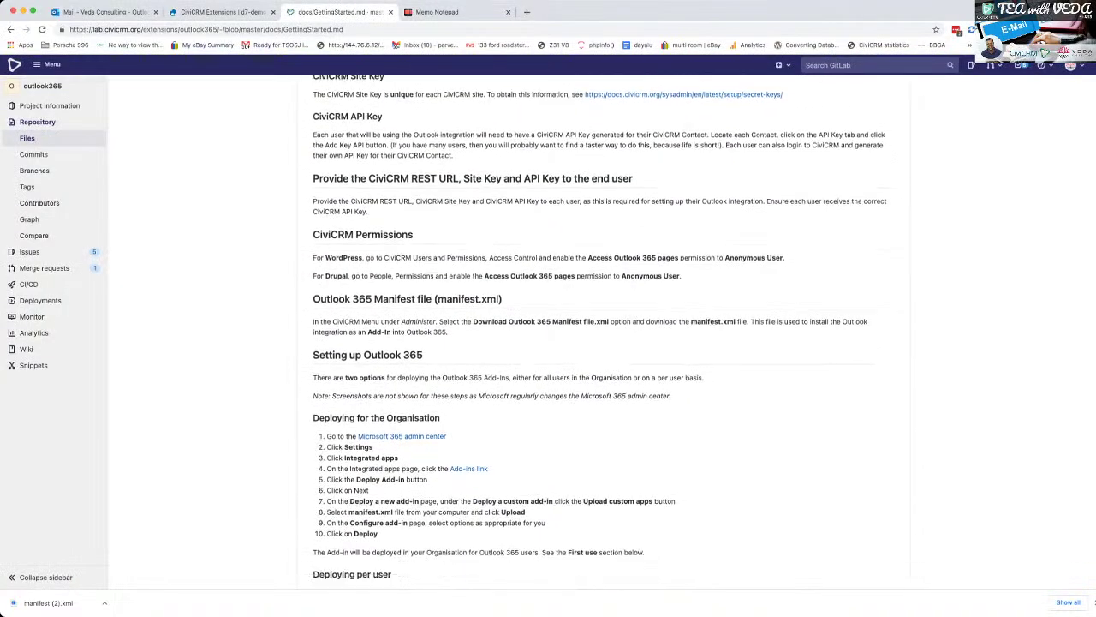
{"action": "scroll", "coordinate": [600, 333], "scroll_direction": "down", "scroll_amount": 1}
{"action": "scroll", "coordinate": [600, 332], "scroll_direction": "down", "scroll_amount": 3}
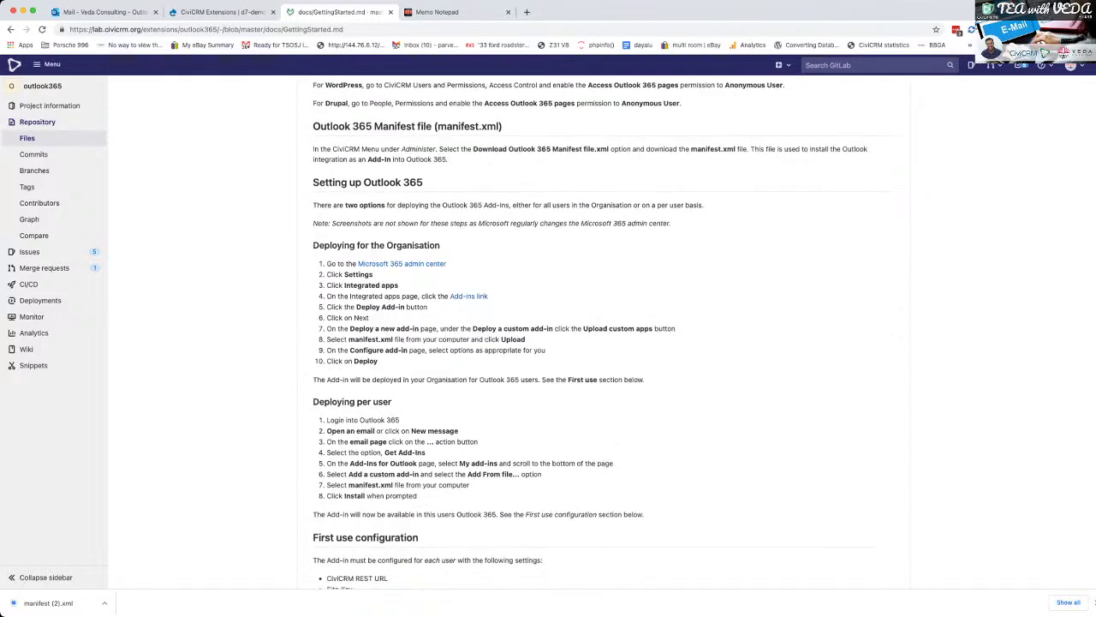
{"action": "left_click_drag", "start_coordinate": [313, 401], "coordinate": [417, 495]}
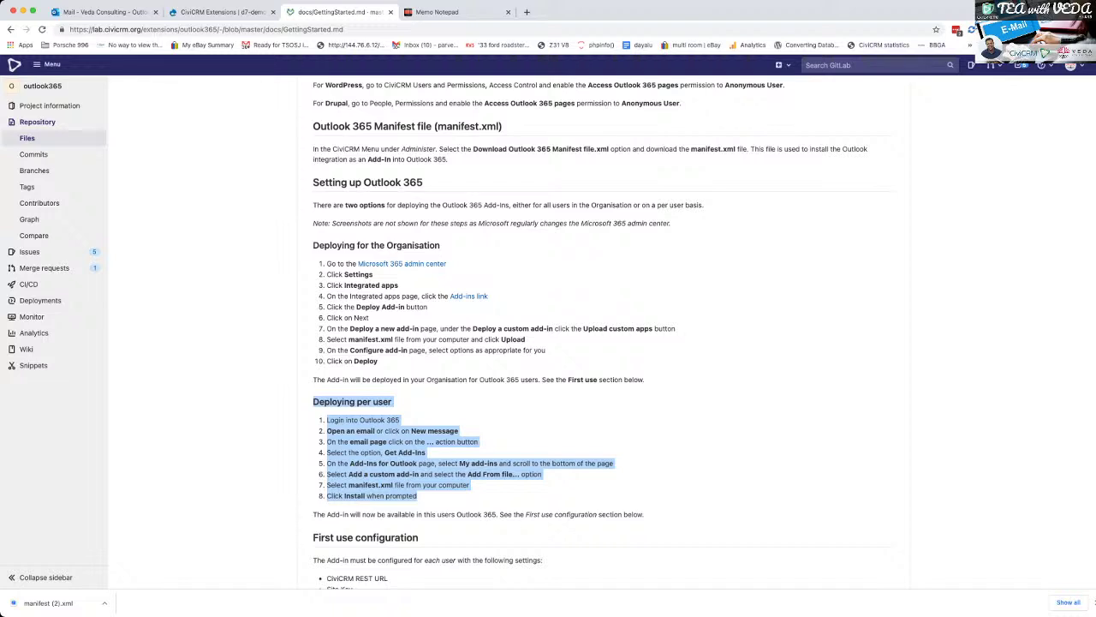
{"action": "left_click", "coordinate": [497, 402]}
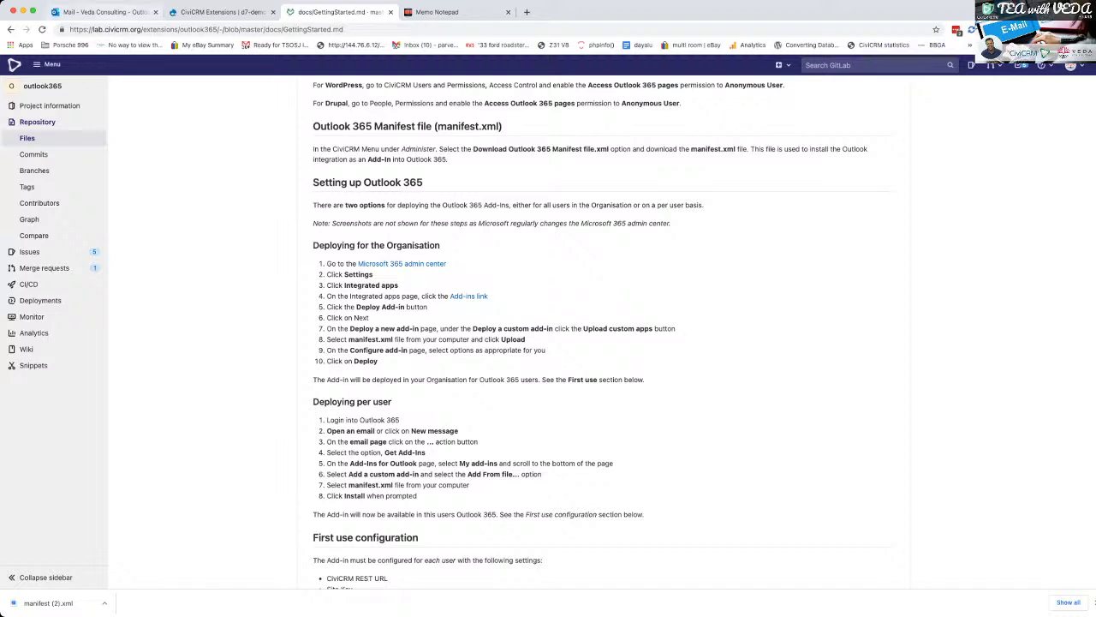
Switch to the Outlook mailbox, close the UKY CRM add-in pane and reload the page
{"action": "left_click", "coordinate": [103, 12]}
{"action": "left_click", "coordinate": [536, 121]}
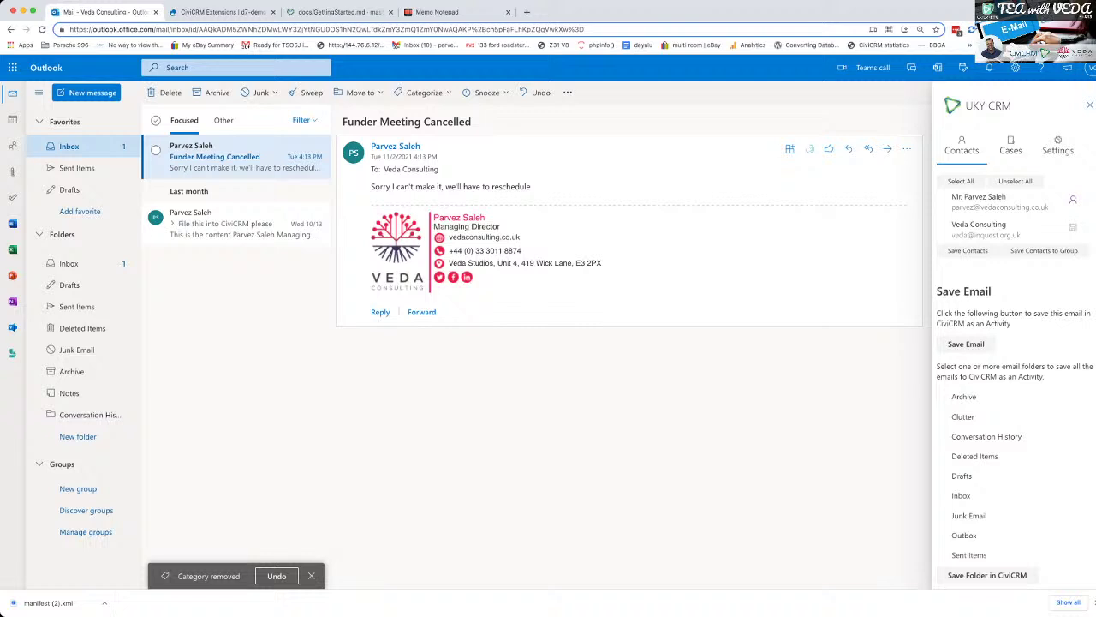
{"action": "left_click", "coordinate": [1090, 104]}
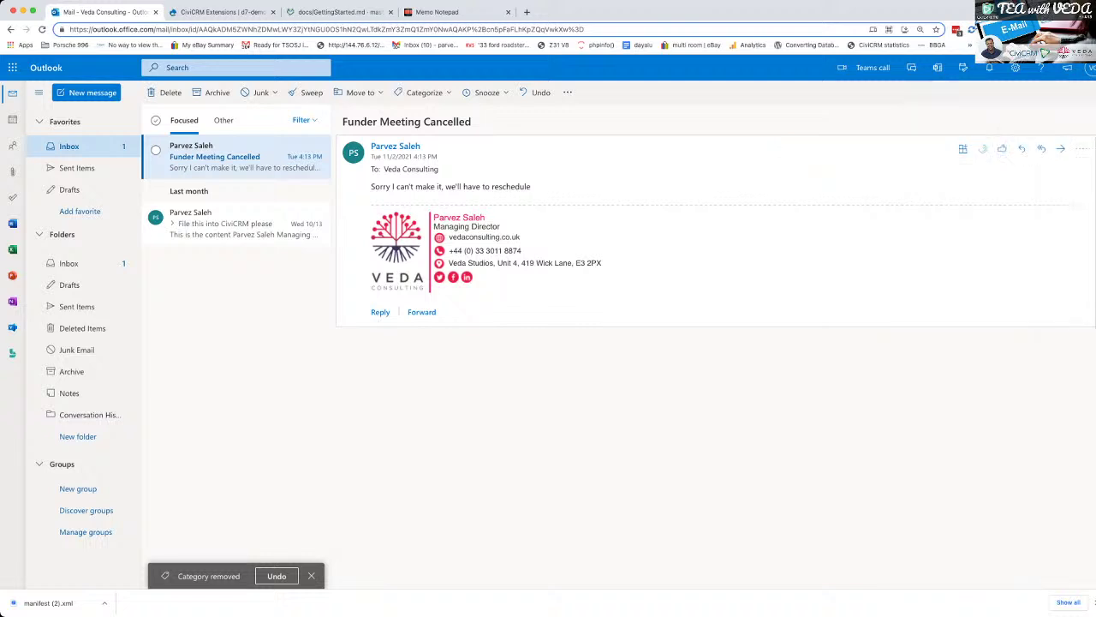
{"action": "key", "text": "super+r"}
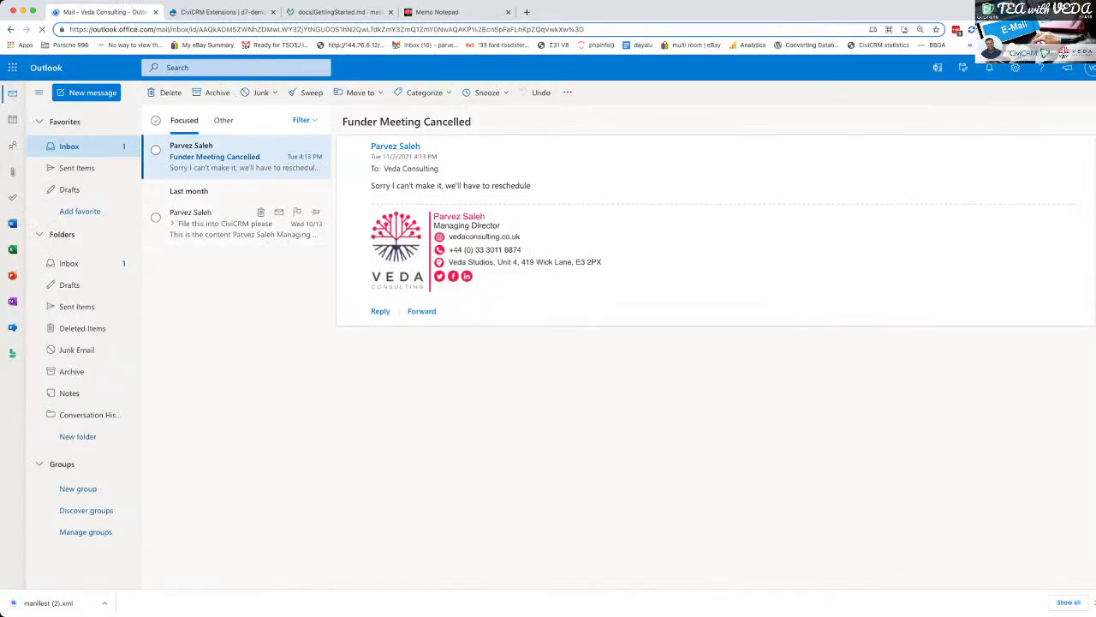
From the "File this into CiviCRM please" email, manage the Outlook add-ins and remove the custom UKY CRM add-in
{"action": "left_click", "coordinate": [236, 224]}
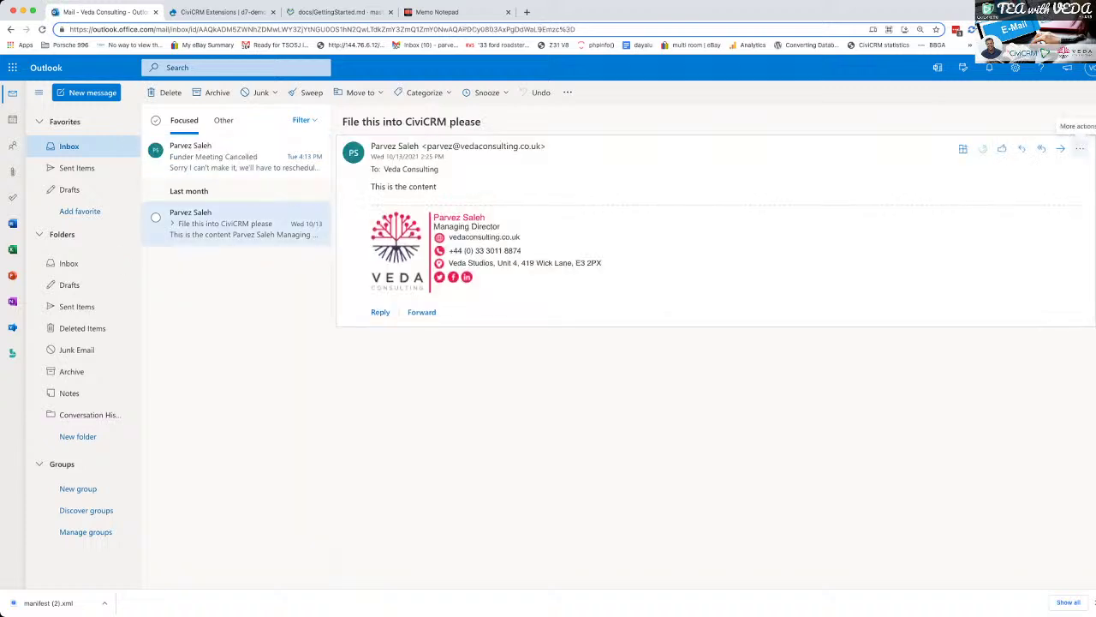
{"action": "left_click", "coordinate": [1081, 148]}
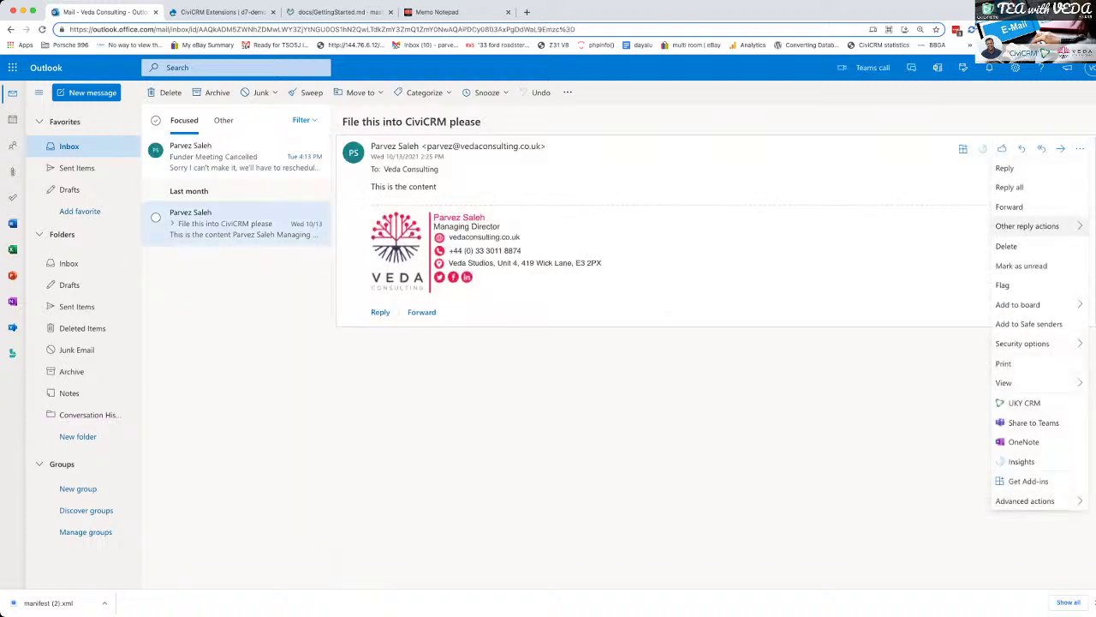
{"action": "left_click", "coordinate": [1028, 480]}
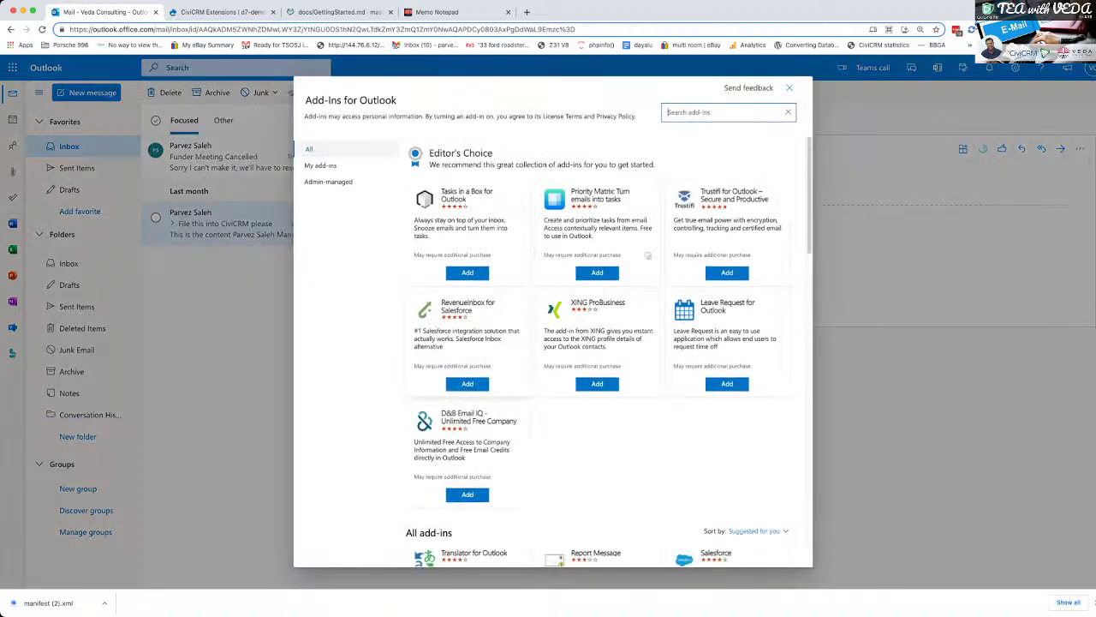
{"action": "scroll", "coordinate": [609, 351], "scroll_direction": "down", "scroll_amount": 10}
{"action": "left_click", "coordinate": [320, 166]}
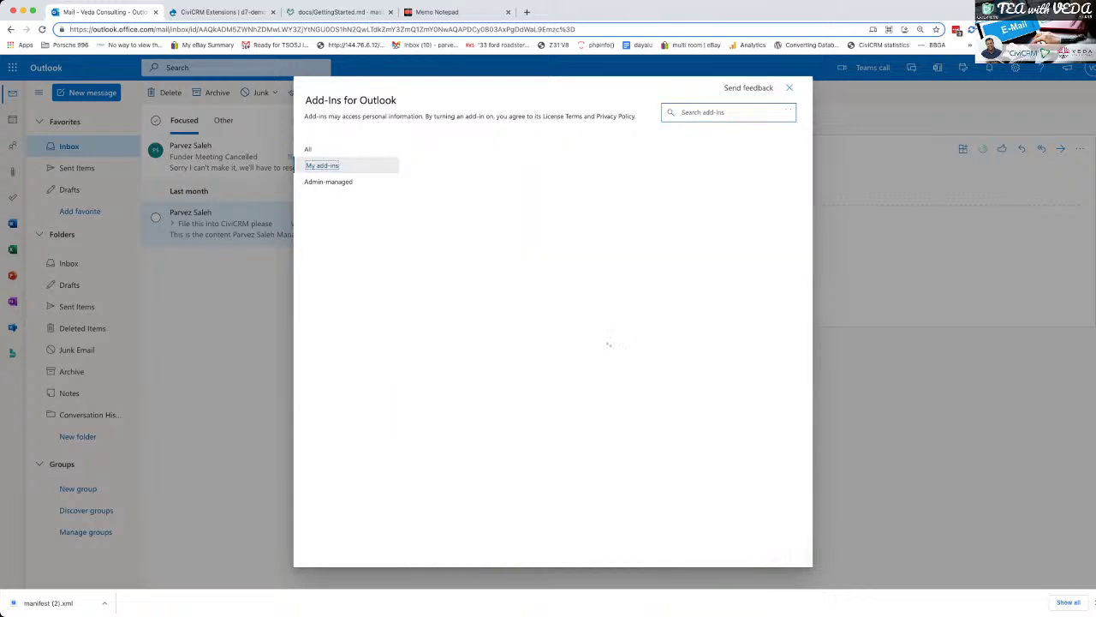
{"action": "scroll", "coordinate": [609, 352], "scroll_direction": "down", "scroll_amount": 3}
{"action": "left_click", "coordinate": [516, 508]}
{"action": "left_click", "coordinate": [474, 493]}
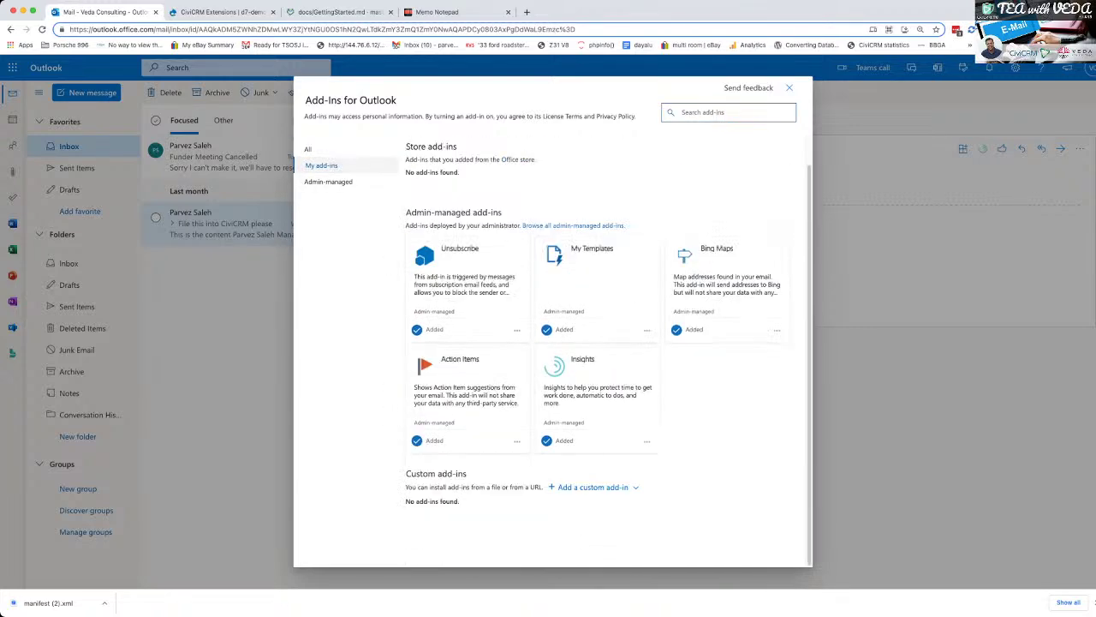
{"action": "left_click", "coordinate": [790, 88]}
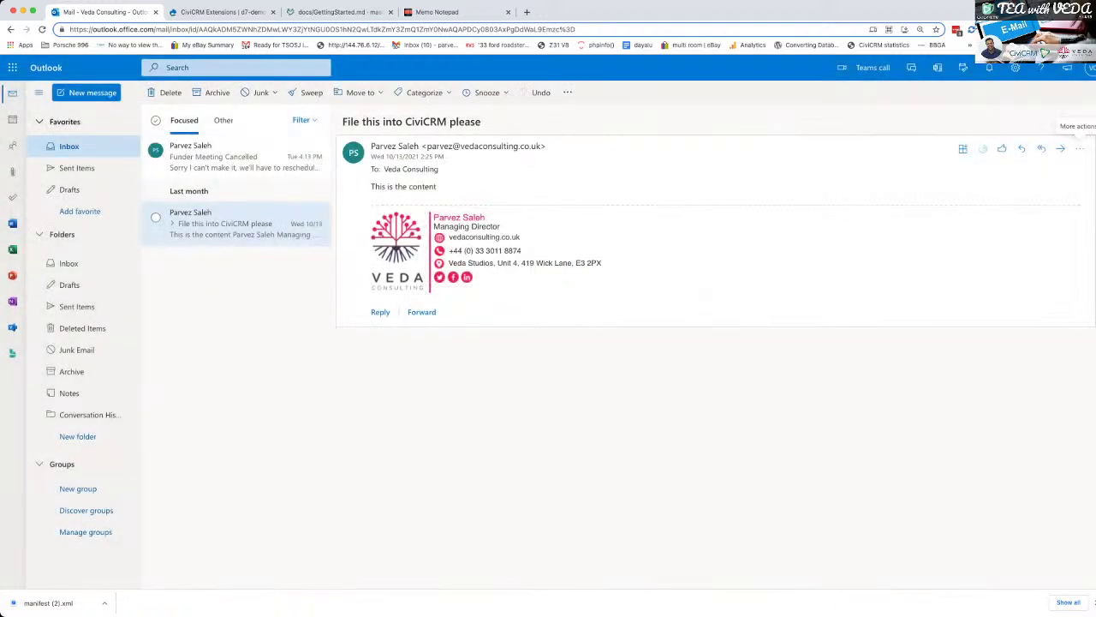
Reload the mailbox and check which add-ins are offered for the open email
{"action": "left_click", "coordinate": [42, 29]}
{"action": "key", "text": "super+r"}
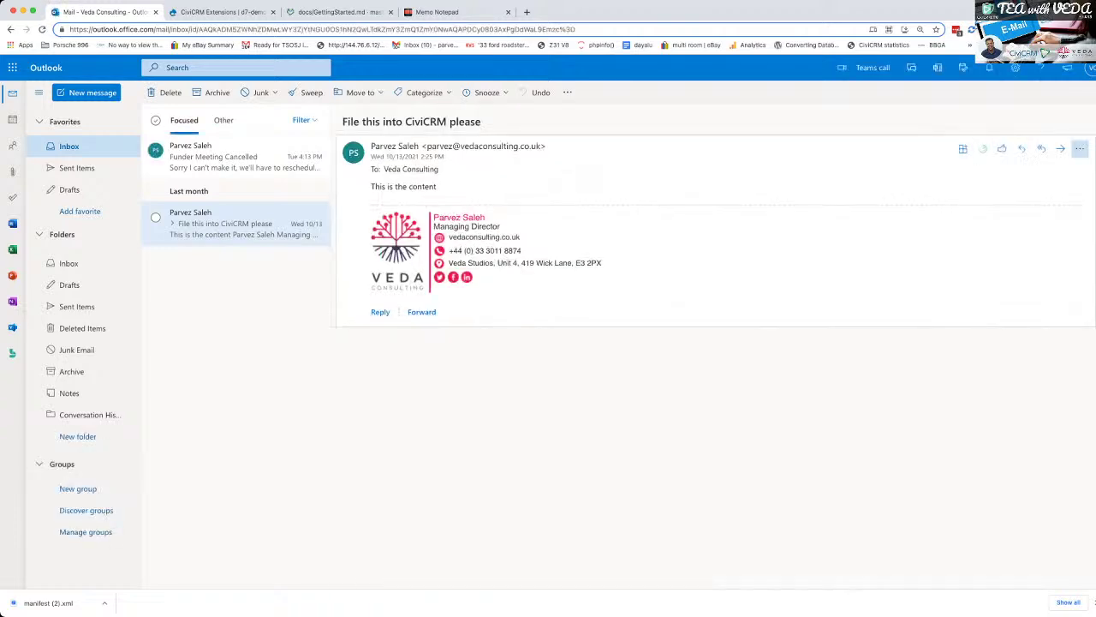
{"action": "left_click", "coordinate": [1080, 149]}
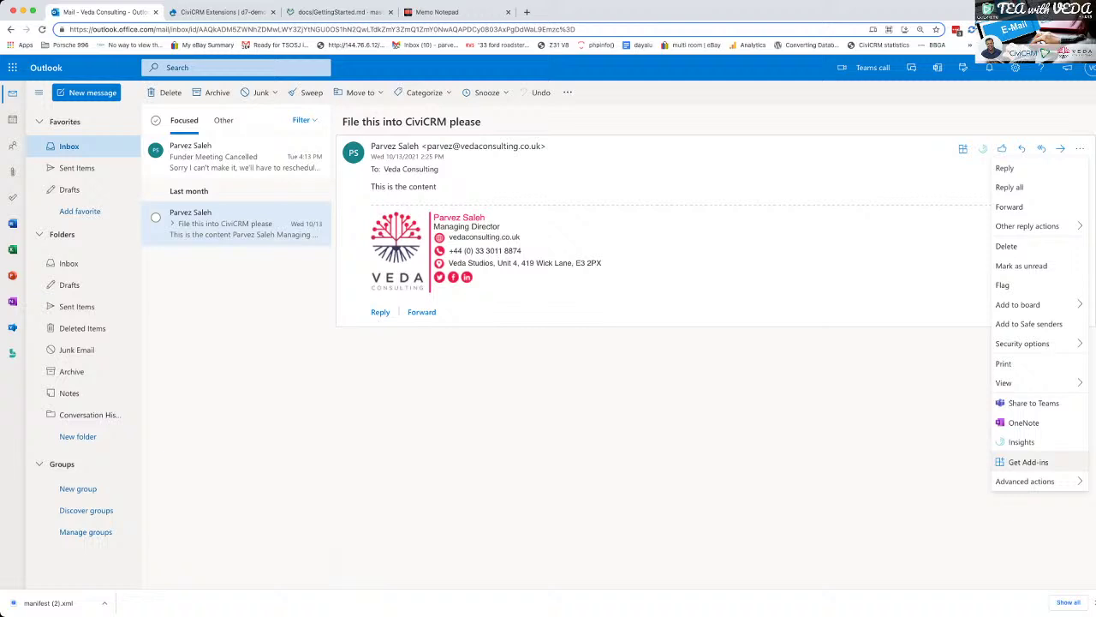
{"action": "left_click", "coordinate": [1028, 462]}
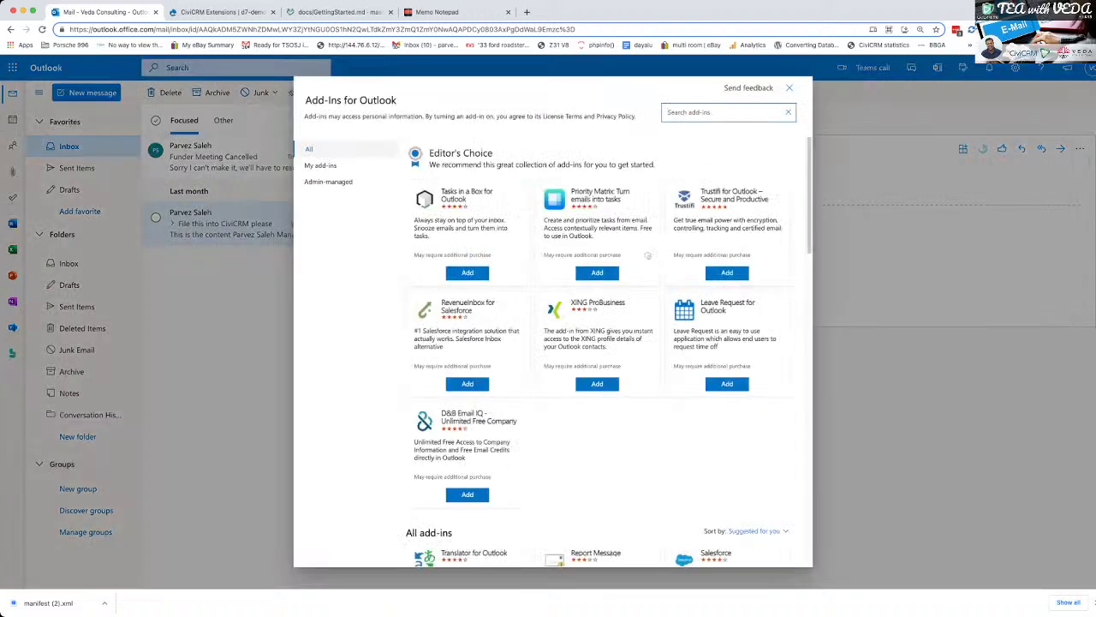
{"action": "key", "text": "Escape"}
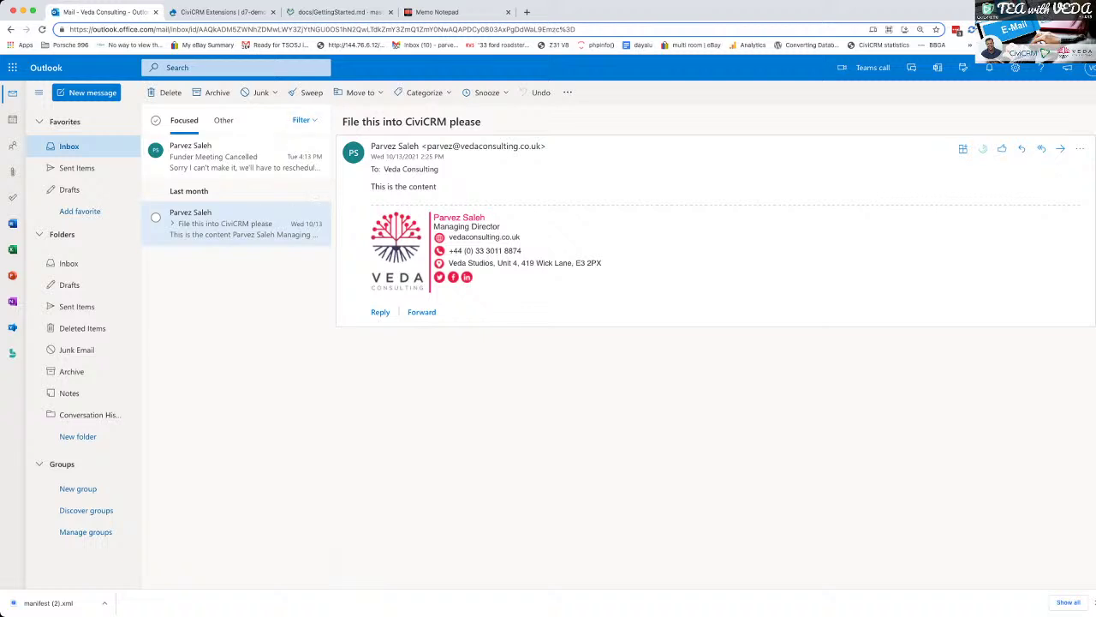
From the "Funder Meeting Cancelled" email, add a custom add-in from the CiviCRM manifest file and accept its installation
{"action": "left_click", "coordinate": [224, 157]}
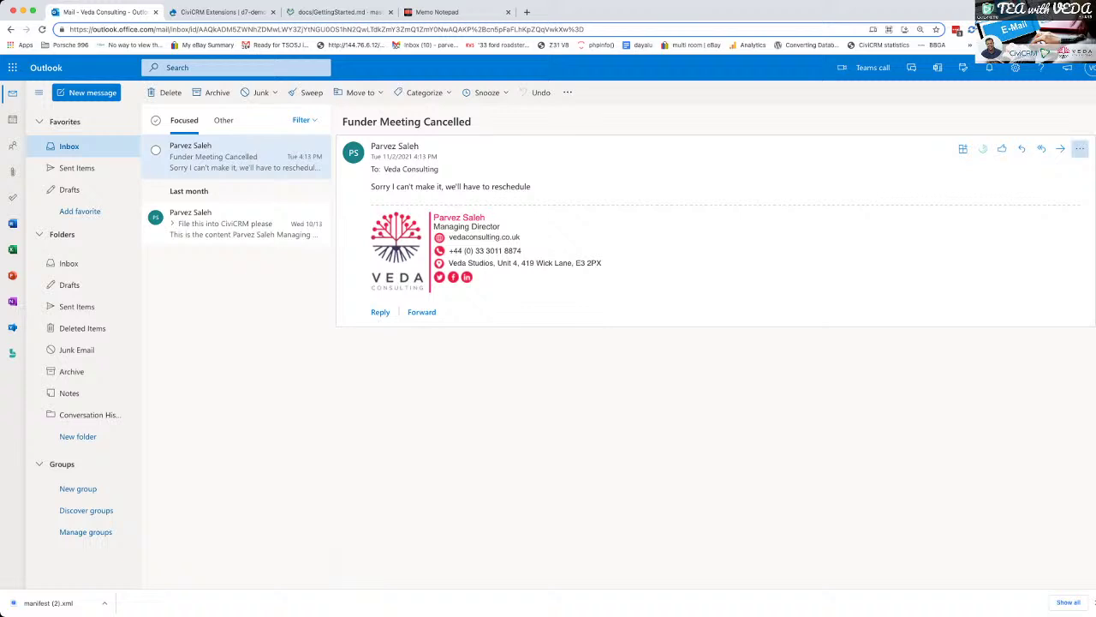
{"action": "left_click", "coordinate": [1080, 148]}
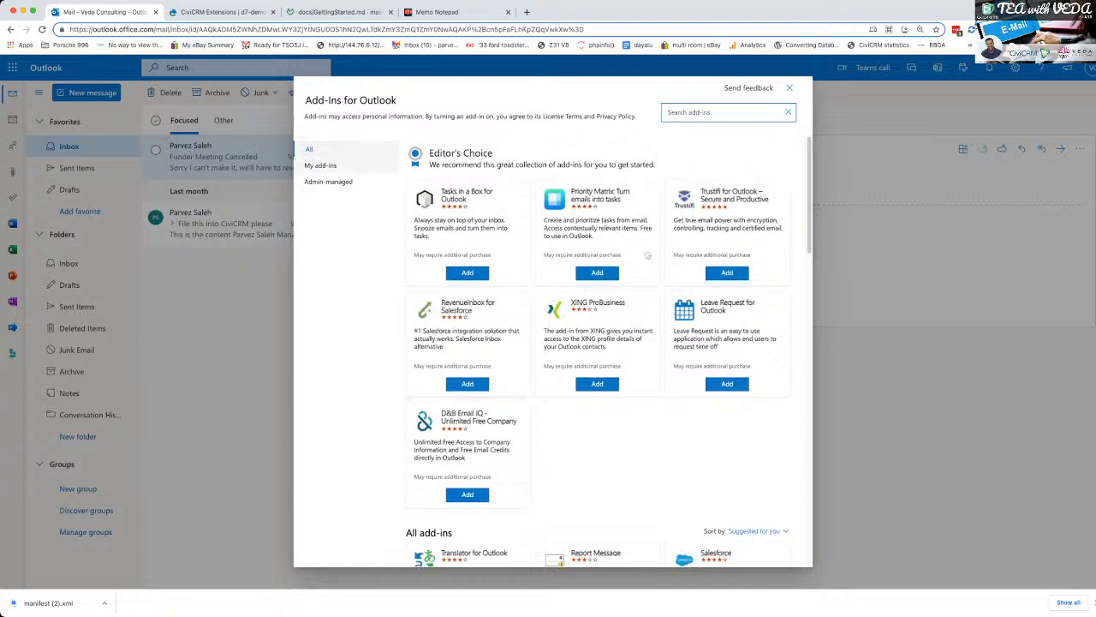
{"action": "left_click", "coordinate": [321, 165]}
{"action": "scroll", "coordinate": [599, 342], "scroll_direction": "down", "scroll_amount": 1}
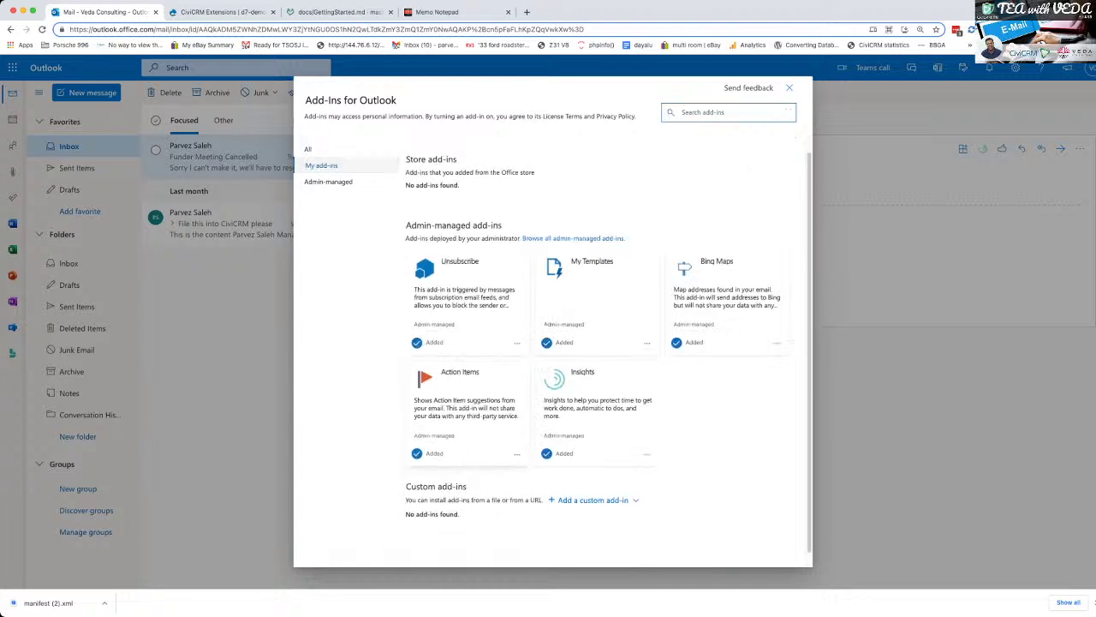
{"action": "left_click", "coordinate": [593, 486]}
{"action": "left_click", "coordinate": [579, 522]}
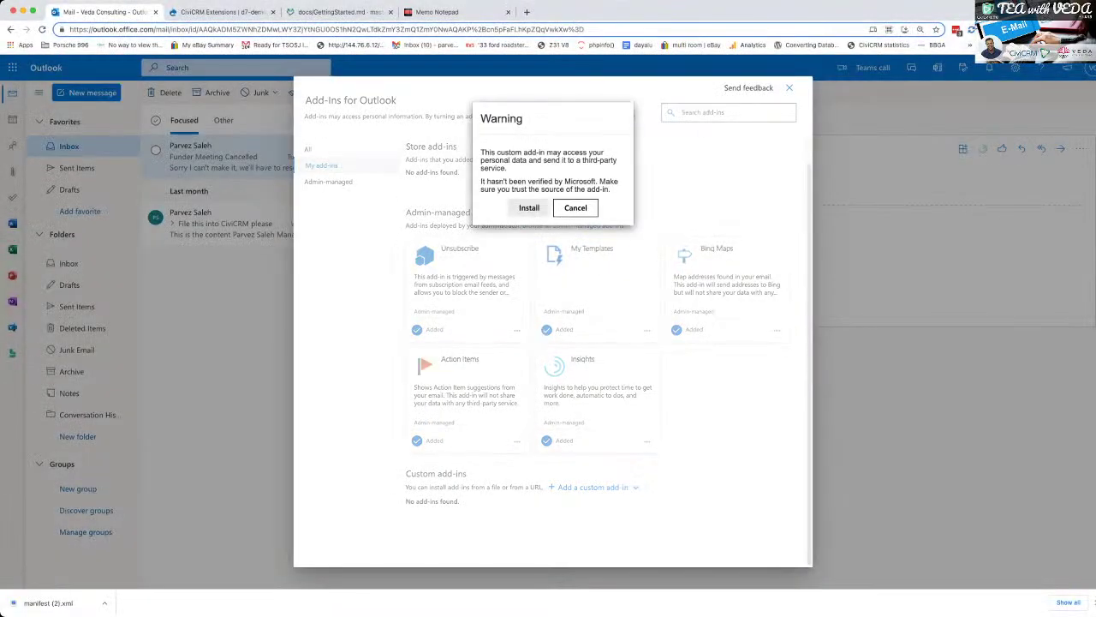
{"action": "left_click", "coordinate": [529, 208]}
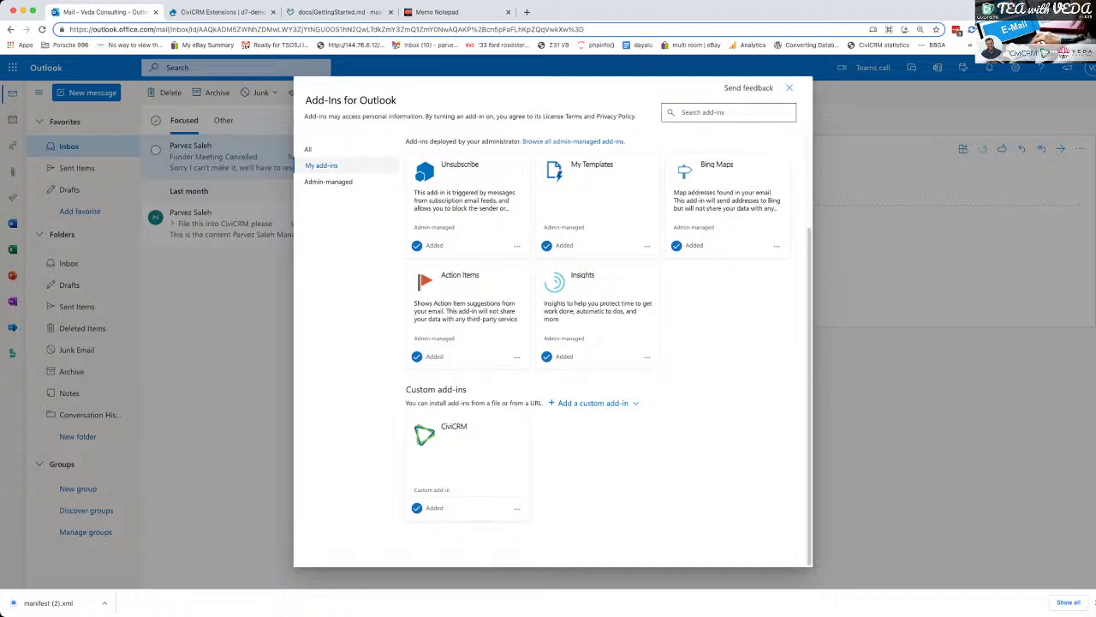
{"action": "left_click", "coordinate": [790, 88]}
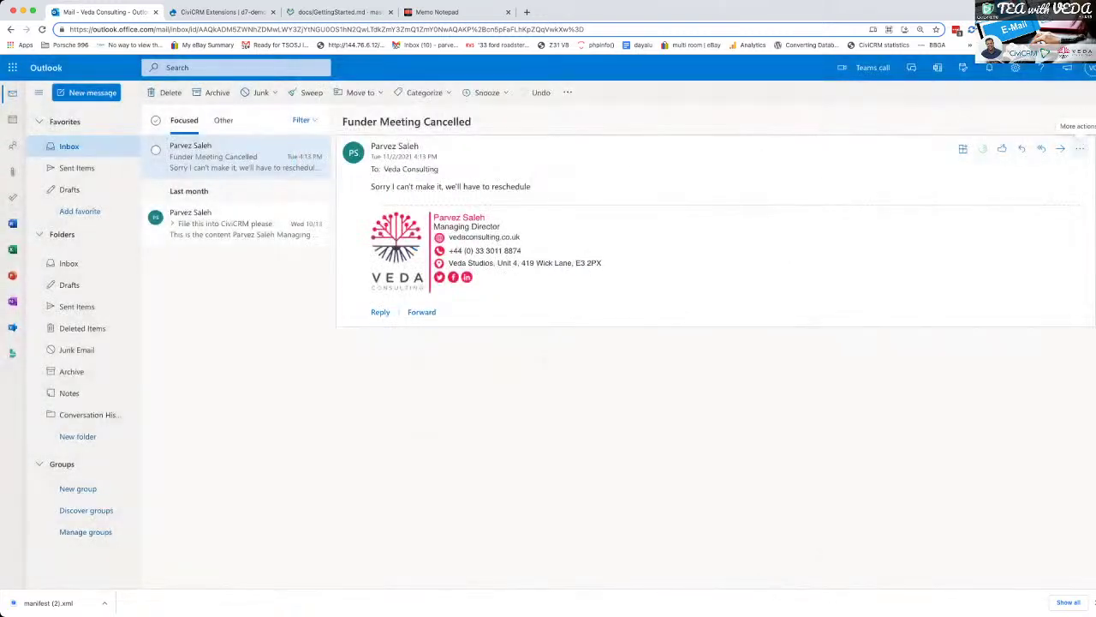
Open the CiviCRM add-in on the "Funder Meeting Cancelled" email, ready to fill in its REST URL
{"action": "left_click", "coordinate": [1080, 149]}
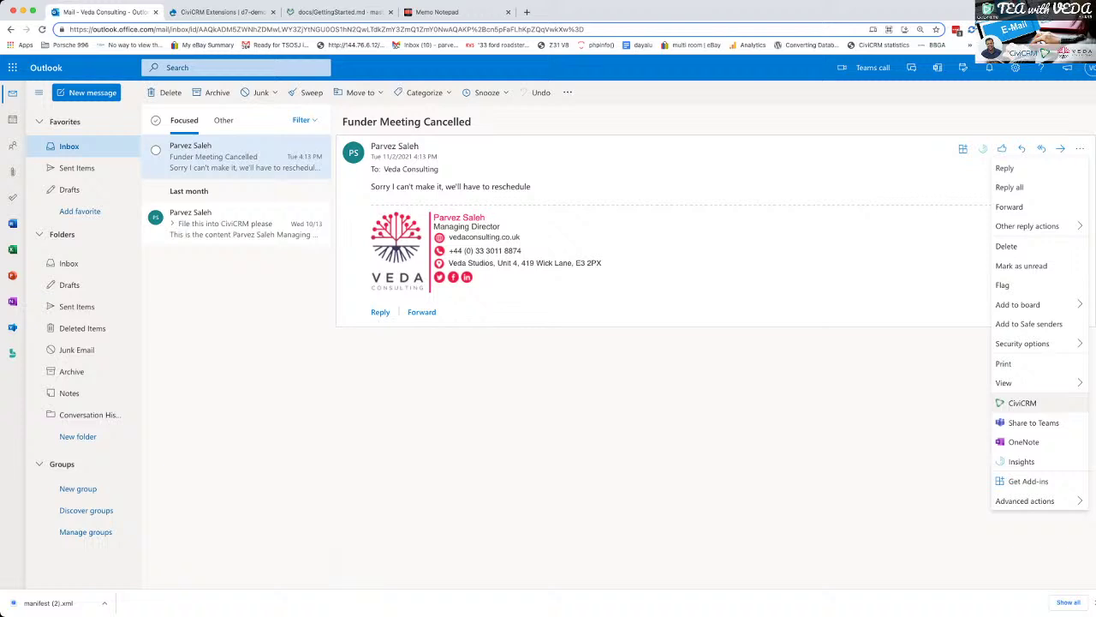
{"action": "left_click", "coordinate": [1022, 403]}
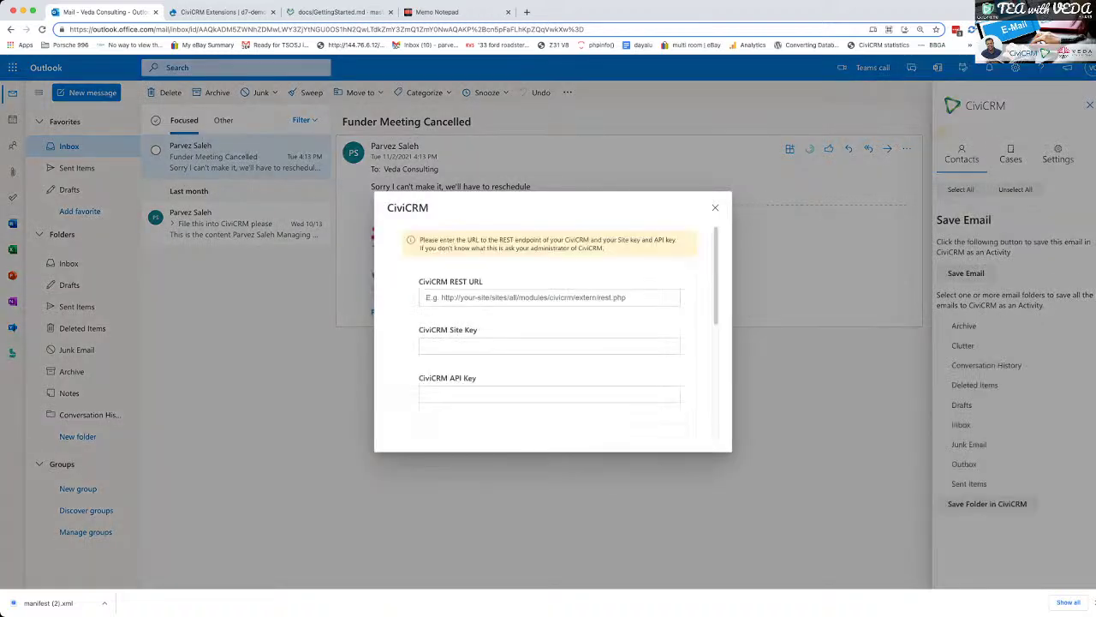
{"action": "left_click", "coordinate": [549, 297]}
{"action": "key", "text": "super+Tab"}
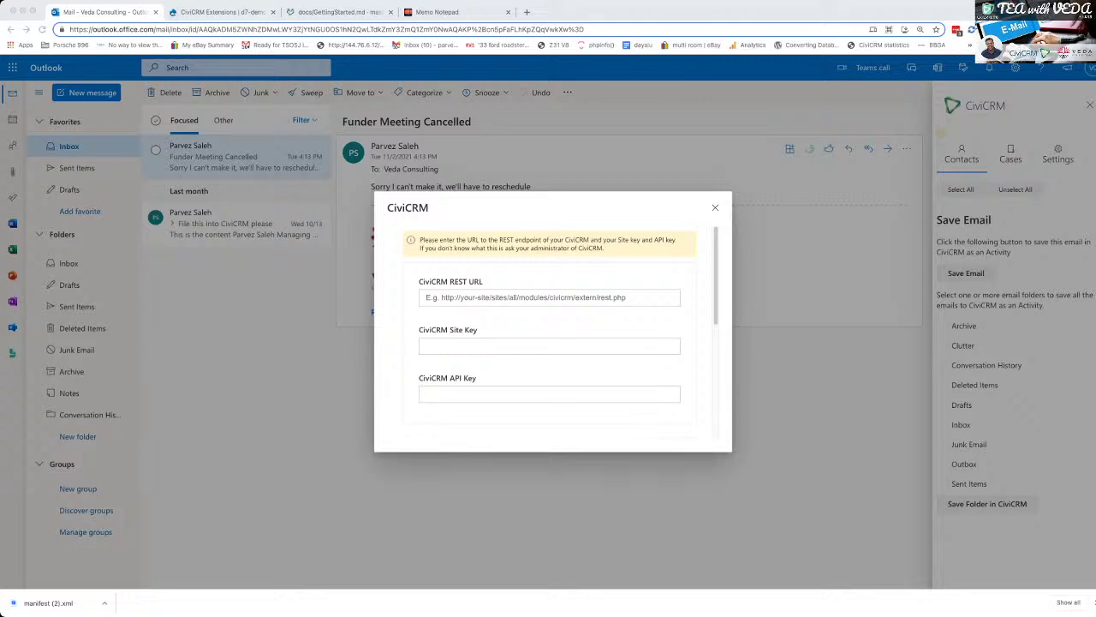
Look up the WordPress and Drupal REST URL formats in the GitLab Getting started guide
{"action": "left_click", "coordinate": [340, 11]}
{"action": "scroll", "coordinate": [591, 343], "scroll_direction": "up", "scroll_amount": 10}
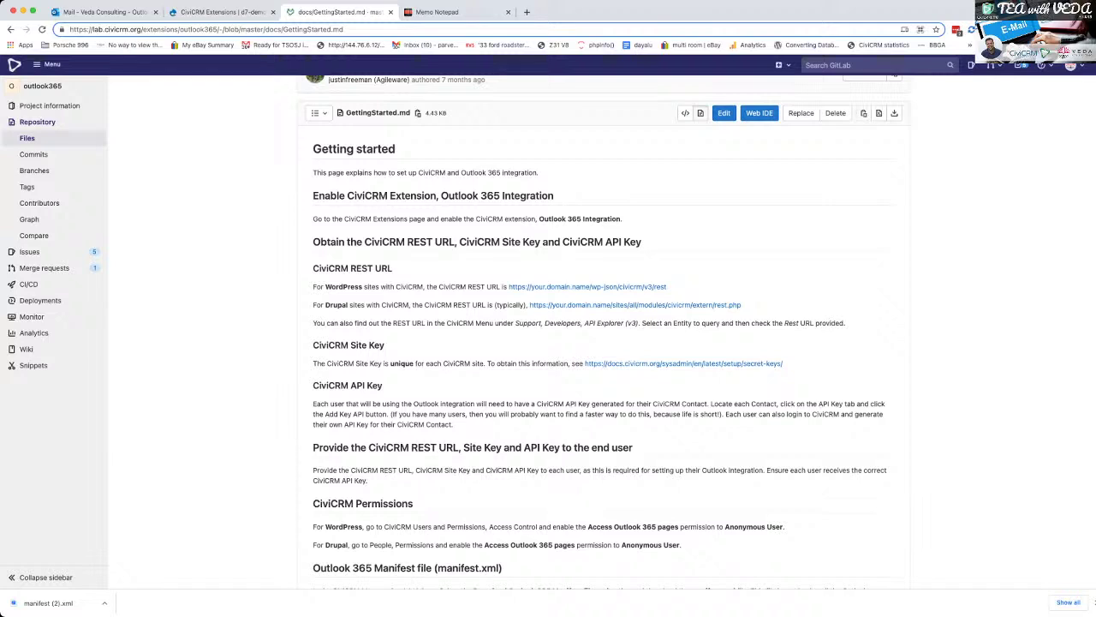
{"action": "left_click_drag", "start_coordinate": [667, 287], "coordinate": [509, 287]}
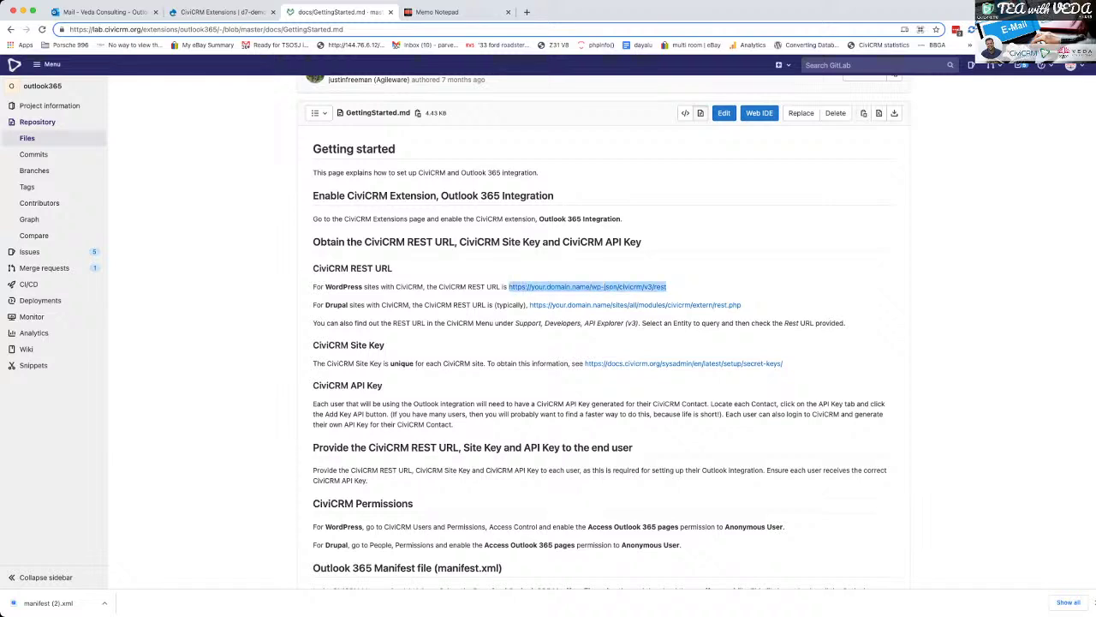
{"action": "left_click", "coordinate": [504, 274]}
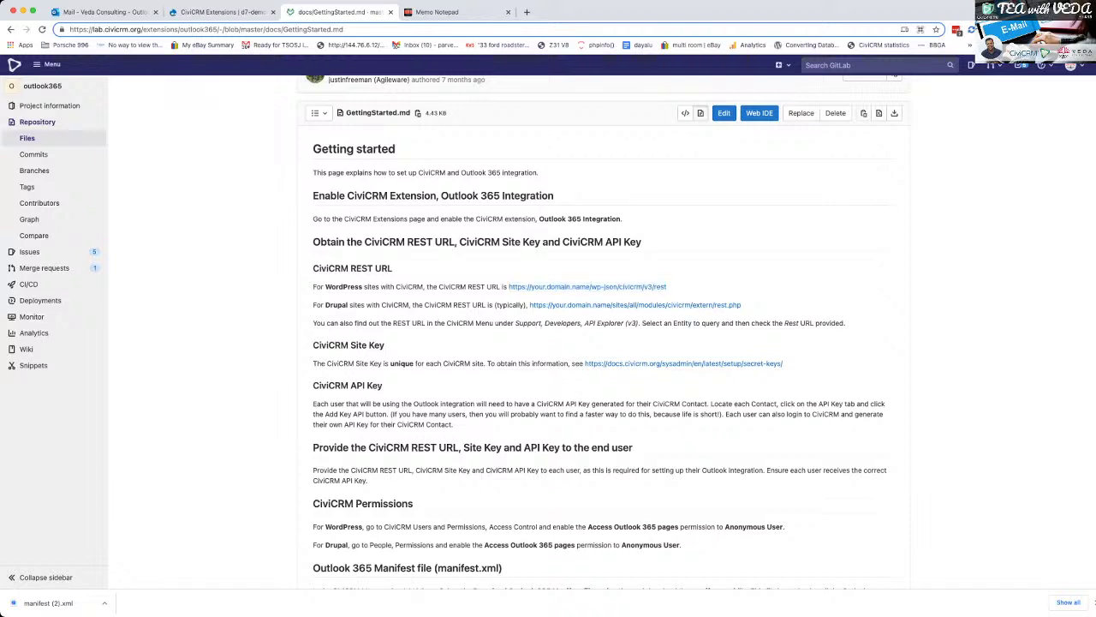
{"action": "left_click_drag", "start_coordinate": [740, 305], "coordinate": [530, 305]}
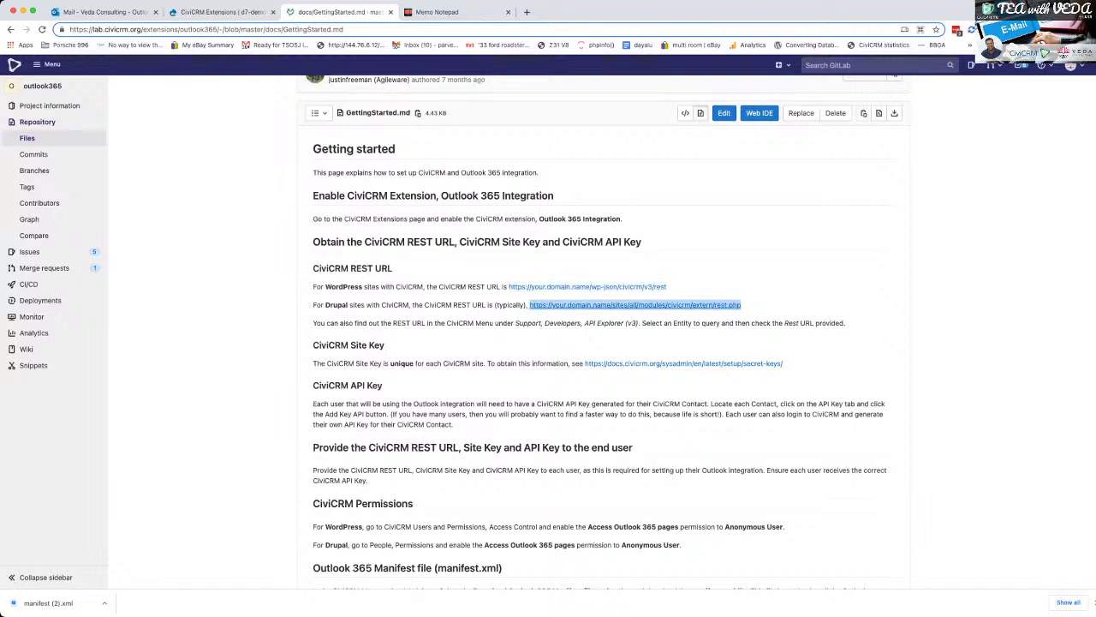
{"action": "key", "text": "super+Tab"}
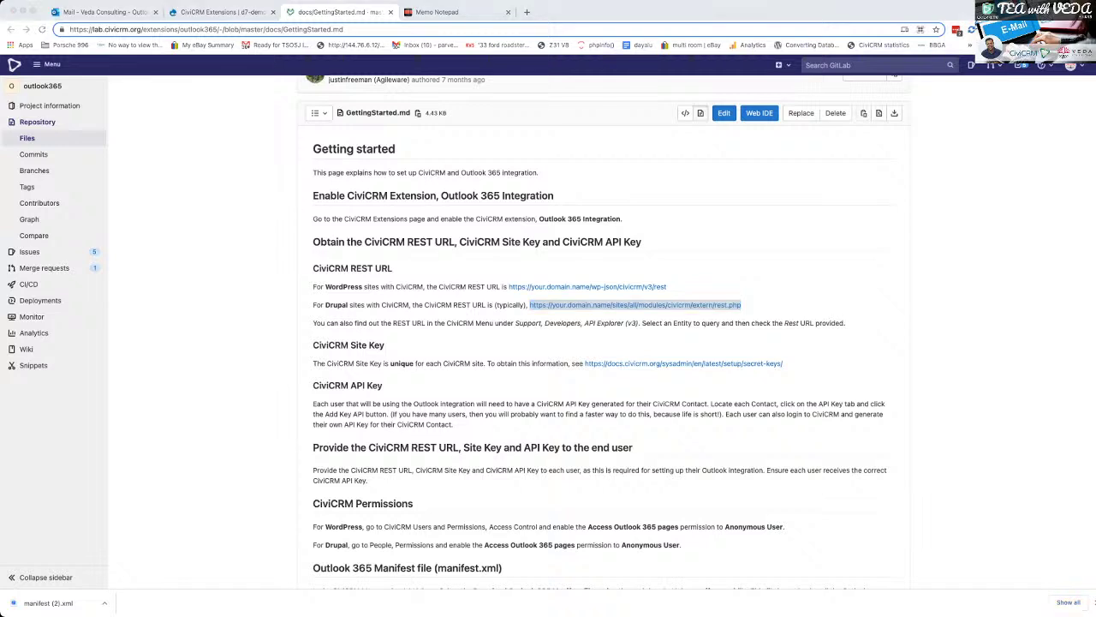
{"action": "left_click", "coordinate": [222, 12]}
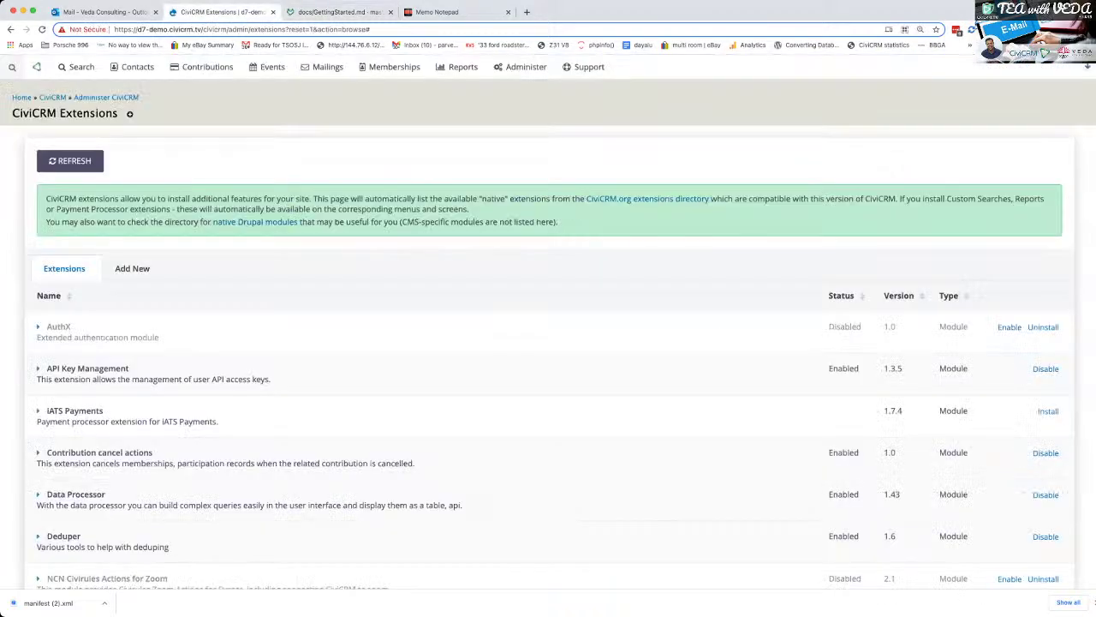
{"action": "left_click", "coordinate": [105, 12]}
{"action": "left_click", "coordinate": [479, 297]}
{"action": "type", "text": "https://d7-demo.civicrm.tv/sites/all/modules/civicrm/extern/rest.php ."}
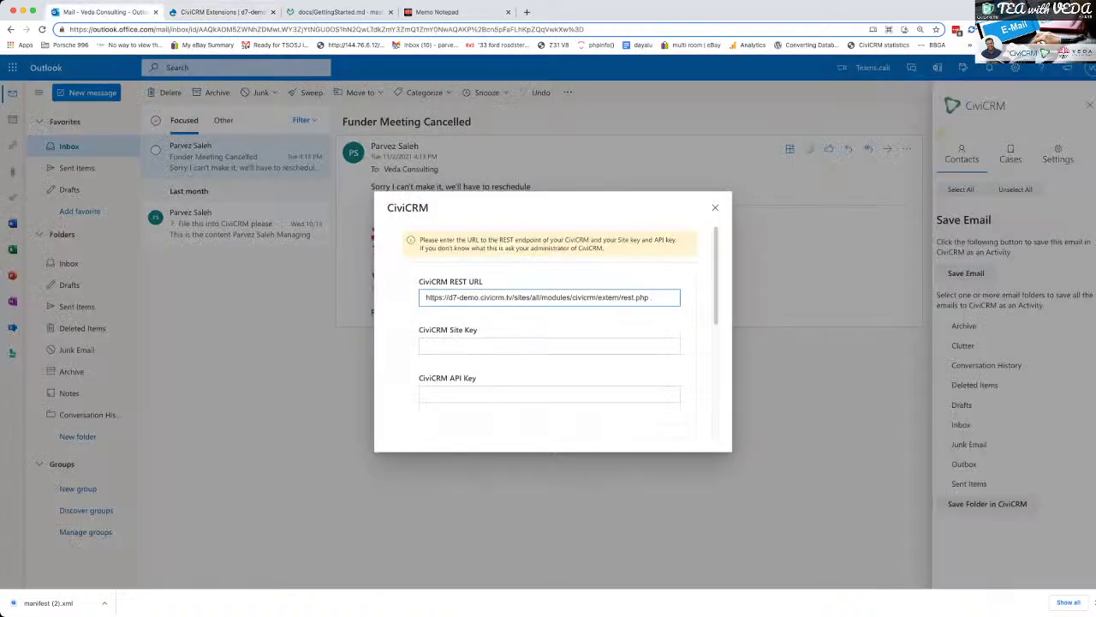
{"action": "type", "text": "p"}
{"action": "key", "text": "Tab"}
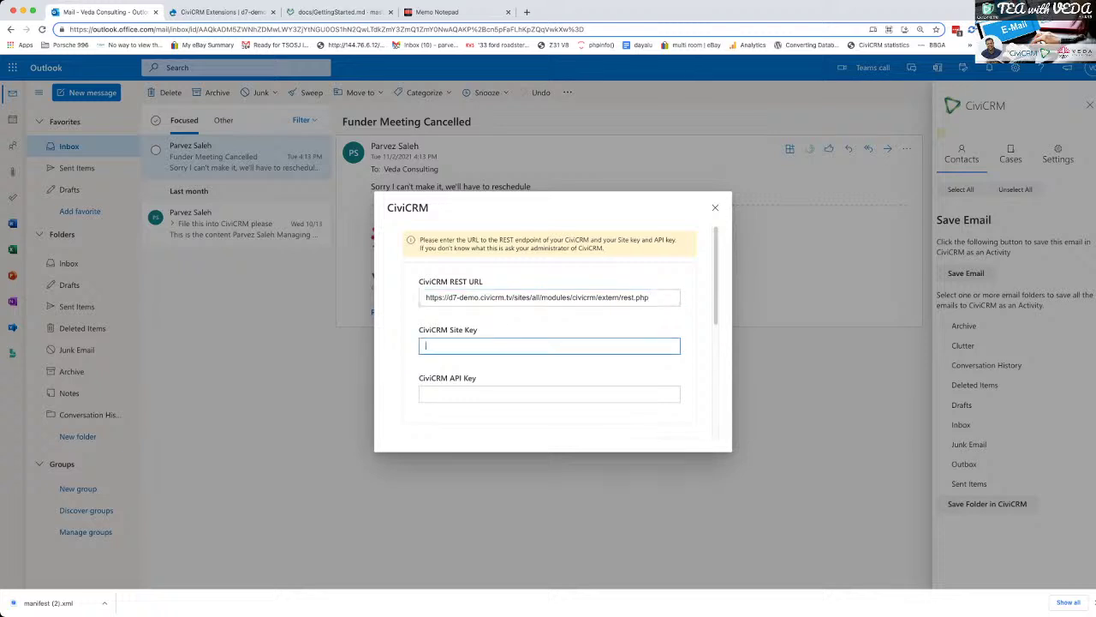
Switch to the CiviCRM demo site and search for the API user's contact by first name
{"action": "left_click", "coordinate": [236, 12]}
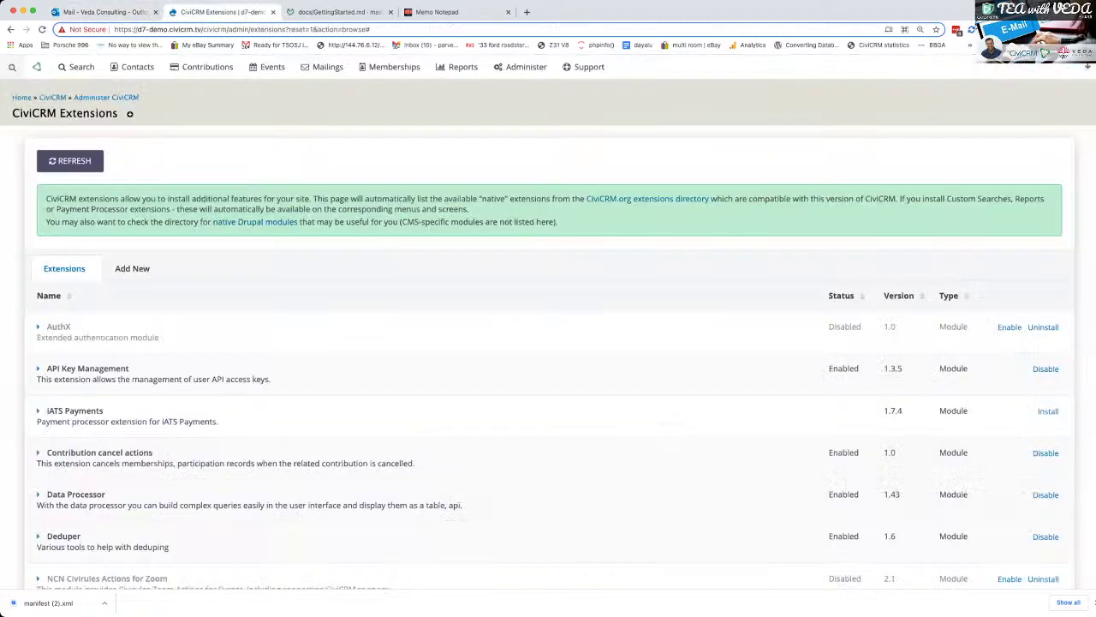
{"action": "left_click", "coordinate": [12, 67]}
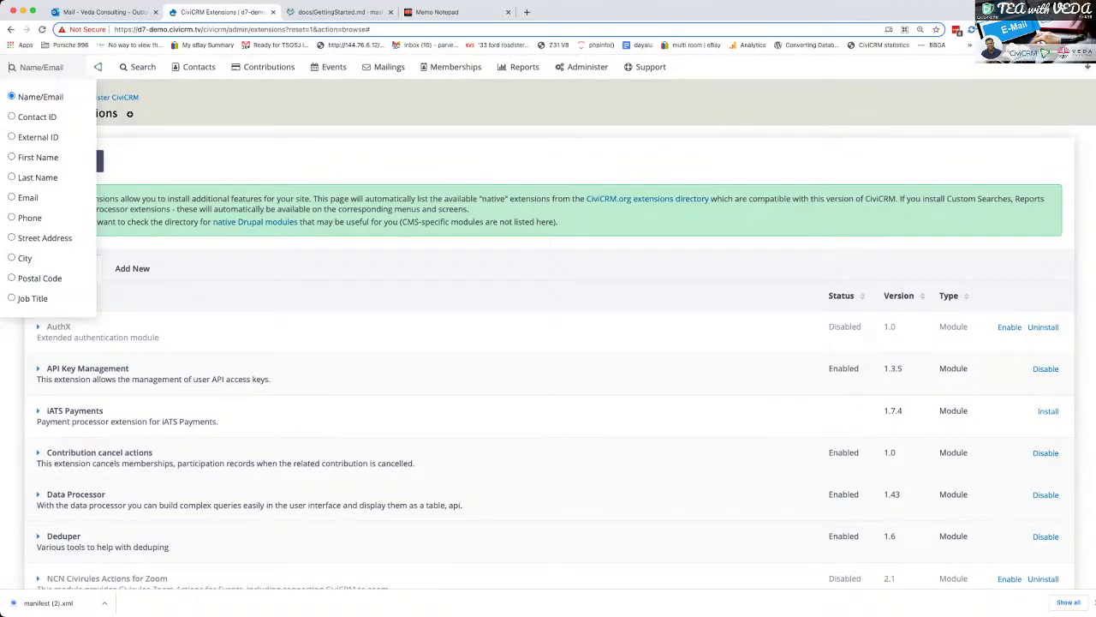
{"action": "type", "text": "parvez"}
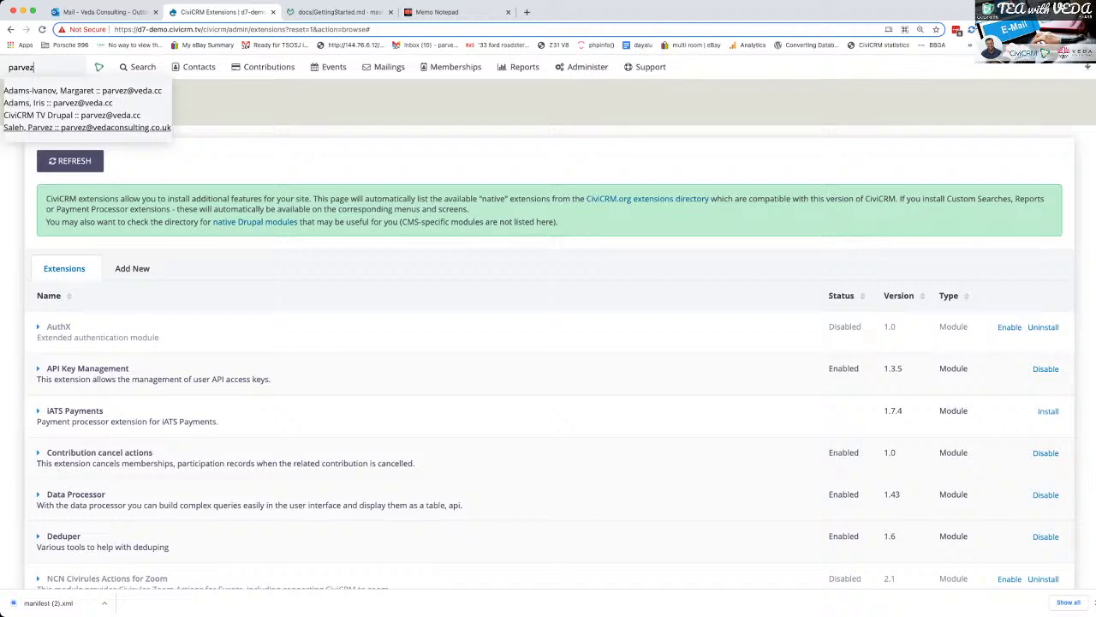
{"action": "left_click", "coordinate": [87, 128]}
Open the logged-in Admin user's account page on the Drupal site
{"action": "left_click", "coordinate": [1088, 66]}
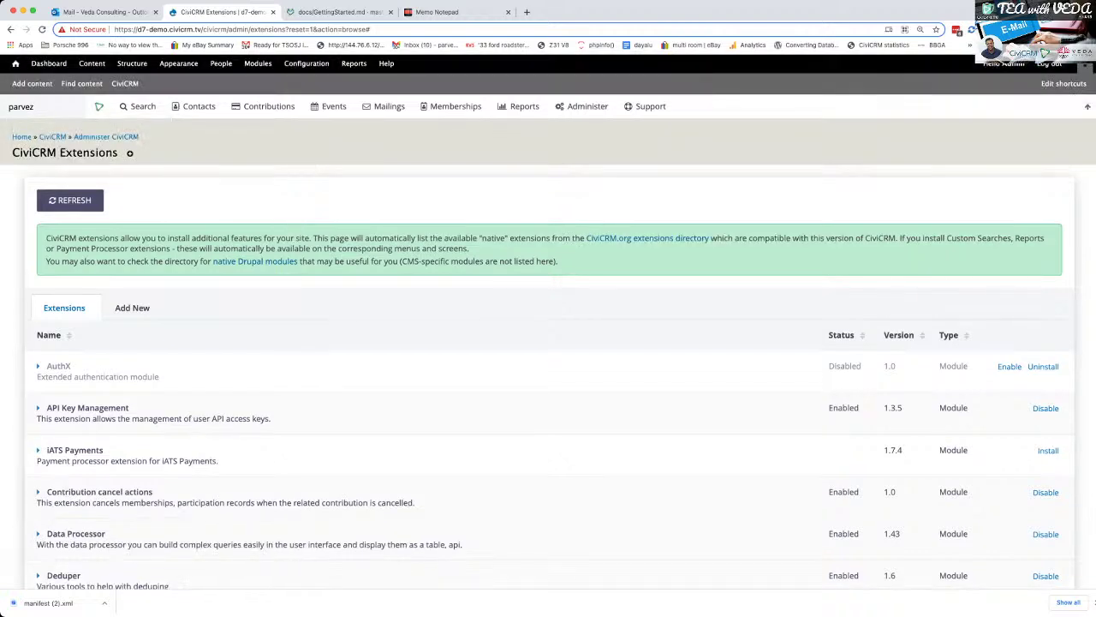
{"action": "left_click", "coordinate": [1012, 65]}
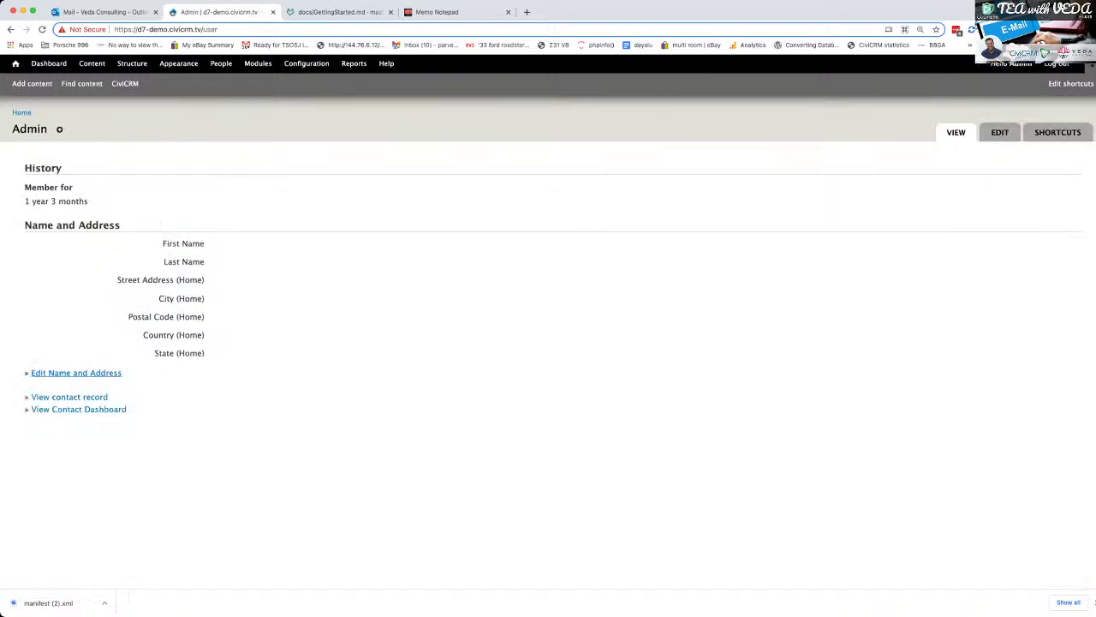
Open the Admin user's CiviCRM contact record and display its API Keys details
{"action": "left_click", "coordinate": [69, 396]}
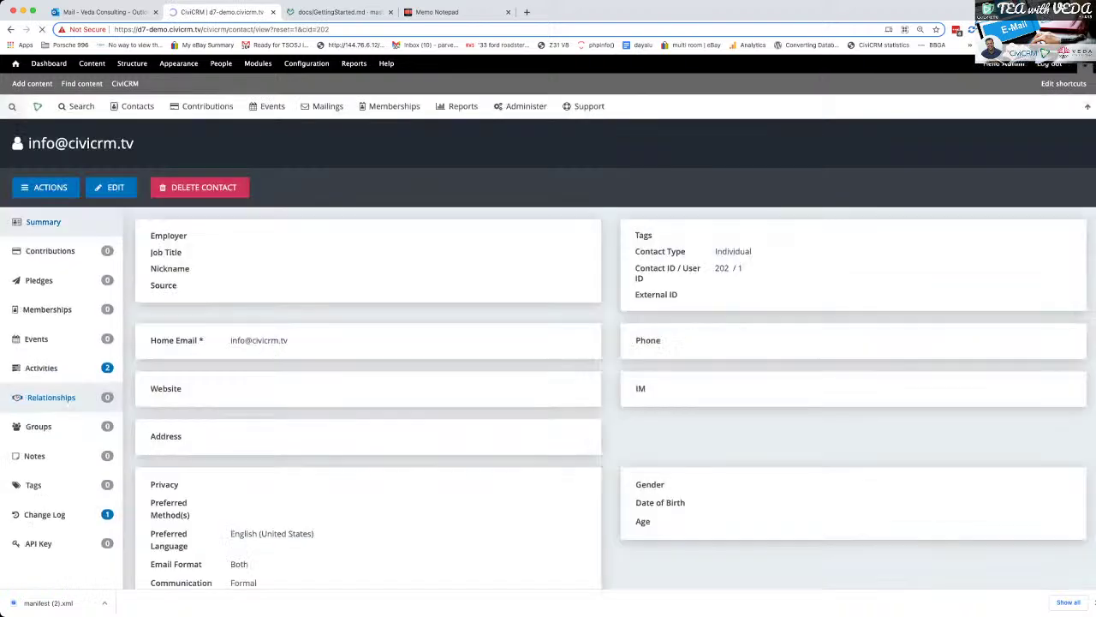
{"action": "scroll", "coordinate": [369, 318], "scroll_direction": "down", "scroll_amount": 1}
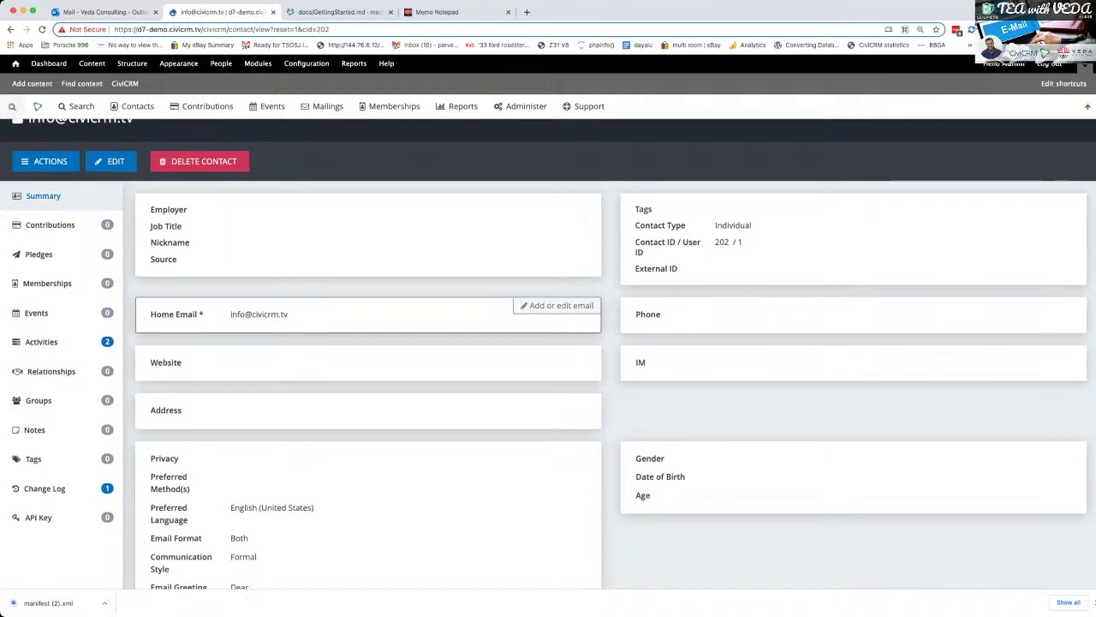
{"action": "scroll", "coordinate": [548, 308], "scroll_direction": "down", "scroll_amount": 5}
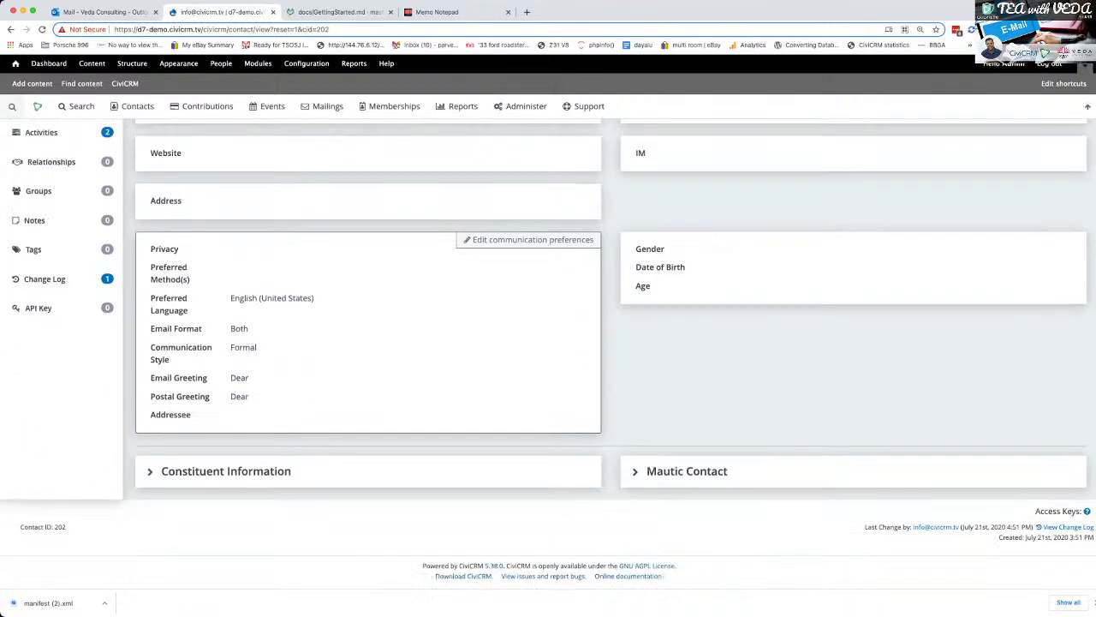
{"action": "scroll", "coordinate": [368, 317], "scroll_direction": "up", "scroll_amount": 4}
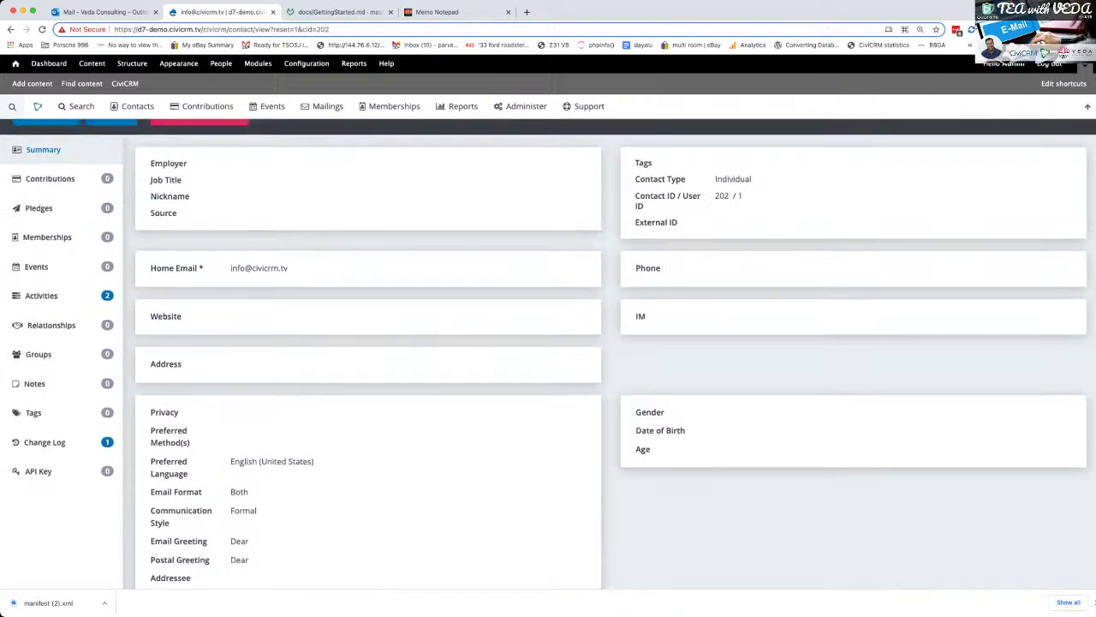
{"action": "left_click", "coordinate": [38, 475]}
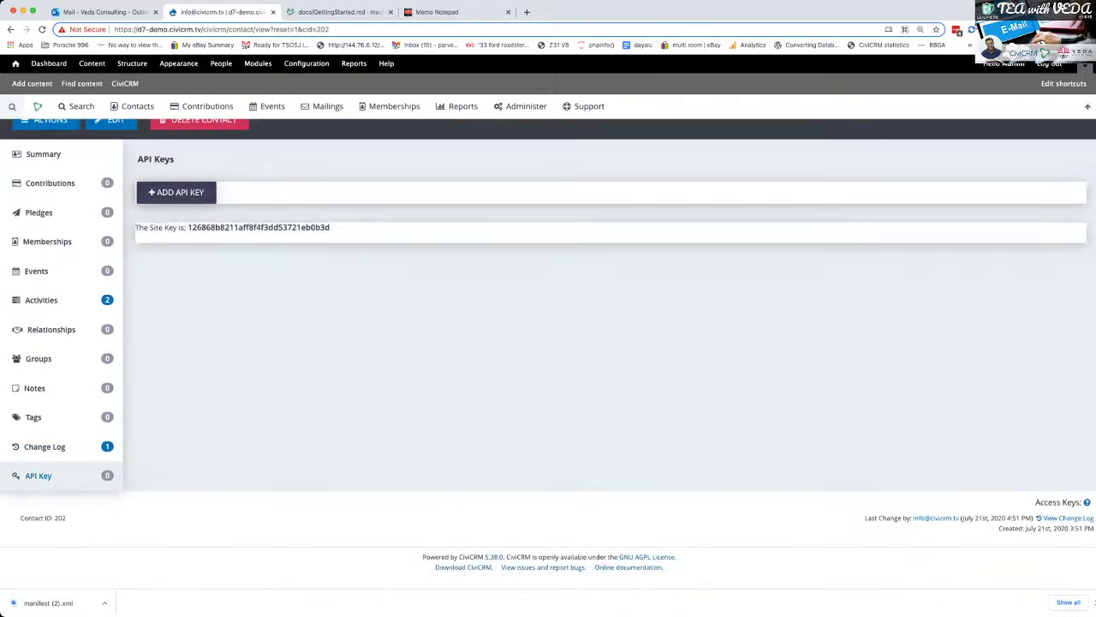
{"action": "scroll", "coordinate": [548, 343], "scroll_direction": "up", "scroll_amount": 2}
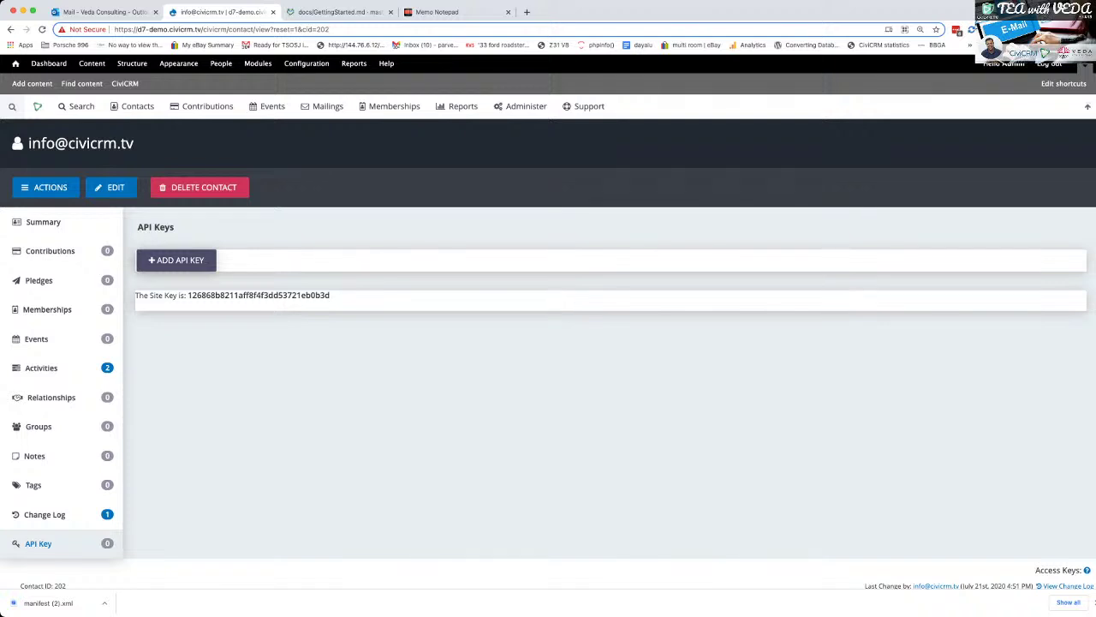
Copy the Site Key from the contact record and paste it as the CiviCRM Site Key in the Outlook add-in's settings
{"action": "double_click", "coordinate": [258, 296]}
{"action": "key", "text": "ctrl+c"}
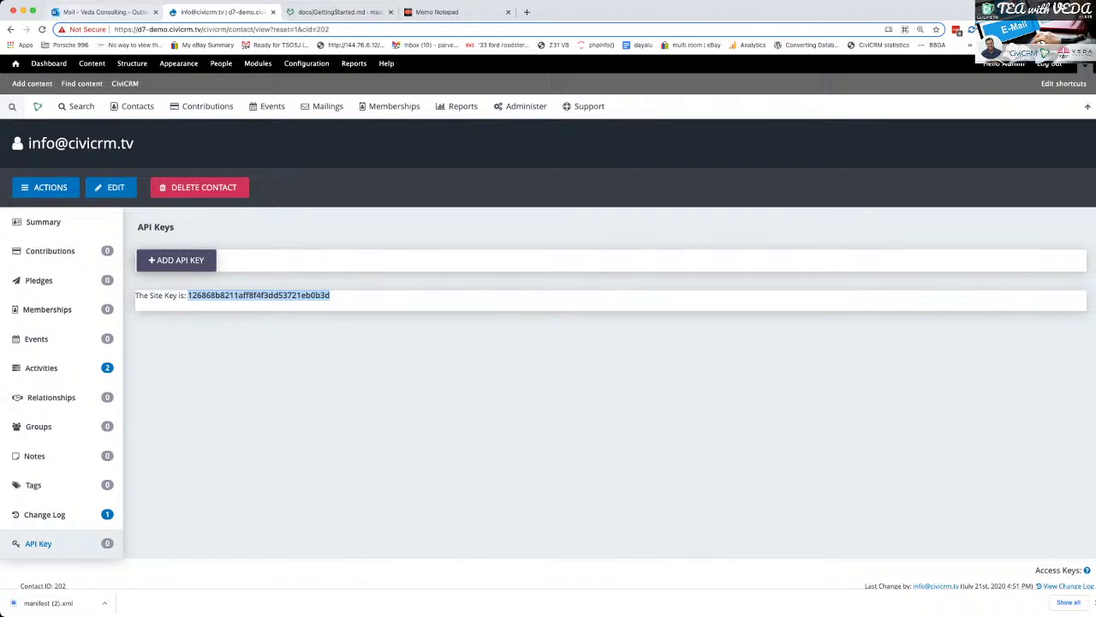
{"action": "left_click", "coordinate": [104, 12]}
{"action": "key", "text": "ctrl+v"}
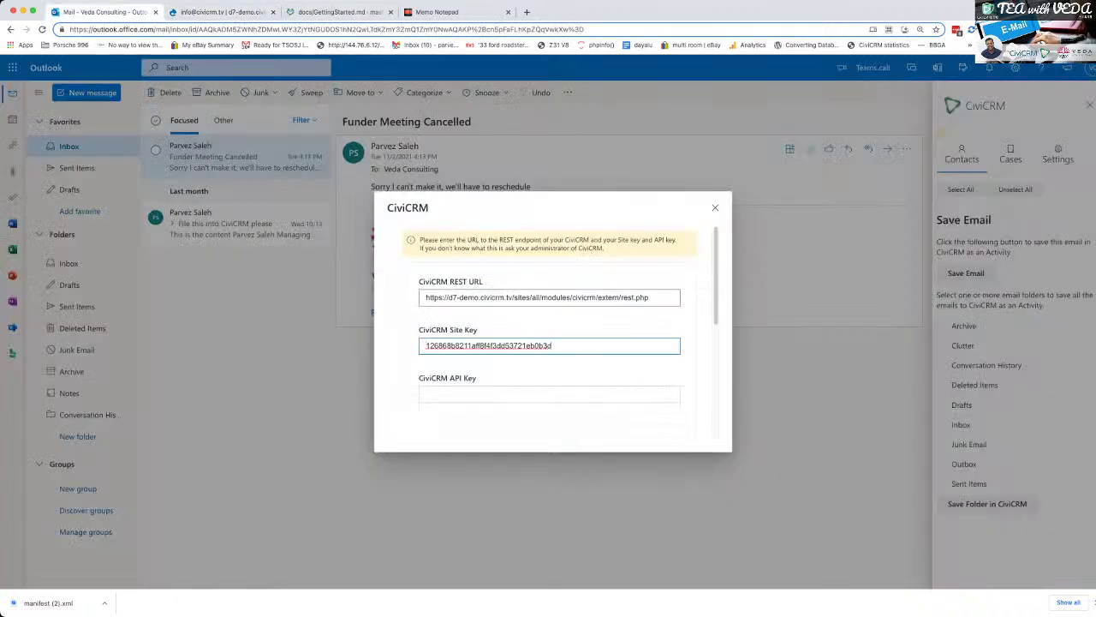
{"action": "key", "text": "Tab"}
Switch back to the CiviCRM contact record, then generate and save a new API key for it
{"action": "key", "text": "ctrl+Tab"}
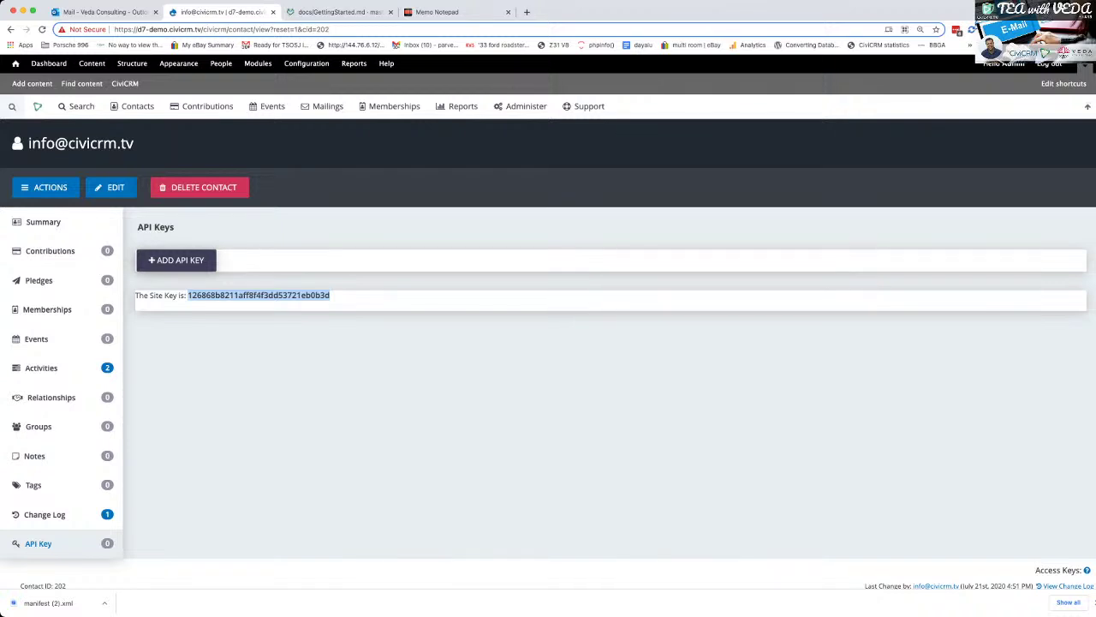
{"action": "left_click", "coordinate": [176, 260]}
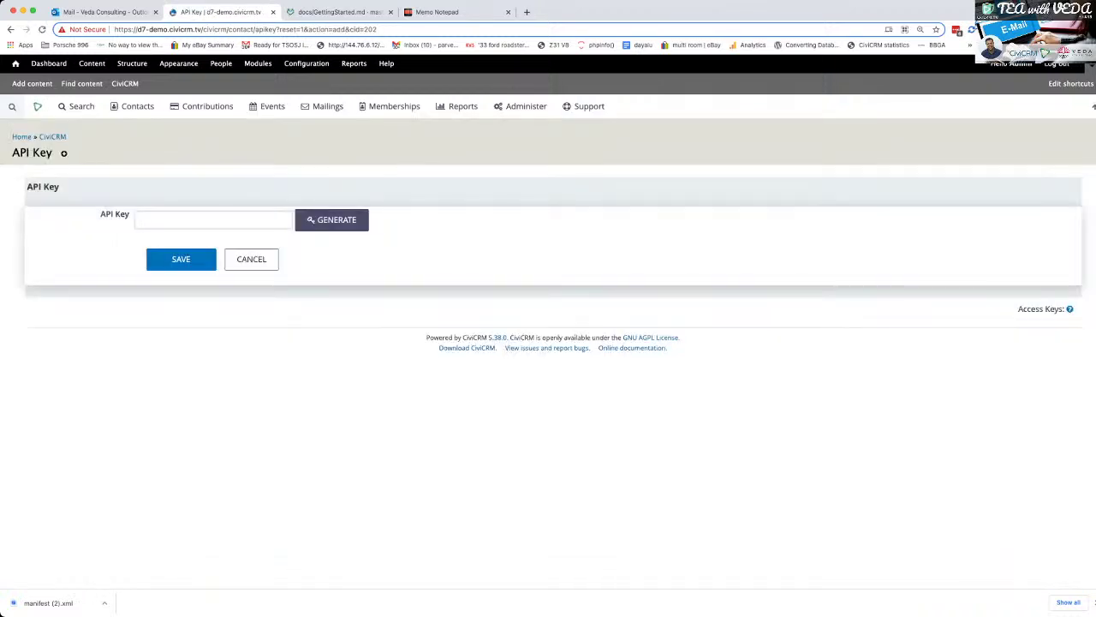
{"action": "left_click", "coordinate": [214, 220]}
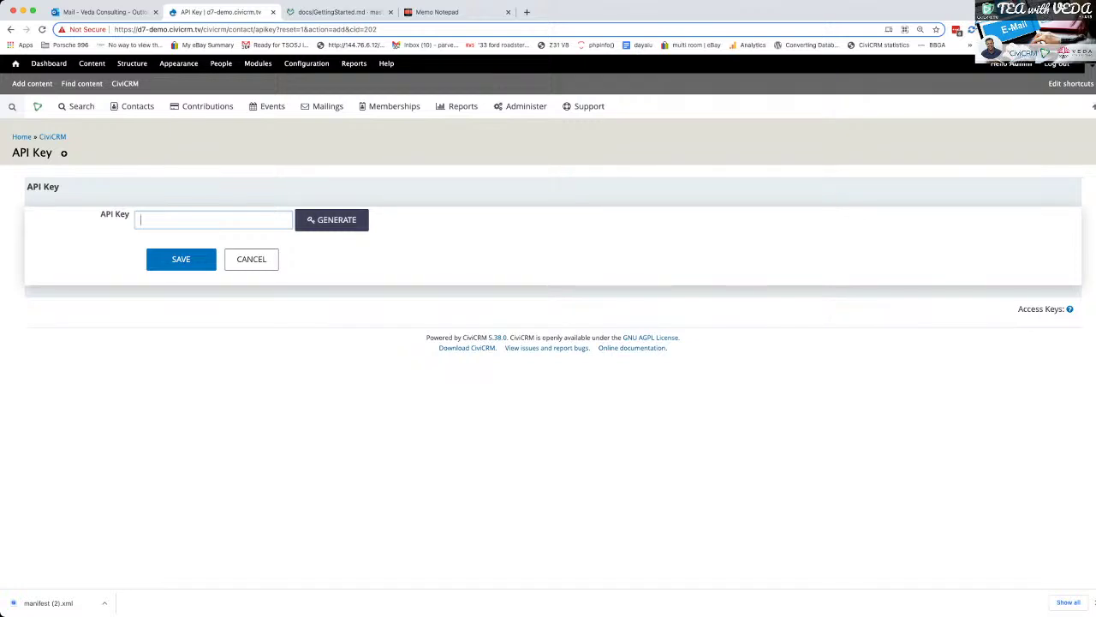
{"action": "left_click", "coordinate": [331, 220]}
{"action": "left_click", "coordinate": [181, 258]}
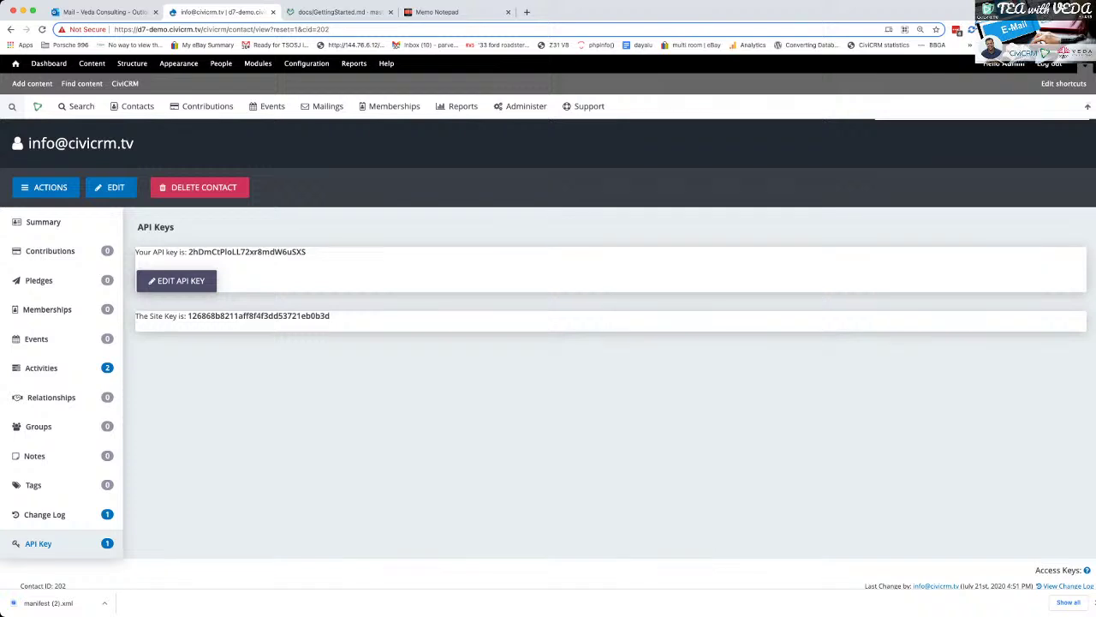
Copy the generated API key into the Outlook add-in's CiviCRM API Key field and save the settings
{"action": "double_click", "coordinate": [246, 252]}
{"action": "key", "text": "super+c"}
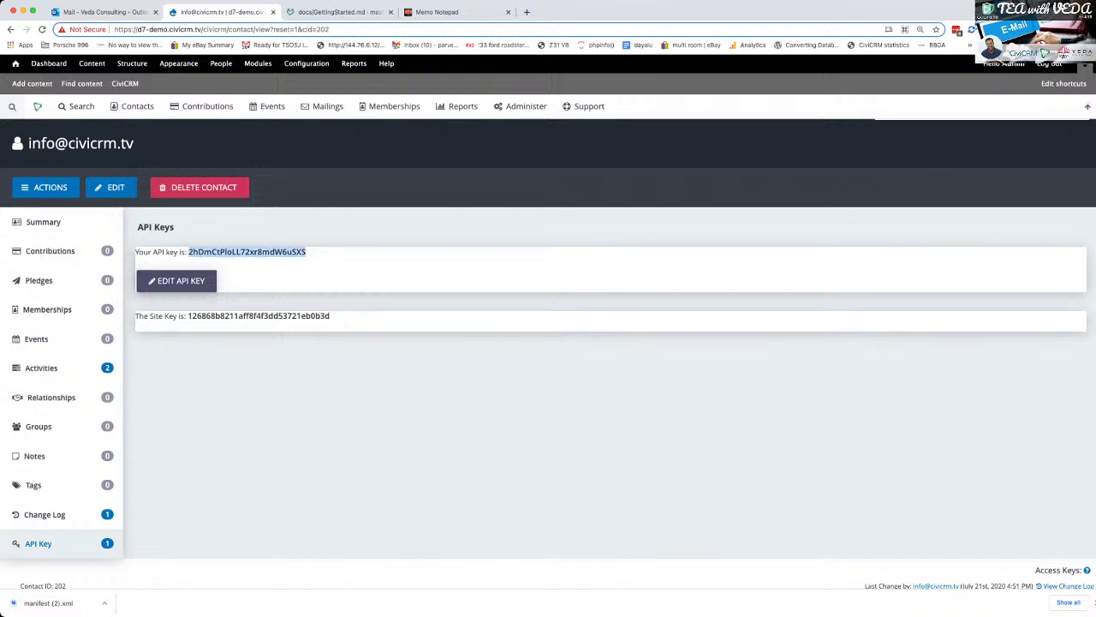
{"action": "left_click", "coordinate": [339, 12]}
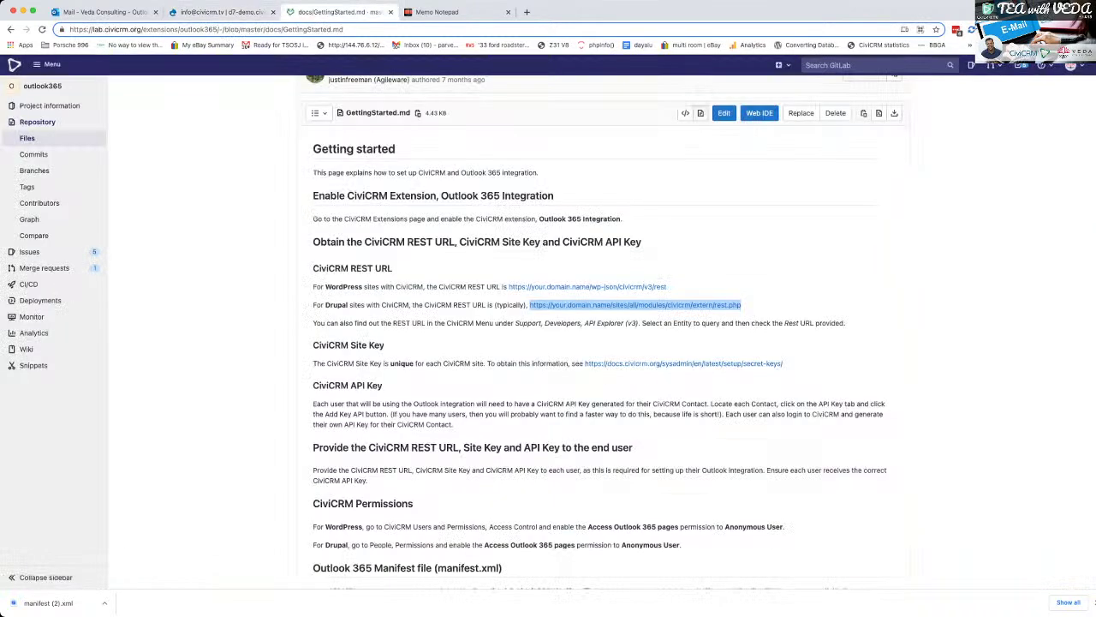
{"action": "left_click", "coordinate": [103, 12]}
{"action": "key", "text": "super+v"}
{"action": "scroll", "coordinate": [552, 334], "scroll_direction": "down", "scroll_amount": 3}
{"action": "left_click", "coordinate": [674, 278]}
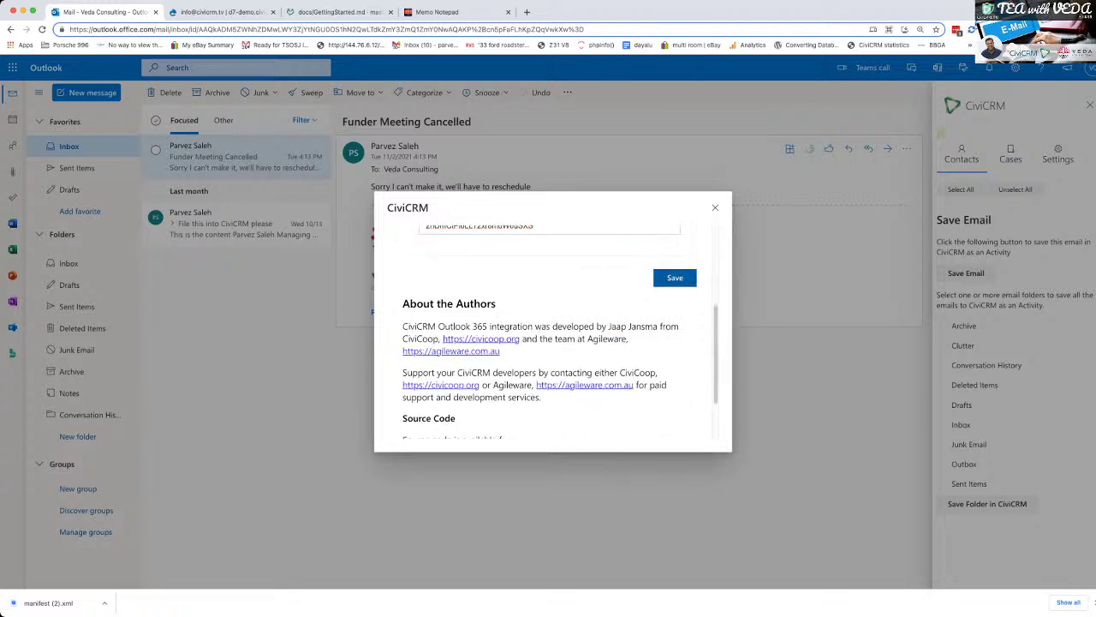
{"action": "key", "text": "Return"}
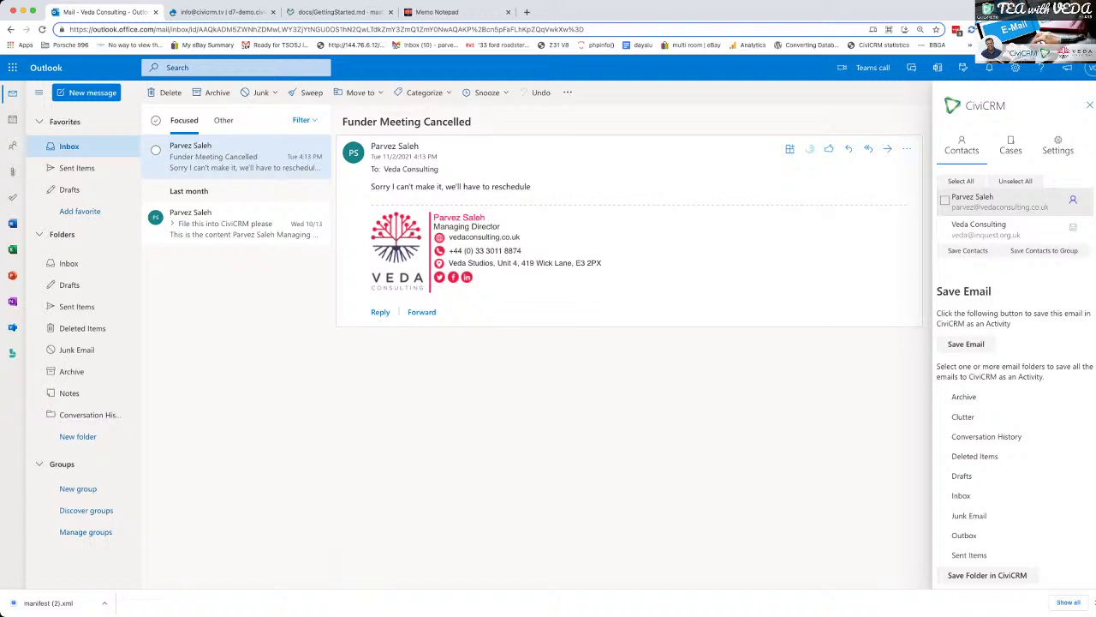
Open the email sender's CiviCRM record from the add-in, review its contact summary, and return to Outlook
{"action": "left_click", "coordinate": [1072, 200]}
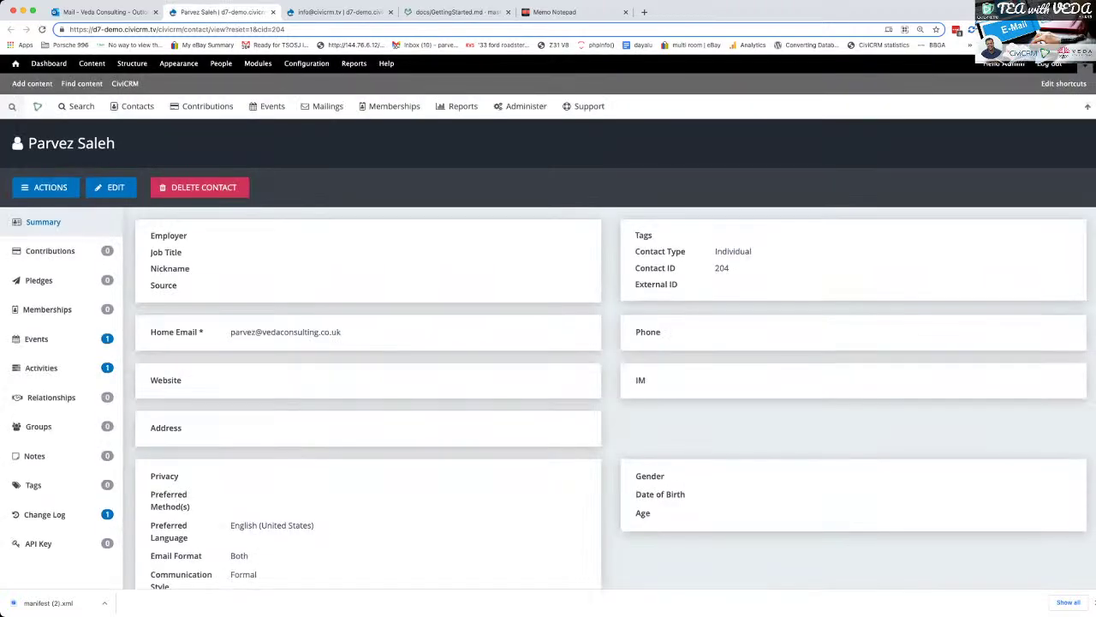
{"action": "scroll", "coordinate": [428, 257], "scroll_direction": "down", "scroll_amount": 5}
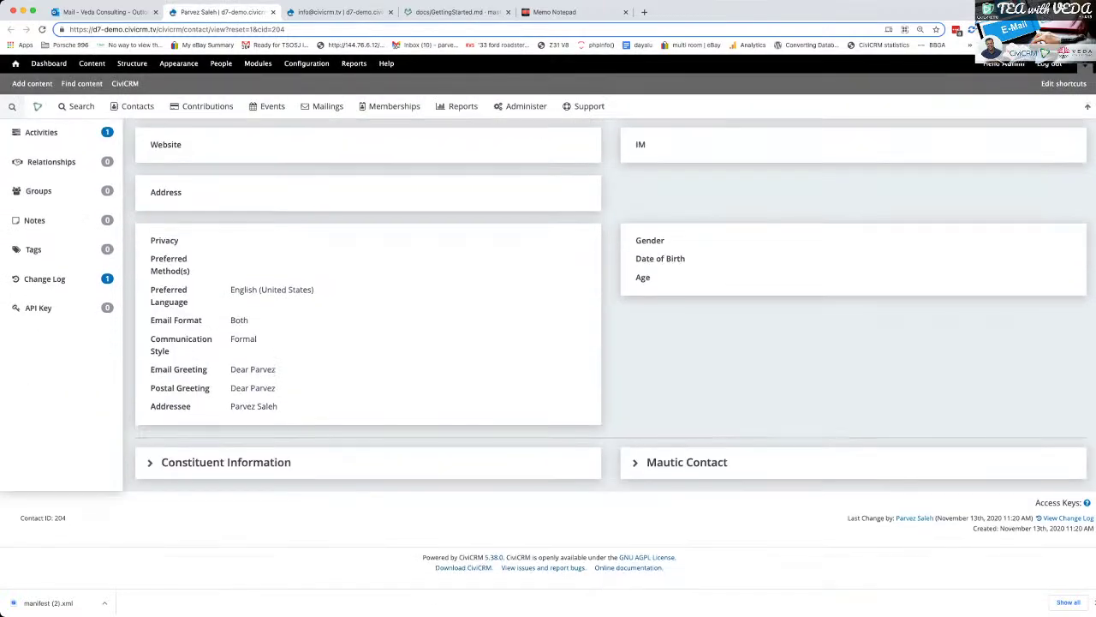
{"action": "scroll", "coordinate": [549, 342], "scroll_direction": "up", "scroll_amount": 3}
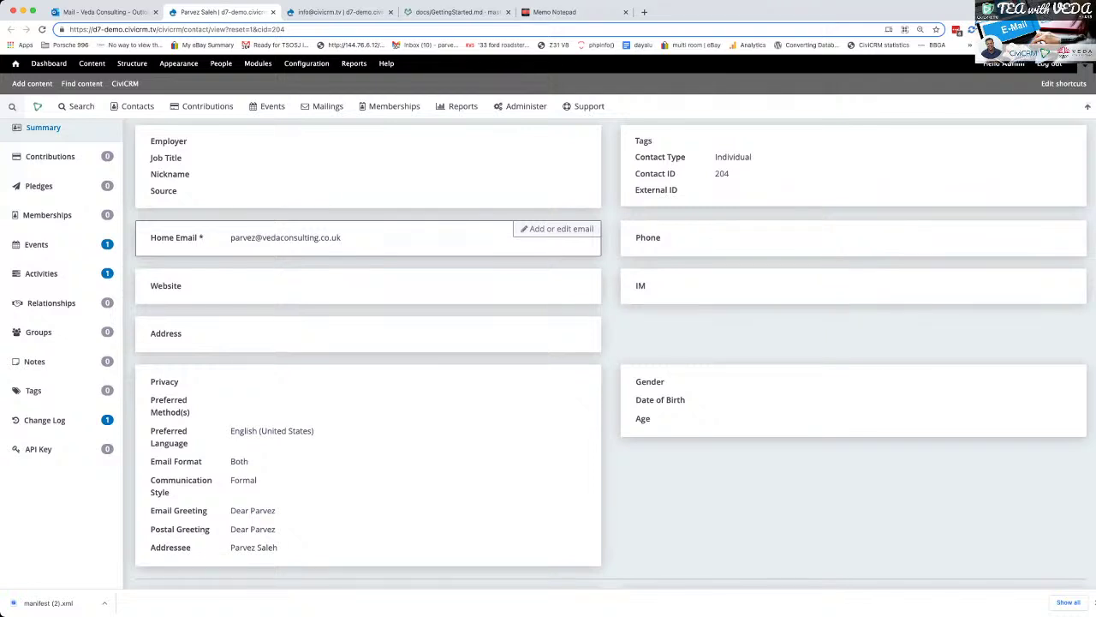
{"action": "left_click", "coordinate": [338, 12]}
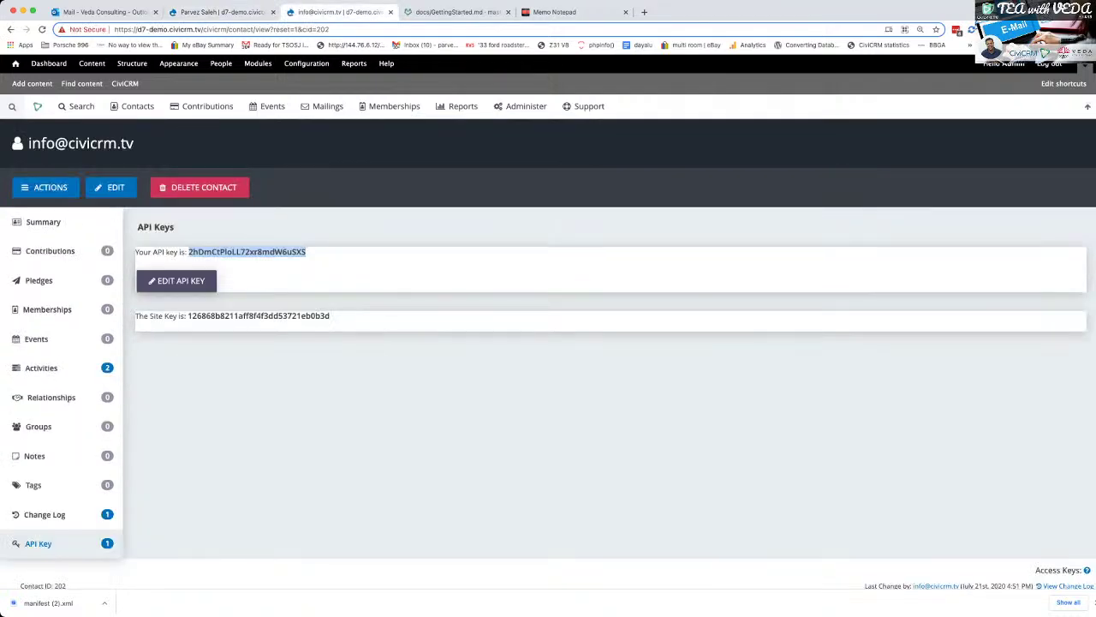
{"action": "left_click", "coordinate": [42, 223]}
{"action": "left_click", "coordinate": [221, 12]}
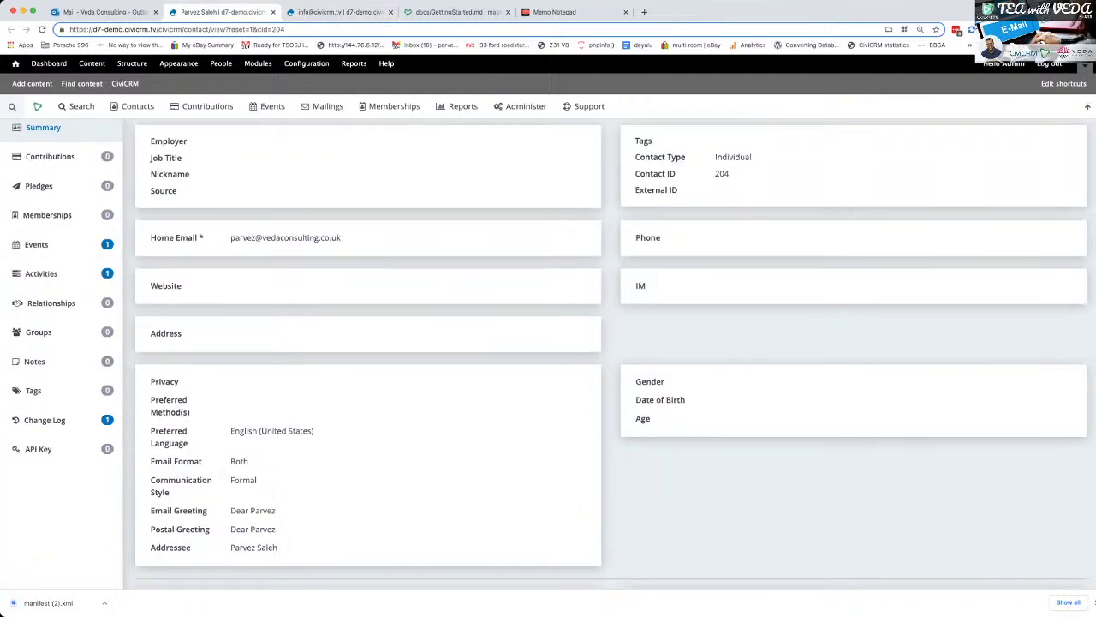
{"action": "key", "text": "ctrl+shift+Tab"}
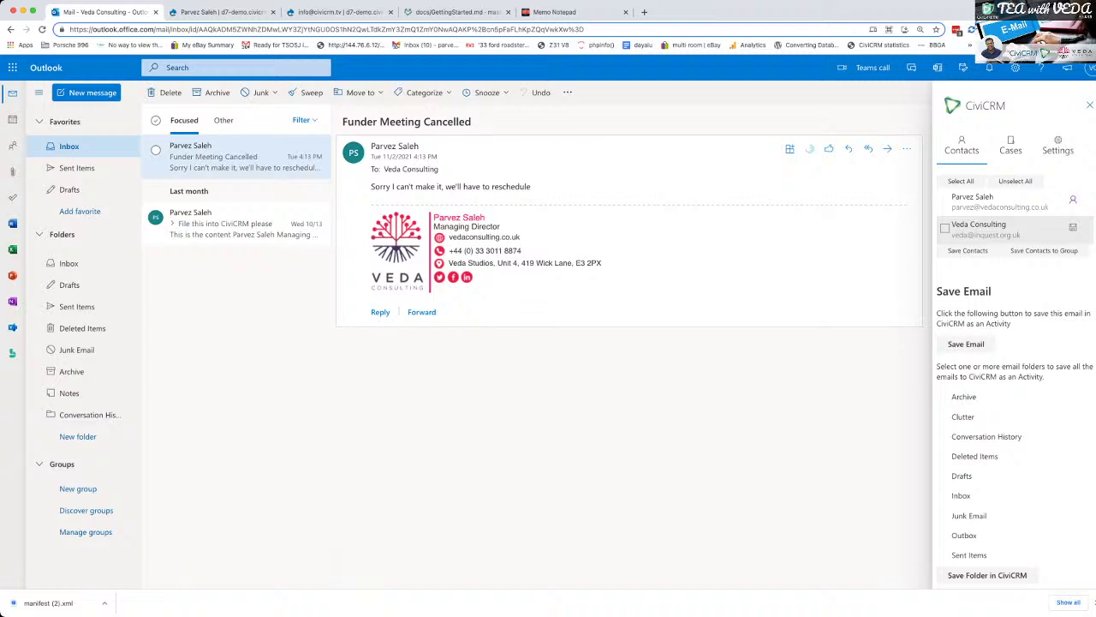
Open the Save Contact form for the email's recipient and examine its options for updating an existing contact or creating a new one
{"action": "left_click", "coordinate": [1073, 227]}
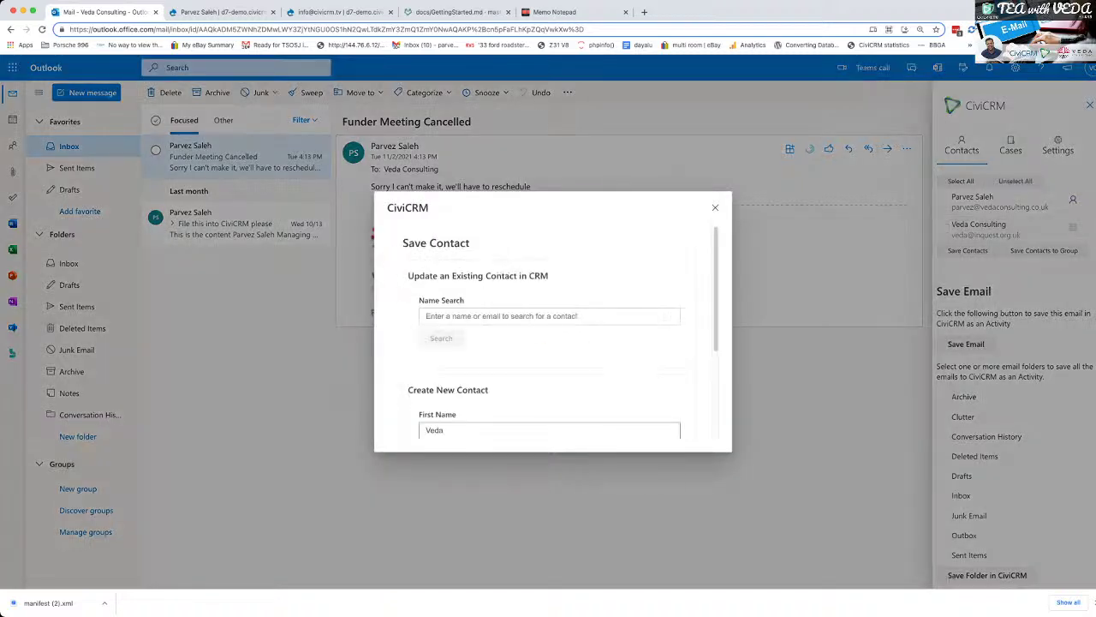
{"action": "scroll", "coordinate": [552, 342], "scroll_direction": "down", "scroll_amount": 4}
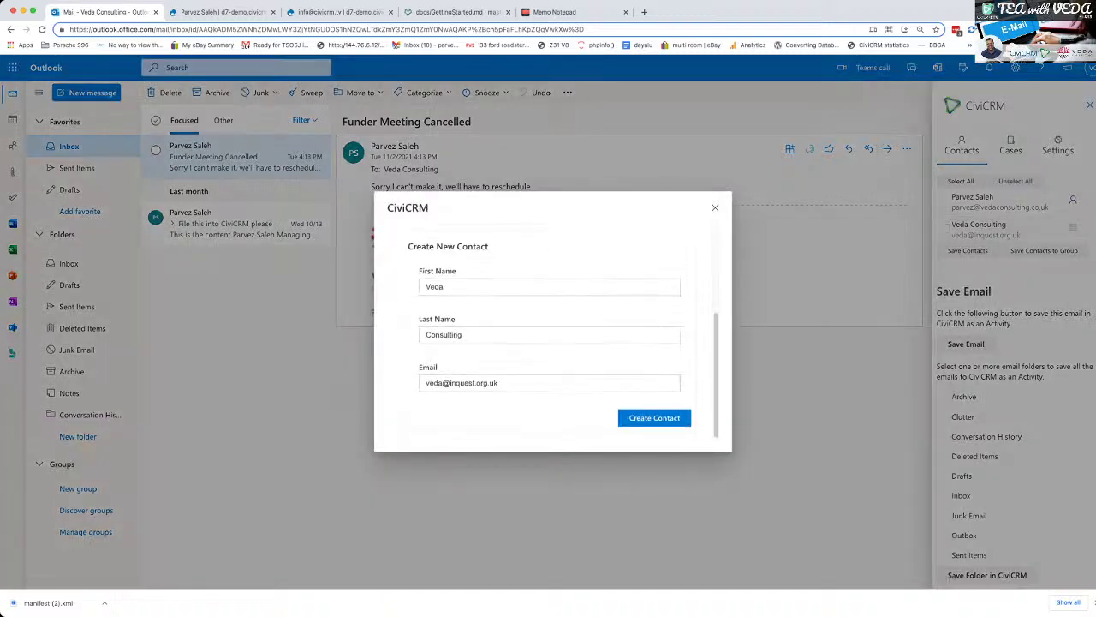
{"action": "scroll", "coordinate": [552, 342], "scroll_direction": "up", "scroll_amount": 3}
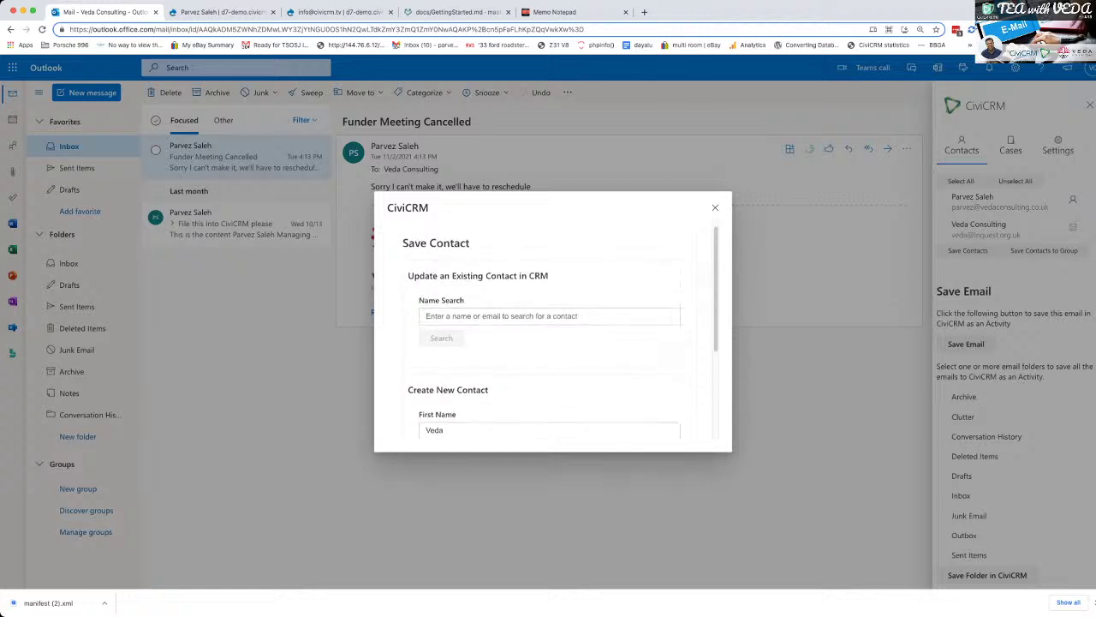
{"action": "scroll", "coordinate": [553, 343], "scroll_direction": "down", "scroll_amount": 4}
{"action": "scroll", "coordinate": [552, 343], "scroll_direction": "up", "scroll_amount": 4}
{"action": "scroll", "coordinate": [552, 343], "scroll_direction": "down", "scroll_amount": 5}
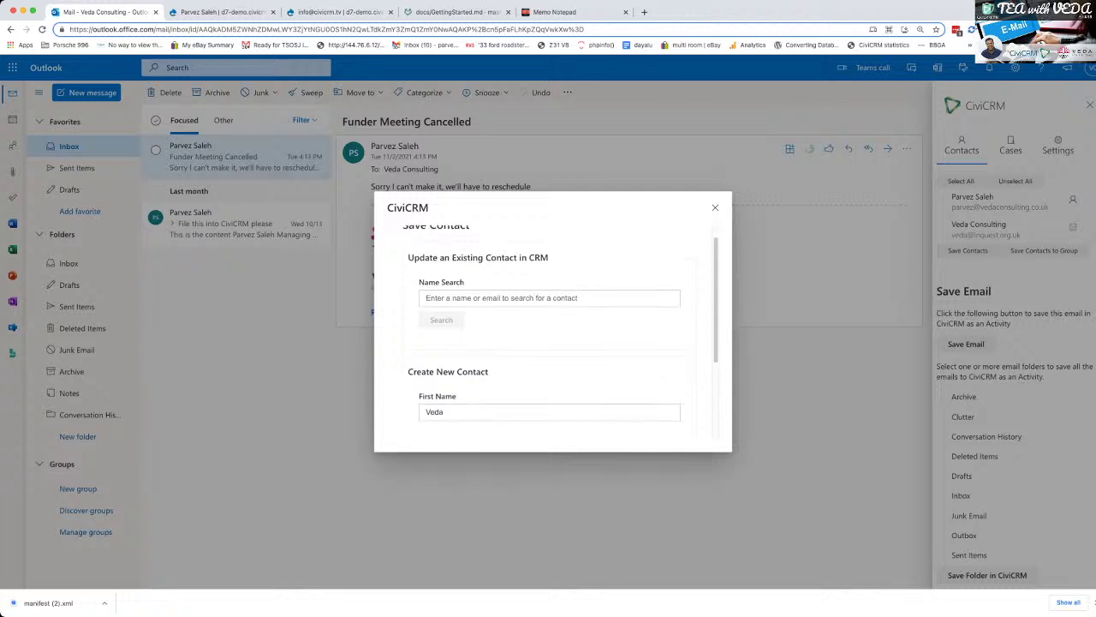
{"action": "scroll", "coordinate": [552, 343], "scroll_direction": "up", "scroll_amount": 3}
{"action": "scroll", "coordinate": [553, 343], "scroll_direction": "up", "scroll_amount": 1}
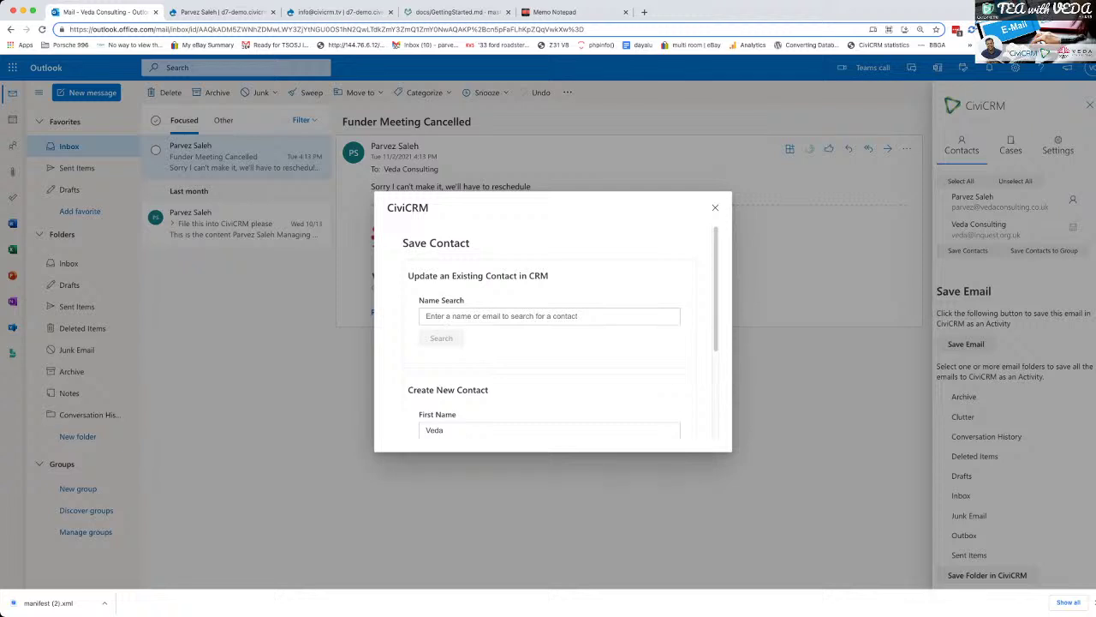
{"action": "scroll", "coordinate": [553, 330], "scroll_direction": "down", "scroll_amount": 2}
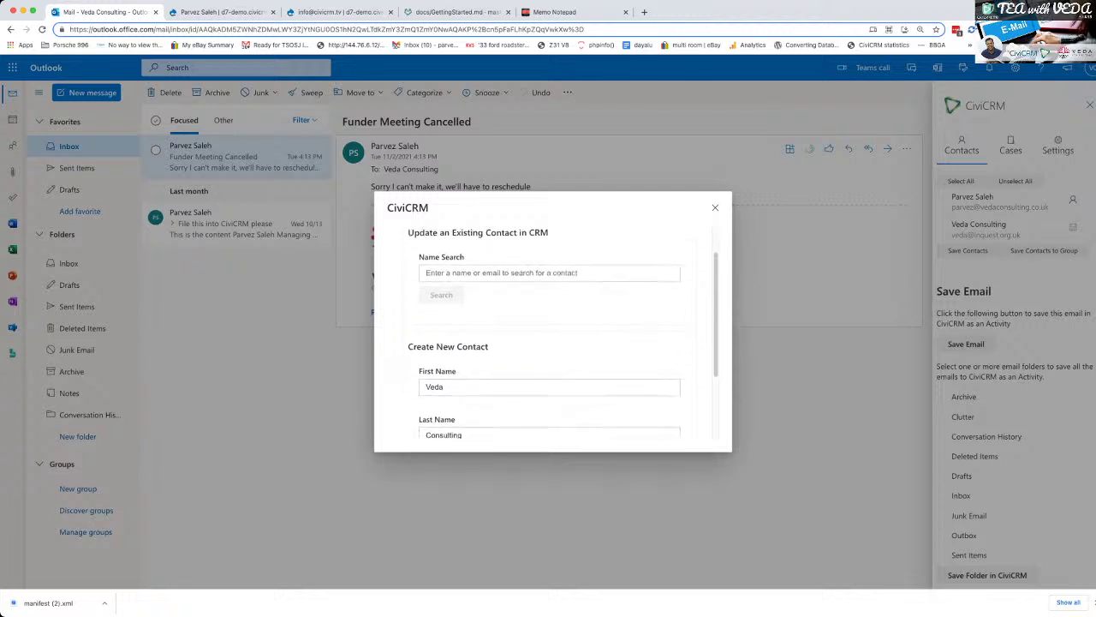
{"action": "scroll", "coordinate": [552, 402], "scroll_direction": "down", "scroll_amount": 1}
{"action": "scroll", "coordinate": [563, 329], "scroll_direction": "down", "scroll_amount": 1}
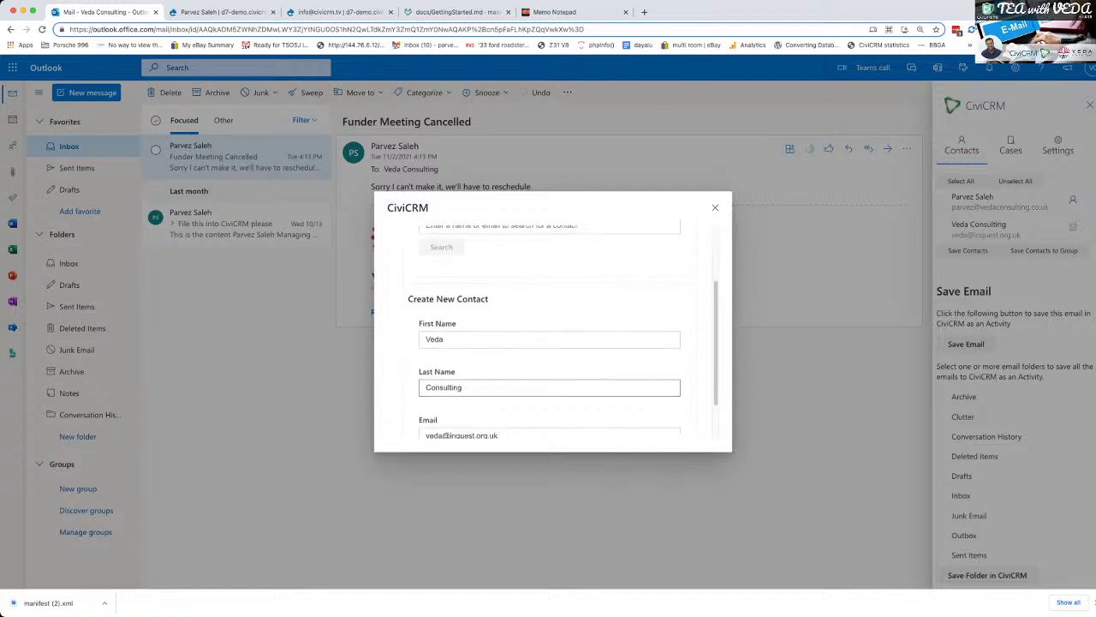
{"action": "scroll", "coordinate": [553, 360], "scroll_direction": "down", "scroll_amount": 2}
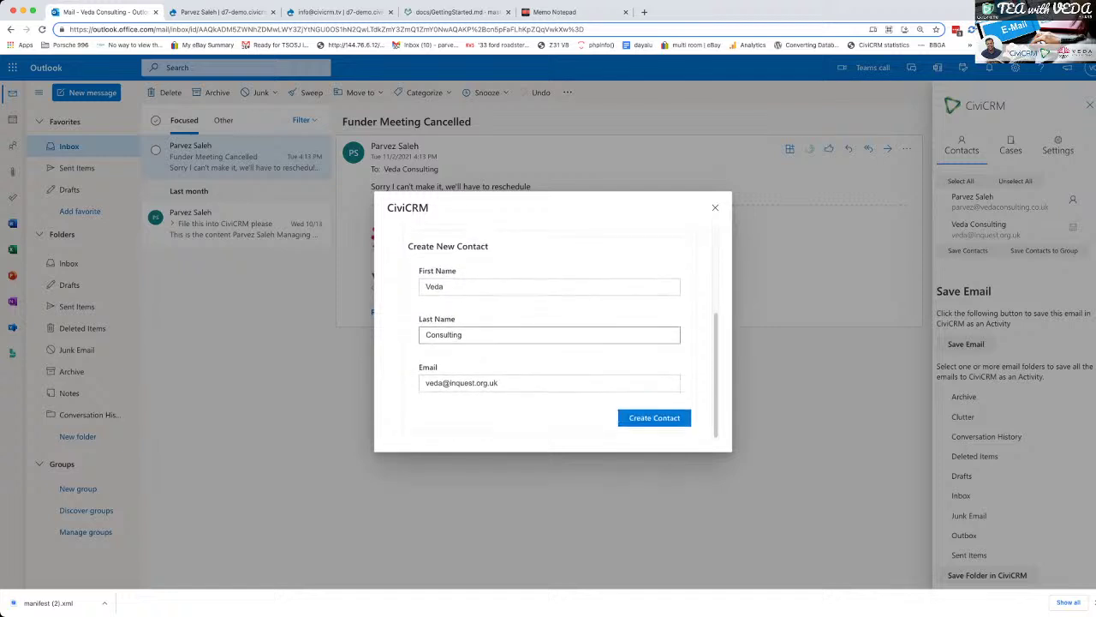
{"action": "scroll", "coordinate": [553, 335], "scroll_direction": "up", "scroll_amount": 5}
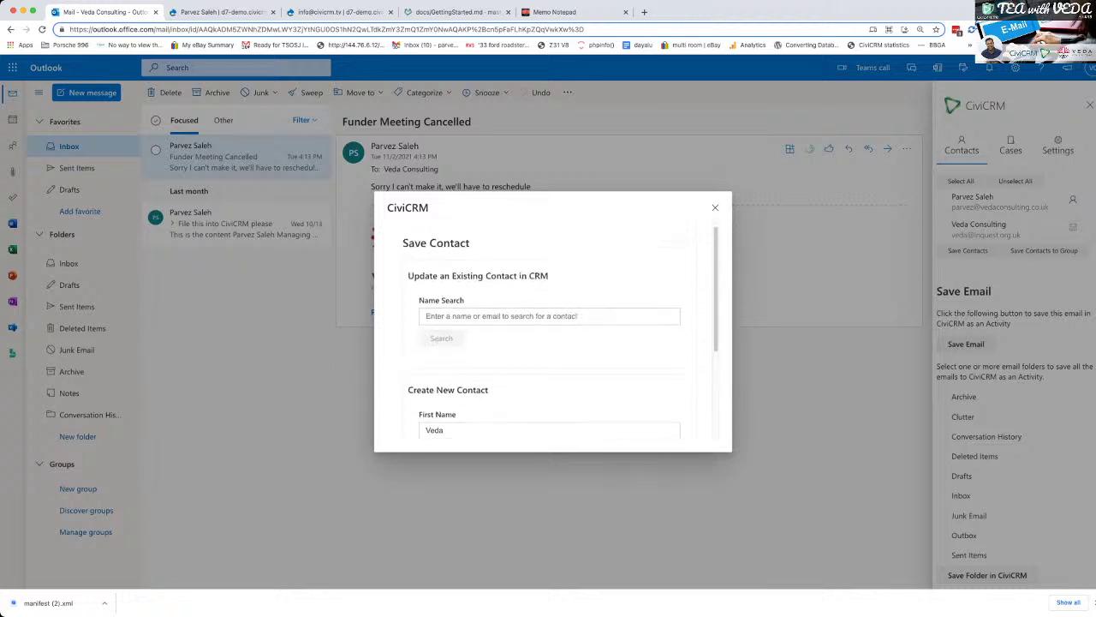
Search existing CiviCRM contacts by first name and select the first listed contact for the email update
{"action": "left_click", "coordinate": [550, 316]}
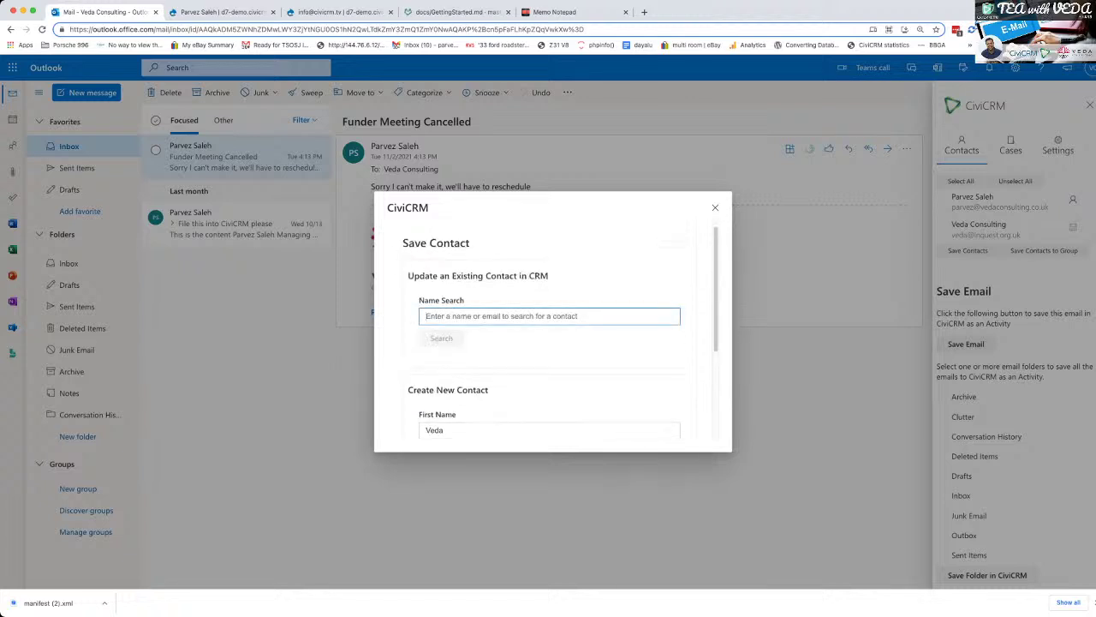
{"action": "type", "text": "john"}
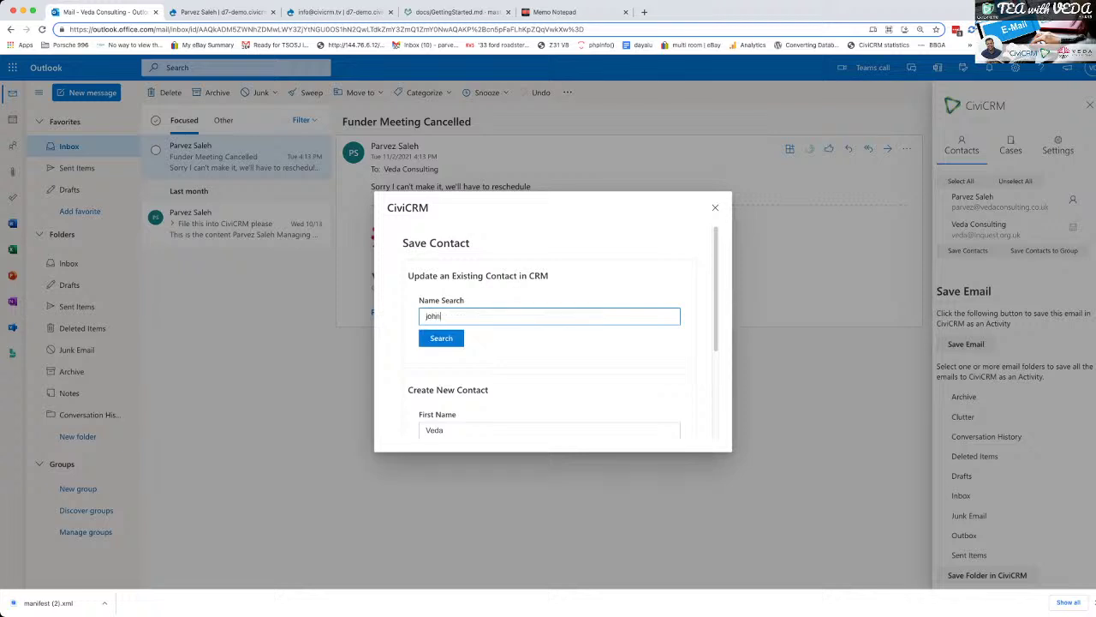
{"action": "left_click", "coordinate": [441, 338]}
{"action": "left_click", "coordinate": [550, 371]}
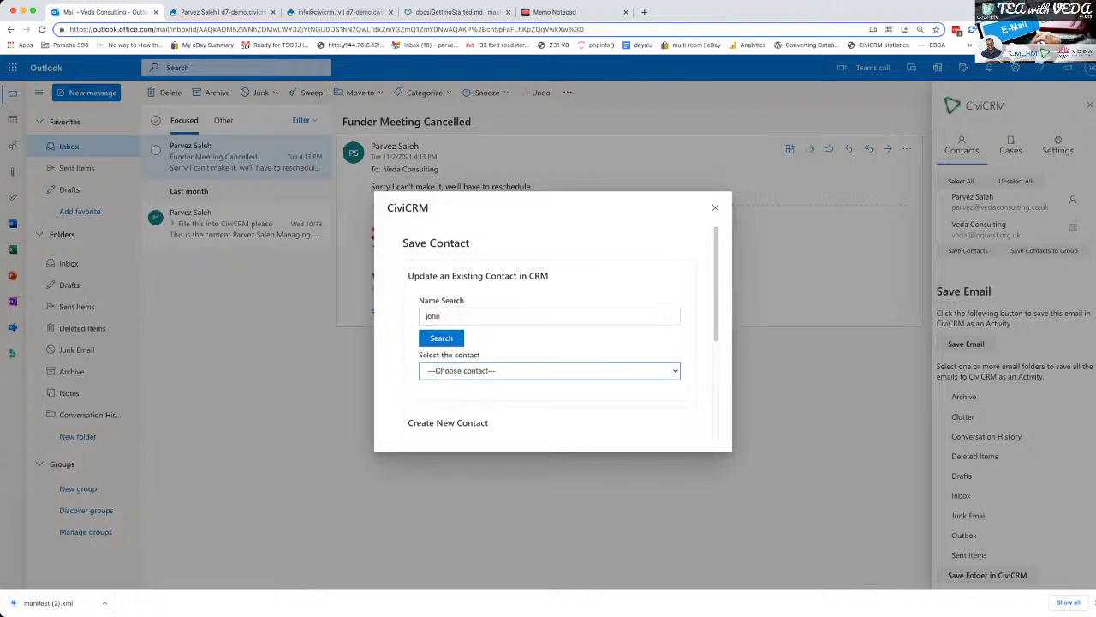
{"action": "left_click", "coordinate": [497, 386]}
{"action": "scroll", "coordinate": [493, 369], "scroll_direction": "down", "scroll_amount": 1}
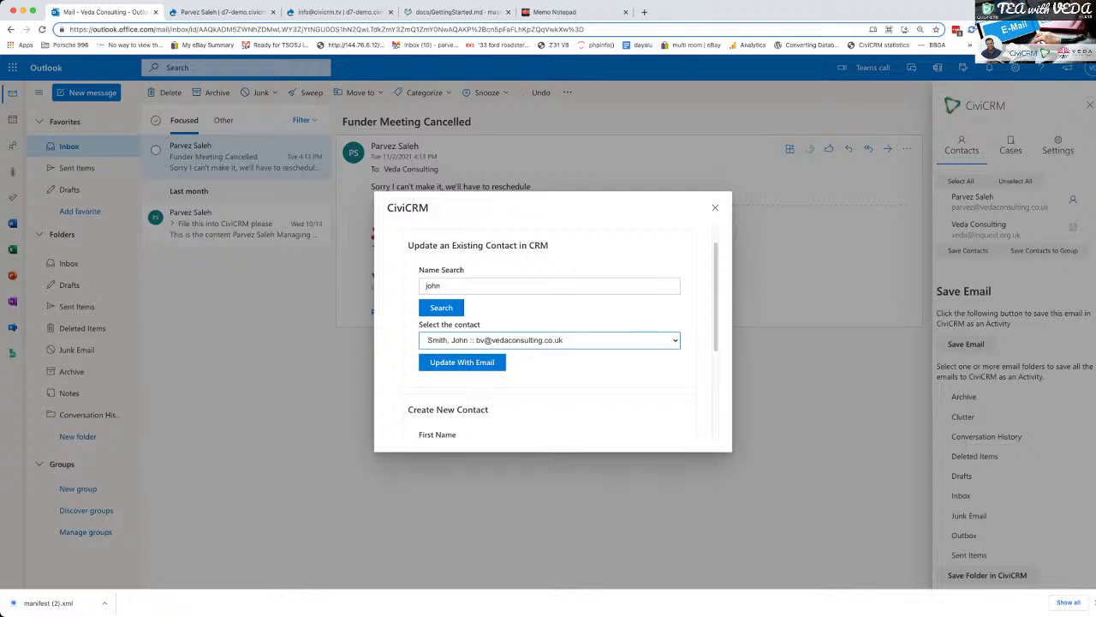
Create a new contact from the recipient's prefilled name and email, review the resulting CiviCRM record, and return to Outlook
{"action": "scroll", "coordinate": [552, 334], "scroll_direction": "down", "scroll_amount": 4}
{"action": "scroll", "coordinate": [552, 334], "scroll_direction": "down", "scroll_amount": 1}
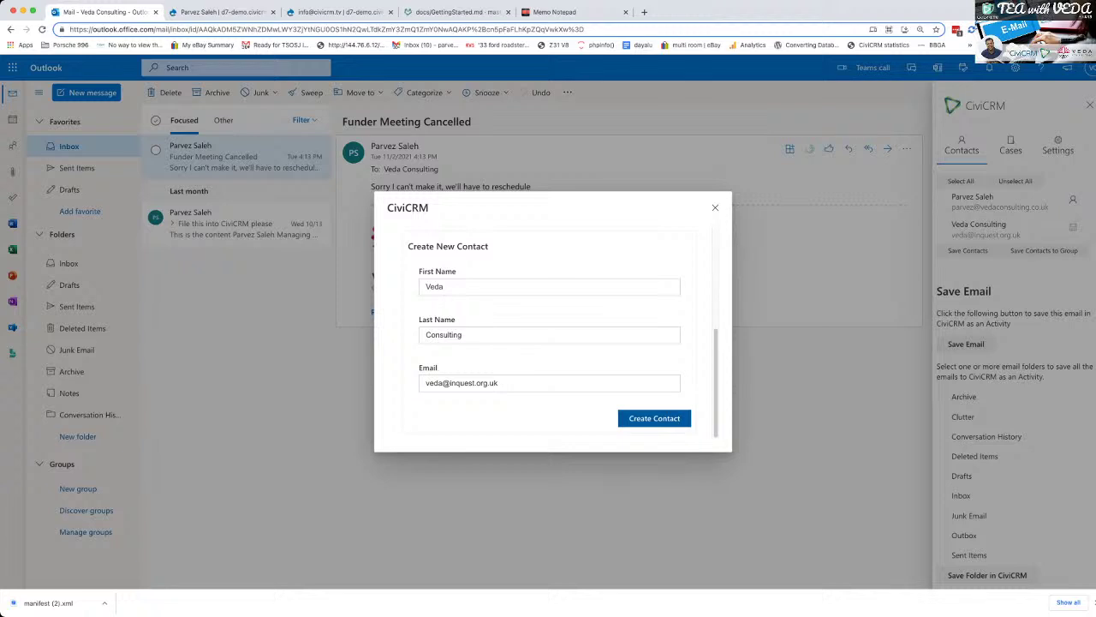
{"action": "scroll", "coordinate": [553, 334], "scroll_direction": "up", "scroll_amount": 1}
{"action": "scroll", "coordinate": [553, 334], "scroll_direction": "down", "scroll_amount": 1}
{"action": "left_click", "coordinate": [655, 418]}
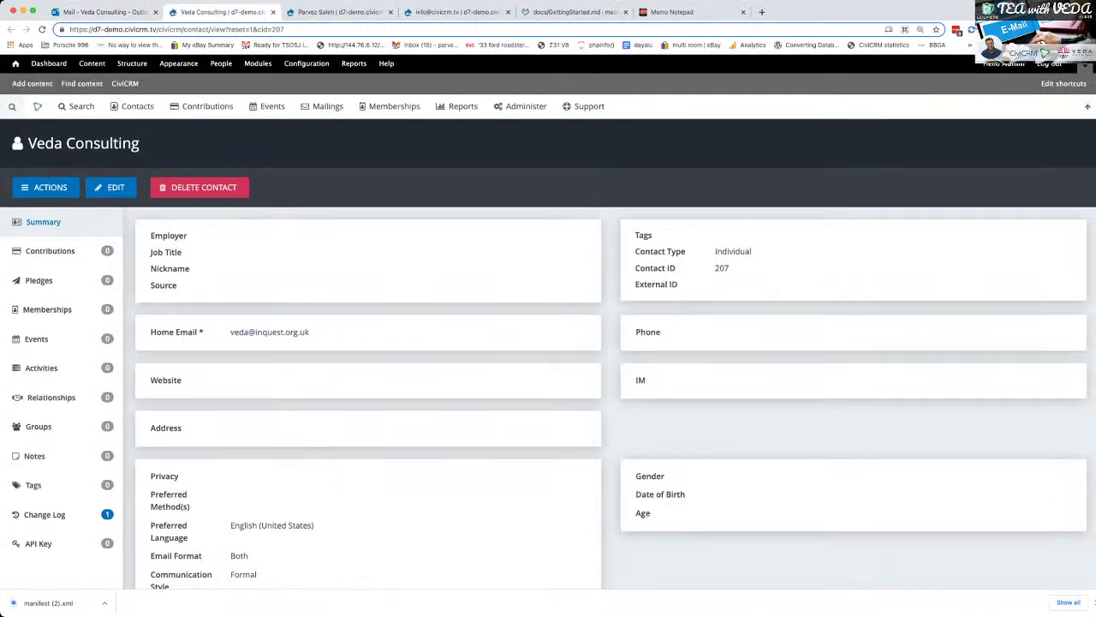
{"action": "scroll", "coordinate": [557, 325], "scroll_direction": "down", "scroll_amount": 5}
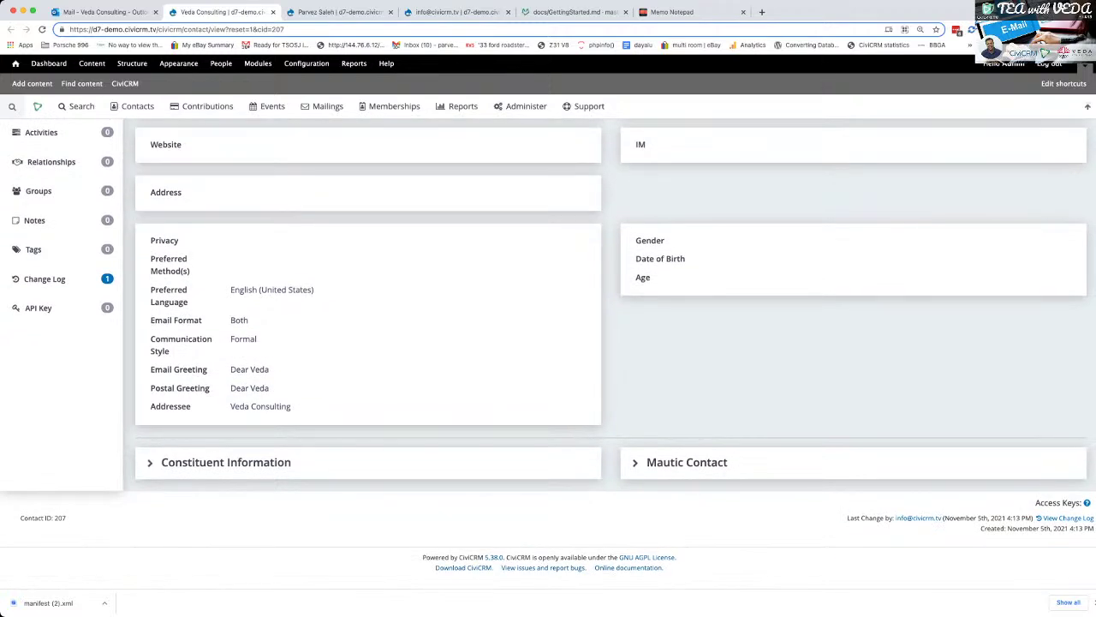
{"action": "scroll", "coordinate": [557, 326], "scroll_direction": "up", "scroll_amount": 5}
{"action": "left_click", "coordinate": [103, 12]}
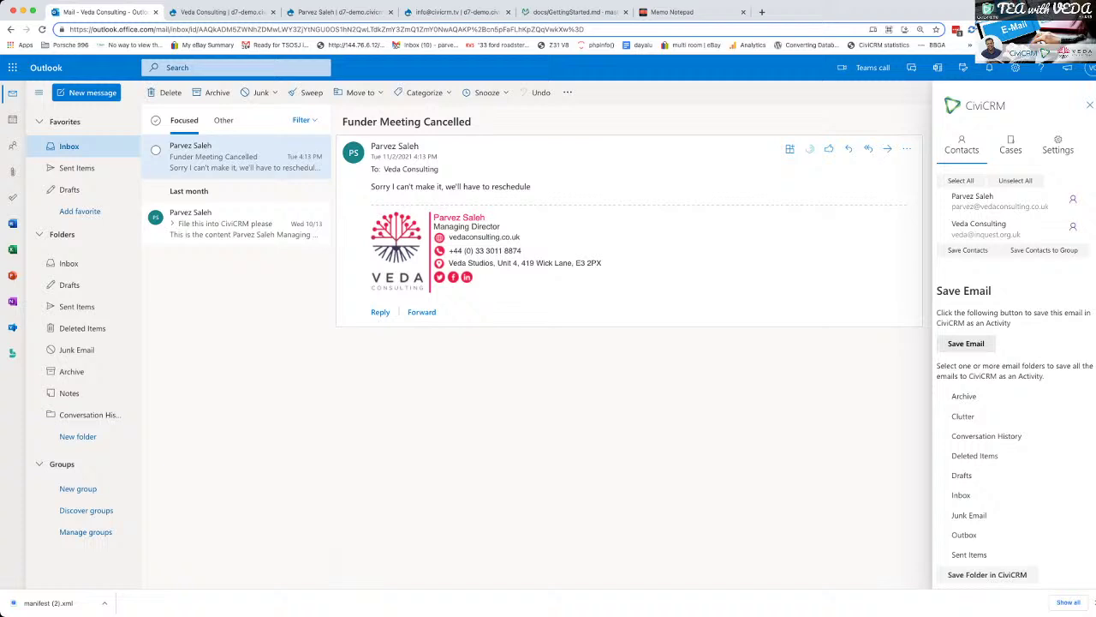
Save the "Funder Meeting Cancelled" email to CiviCRM as an activity and inspect the event registration among the sender's activities
{"action": "left_click", "coordinate": [966, 344]}
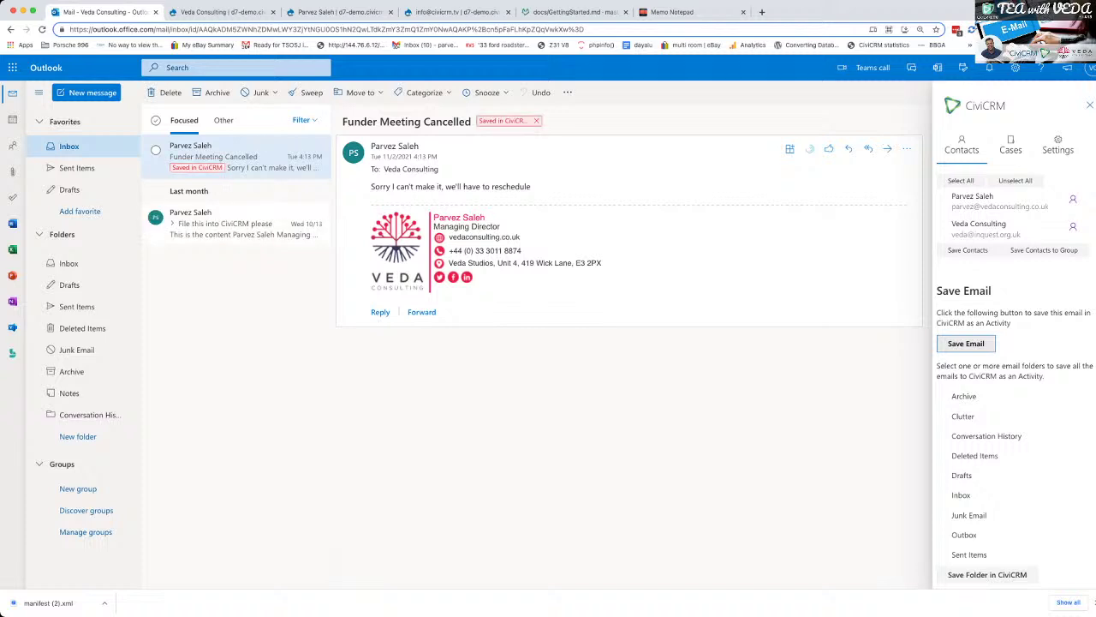
{"action": "left_click", "coordinate": [338, 12]}
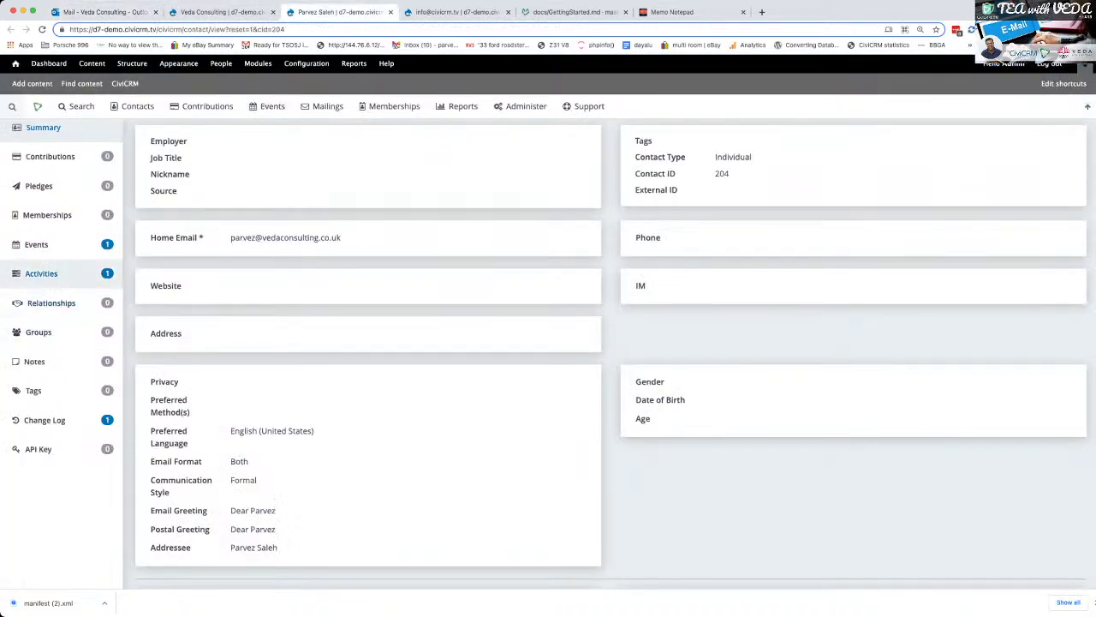
{"action": "left_click", "coordinate": [41, 273]}
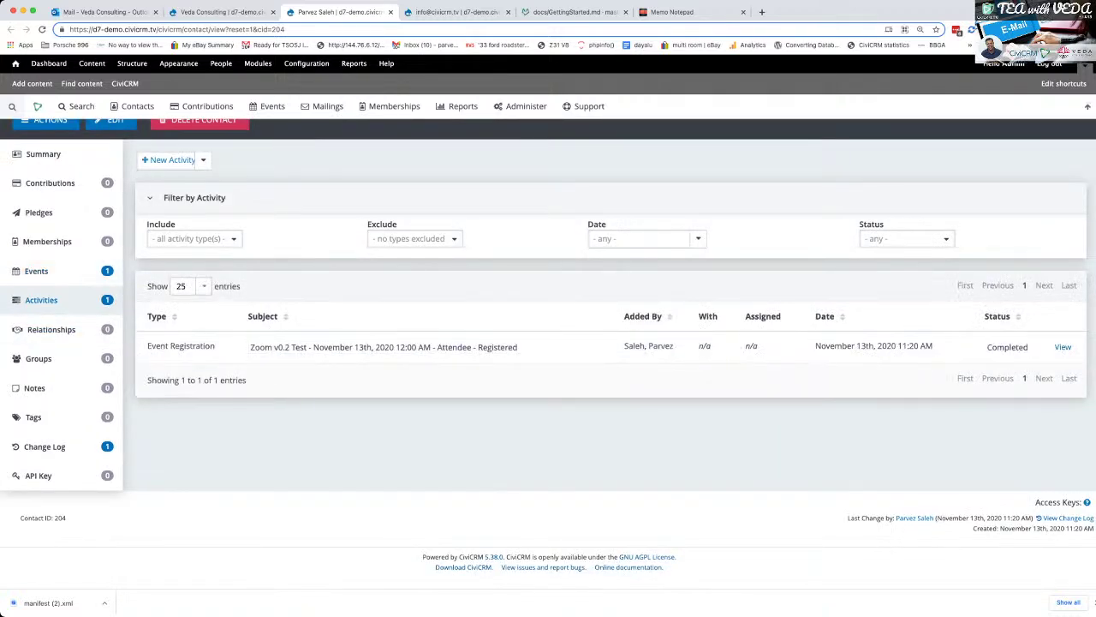
{"action": "left_click", "coordinate": [1063, 346]}
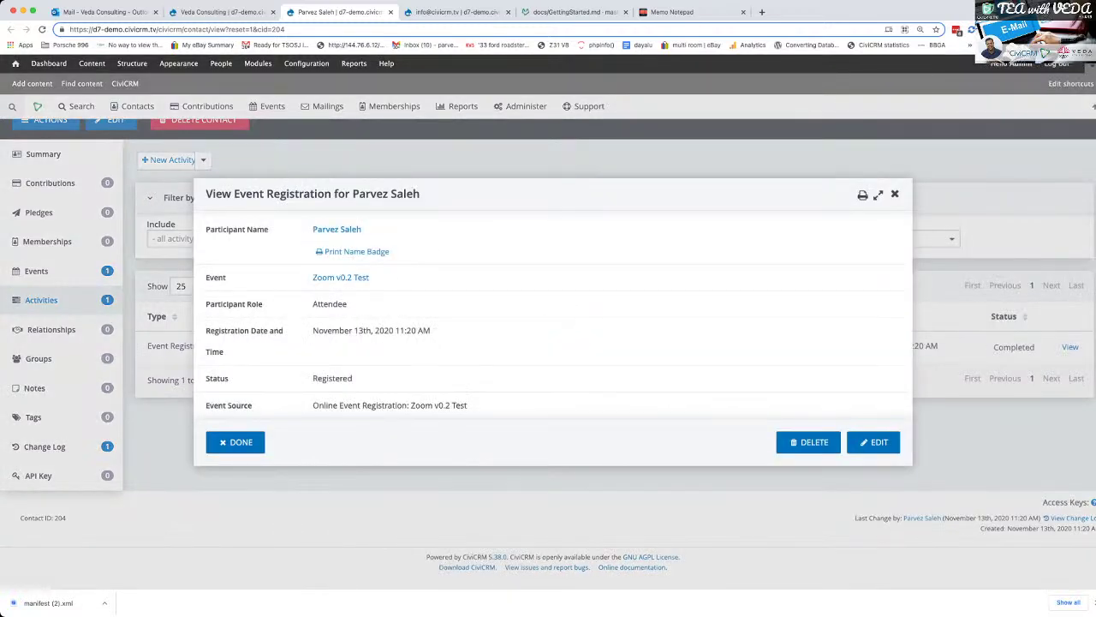
{"action": "key", "text": "Escape"}
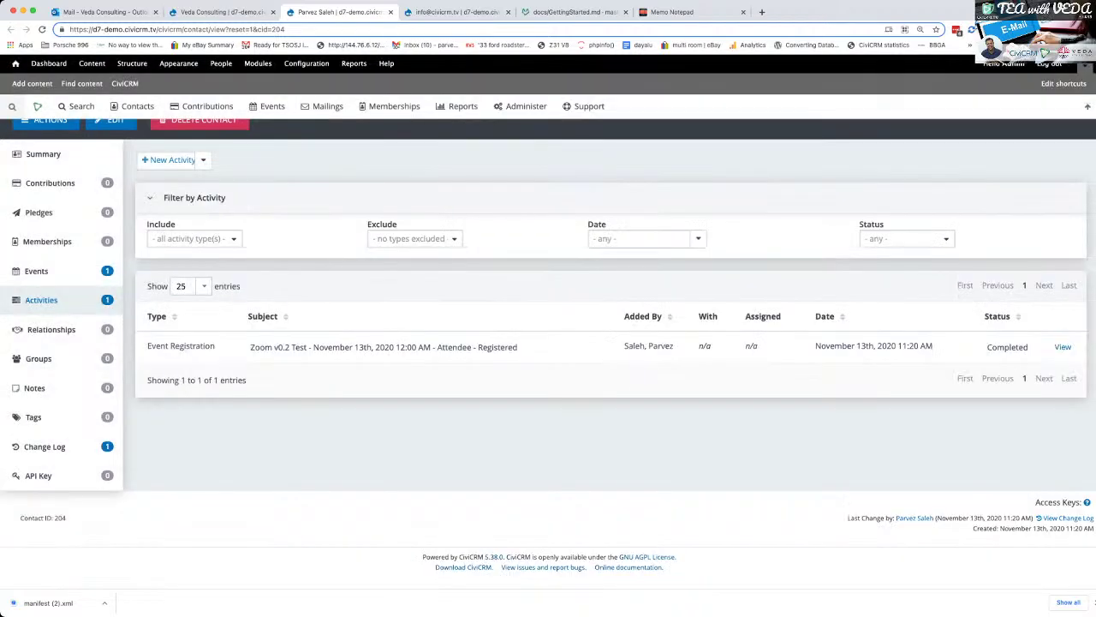
Reload the sender's CiviCRM record and the API key owner's record, and list the API key owner's activities
{"action": "left_click", "coordinate": [42, 29]}
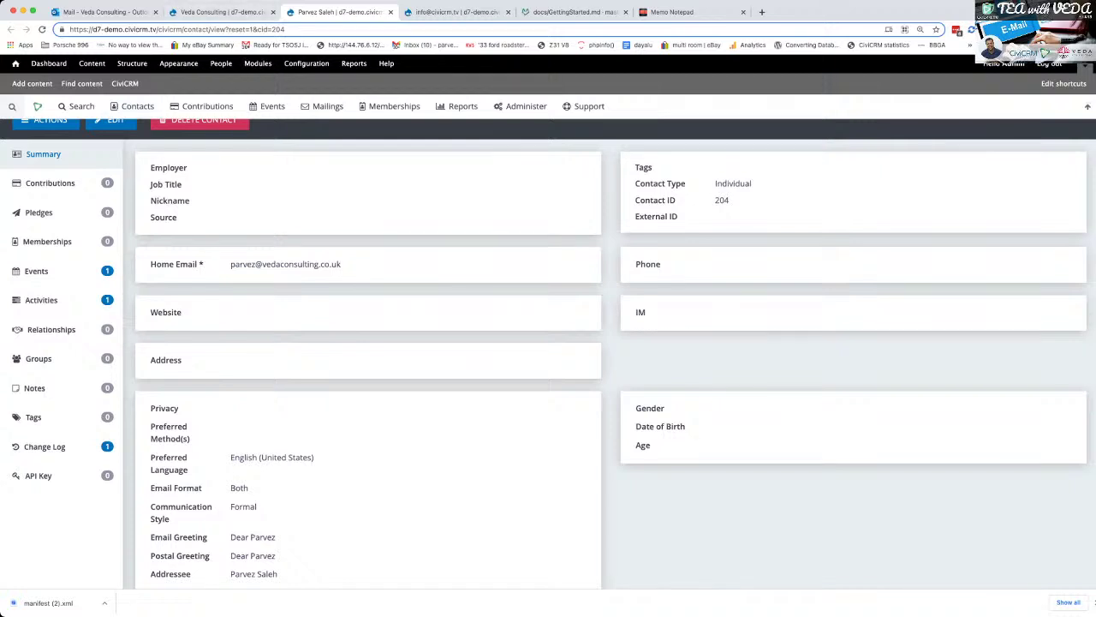
{"action": "left_click", "coordinate": [456, 12]}
{"action": "left_click", "coordinate": [42, 29]}
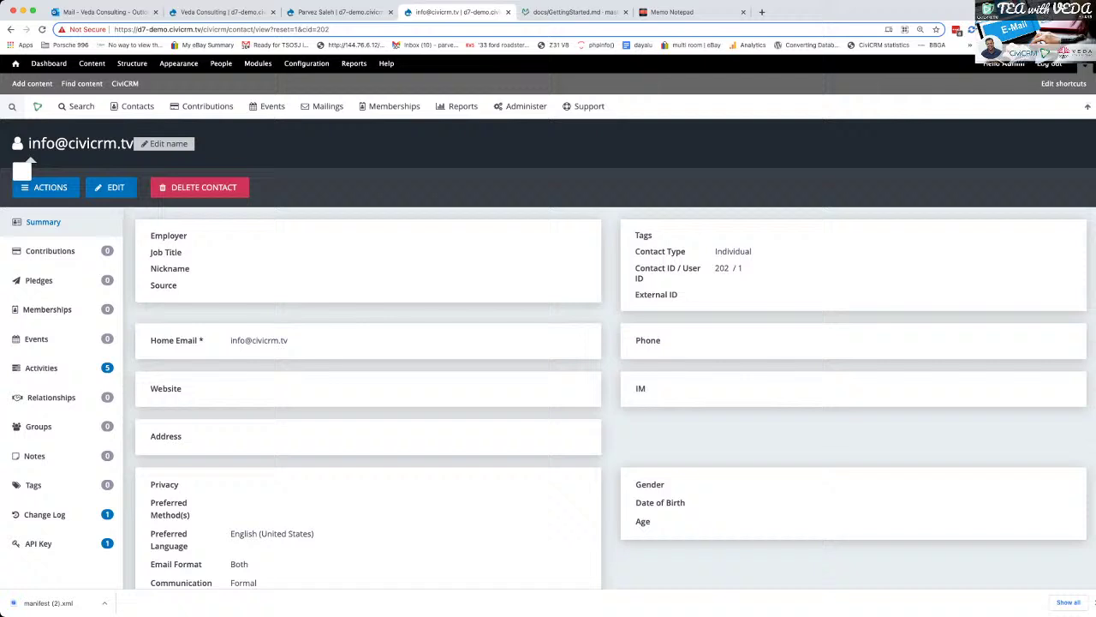
{"action": "left_click", "coordinate": [41, 367]}
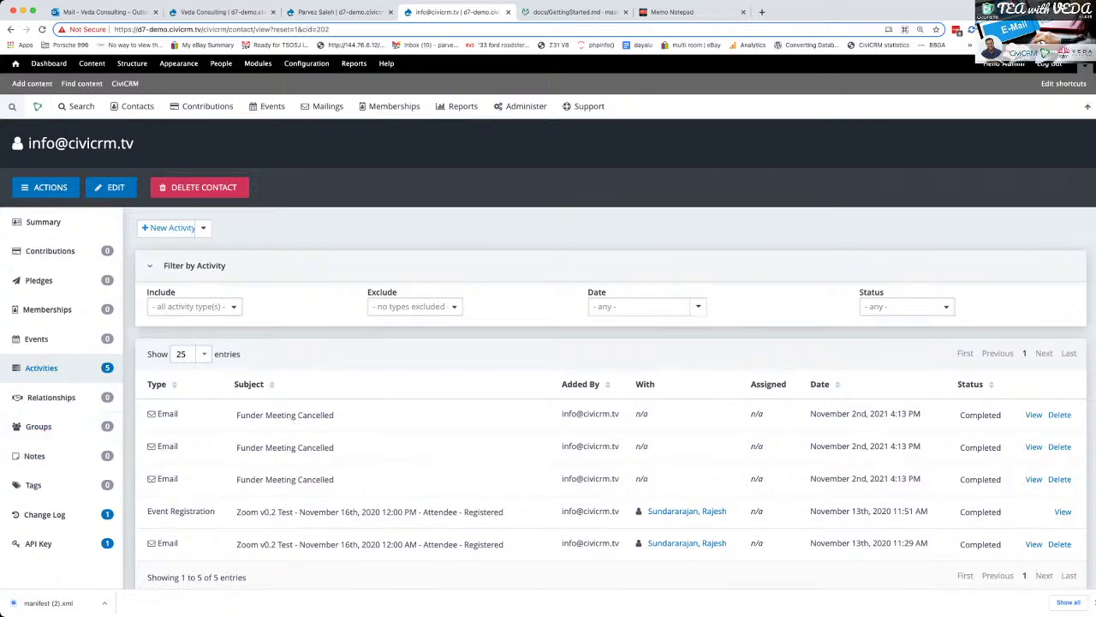
Check the recipient's record and the sender's activity list in CiviCRM for the saved email
{"action": "left_click", "coordinate": [339, 12]}
{"action": "left_click", "coordinate": [221, 12]}
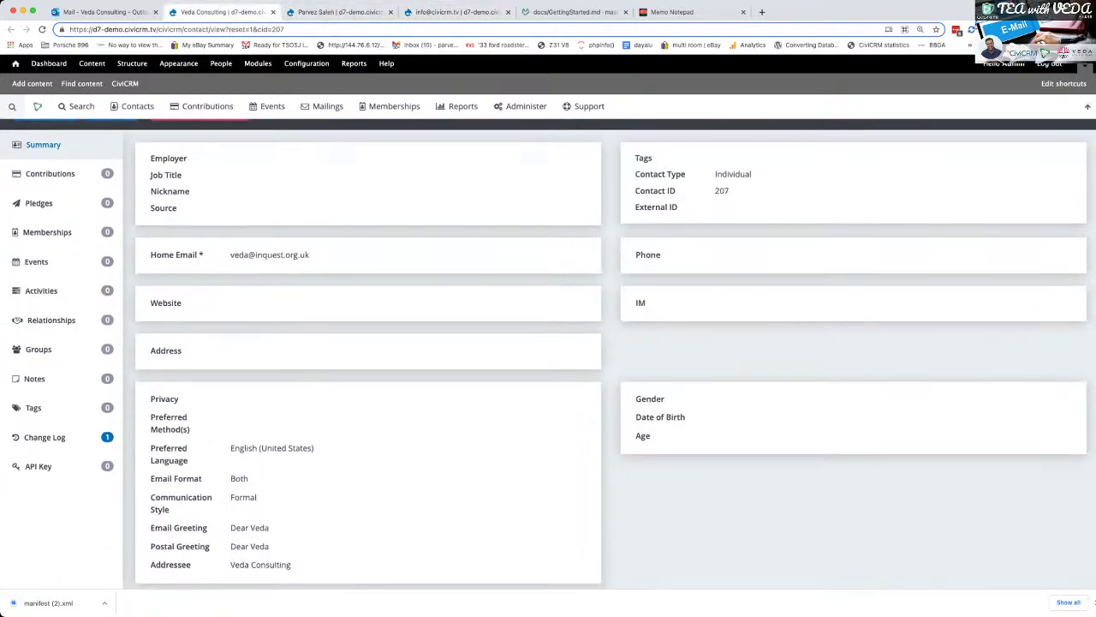
{"action": "left_click", "coordinate": [104, 12]}
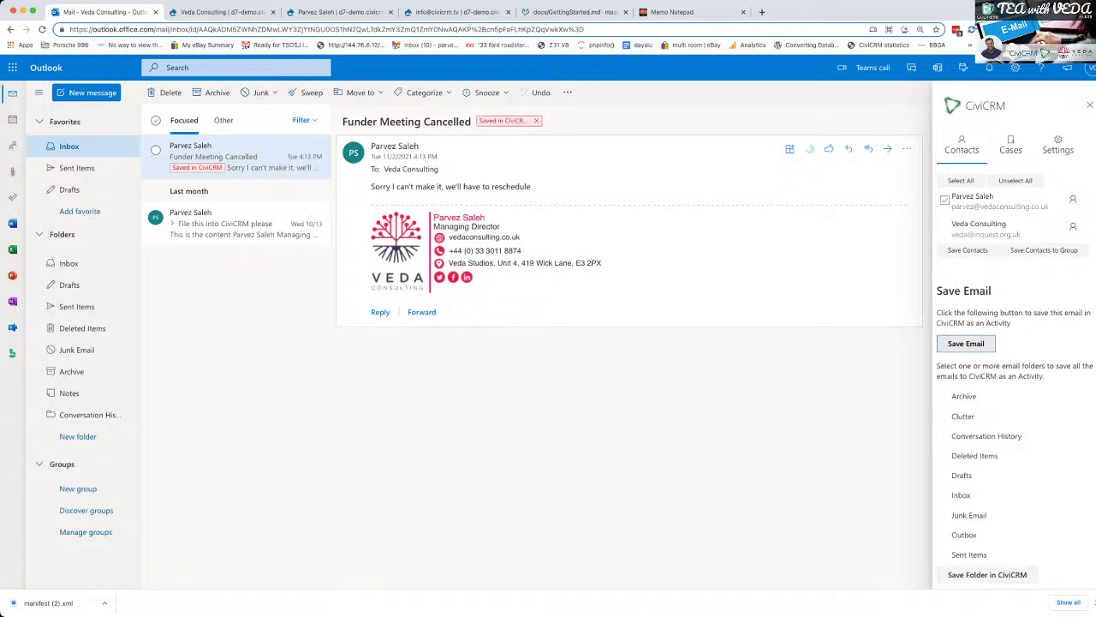
{"action": "left_click", "coordinate": [224, 12]}
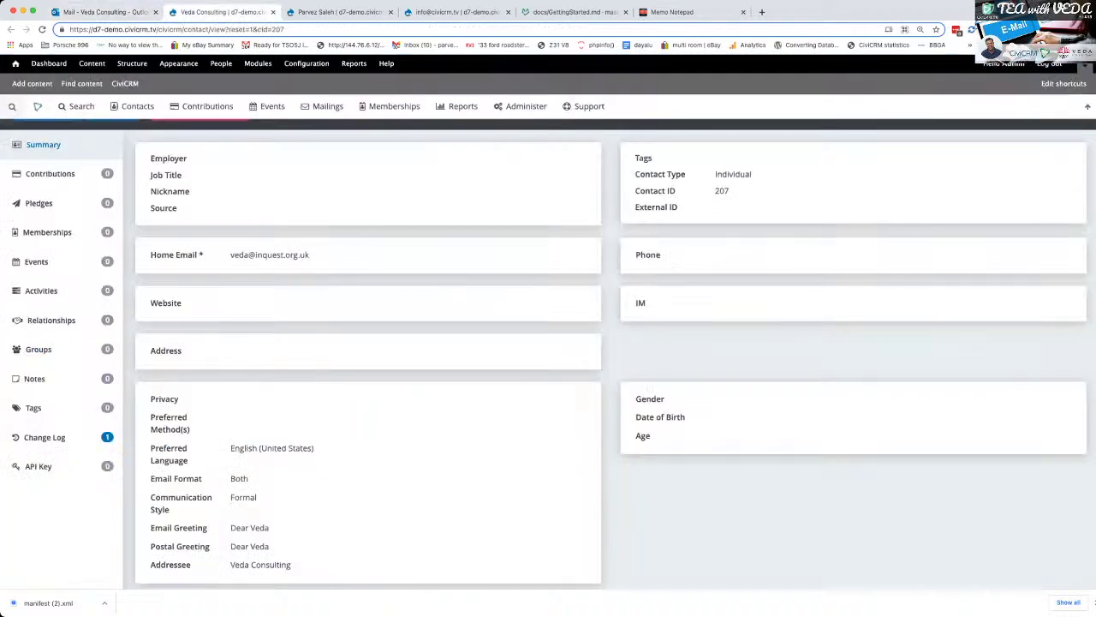
{"action": "left_click", "coordinate": [343, 12]}
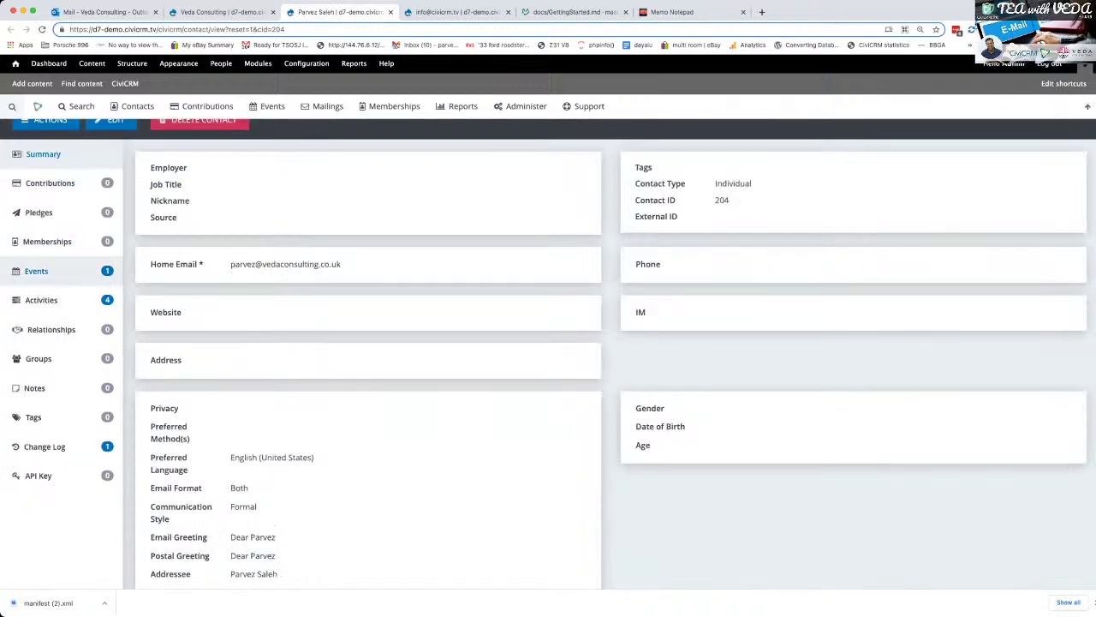
{"action": "left_click", "coordinate": [41, 300]}
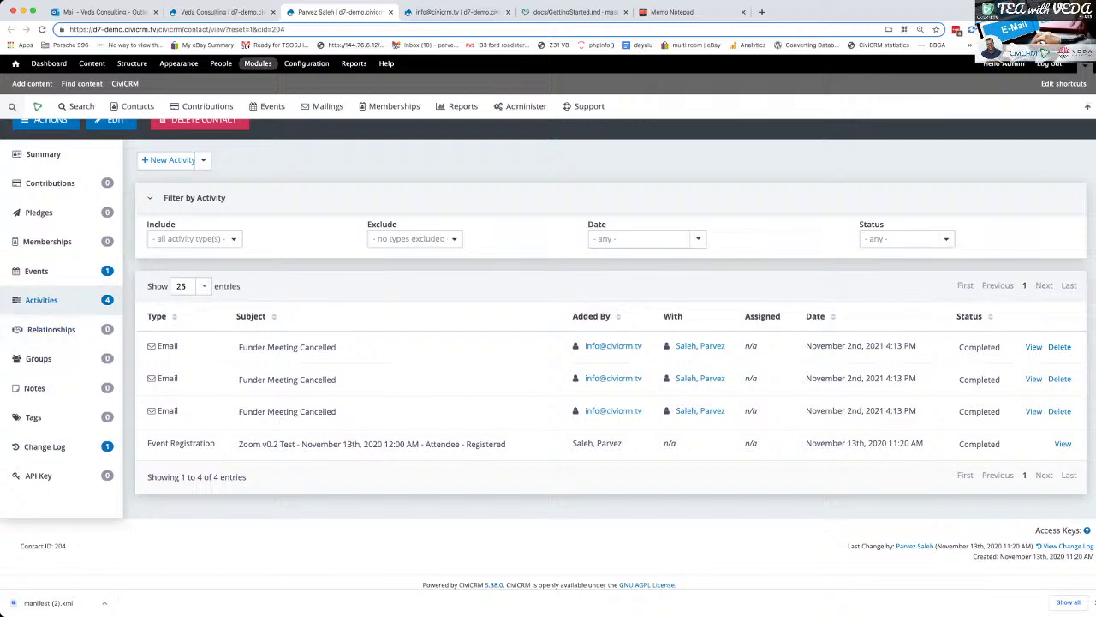
{"action": "left_click", "coordinate": [225, 12]}
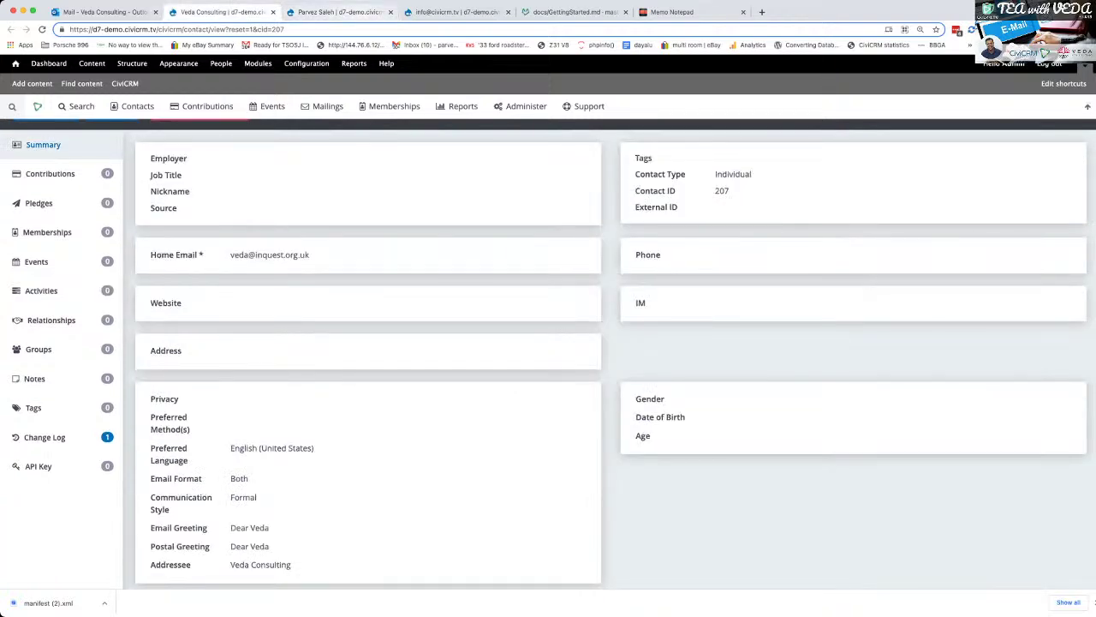
Remove the "Saved in CiviCRM" category from the "Funder Meeting Cancelled" email in Outlook and save the email to CiviCRM again
{"action": "left_click", "coordinate": [103, 12]}
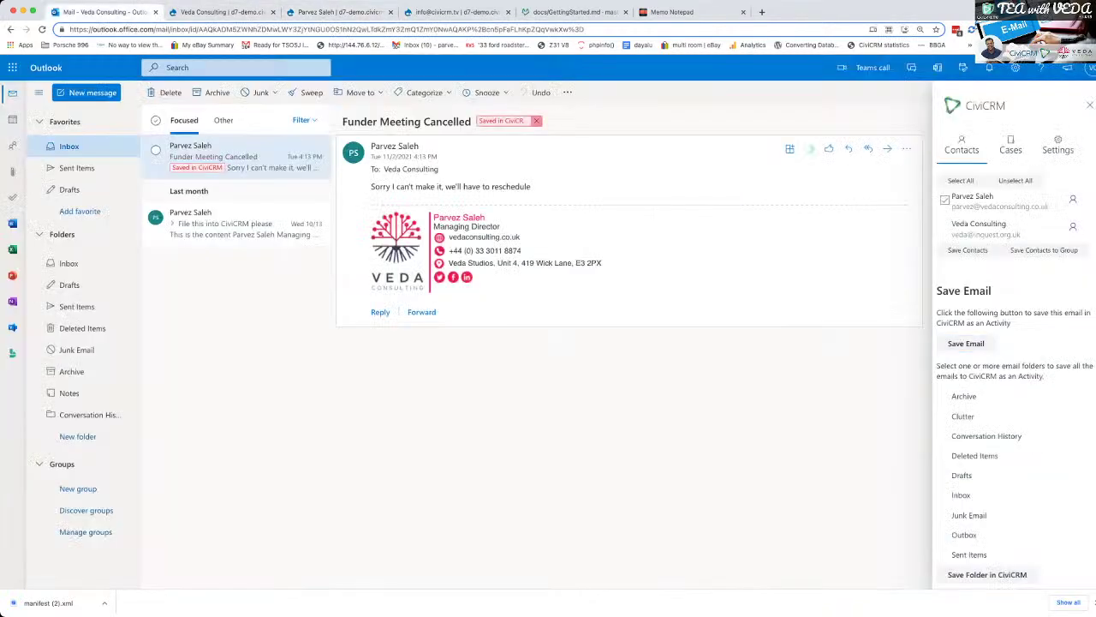
{"action": "left_click", "coordinate": [536, 120]}
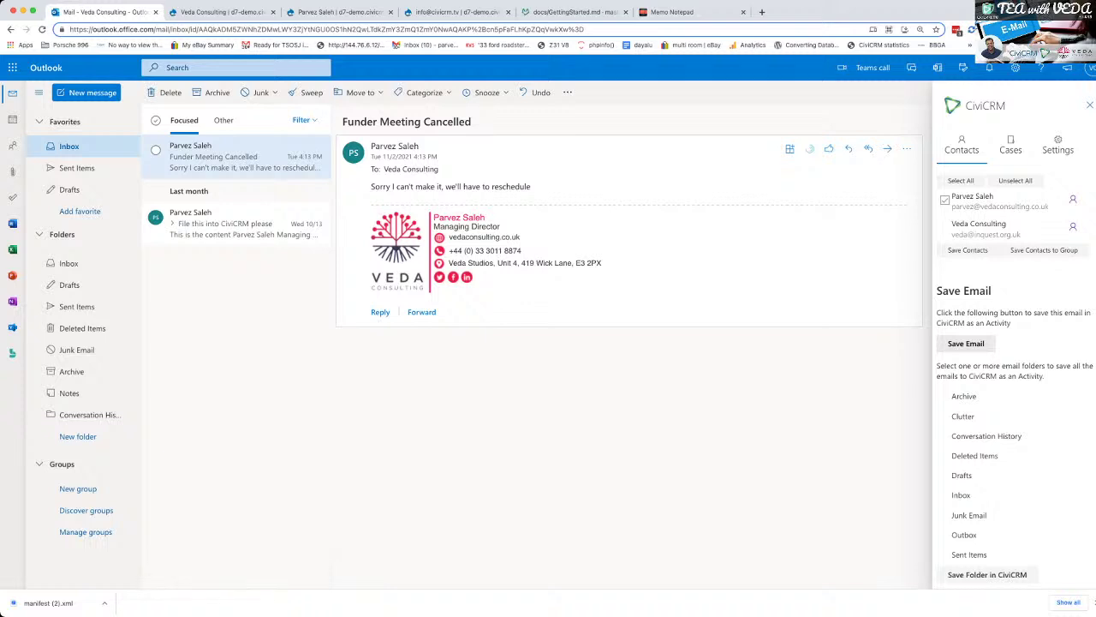
{"action": "left_click", "coordinate": [966, 342]}
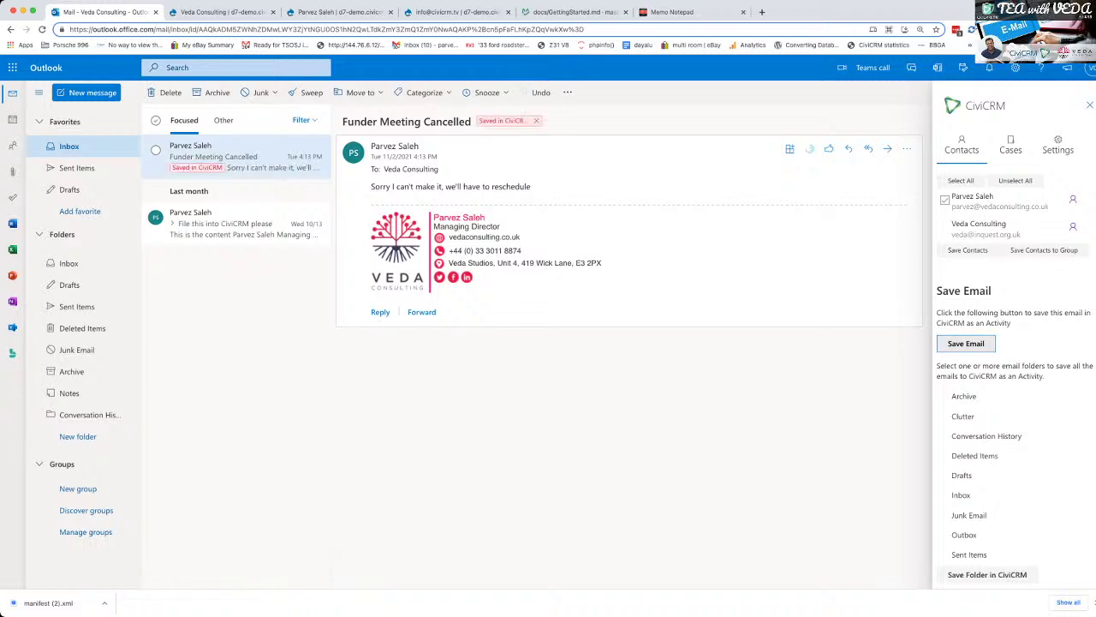
Reload the sender's CiviCRM record and examine its activities for the re-saved "Funder Meeting Cancelled" email
{"action": "left_click", "coordinate": [221, 12]}
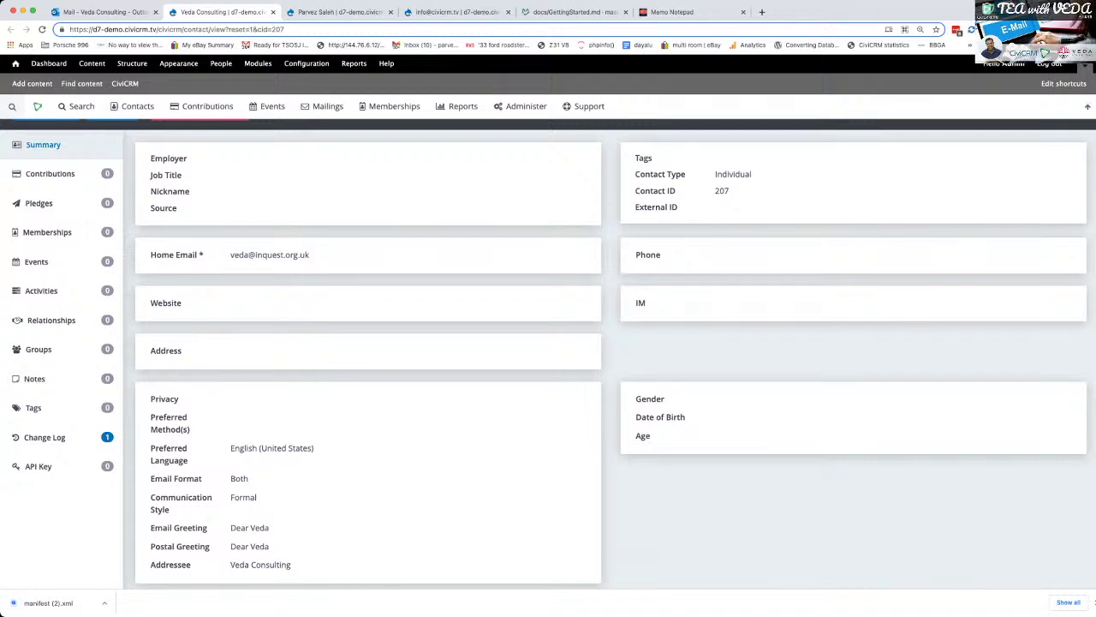
{"action": "left_click", "coordinate": [333, 12]}
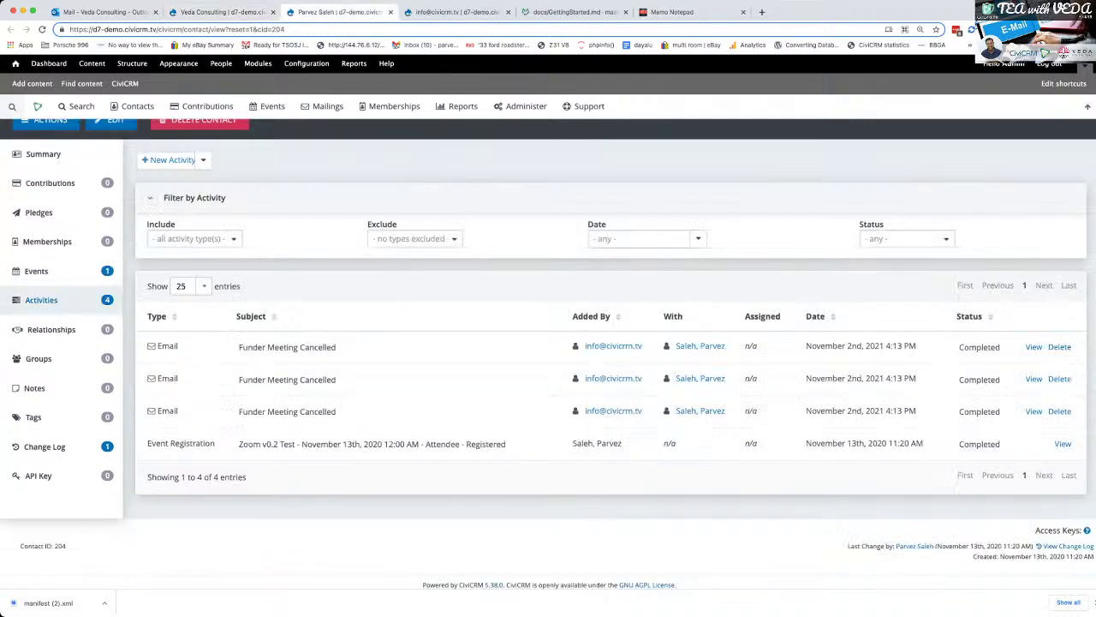
{"action": "key", "text": "super+r"}
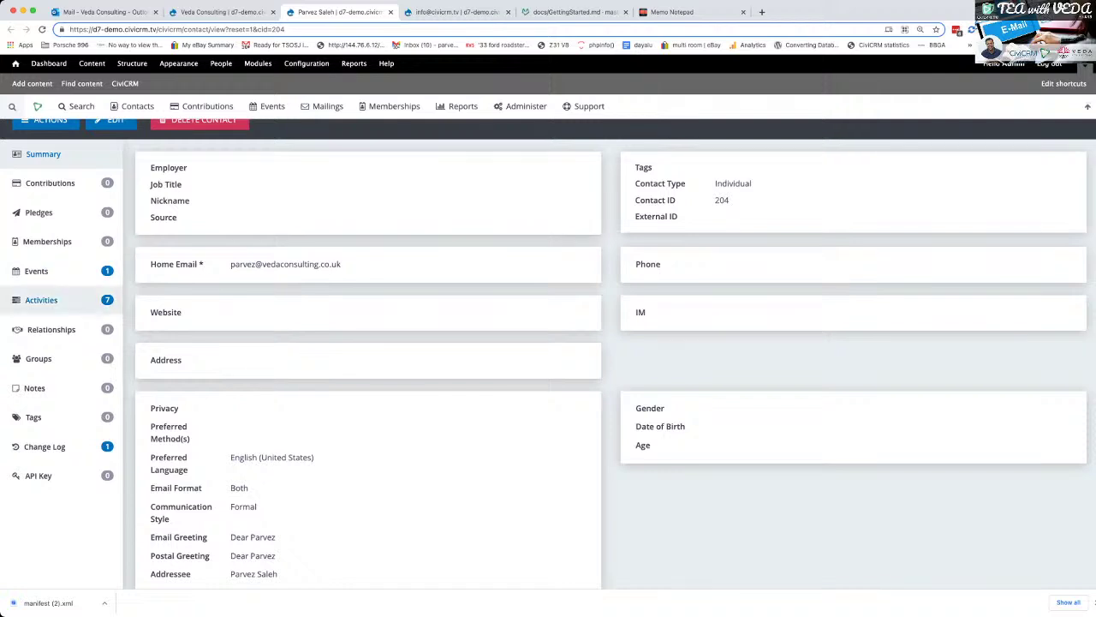
{"action": "left_click", "coordinate": [41, 300]}
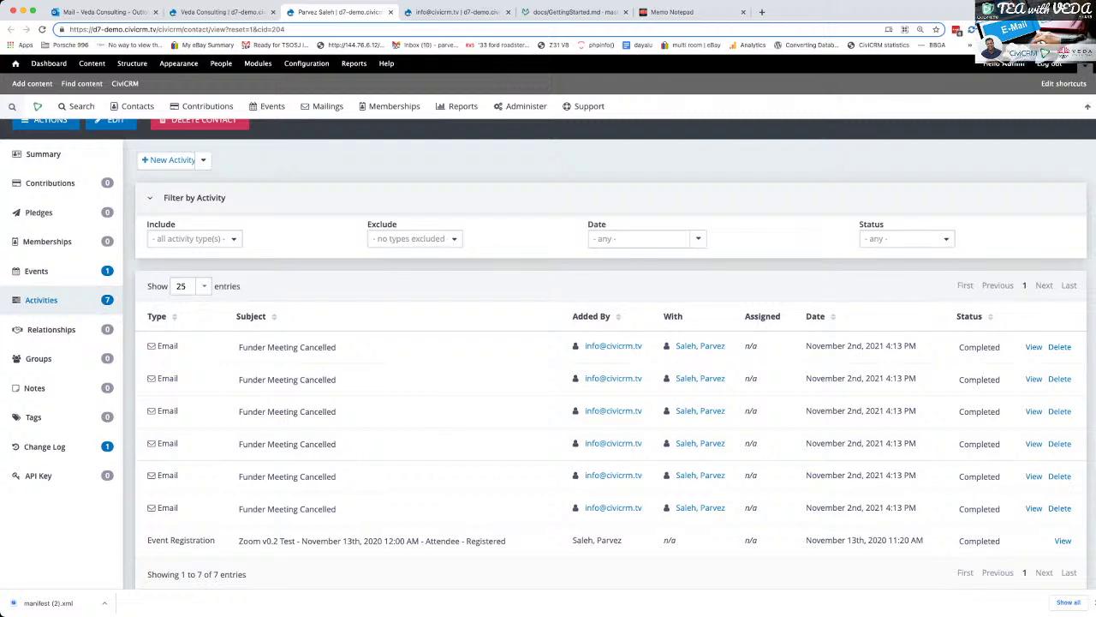
{"action": "left_click", "coordinate": [105, 12]}
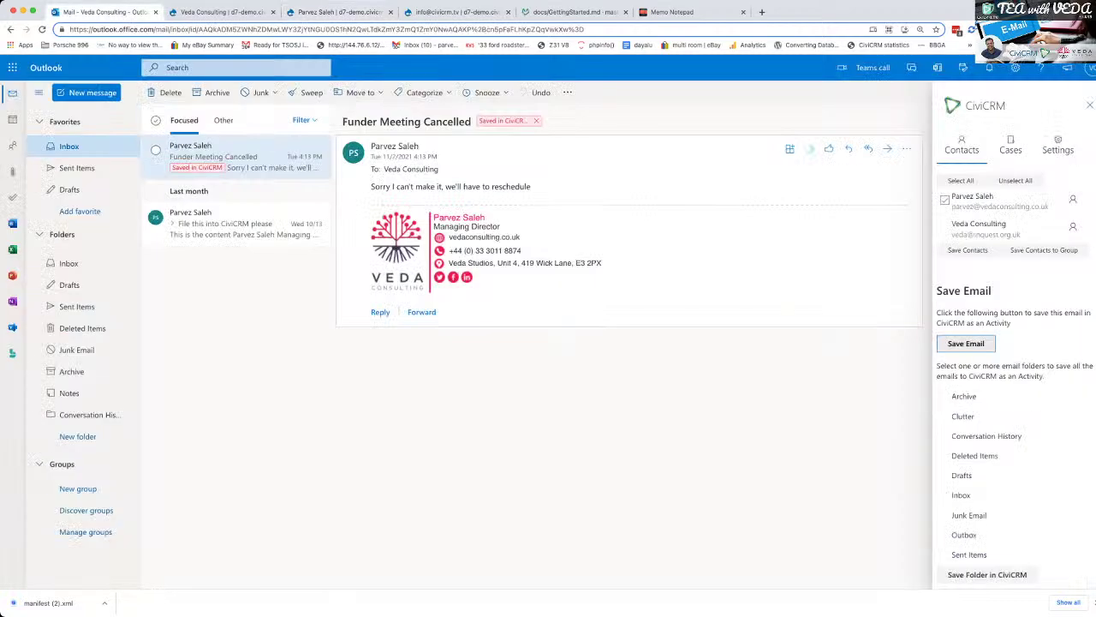
{"action": "left_click", "coordinate": [221, 12]}
{"action": "left_click", "coordinate": [329, 12]}
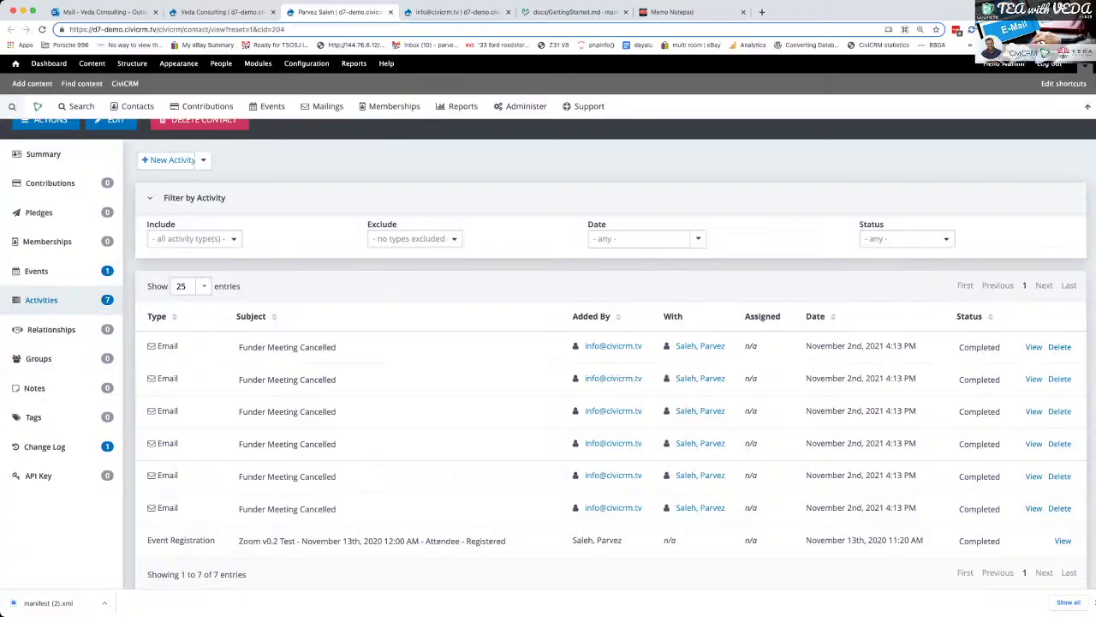
{"action": "key", "text": "super+Tab"}
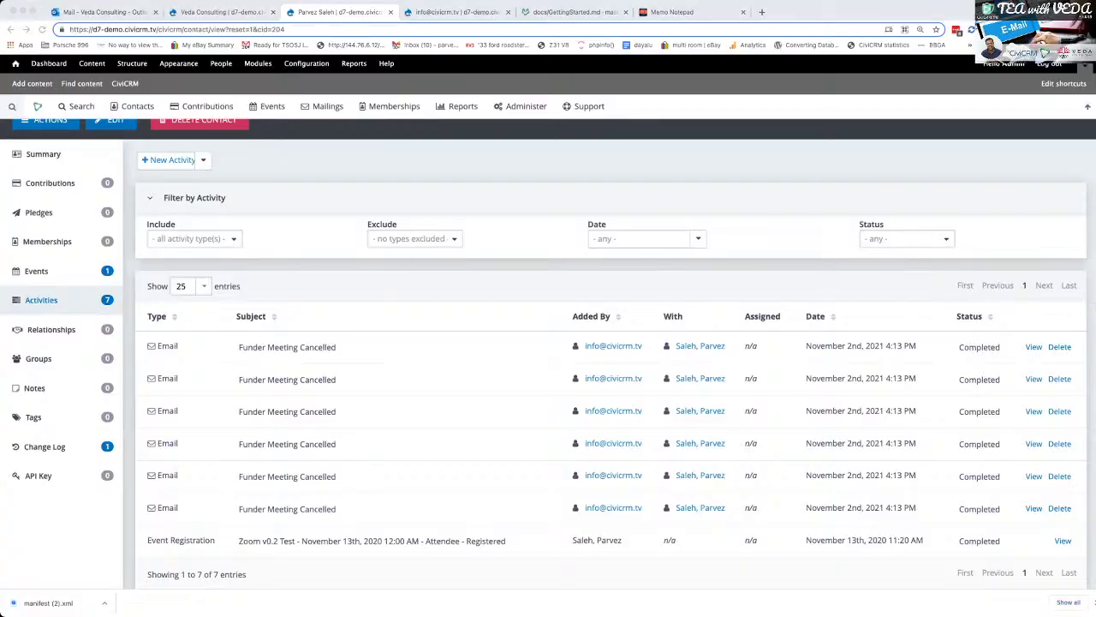
{"action": "left_click", "coordinate": [1034, 347]}
{"action": "left_click", "coordinate": [895, 114]}
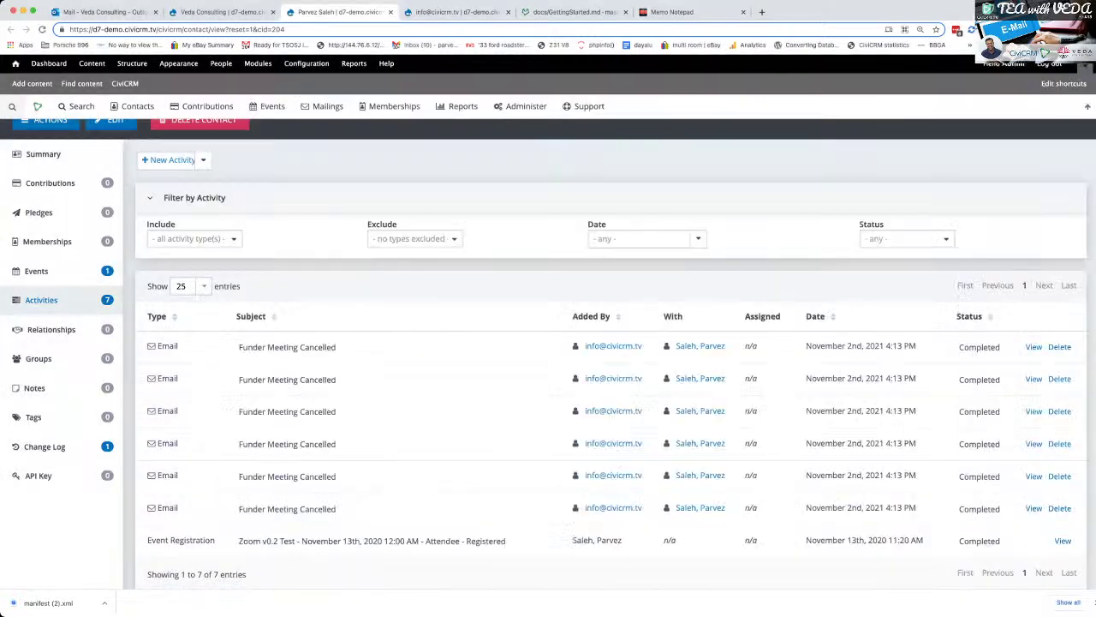
Switch between the "Funder Meeting Cancelled" and "File this into CiviCRM please" emails in Outlook to compare their "Saved in CiviCRM" category
{"action": "left_click", "coordinate": [104, 12]}
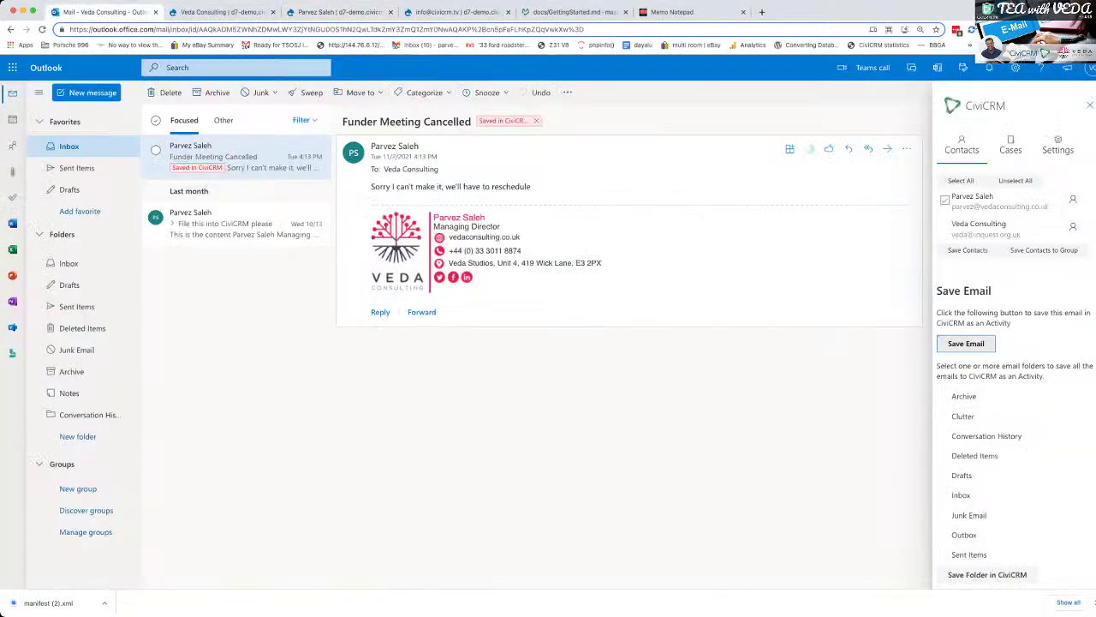
{"action": "left_click", "coordinate": [231, 225]}
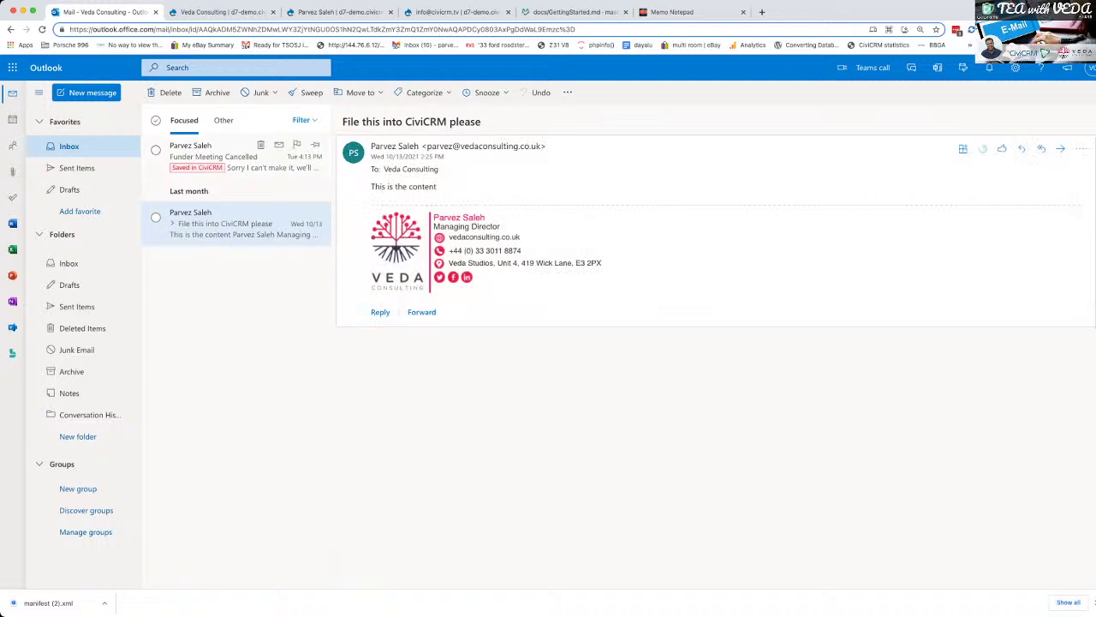
{"action": "left_click", "coordinate": [232, 158]}
{"action": "left_click", "coordinate": [231, 224]}
{"action": "left_click", "coordinate": [231, 158]}
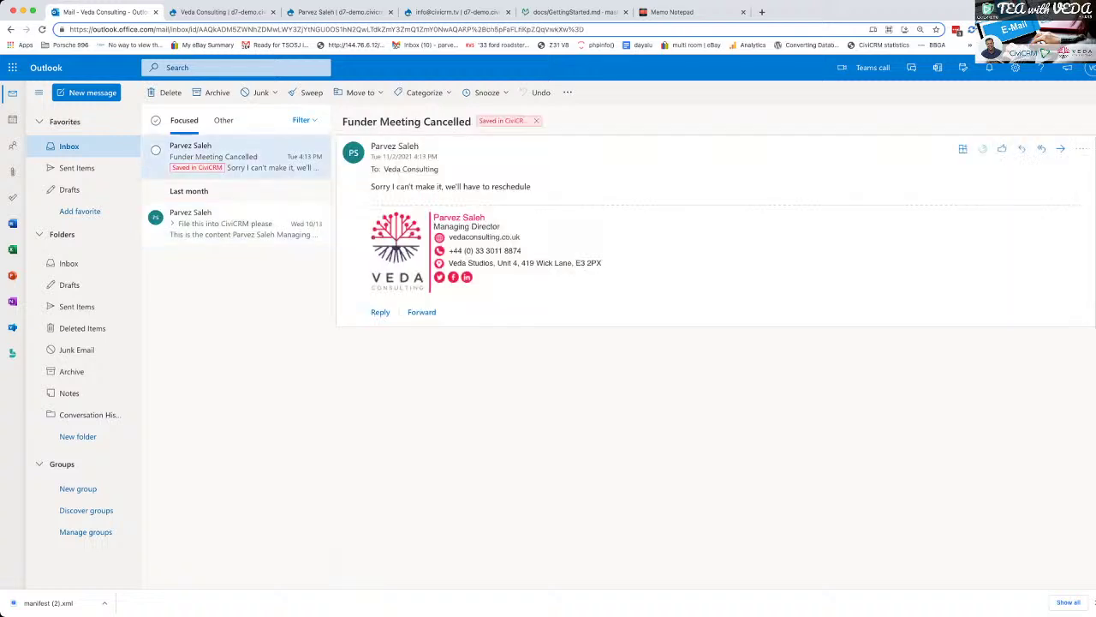
Look for the CiviCRM add-in among the "Funder Meeting Cancelled" email's further actions, dismiss them, and switch to the recipient's CiviCRM record
{"action": "left_click", "coordinate": [1080, 148]}
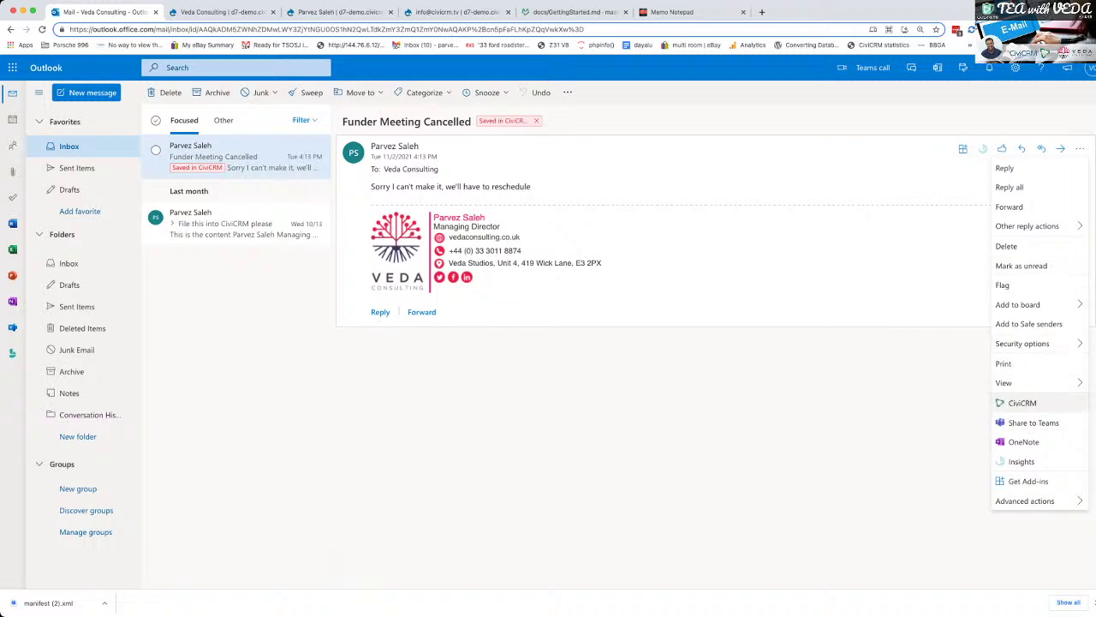
{"action": "key", "text": "Escape"}
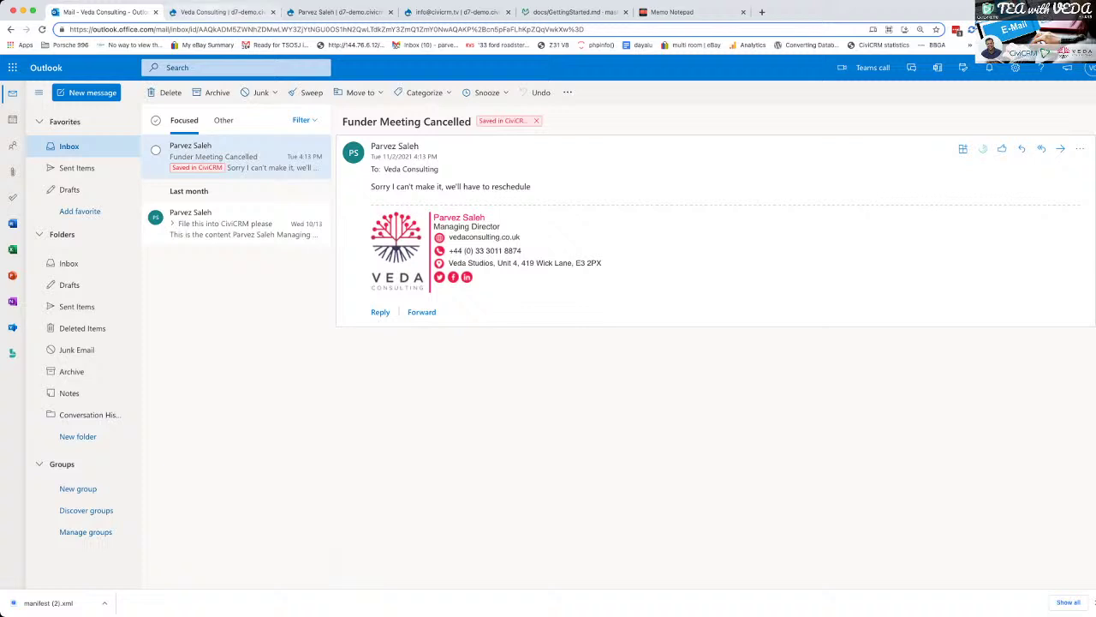
{"action": "left_click", "coordinate": [218, 12]}
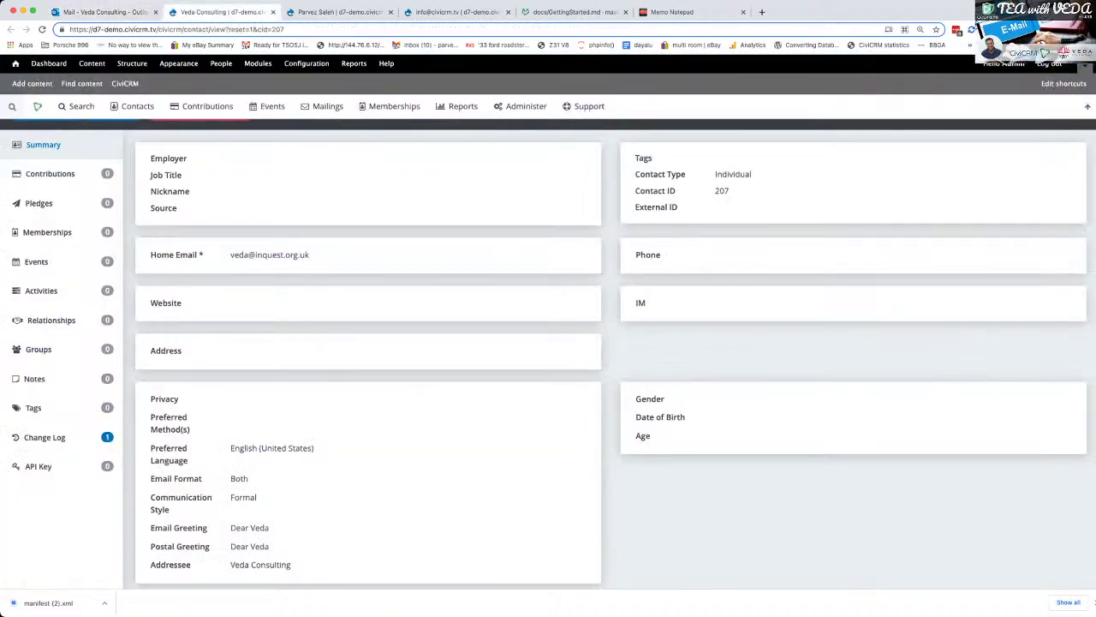
Enable the CiviCase component in CiviCRM's system settings and save the component selection
{"action": "left_click", "coordinate": [520, 106]}
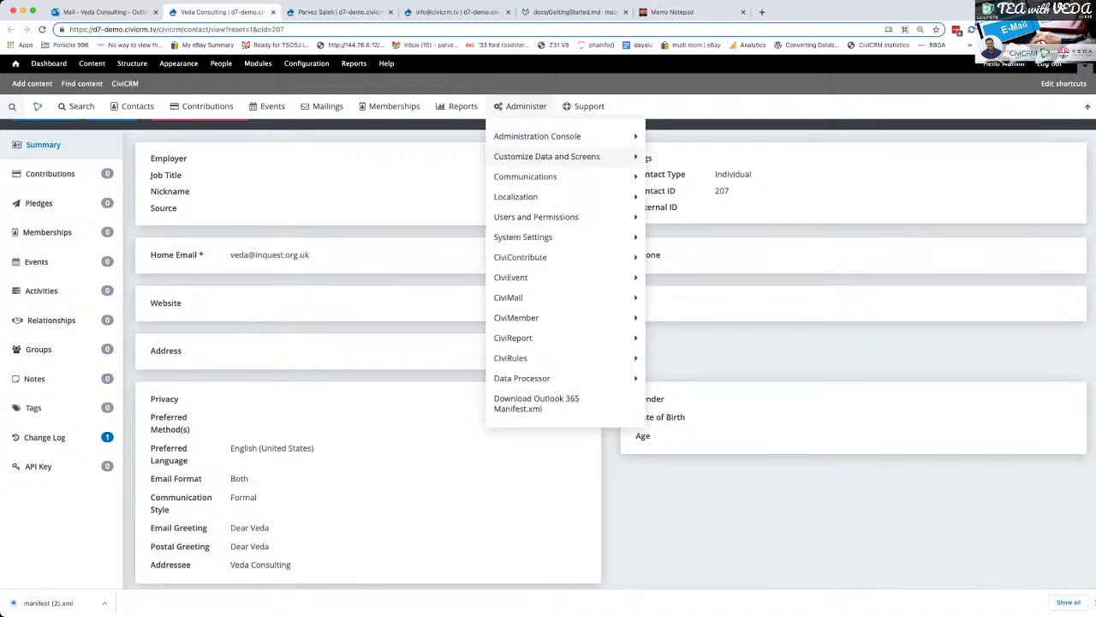
{"action": "mouse_move", "coordinate": [522, 236]}
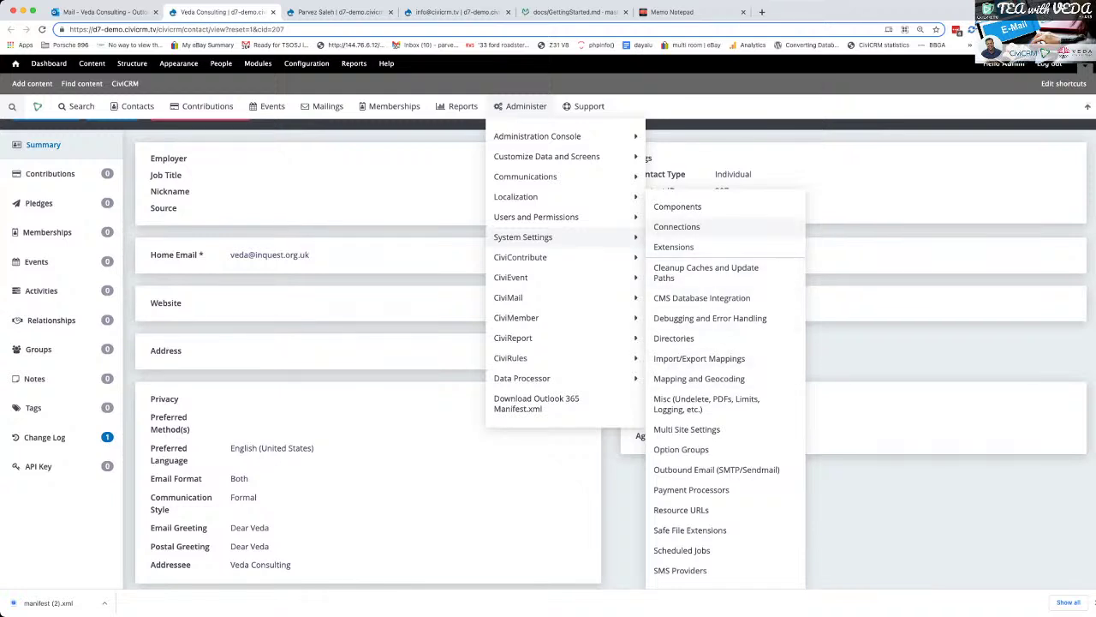
{"action": "left_click", "coordinate": [678, 206]}
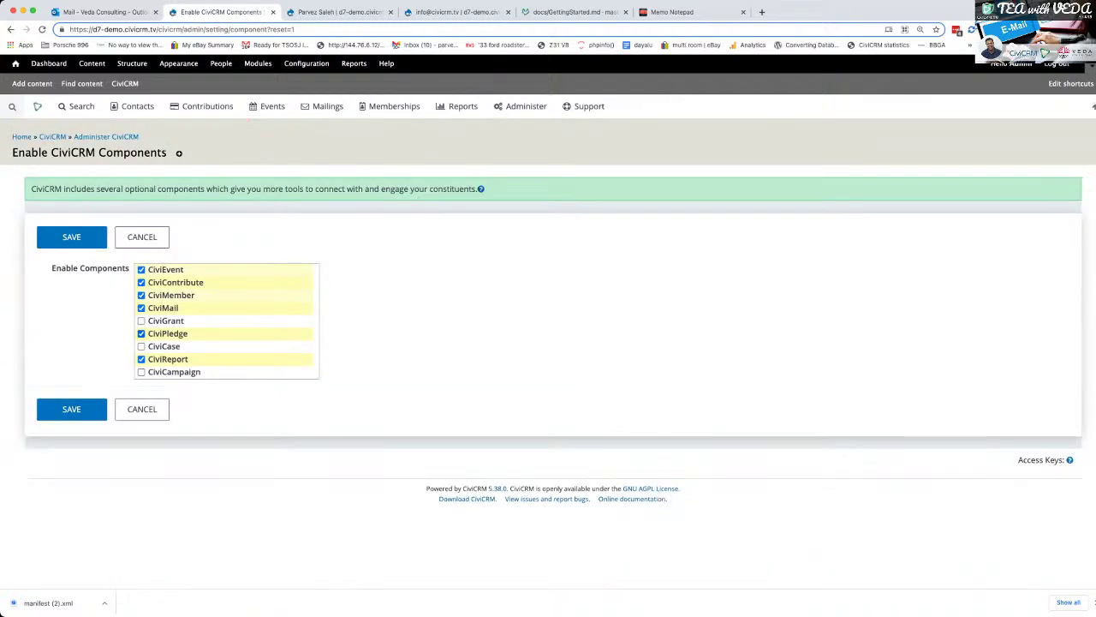
{"action": "left_click", "coordinate": [141, 346]}
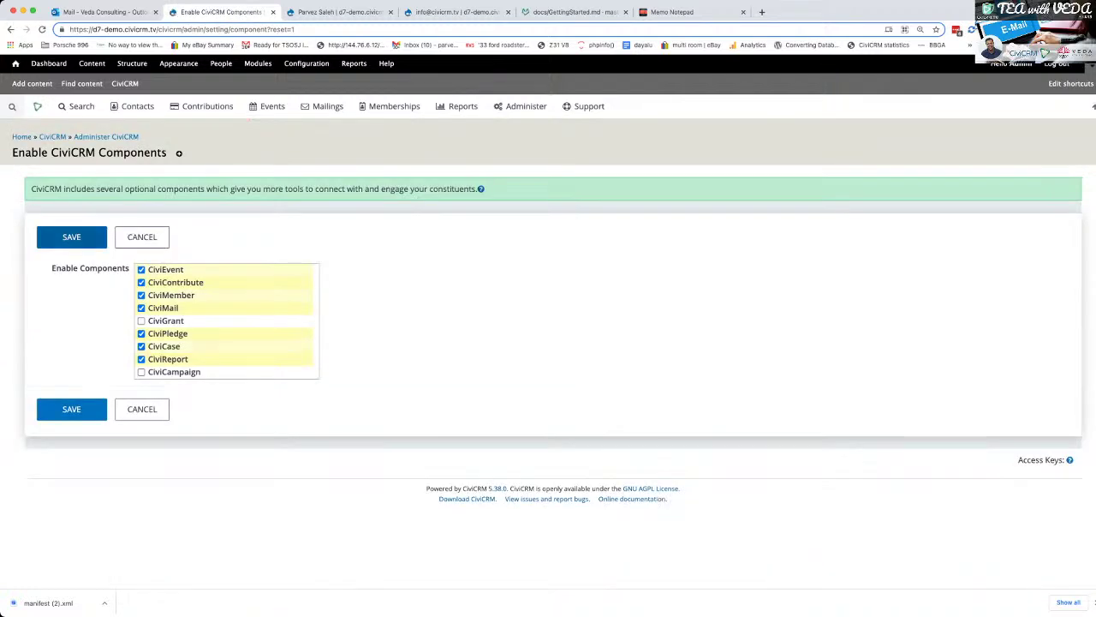
{"action": "left_click", "coordinate": [71, 237]}
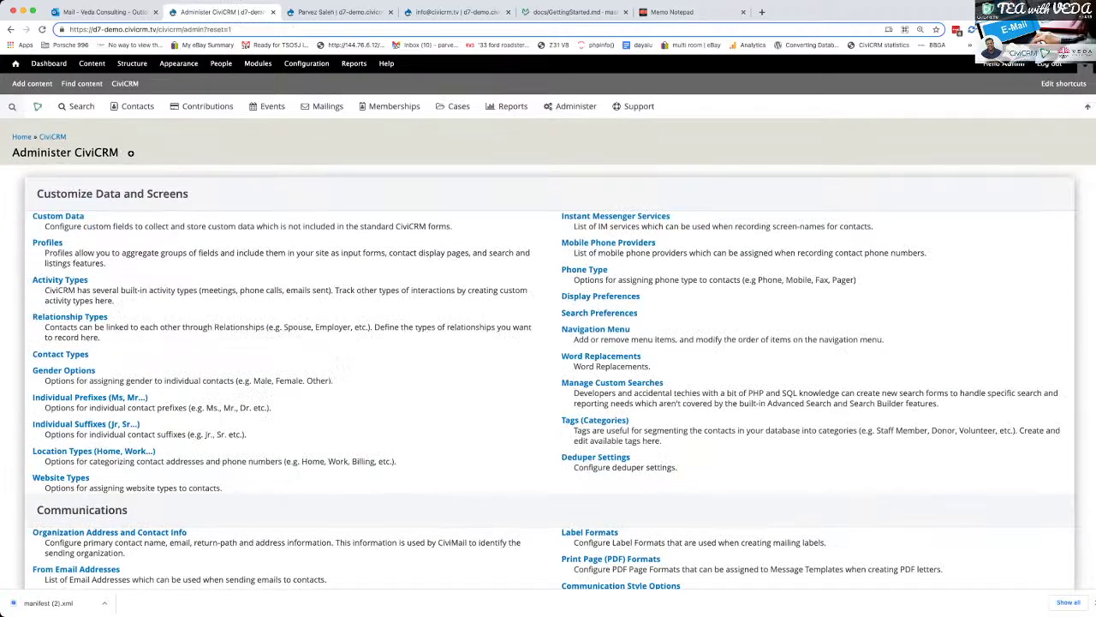
Start a new case from the email sender's CiviCRM contact record and enter the details "Trying out cases for CiviCRM TV"
{"action": "left_click", "coordinate": [343, 12]}
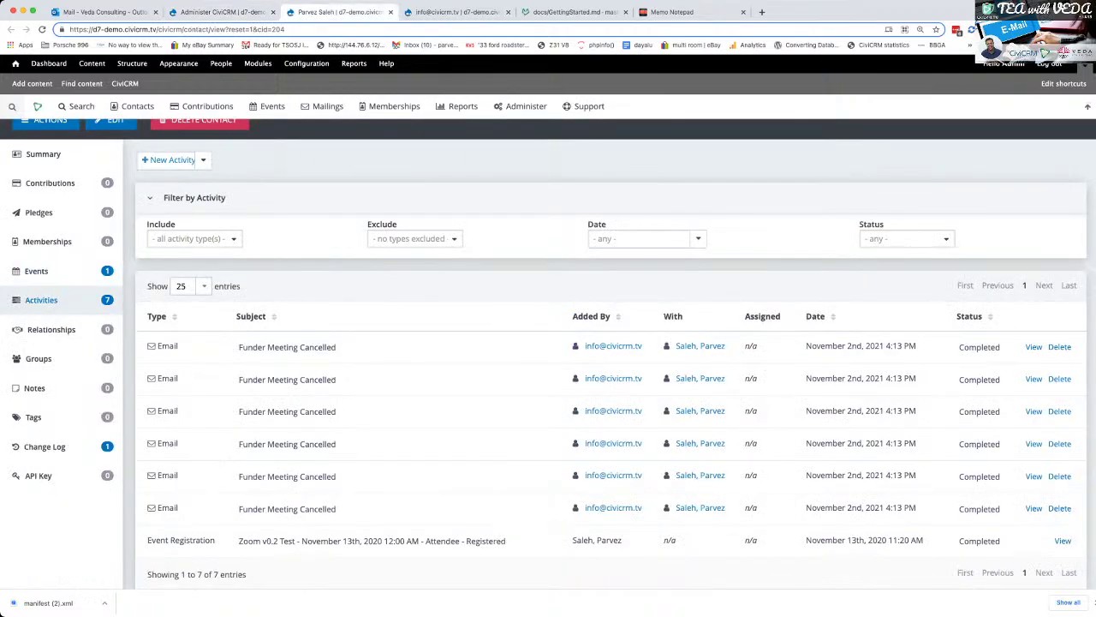
{"action": "scroll", "coordinate": [51, 350], "scroll_direction": "up", "scroll_amount": 2}
{"action": "left_click", "coordinate": [42, 222]}
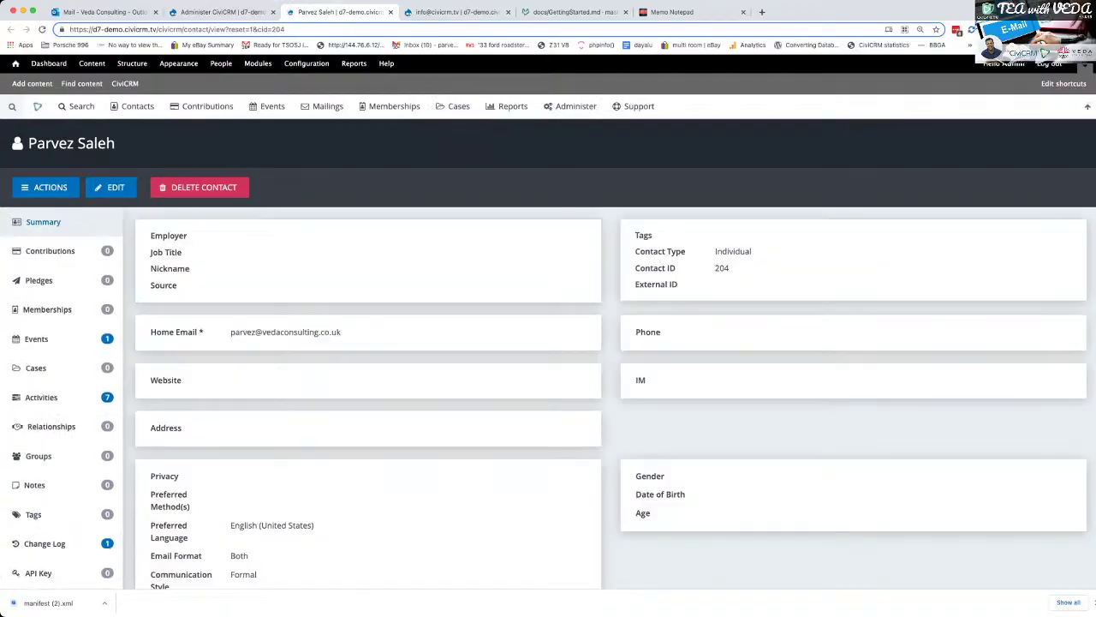
{"action": "left_click", "coordinate": [36, 368]}
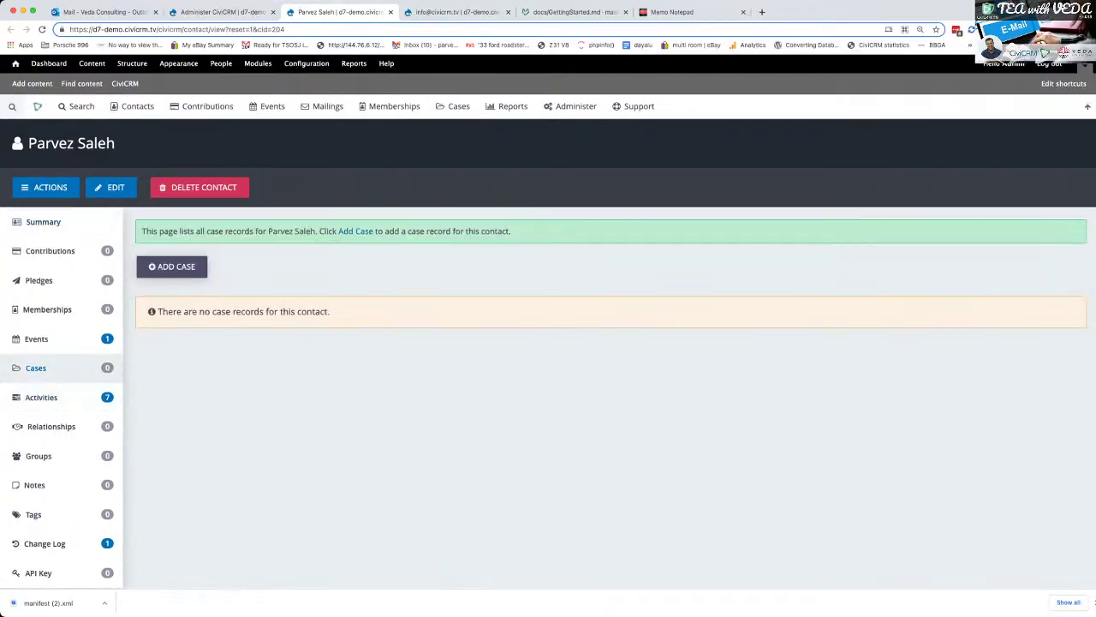
{"action": "left_click", "coordinate": [172, 266]}
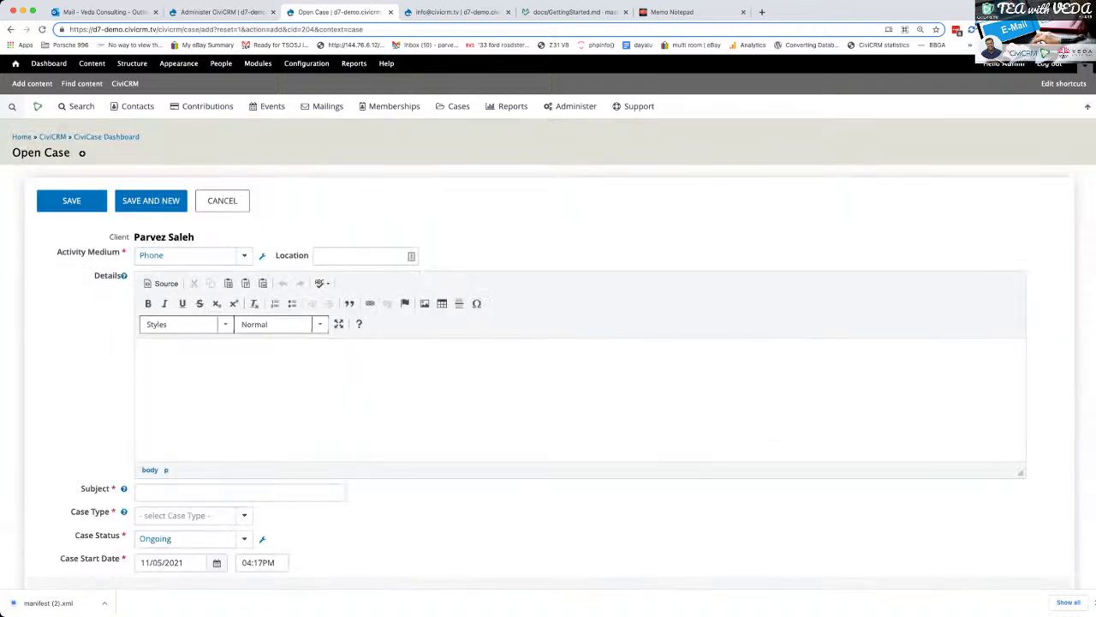
{"action": "type", "text": "Trying out cases for CiviCRM TV"}
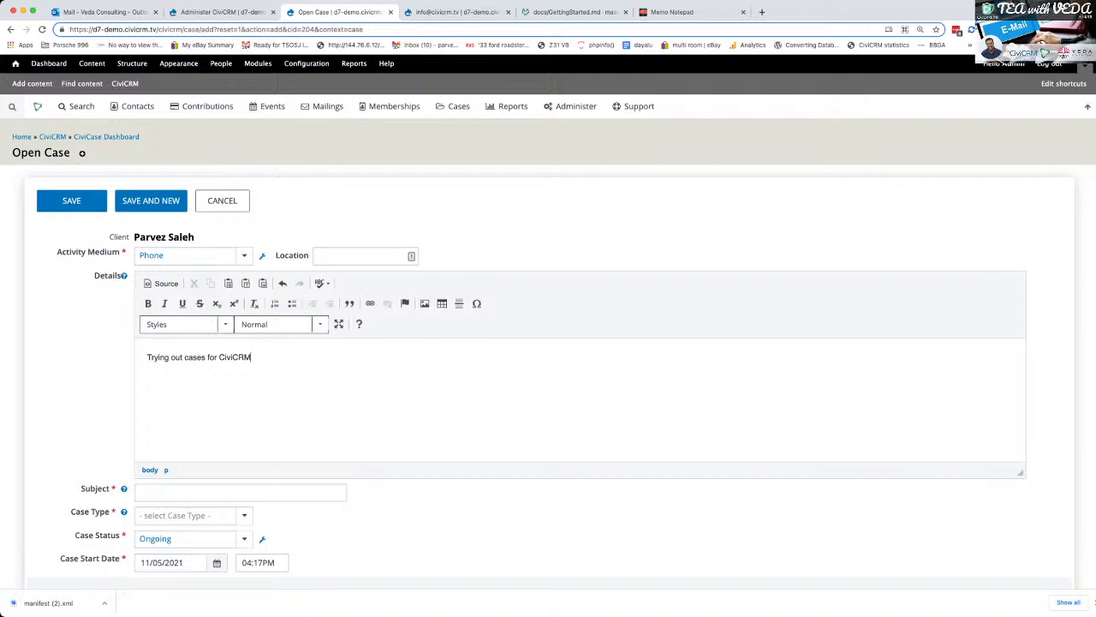
Set the case type to Housing Support, enter the subject "Need a roof over my head", and save the case
{"action": "scroll", "coordinate": [549, 343], "scroll_direction": "down", "scroll_amount": 2}
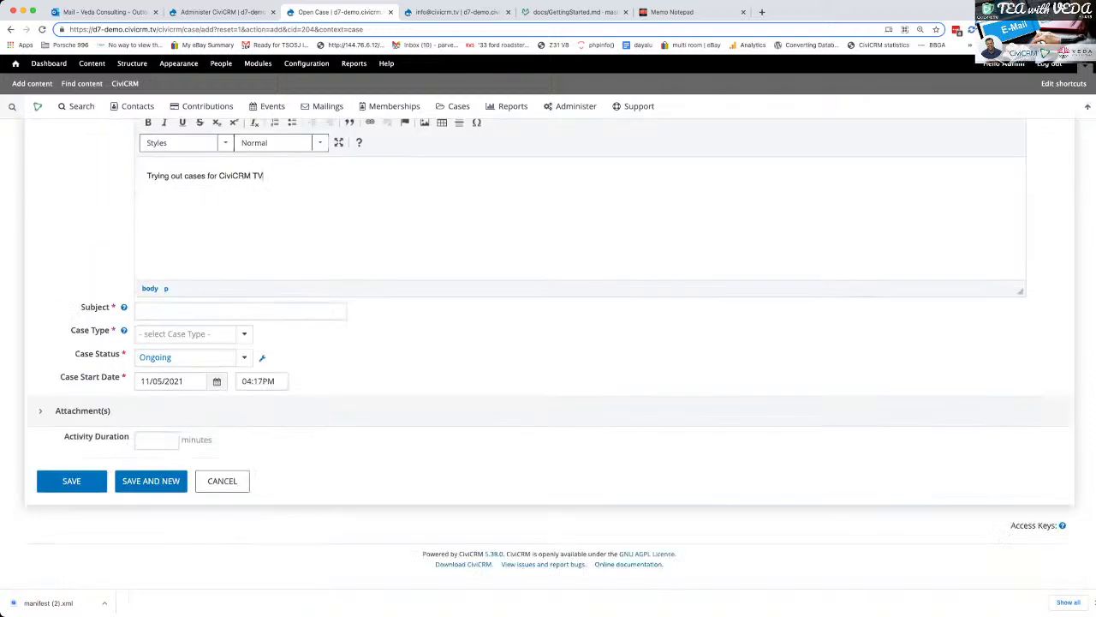
{"action": "left_click", "coordinate": [193, 334]}
{"action": "left_click", "coordinate": [175, 357]}
{"action": "left_click", "coordinate": [223, 310]}
{"action": "type", "text": "Need"}
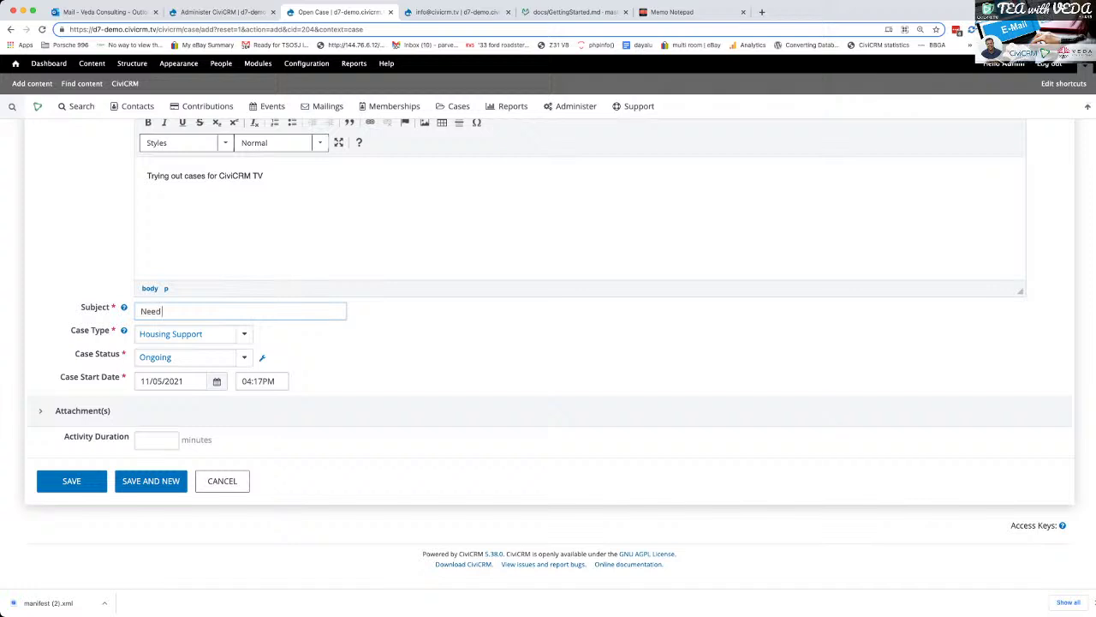
{"action": "type", "text": " to live"}
{"action": "key", "text": "BackSpace"}
{"action": "key", "text": "BackSpace"}
{"action": "type", "text": "a rood f over my head"}
{"action": "left_click", "coordinate": [71, 481]}
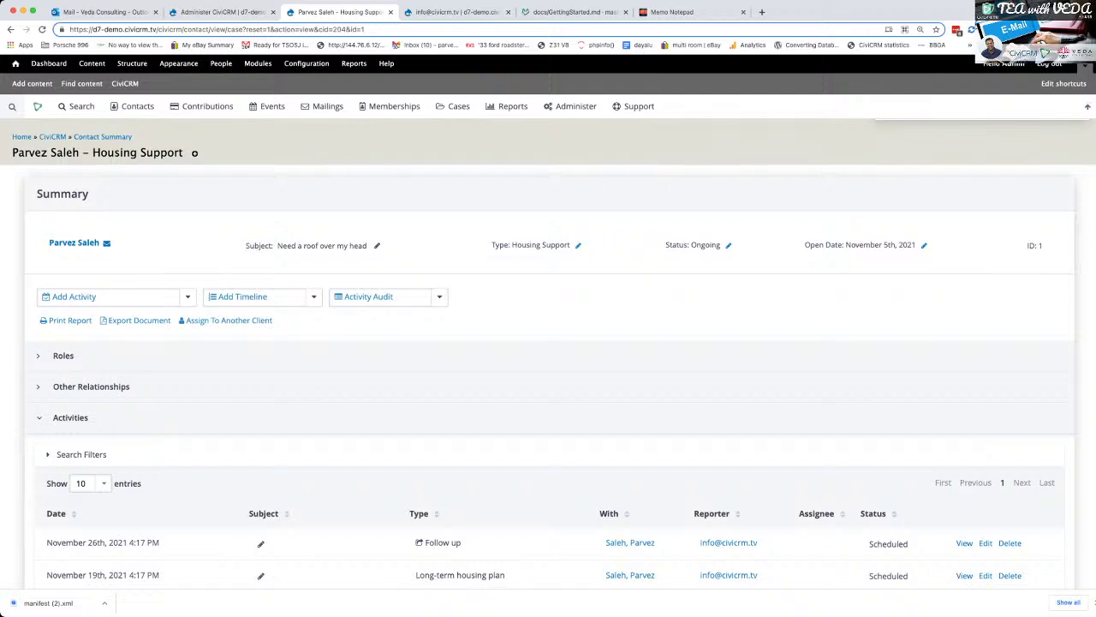
Look through the scheduled activities of the new Housing Support case
{"action": "scroll", "coordinate": [548, 356], "scroll_direction": "down", "scroll_amount": 5}
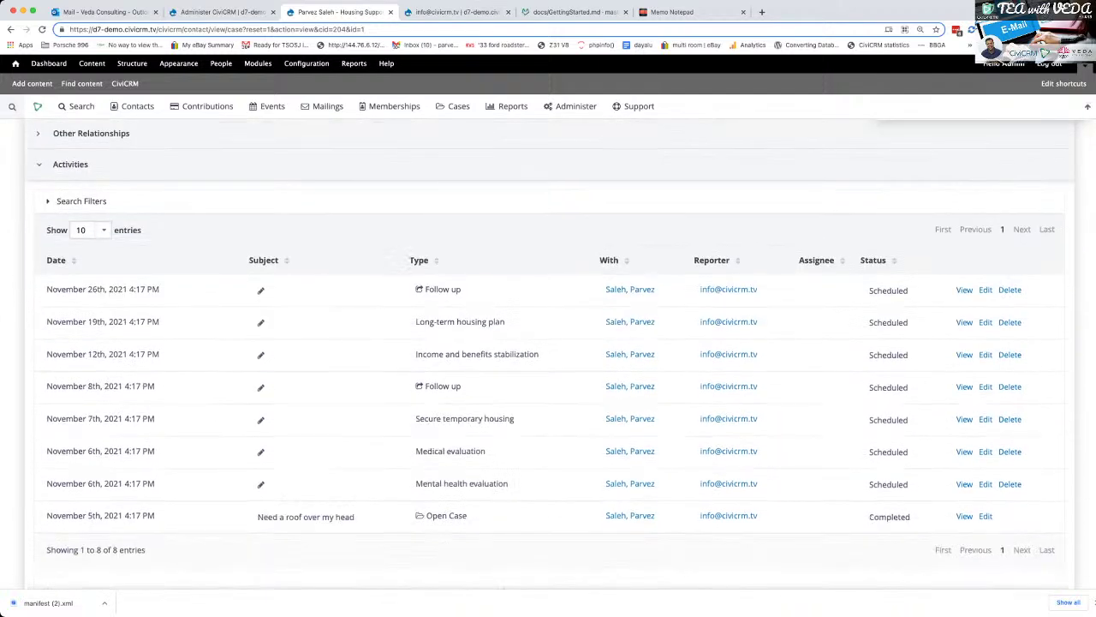
{"action": "scroll", "coordinate": [549, 357], "scroll_direction": "down", "scroll_amount": 1}
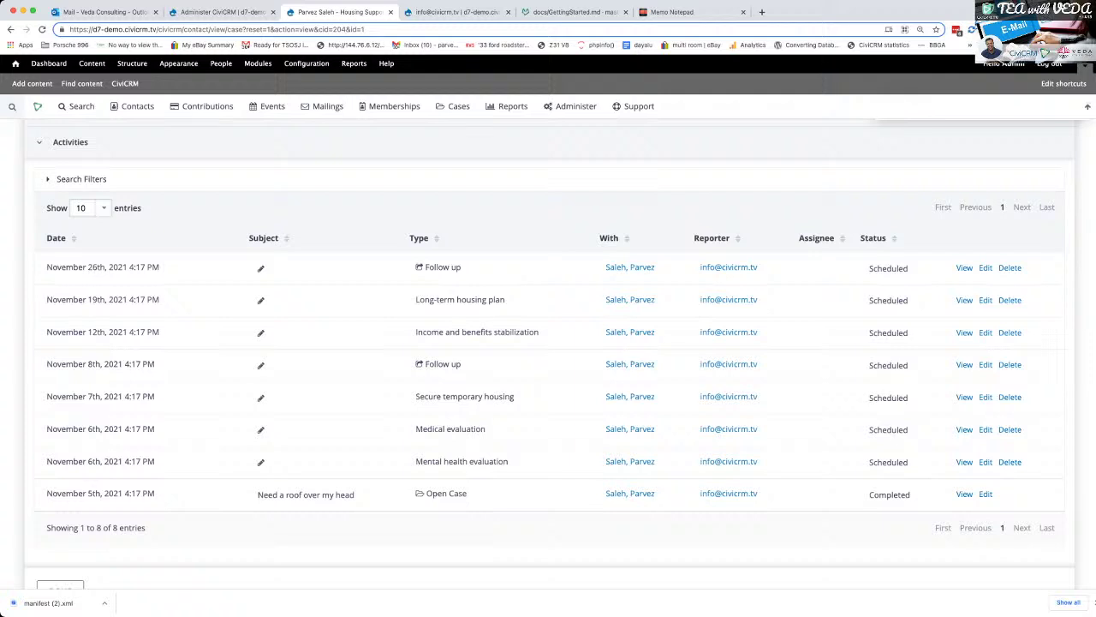
{"action": "scroll", "coordinate": [548, 357], "scroll_direction": "up", "scroll_amount": 1}
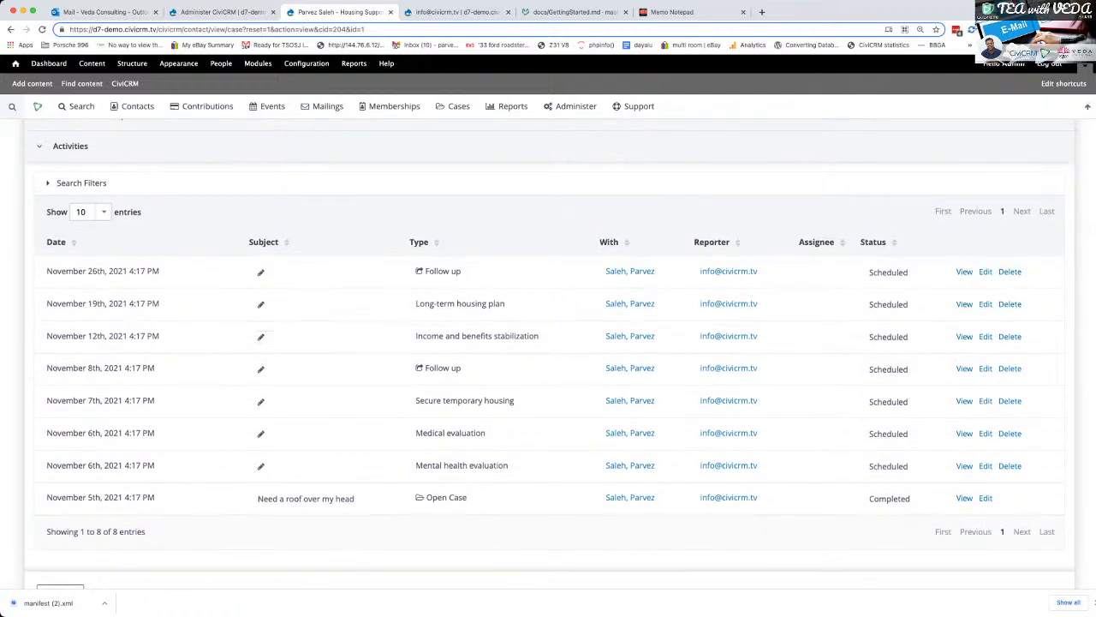
Switch to Outlook, check the CiviCRM add-in's case options for the "File this into CiviCRM please" email, and close the add-in
{"action": "left_click", "coordinate": [105, 12]}
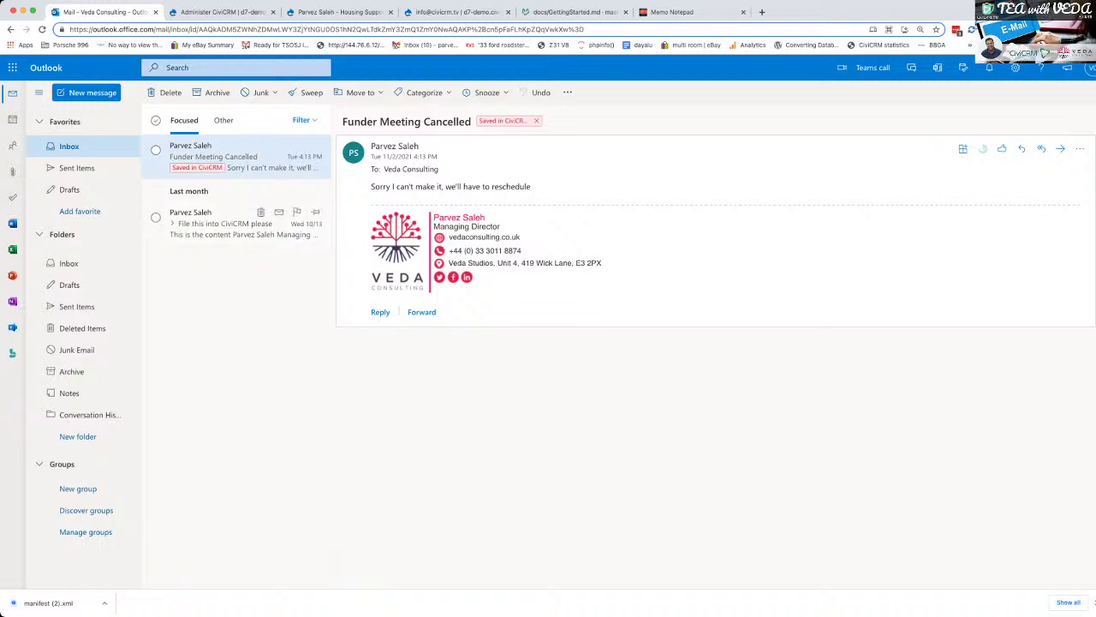
{"action": "left_click", "coordinate": [226, 224]}
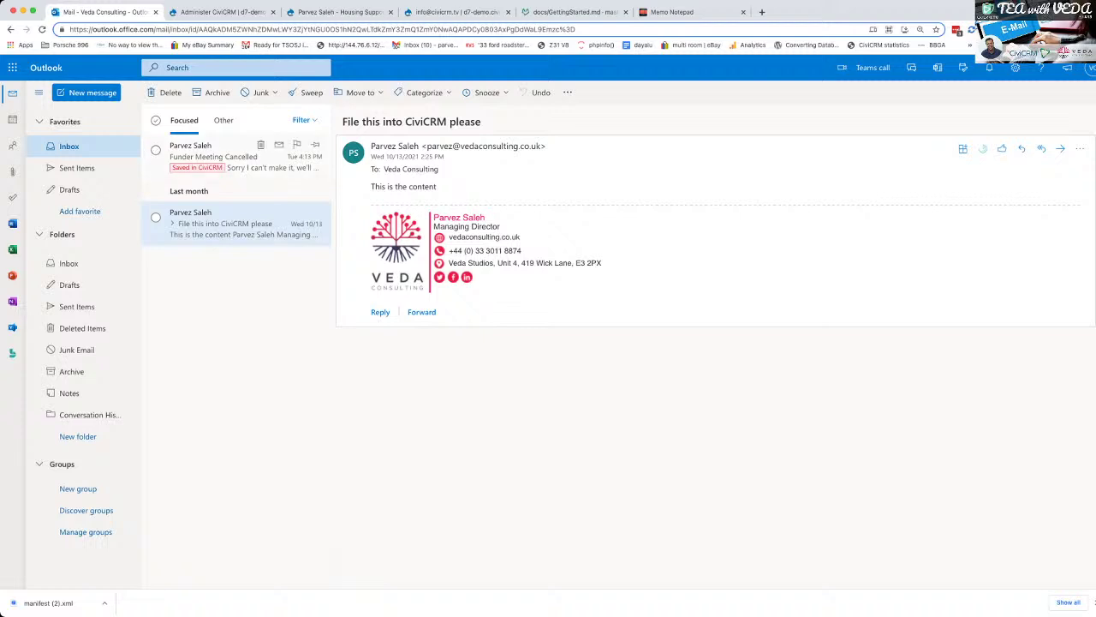
{"action": "left_click", "coordinate": [233, 158]}
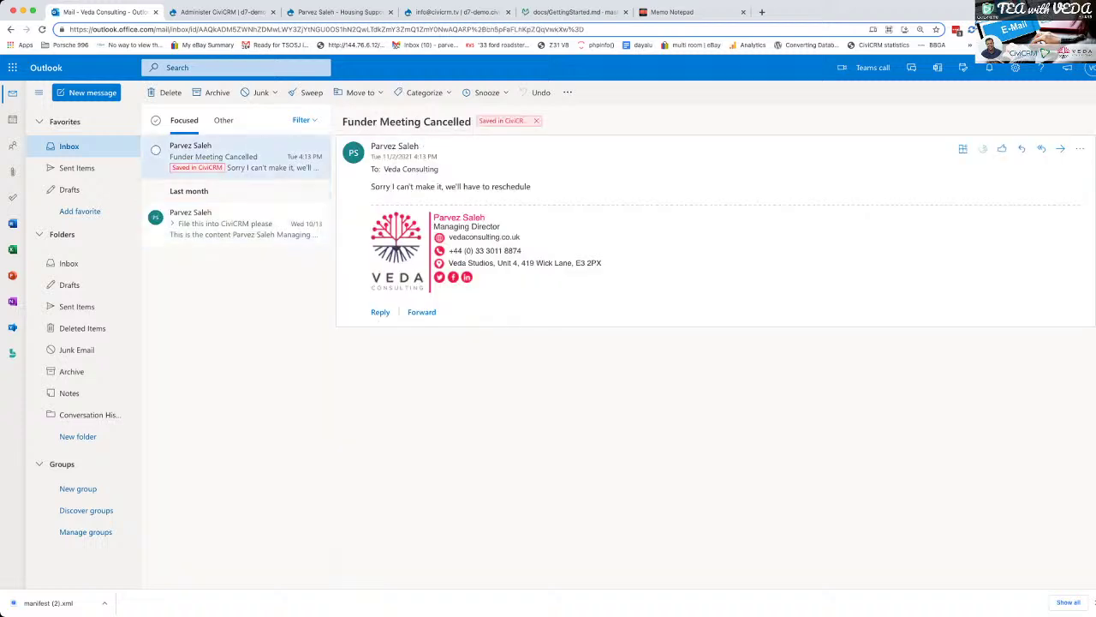
{"action": "left_click", "coordinate": [240, 224]}
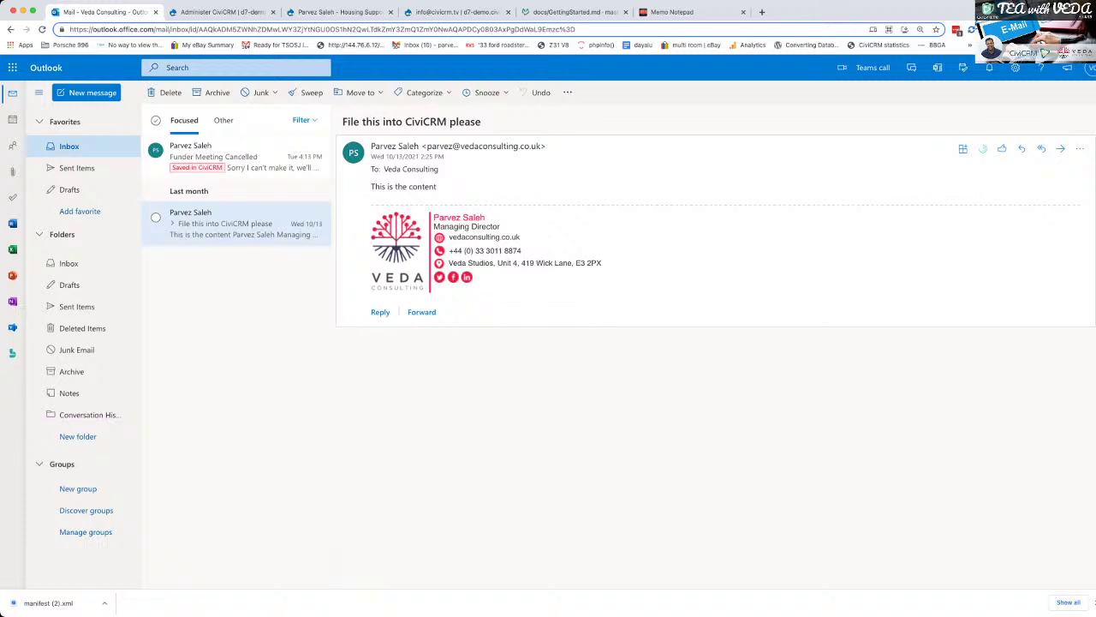
{"action": "left_click", "coordinate": [1080, 148]}
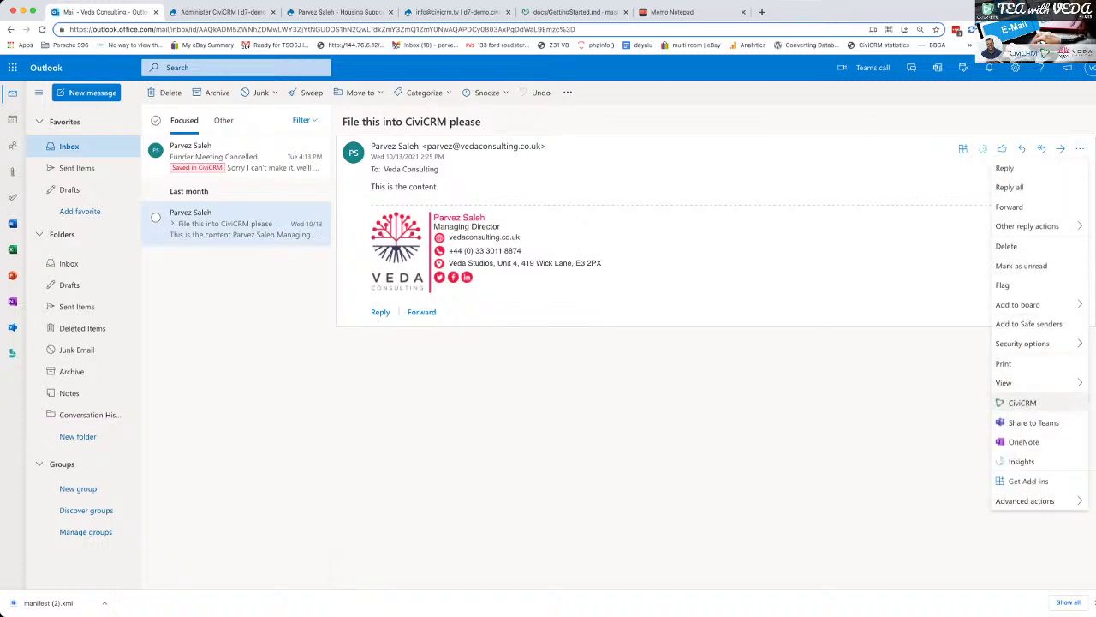
{"action": "left_click", "coordinate": [1021, 403]}
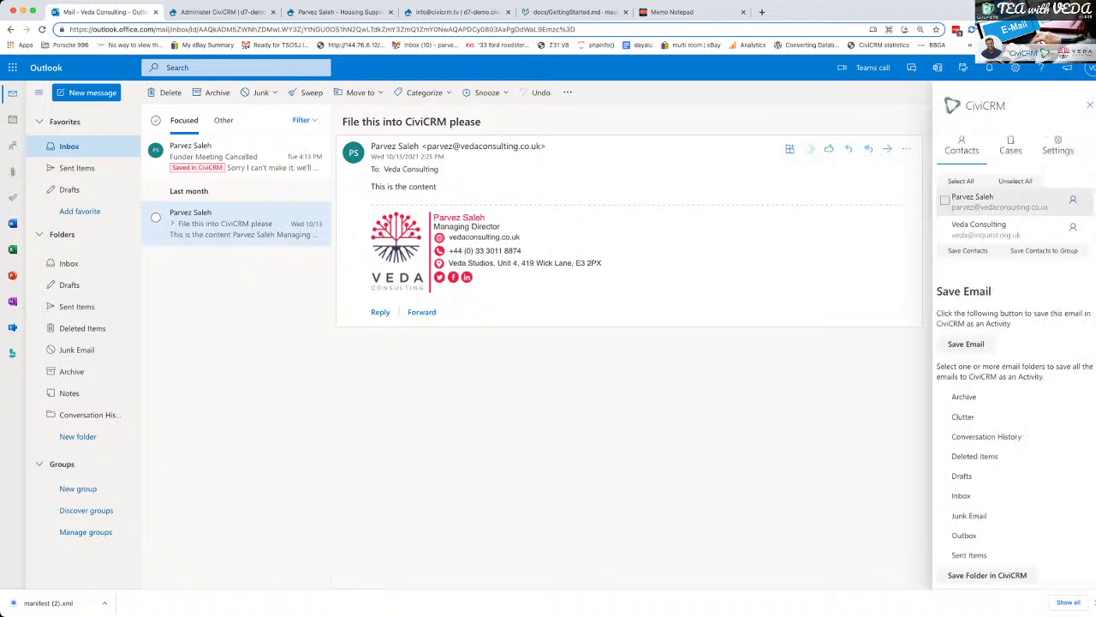
{"action": "left_click", "coordinate": [1010, 146]}
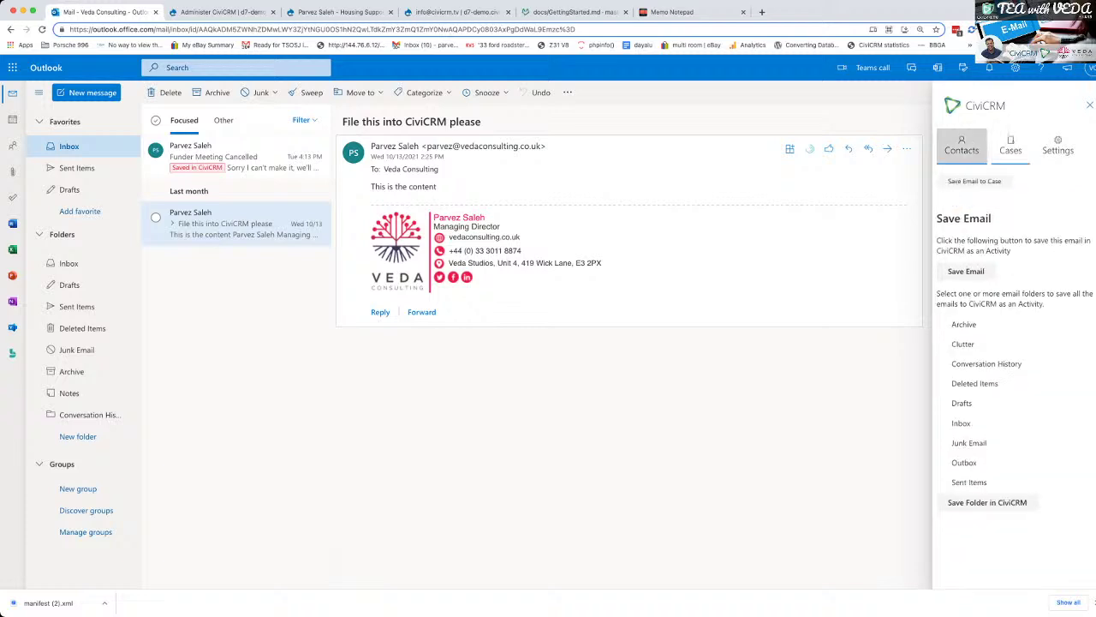
{"action": "left_click", "coordinate": [668, 153]}
{"action": "left_click", "coordinate": [668, 153]}
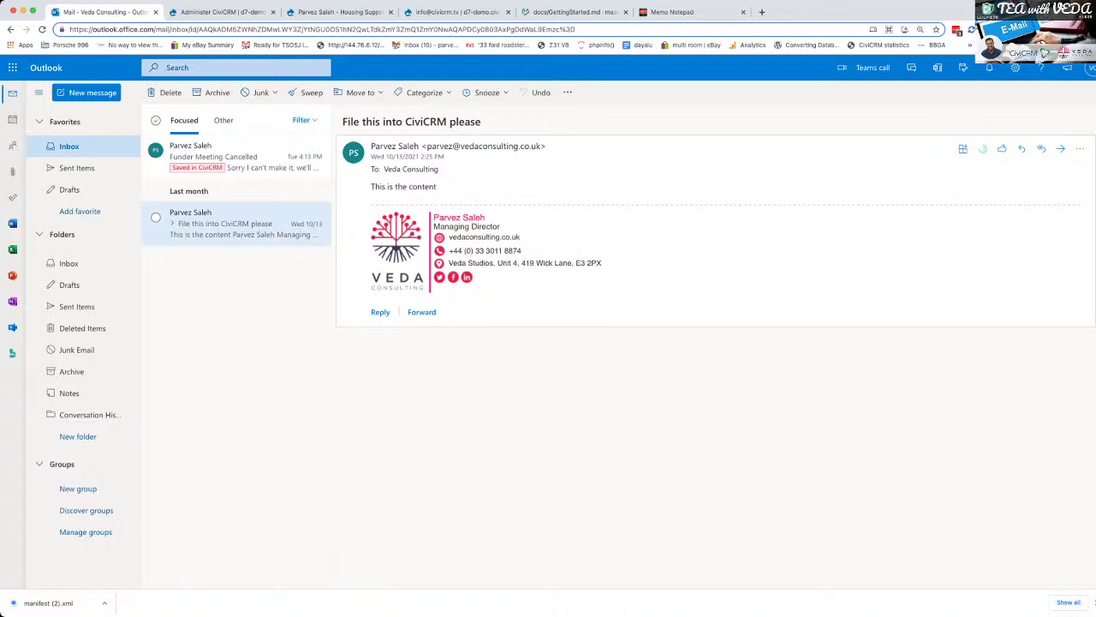
Switch back to the Housing Support case in CiviCRM and review its summary and activities
{"action": "left_click", "coordinate": [338, 12]}
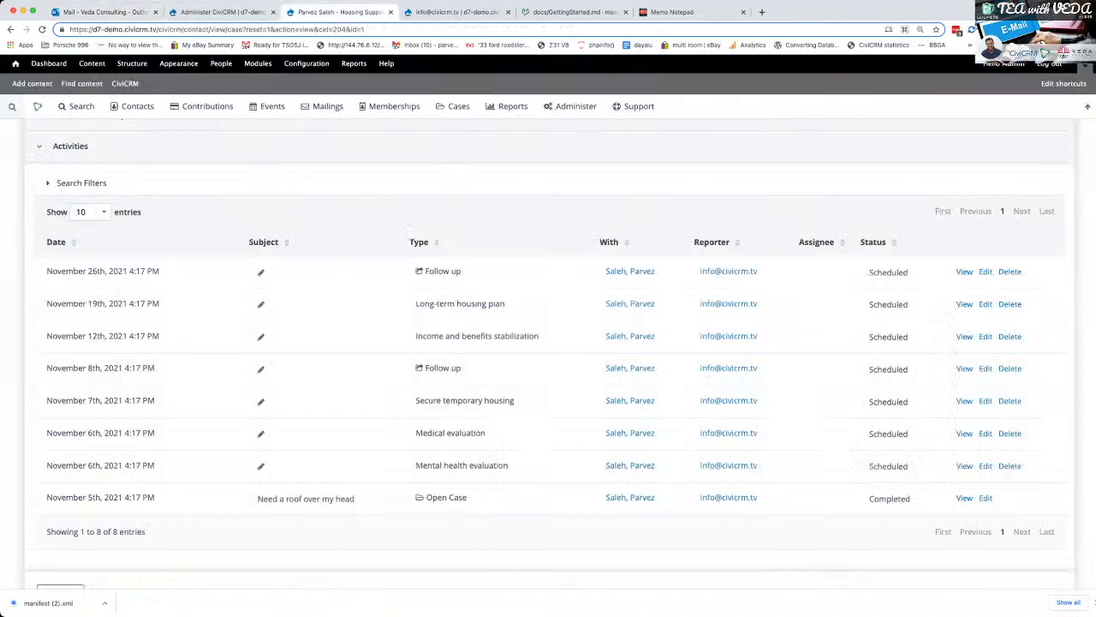
{"action": "scroll", "coordinate": [548, 360], "scroll_direction": "up", "scroll_amount": 5}
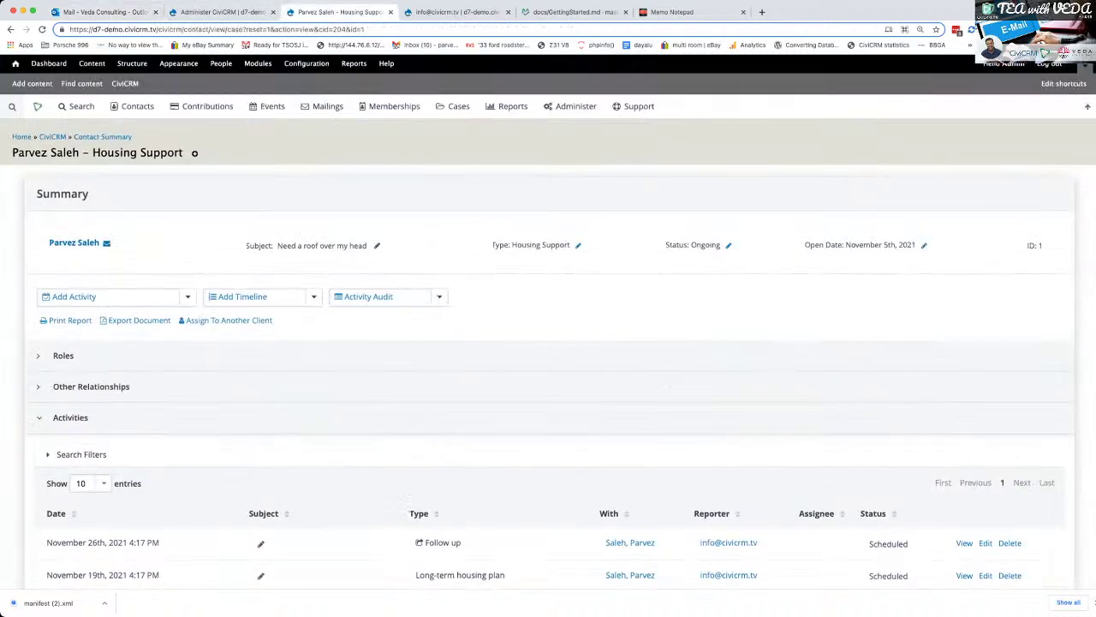
{"action": "scroll", "coordinate": [548, 360], "scroll_direction": "down", "scroll_amount": 3}
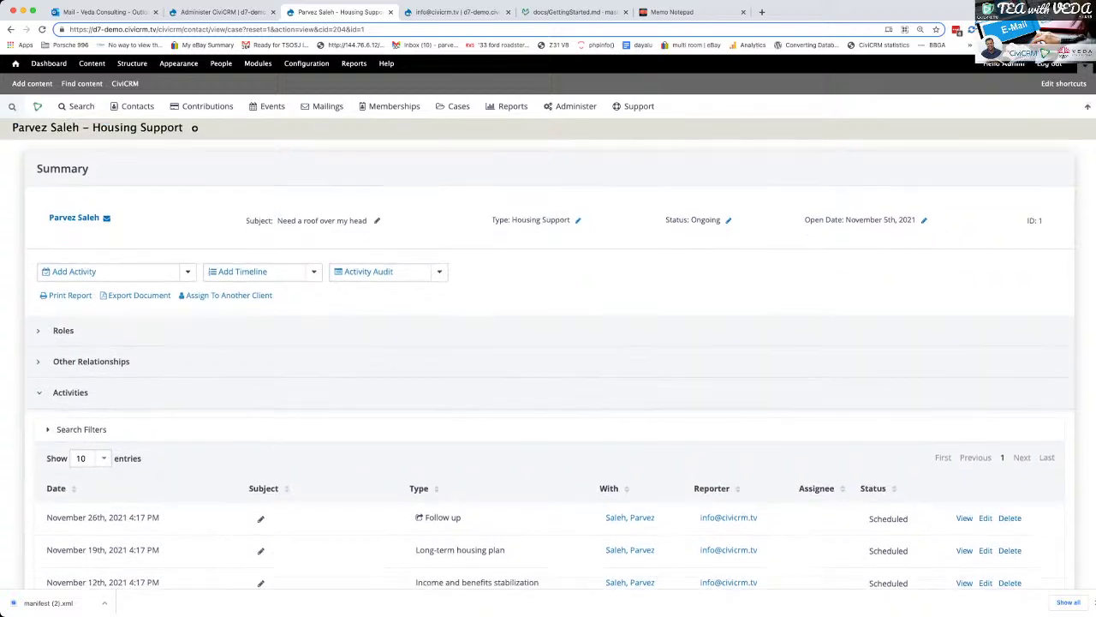
{"action": "scroll", "coordinate": [548, 360], "scroll_direction": "up", "scroll_amount": 1}
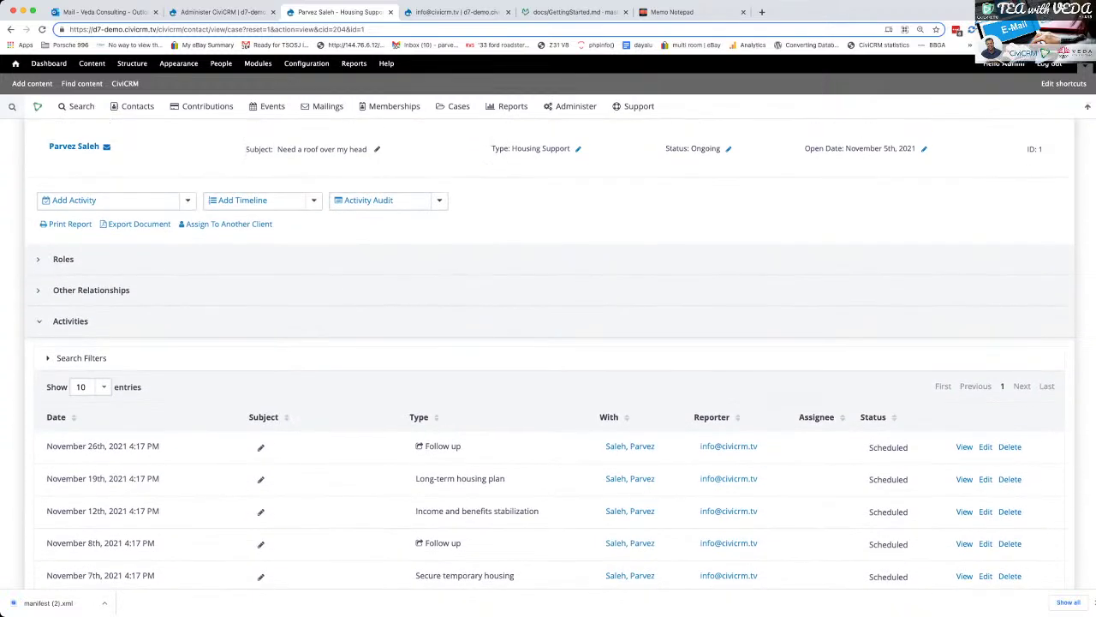
{"action": "scroll", "coordinate": [326, 314], "scroll_direction": "down", "scroll_amount": 5}
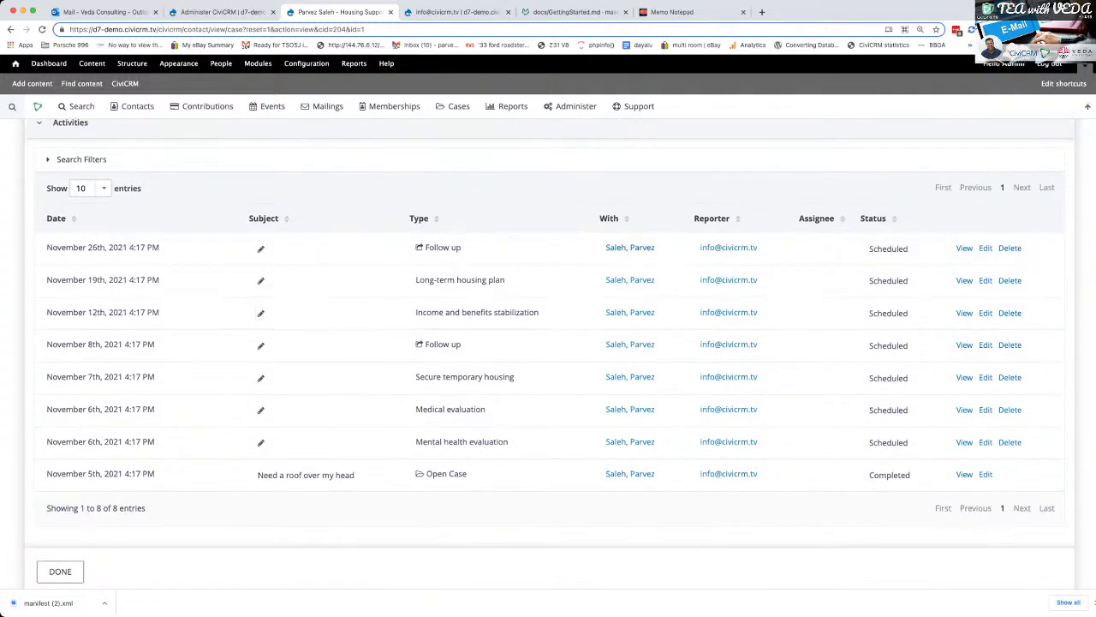
Open the client's list of cases and expand "Need a roof over my head" to examine its activities
{"action": "left_click", "coordinate": [631, 313]}
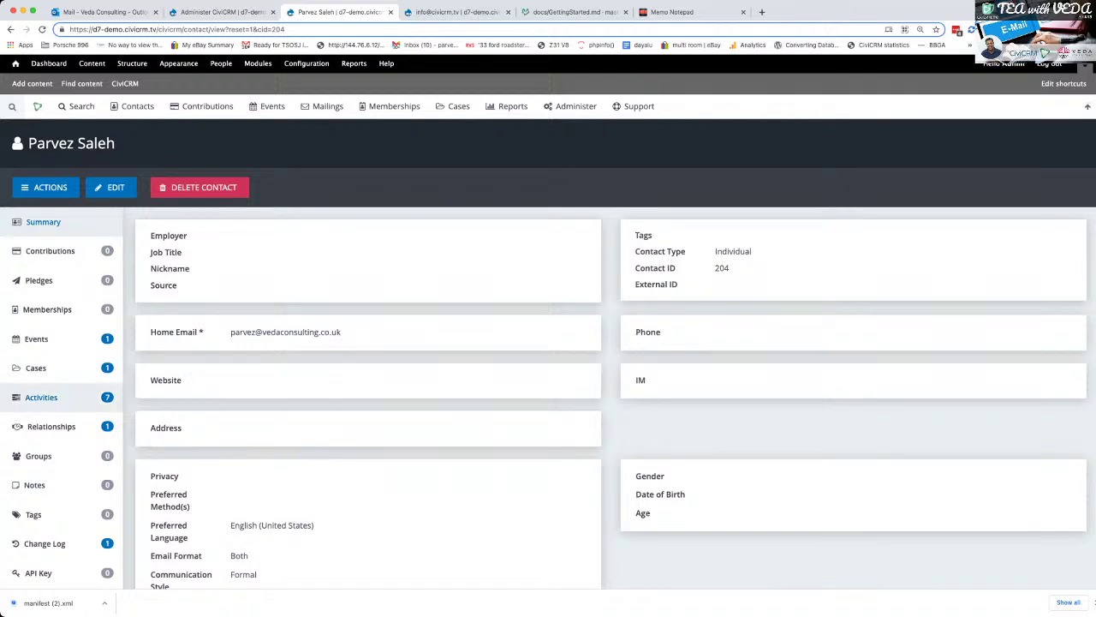
{"action": "left_click", "coordinate": [36, 367]}
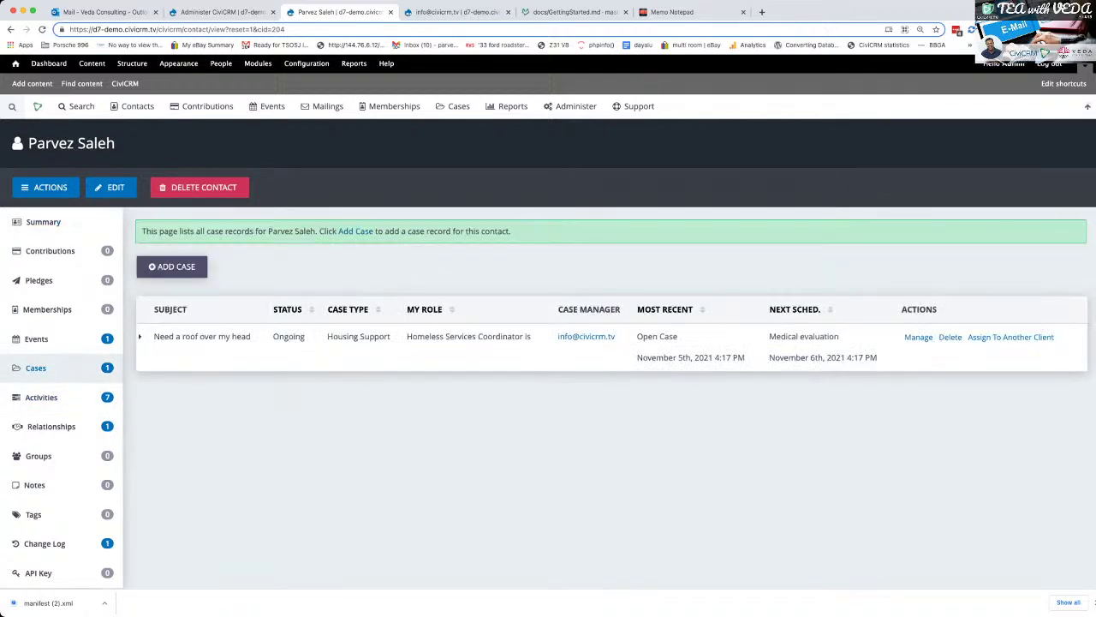
{"action": "left_click", "coordinate": [141, 337]}
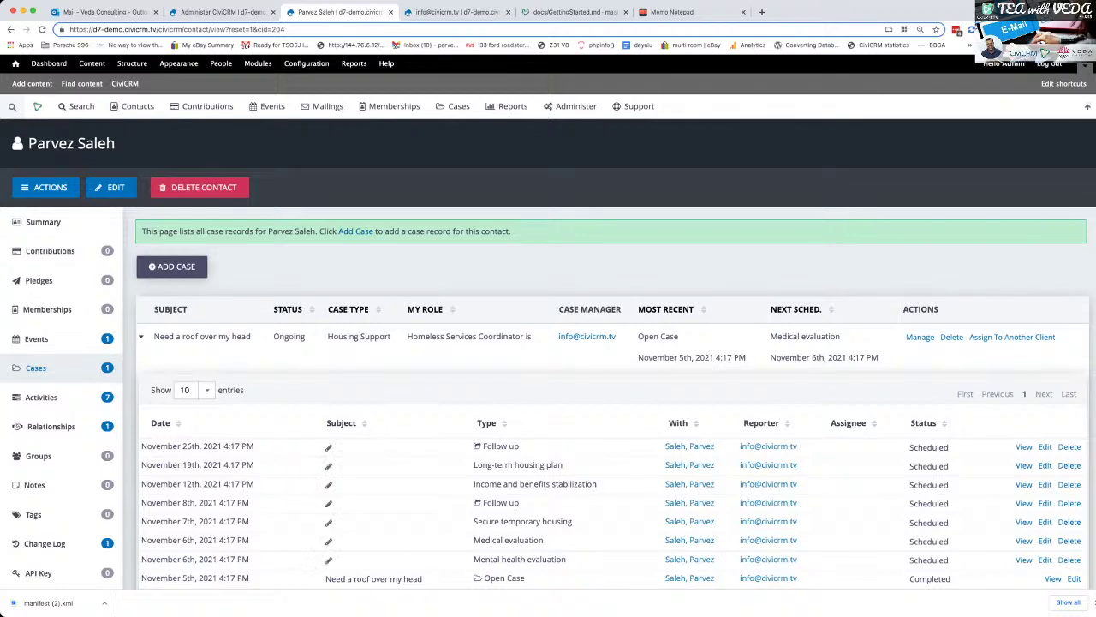
{"action": "scroll", "coordinate": [548, 353], "scroll_direction": "down", "scroll_amount": 4}
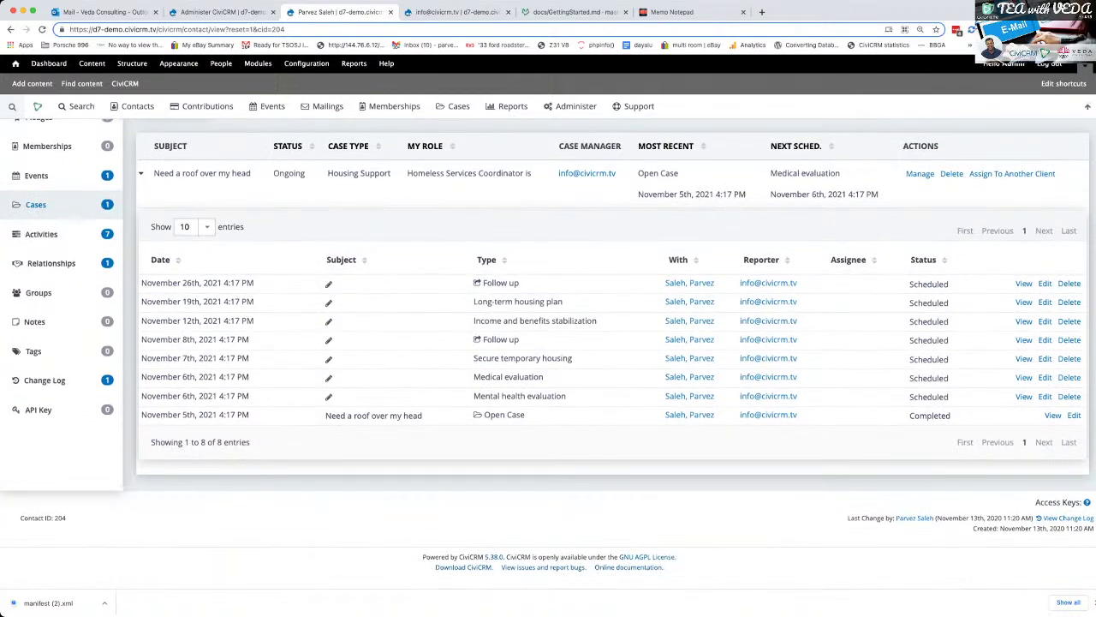
Switch to Outlook, open the CiviCRM add-in for the "File this into CiviCRM please" email, and check its case options
{"action": "left_click", "coordinate": [227, 12]}
{"action": "left_click", "coordinate": [105, 12]}
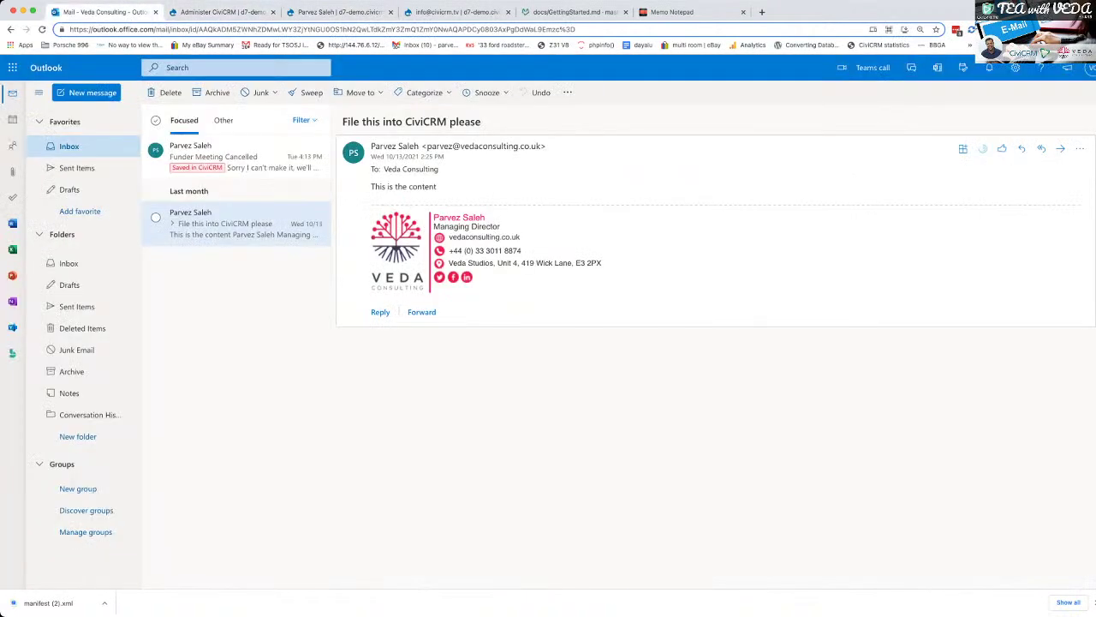
{"action": "left_click", "coordinate": [1080, 148]}
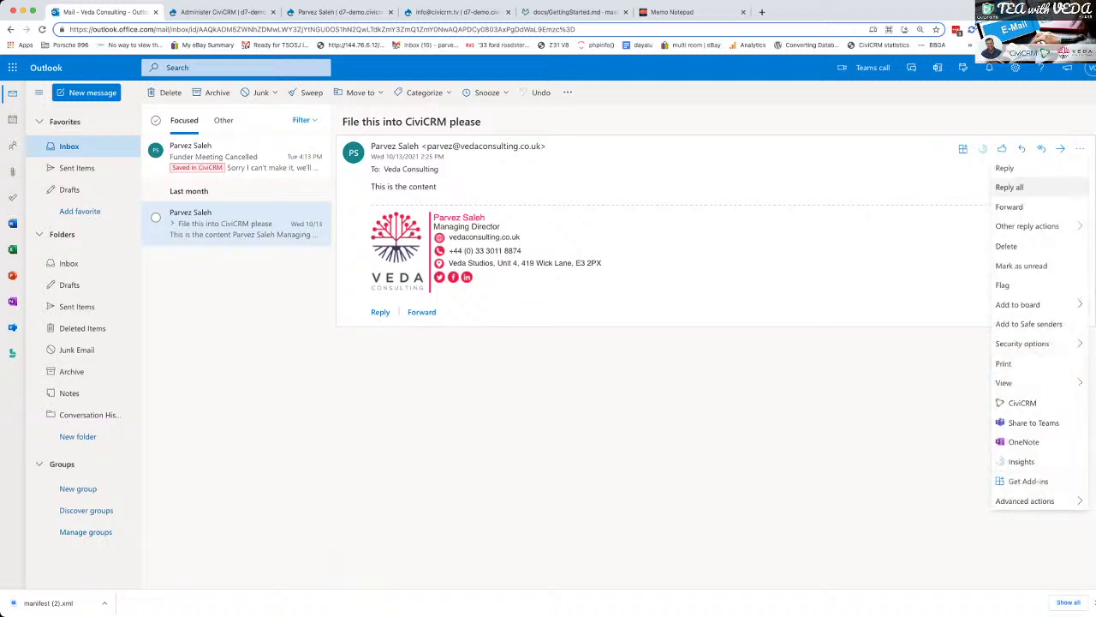
{"action": "left_click", "coordinate": [1021, 402]}
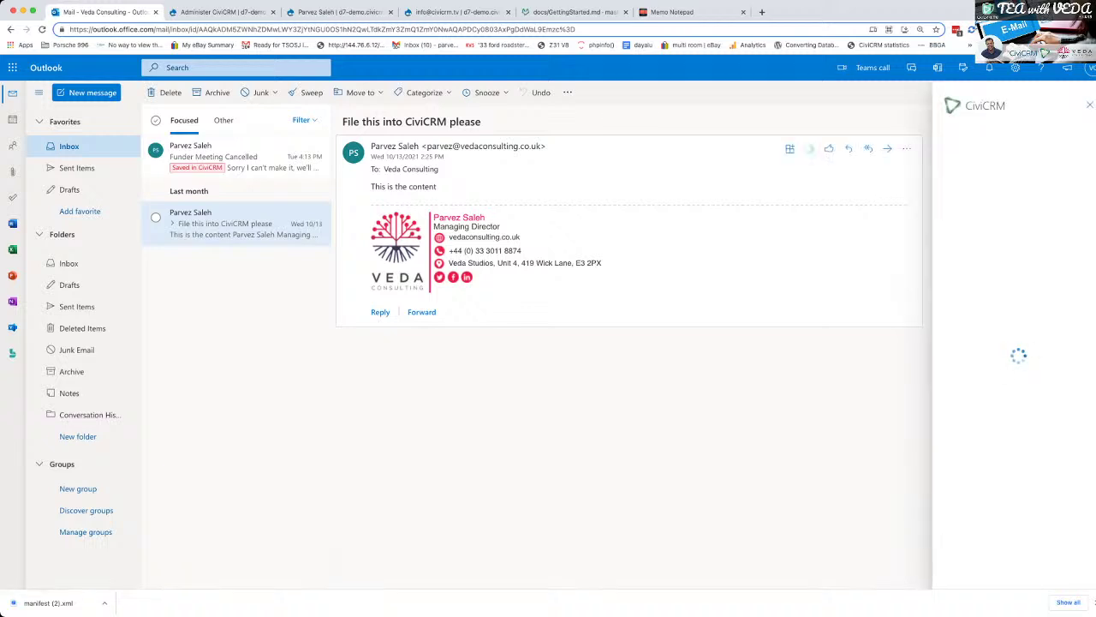
{"action": "left_click", "coordinate": [1011, 145]}
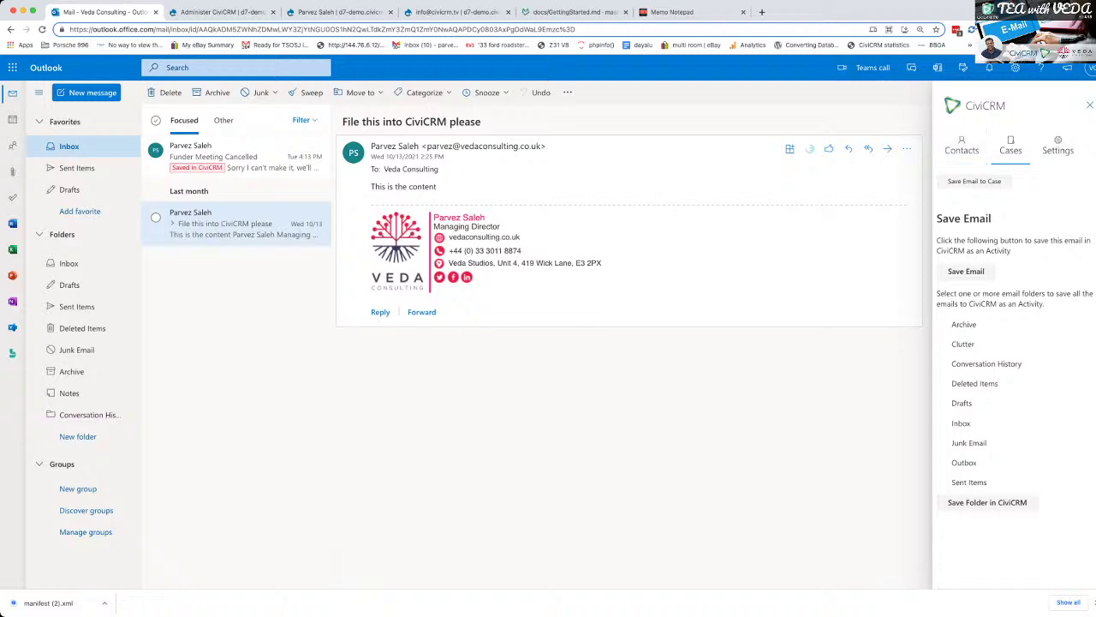
Look at both contact records open in CiviCRM and return to the add-in in Outlook
{"action": "left_click", "coordinate": [339, 12]}
{"action": "key", "text": "super+4"}
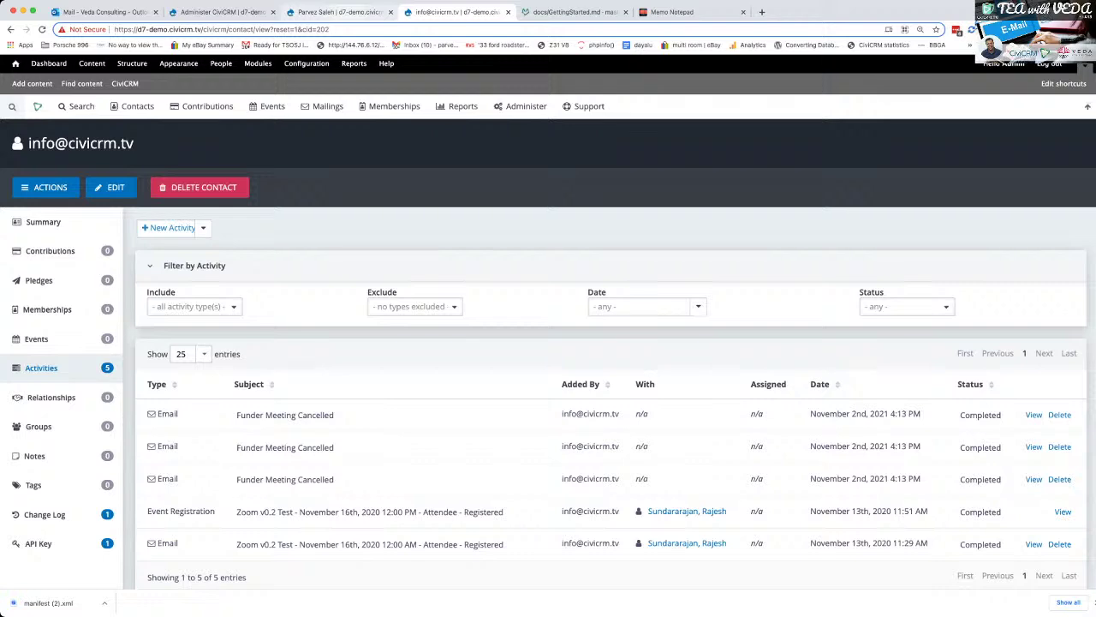
{"action": "key", "text": "super+3"}
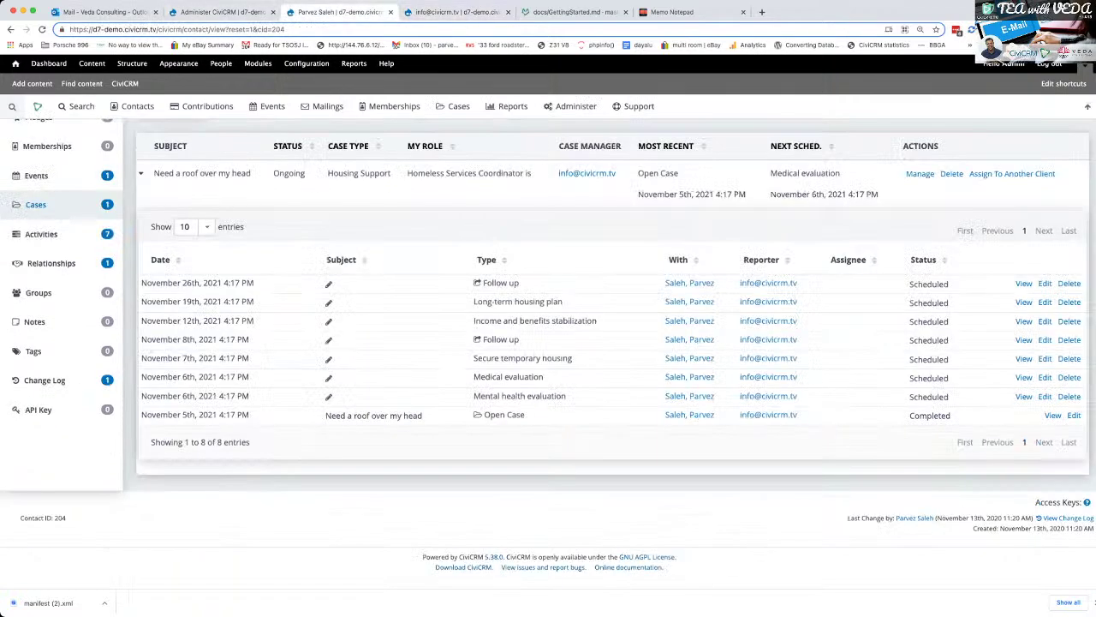
{"action": "key", "text": "super+2"}
{"action": "key", "text": "super+1"}
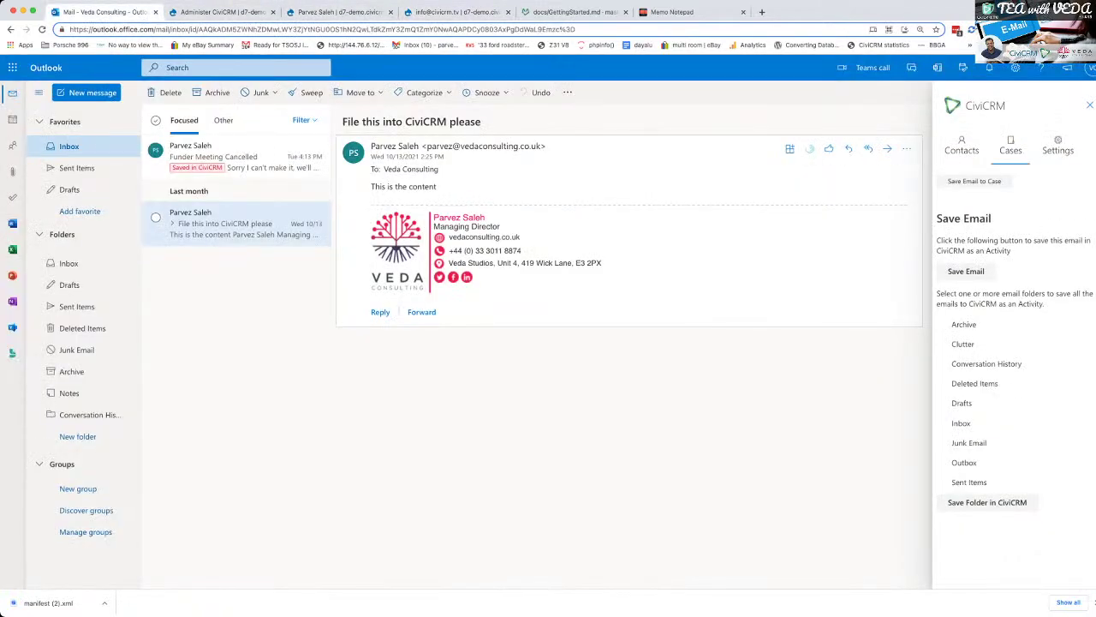
Try selecting all the email's contacts in the add-in to bring up their cases, and clear the selection again
{"action": "left_click", "coordinate": [961, 145]}
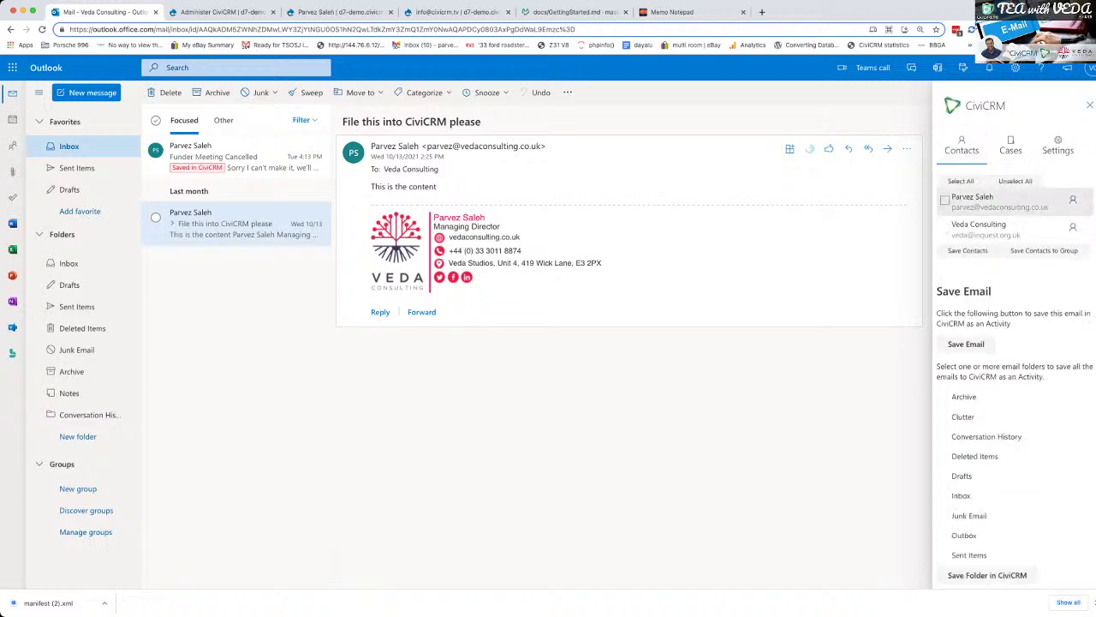
{"action": "left_click", "coordinate": [1010, 146]}
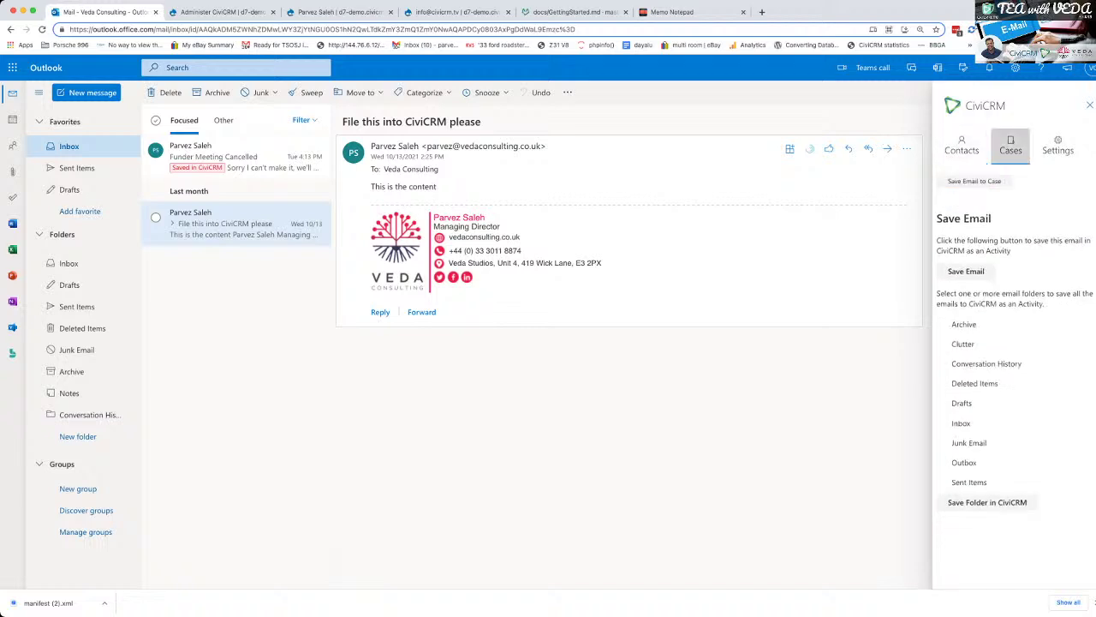
{"action": "left_click", "coordinate": [961, 146]}
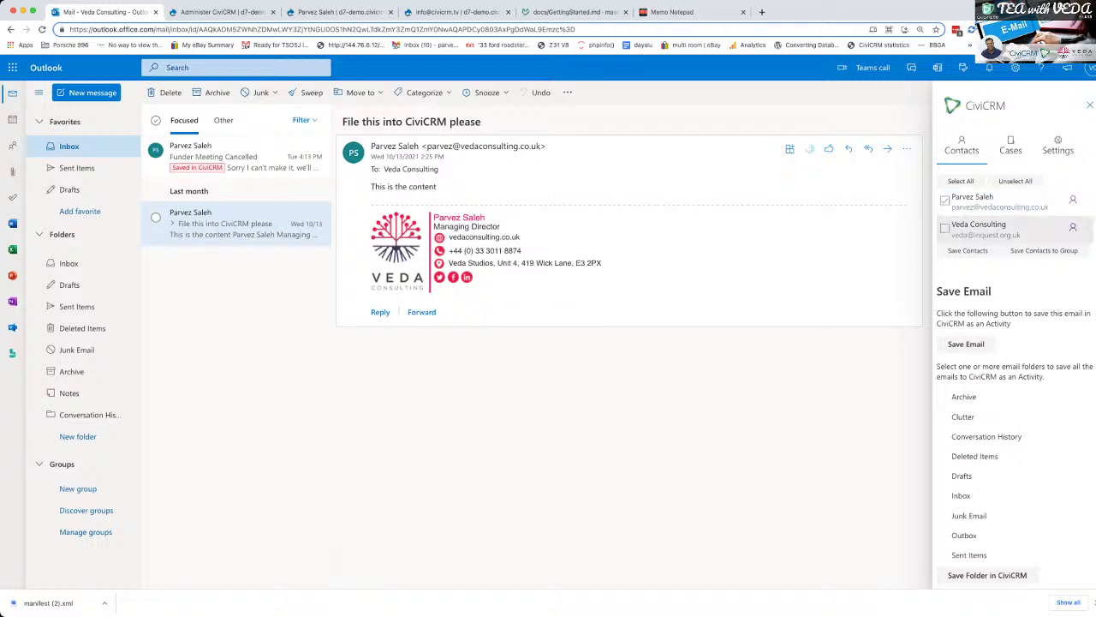
{"action": "left_click", "coordinate": [946, 202]}
{"action": "left_click", "coordinate": [961, 181]}
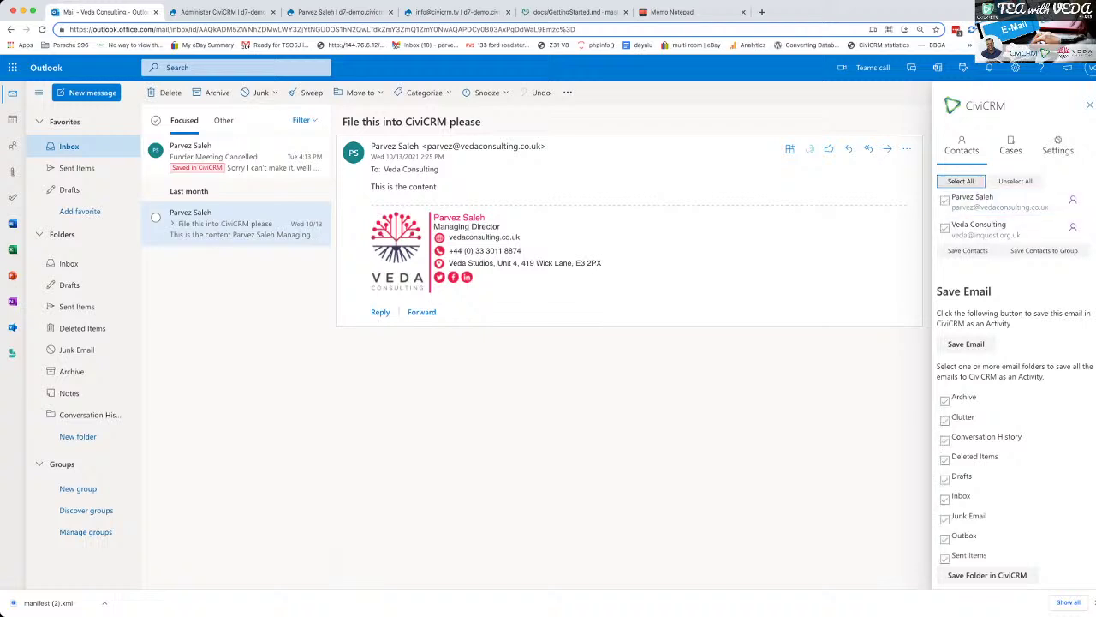
{"action": "left_click", "coordinate": [1010, 146]}
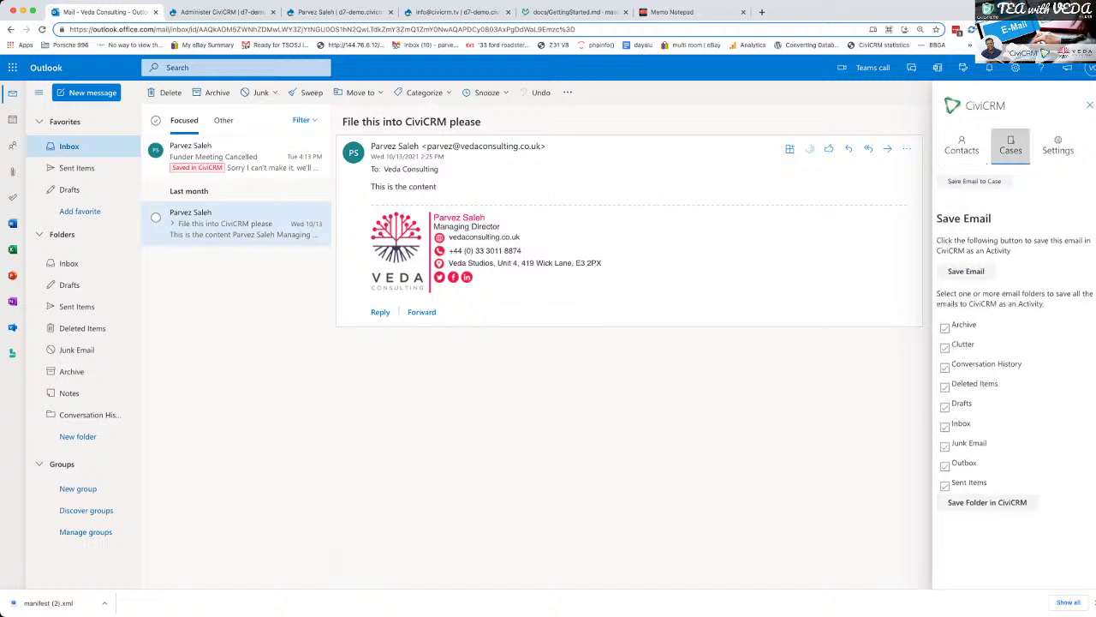
{"action": "left_click", "coordinate": [961, 146]}
{"action": "left_click", "coordinate": [1015, 181]}
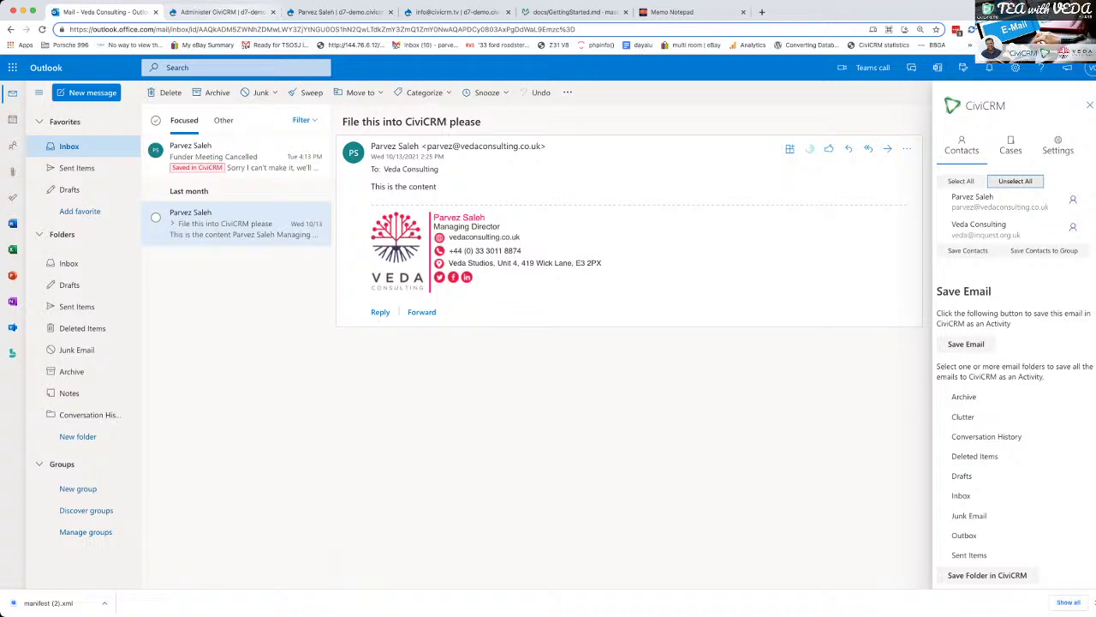
Close the Administer CiviCRM page and return to the email sender's case list in CiviCRM
{"action": "left_click", "coordinate": [222, 12]}
{"action": "left_click", "coordinate": [273, 12]}
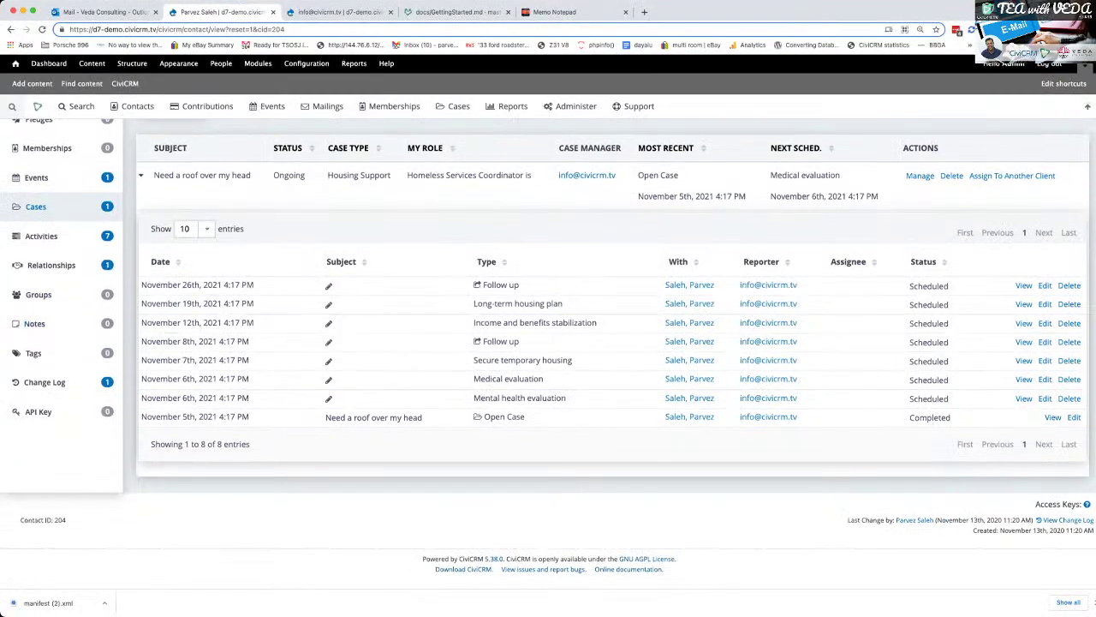
{"action": "scroll", "coordinate": [34, 322], "scroll_direction": "up", "scroll_amount": 4}
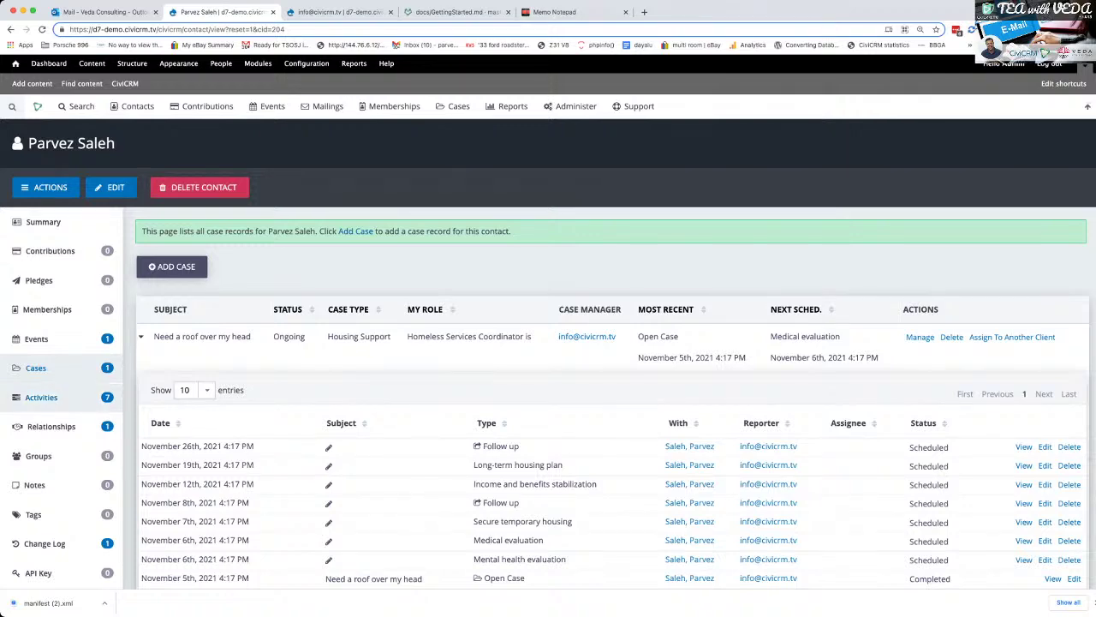
Reload the record of the contact who manages the Housing Support case and start a new case for that contact
{"action": "left_click", "coordinate": [340, 12]}
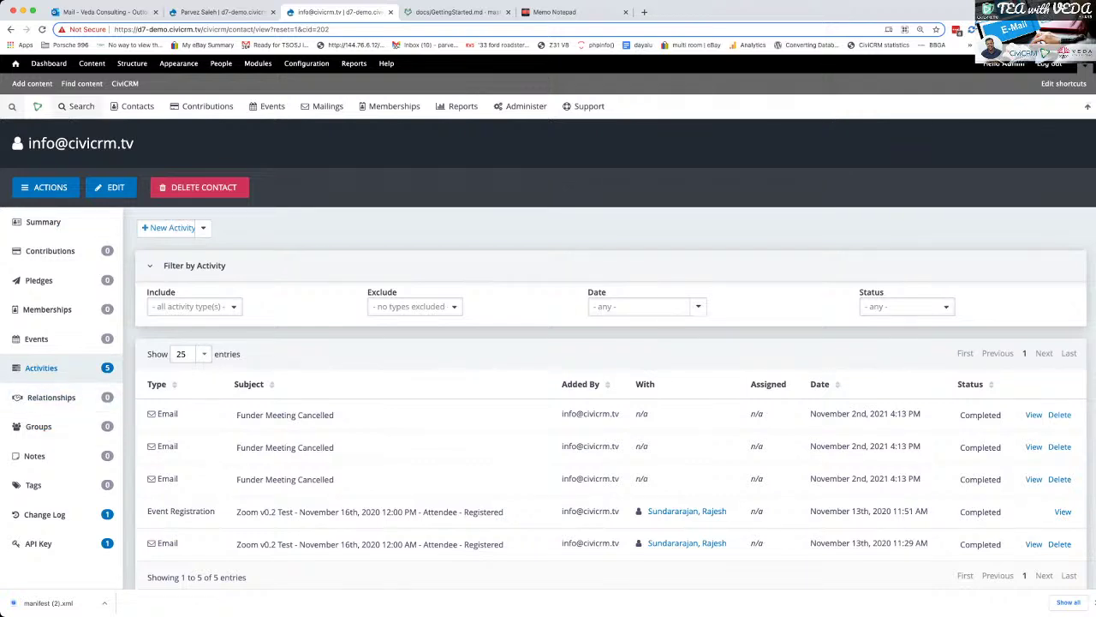
{"action": "left_click", "coordinate": [42, 29]}
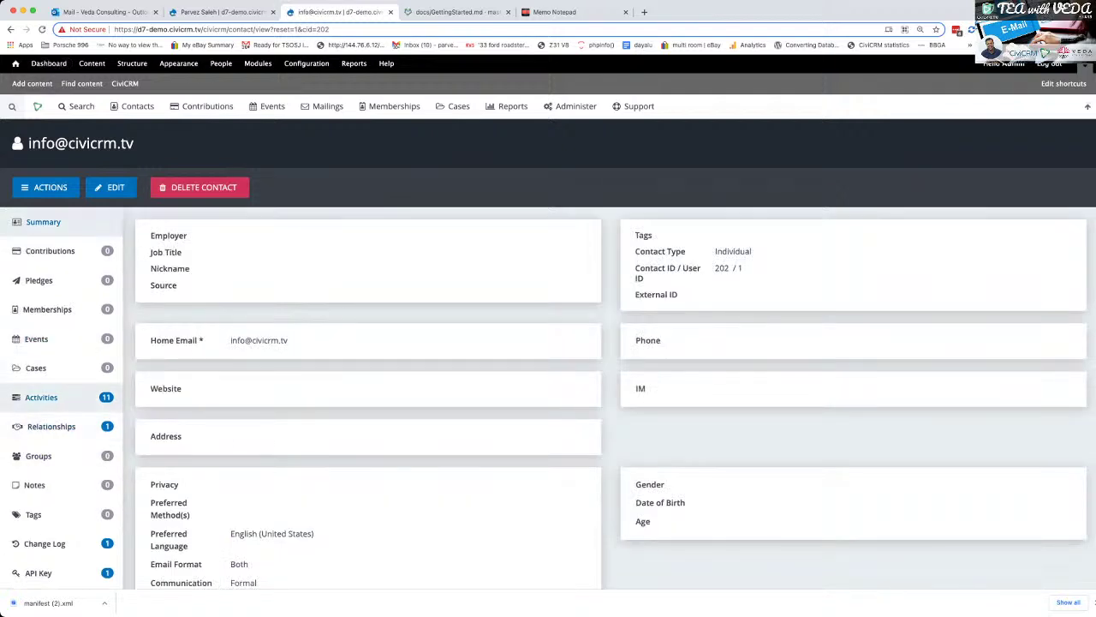
{"action": "left_click", "coordinate": [36, 367]}
{"action": "left_click", "coordinate": [172, 264]}
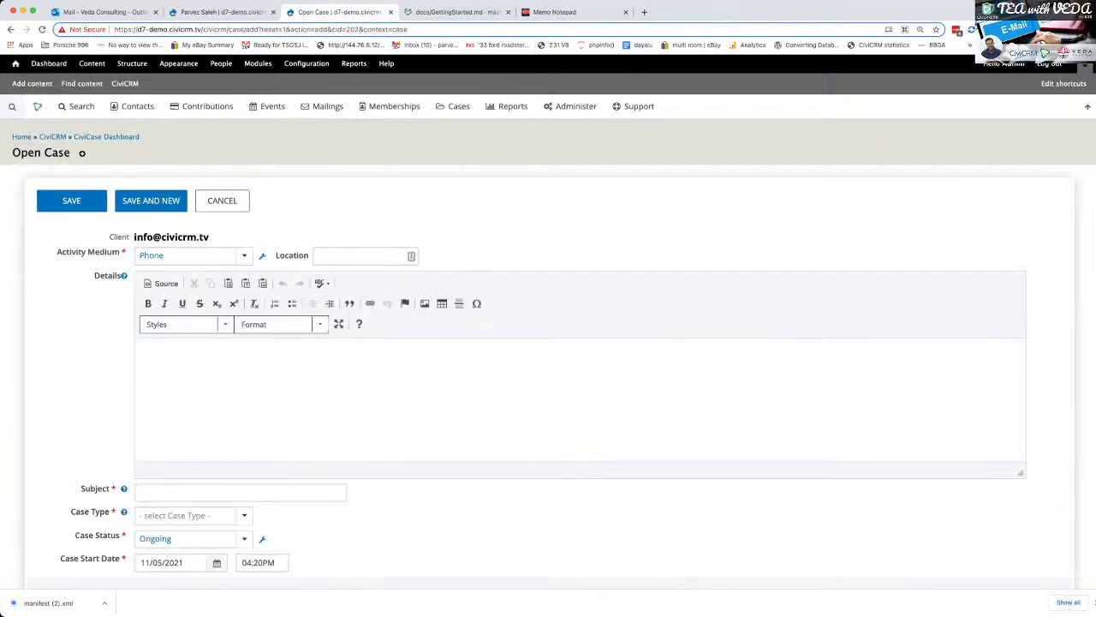
Open the case as an Adult Day Care Referral with details "Need some help" and subject "Next test", and save it
{"action": "left_click", "coordinate": [194, 515]}
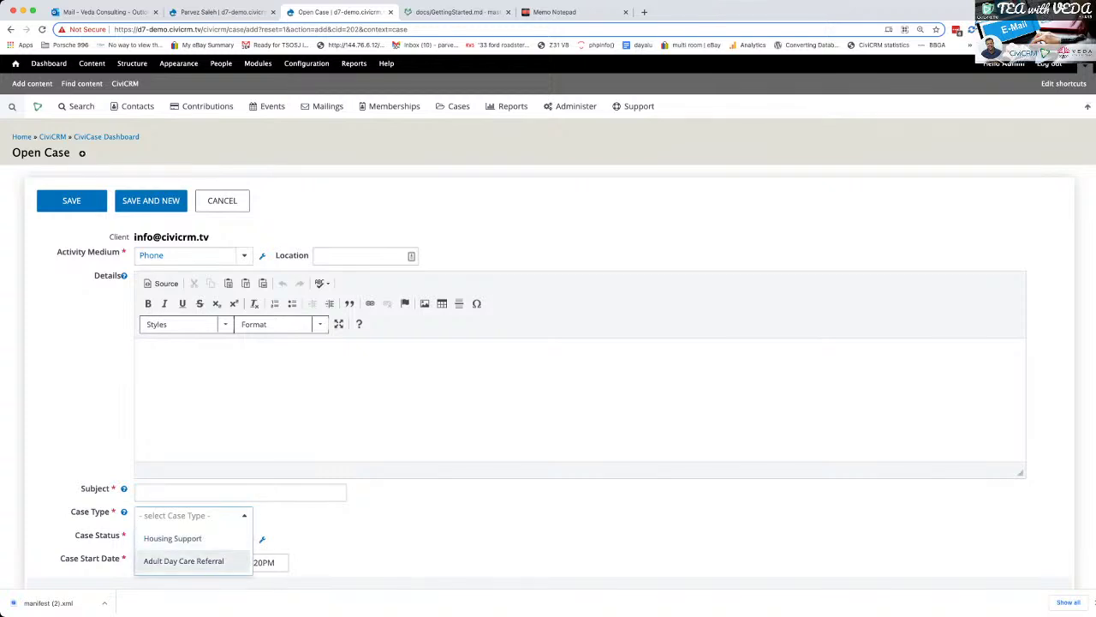
{"action": "left_click", "coordinate": [183, 561]}
{"action": "left_click", "coordinate": [147, 356]}
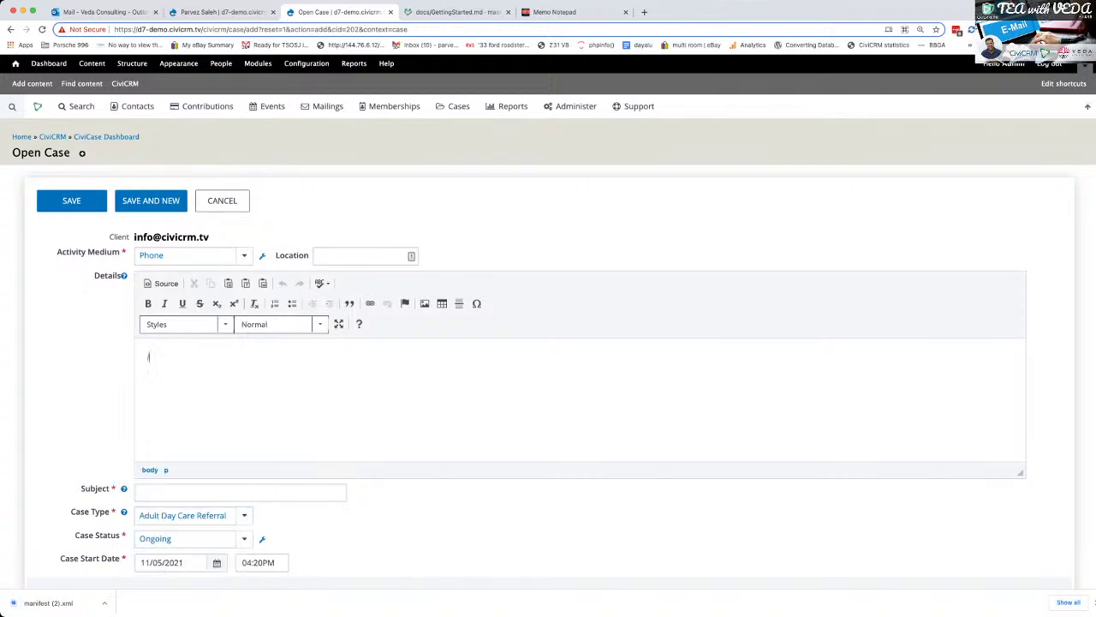
{"action": "type", "text": "Need some help"}
{"action": "scroll", "coordinate": [548, 343], "scroll_direction": "down", "scroll_amount": 3}
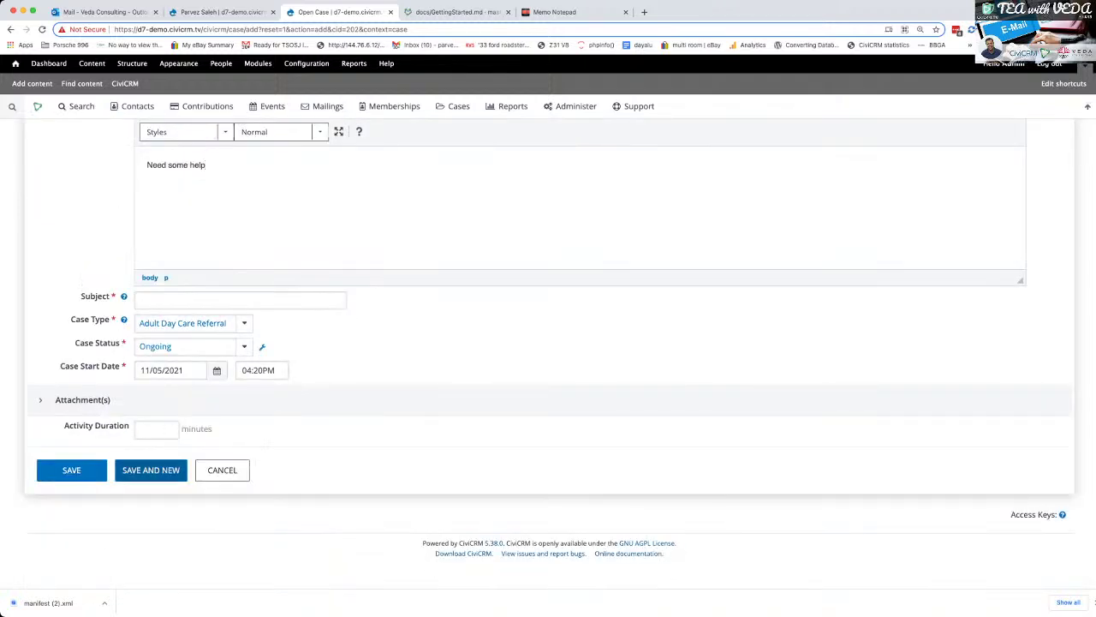
{"action": "left_click", "coordinate": [71, 470]}
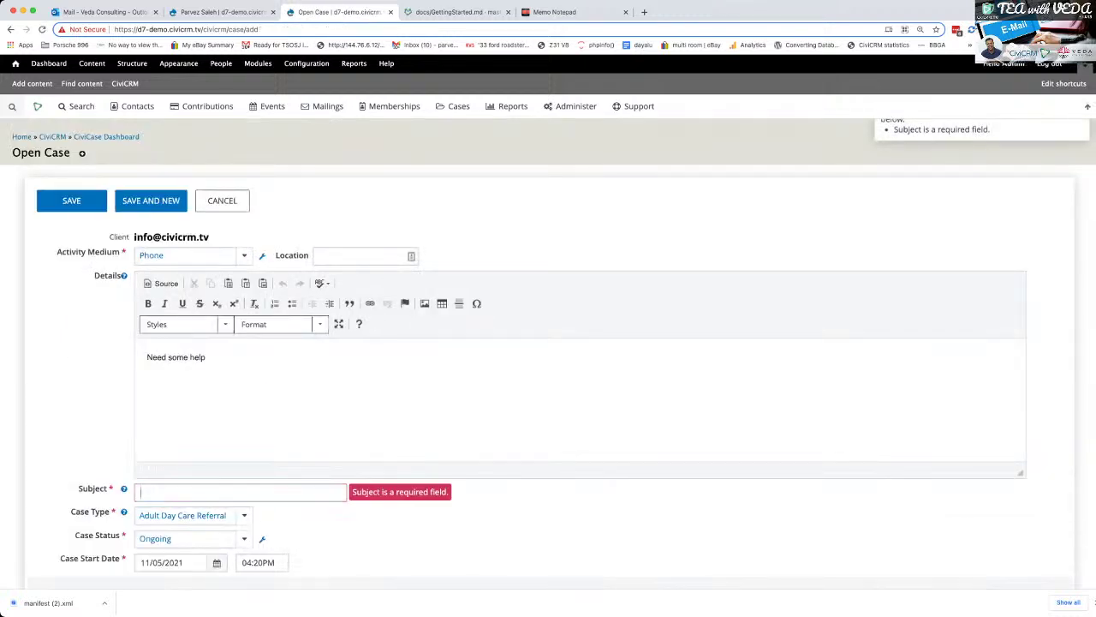
{"action": "type", "text": "Next test"}
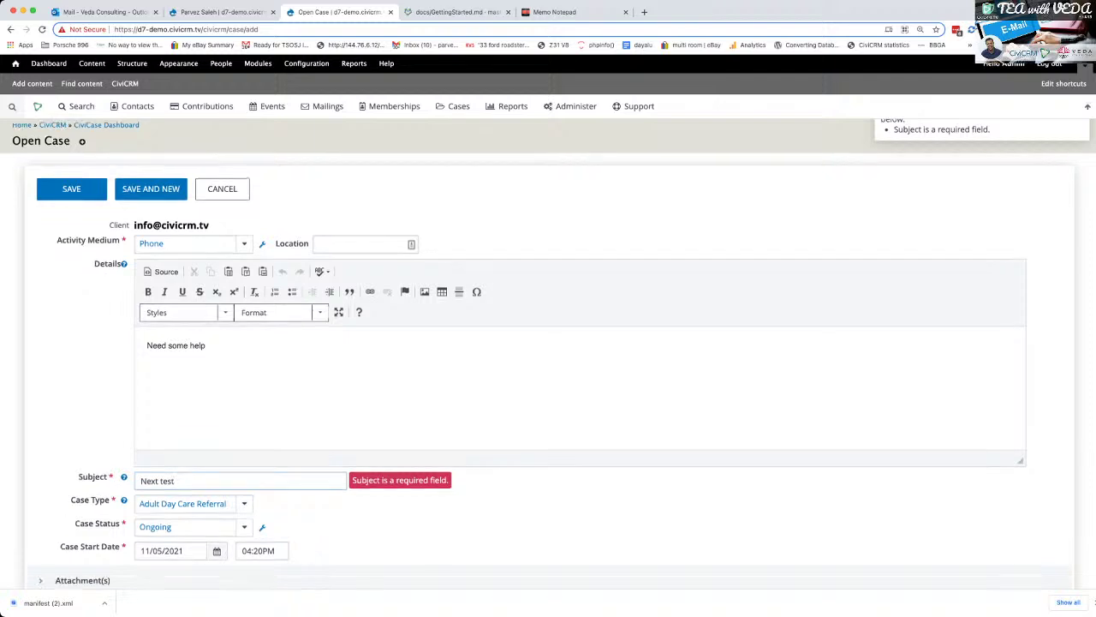
{"action": "scroll", "coordinate": [548, 343], "scroll_direction": "down", "scroll_amount": 3}
{"action": "left_click", "coordinate": [71, 470]}
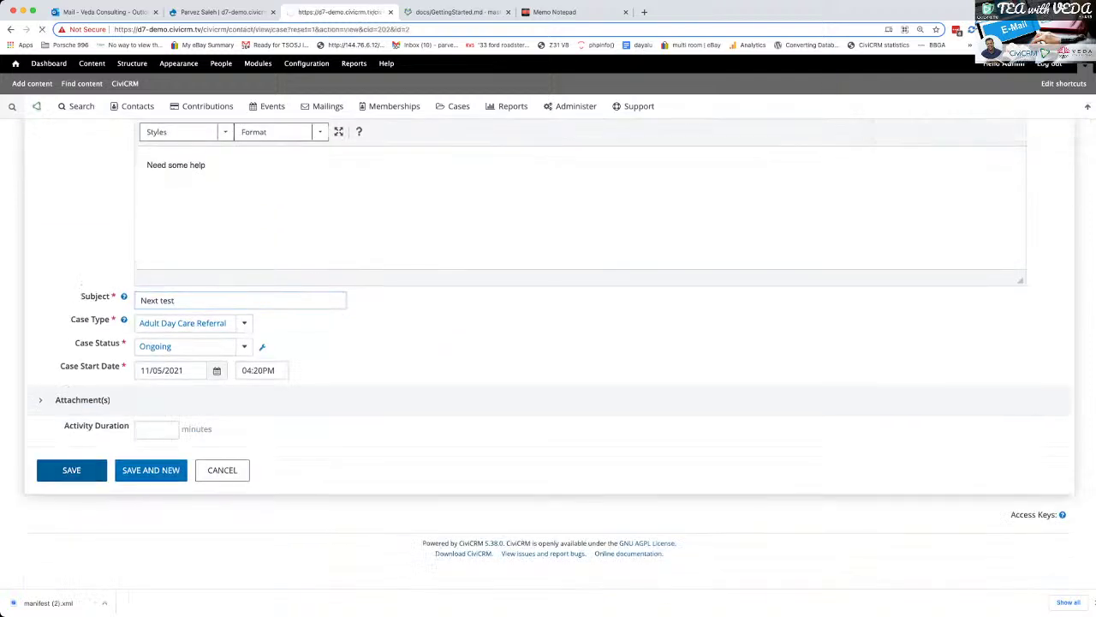
Review the new case's scheduled activities and its other relationships
{"action": "scroll", "coordinate": [548, 343], "scroll_direction": "down", "scroll_amount": 3}
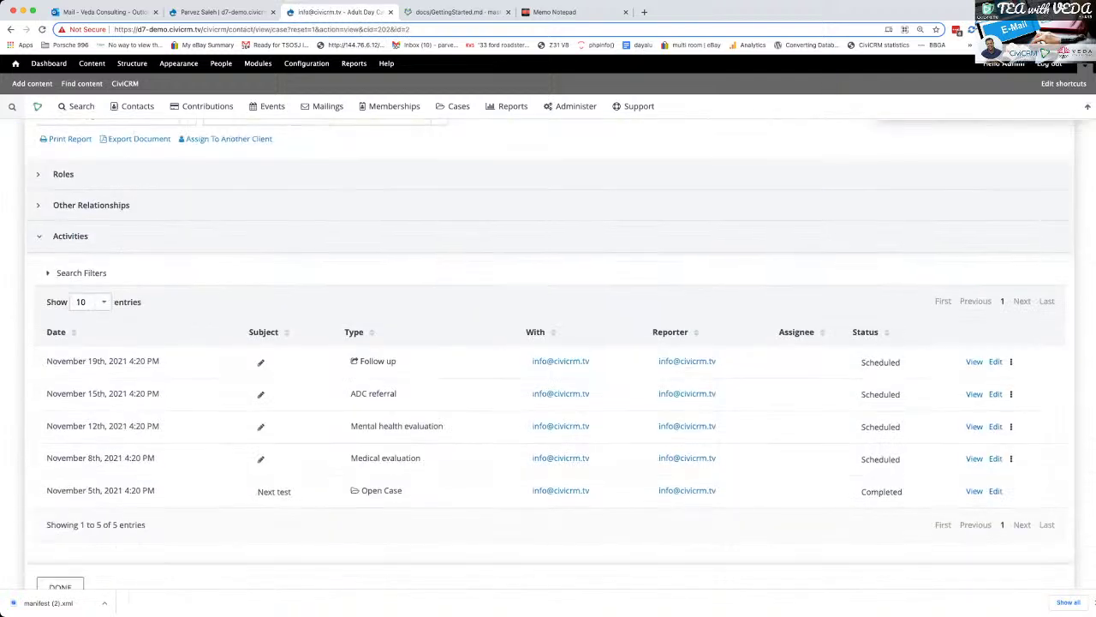
{"action": "scroll", "coordinate": [548, 343], "scroll_direction": "up", "scroll_amount": 1}
{"action": "left_click", "coordinate": [91, 234]}
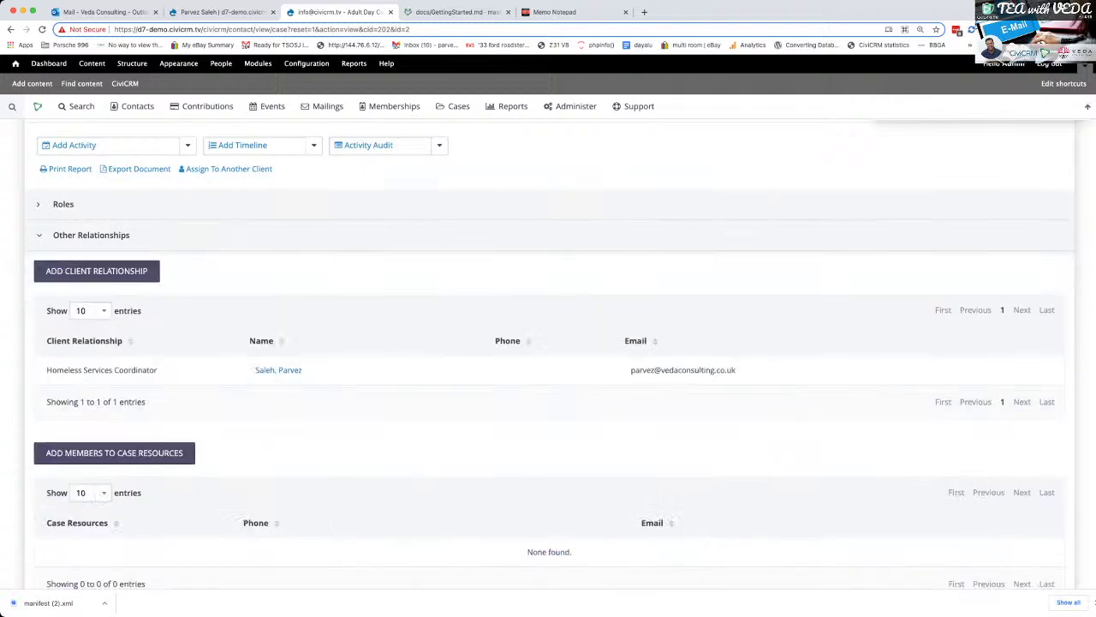
Assign the email's sender as the Health Services Coordinator in the case roles
{"action": "left_click", "coordinate": [64, 203]}
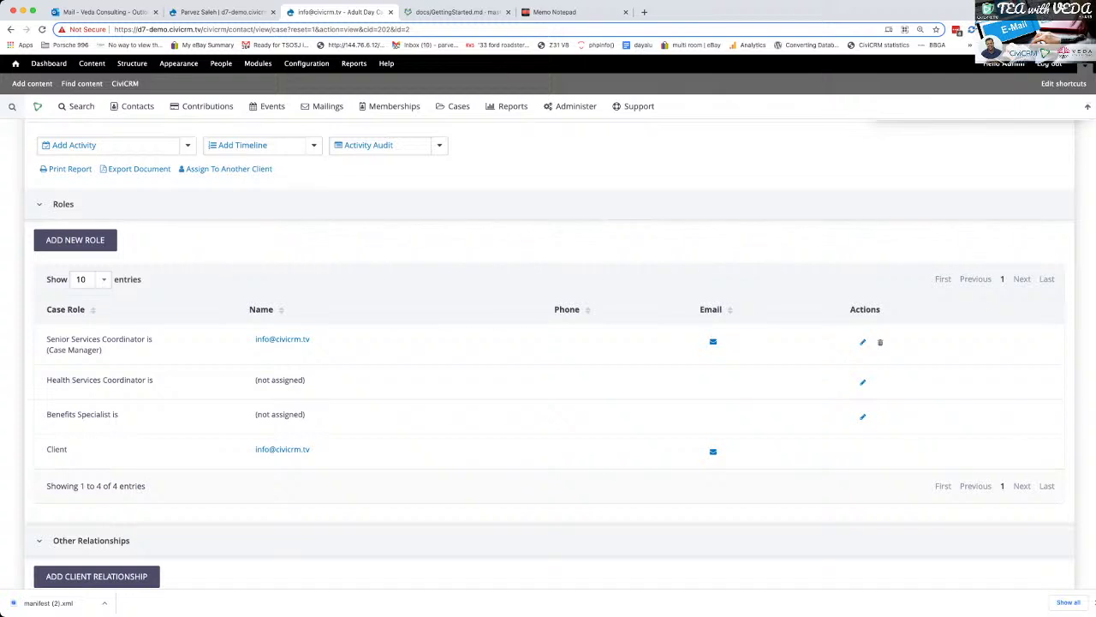
{"action": "left_click", "coordinate": [863, 383]}
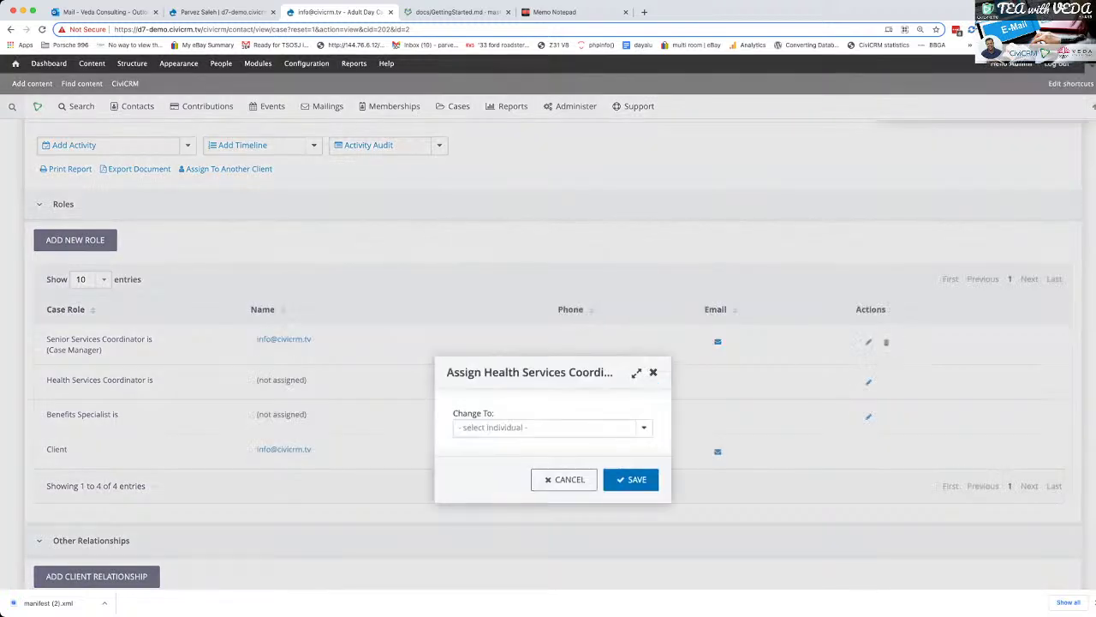
{"action": "left_click", "coordinate": [545, 427]}
{"action": "type", "text": "parve"}
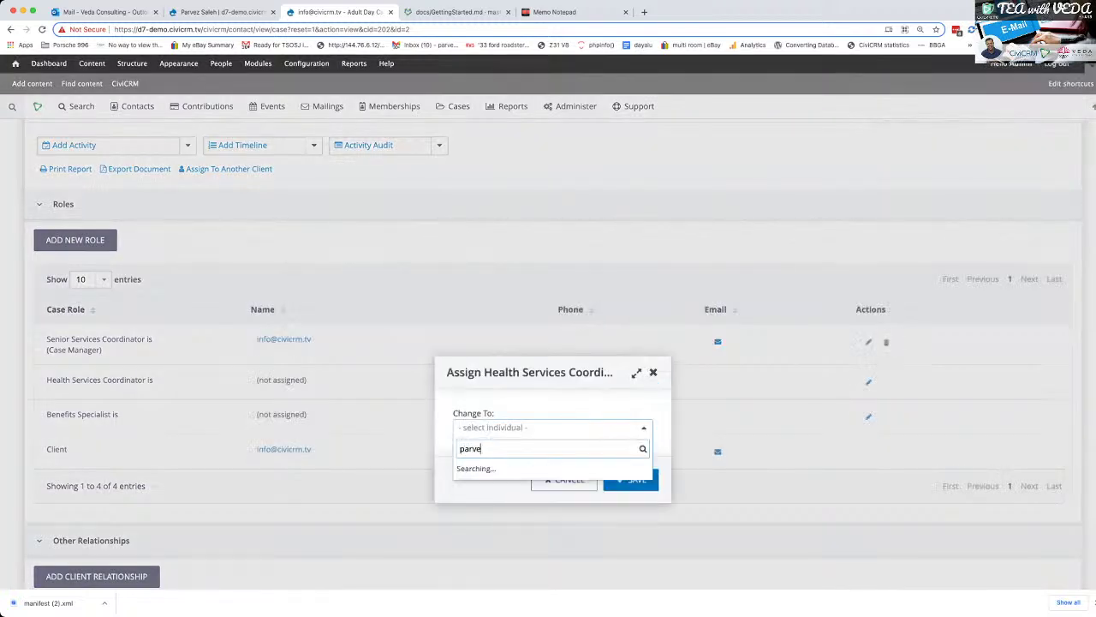
{"action": "type", "text": "z"}
{"action": "key", "text": "Down"}
{"action": "key", "text": "Down"}
{"action": "key", "text": "Return"}
{"action": "left_click", "coordinate": [631, 480]}
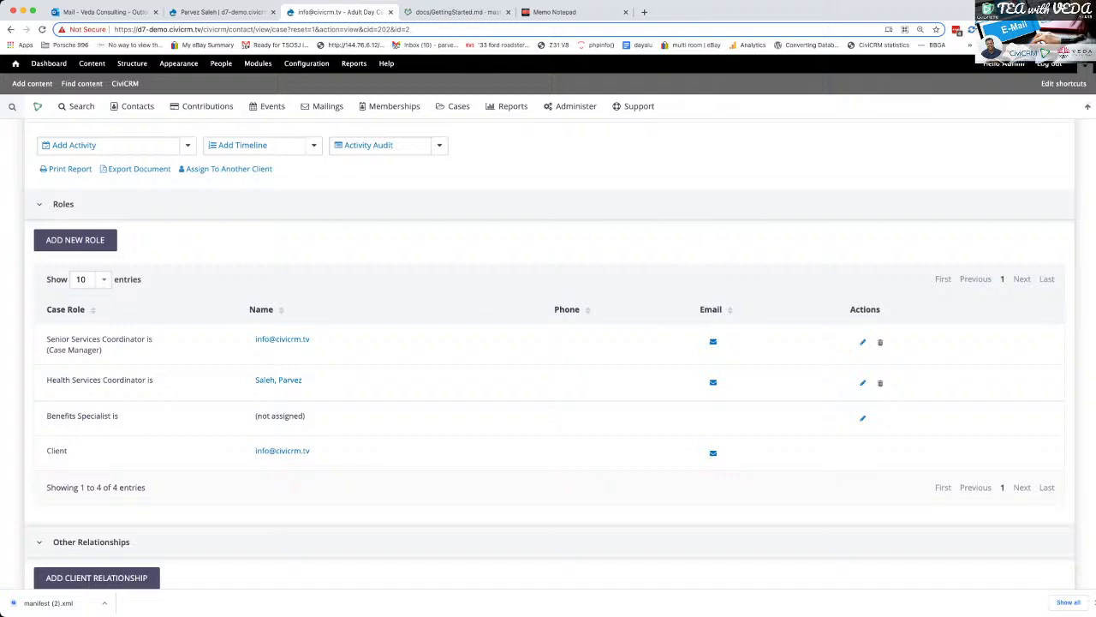
Switch to Outlook, reload the mailbox, reopen the CiviCRM add-in for the email, and check its contact and case options
{"action": "left_click", "coordinate": [98, 12]}
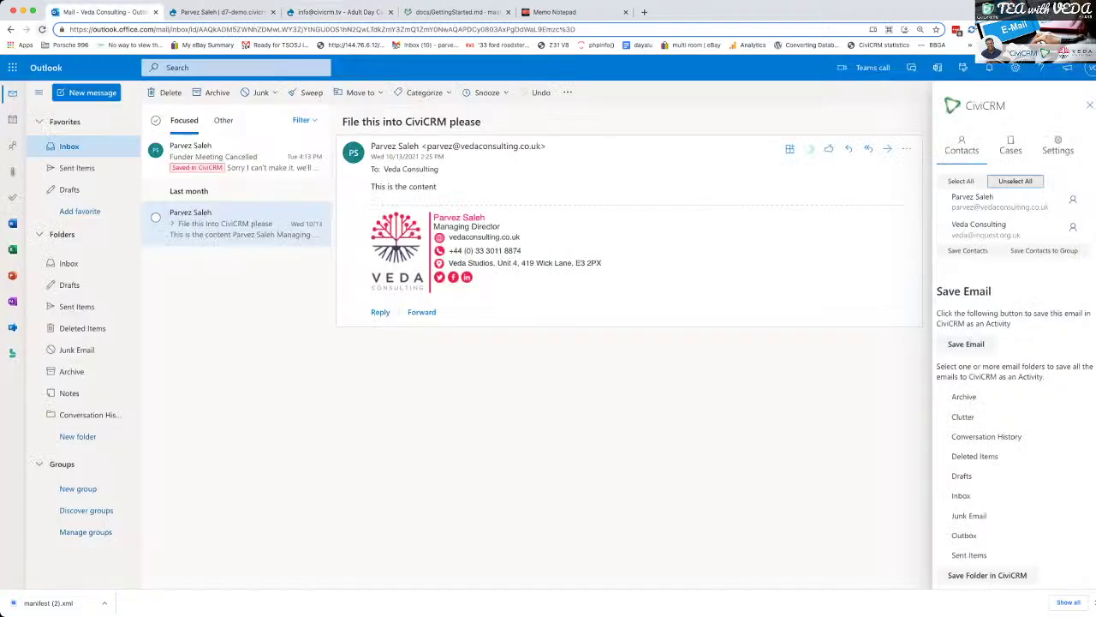
{"action": "key", "text": "super+r"}
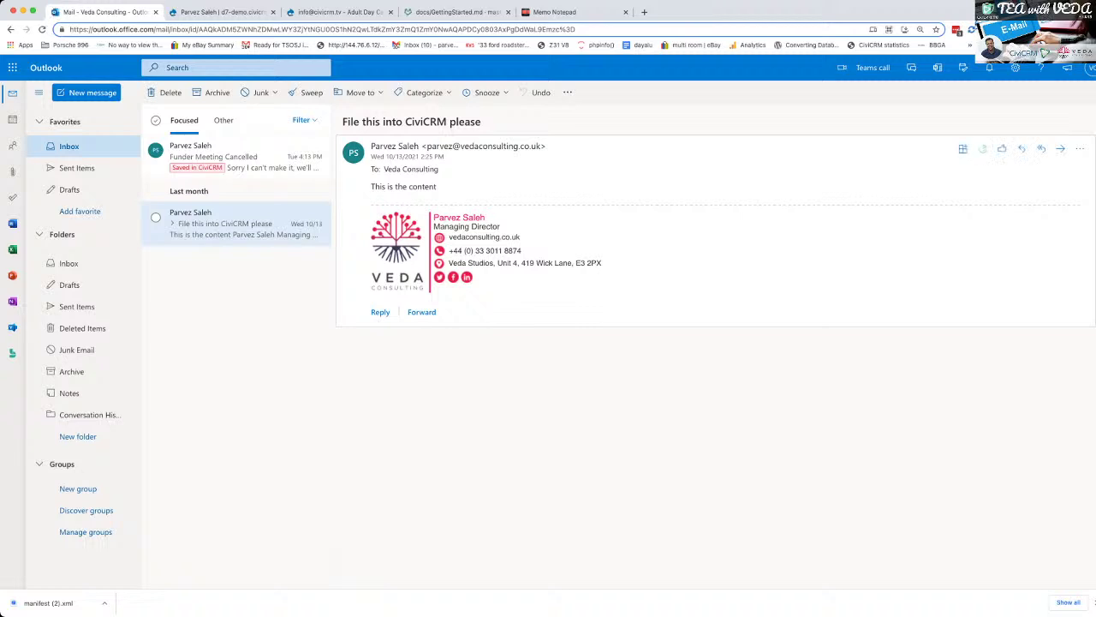
{"action": "left_click", "coordinate": [1080, 148]}
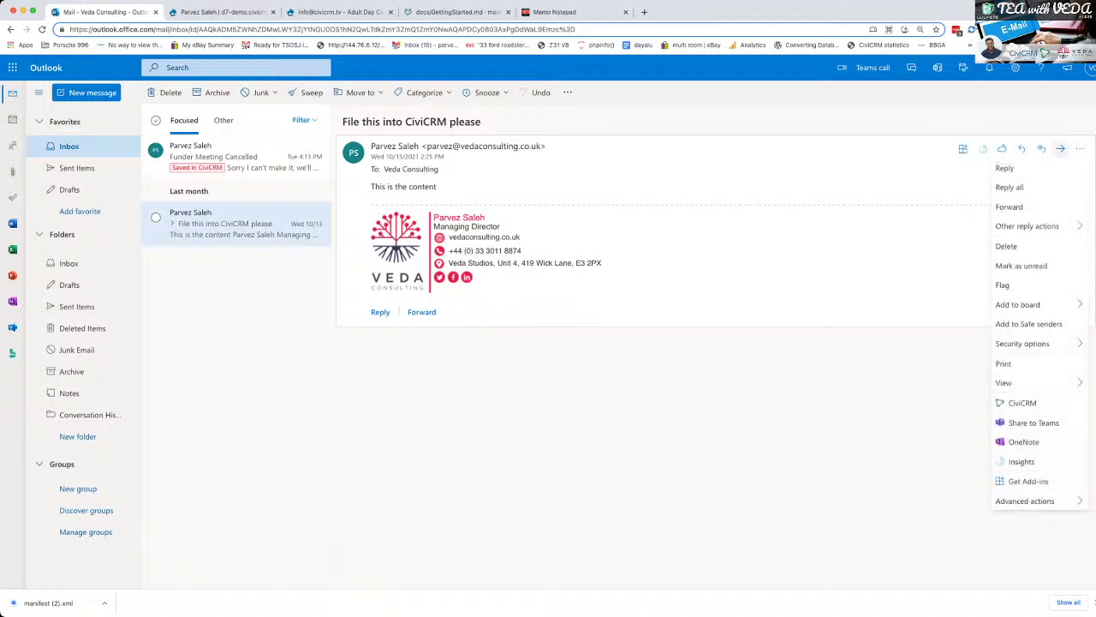
{"action": "left_click", "coordinate": [1021, 403]}
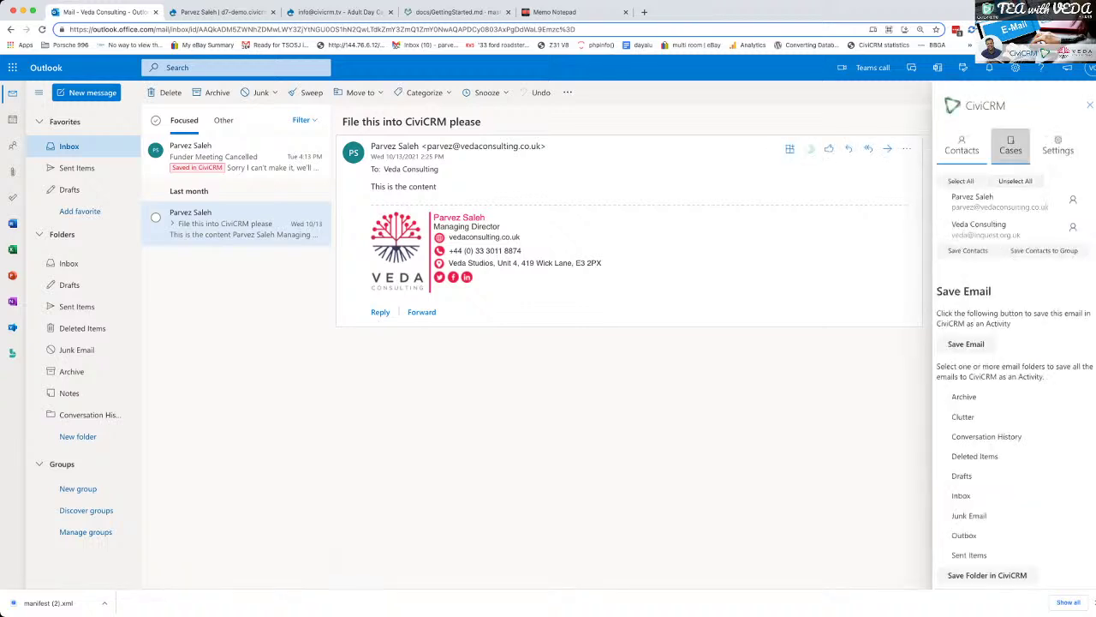
{"action": "left_click", "coordinate": [1011, 145]}
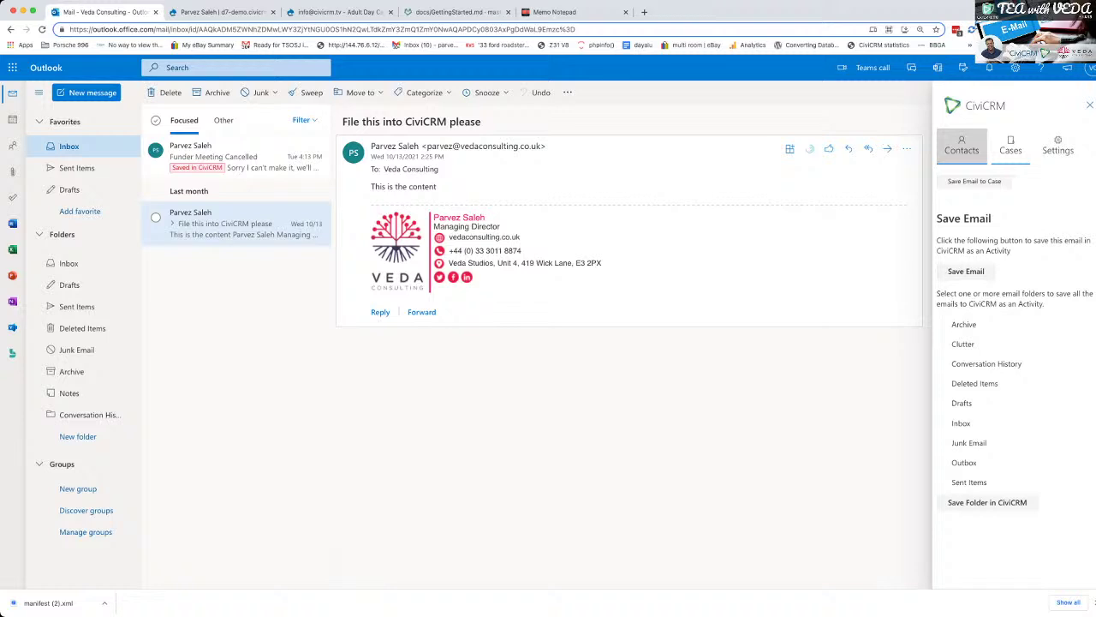
{"action": "left_click", "coordinate": [962, 146]}
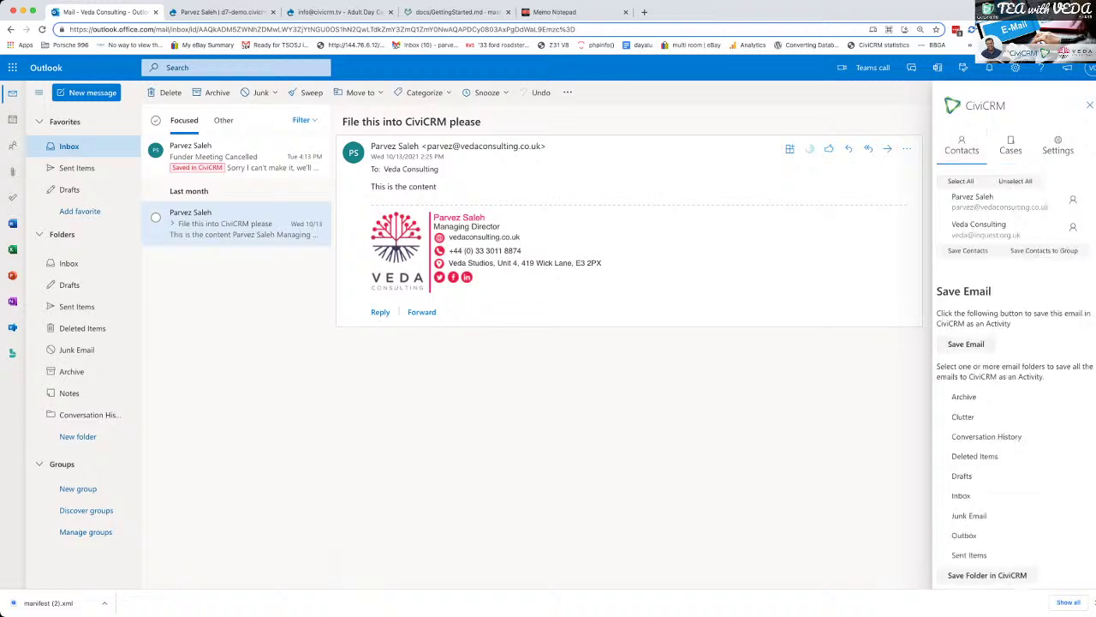
{"action": "left_click", "coordinate": [1011, 145]}
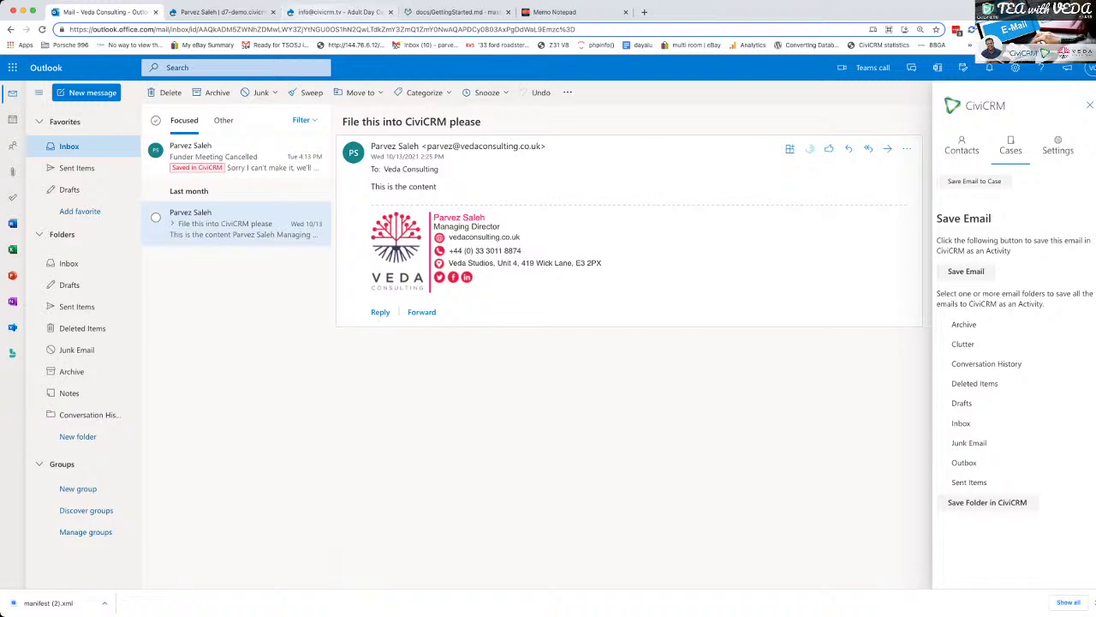
Check the new case's roles and the email sender's case list in CiviCRM, and switch back to Outlook
{"action": "left_click", "coordinate": [321, 12]}
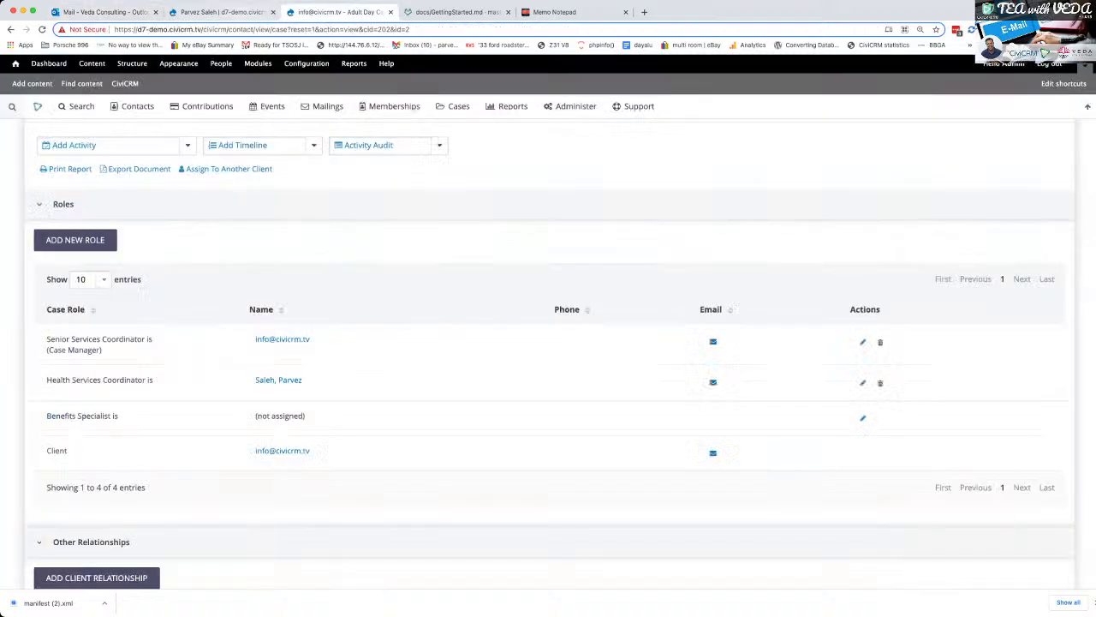
{"action": "left_click", "coordinate": [229, 12]}
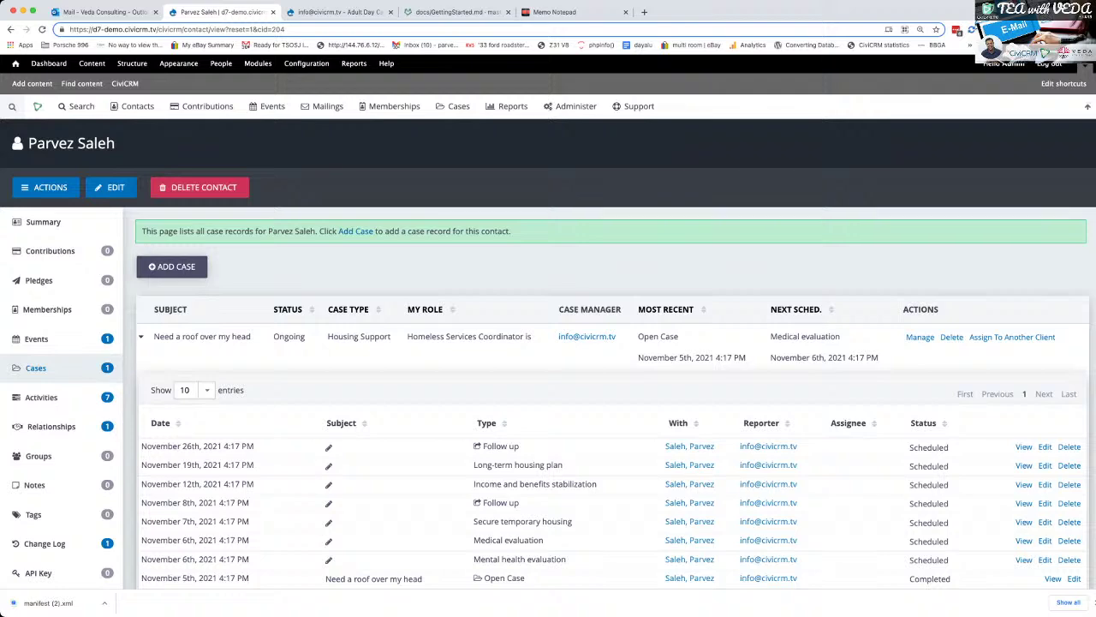
{"action": "left_click", "coordinate": [102, 12]}
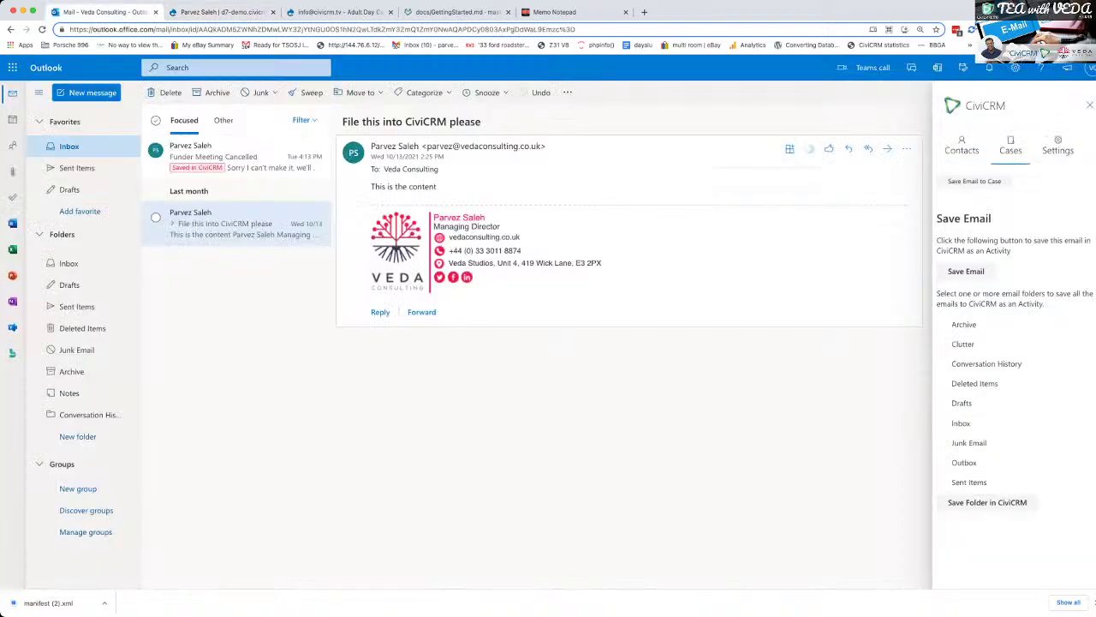